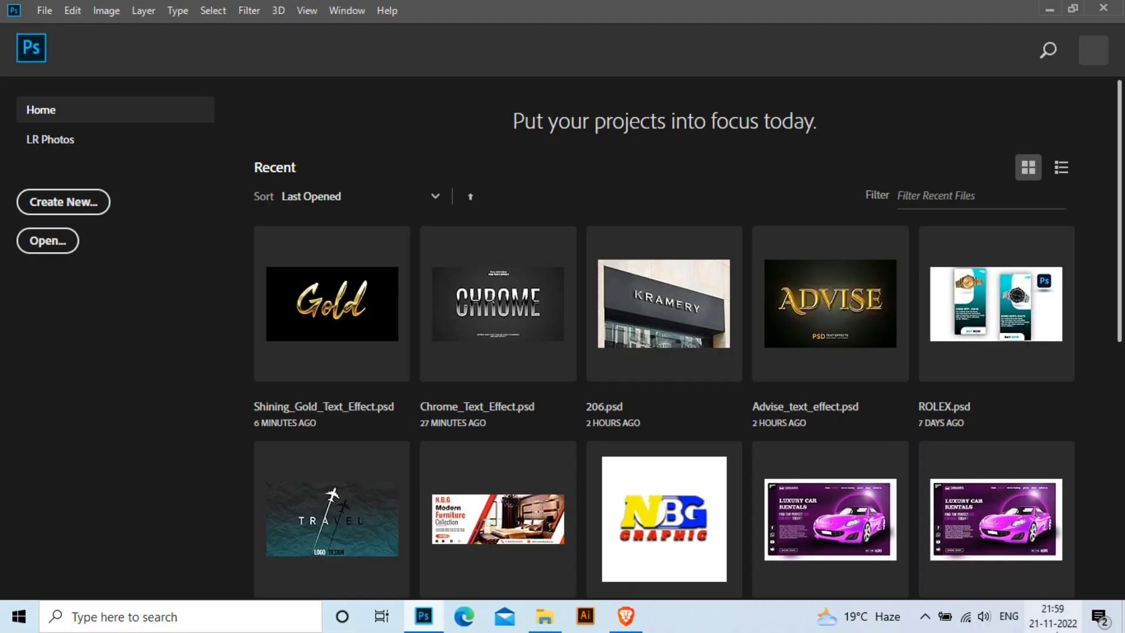
# Open the New Document settings from the Photoshop Home screen's Create New button.
pyautogui.click(925, 616)
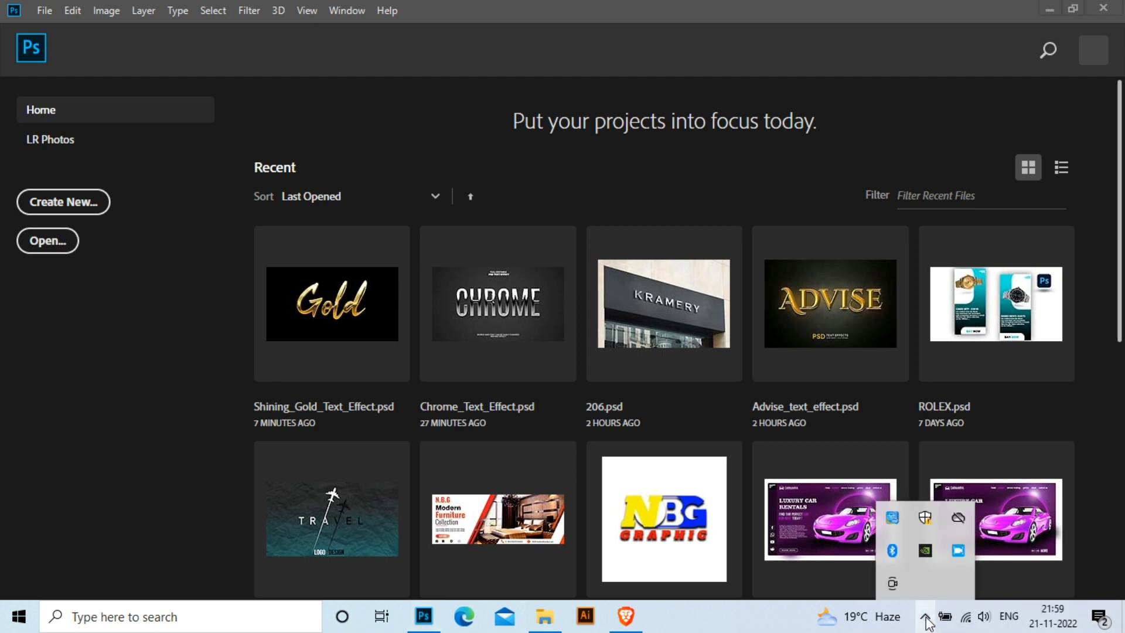
pyautogui.click(925, 617)
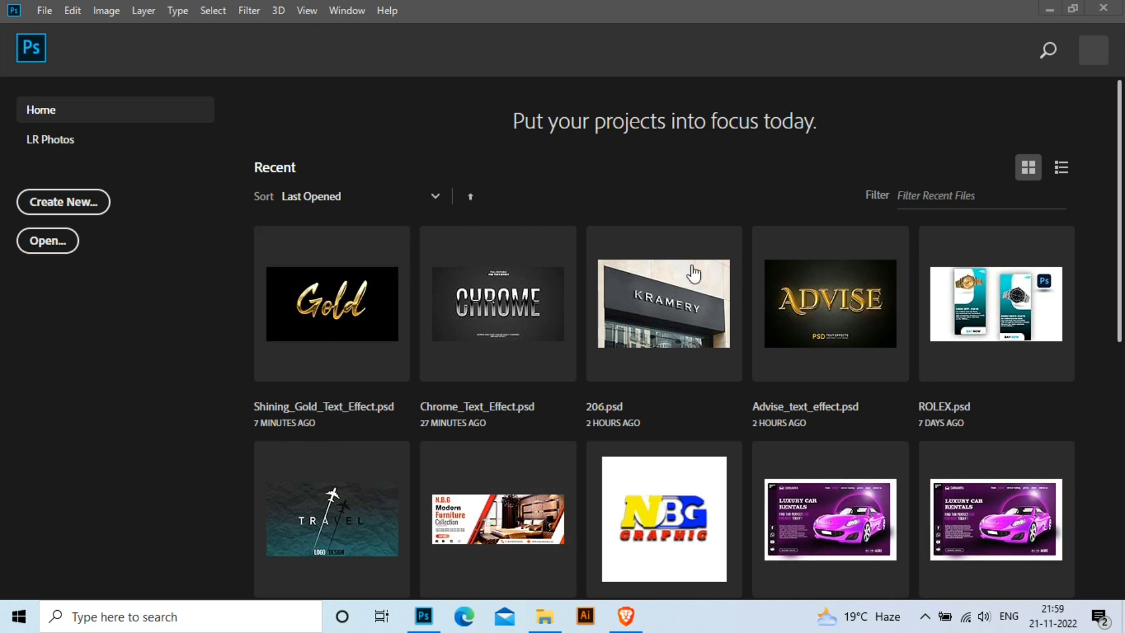
pyautogui.click(70, 202)
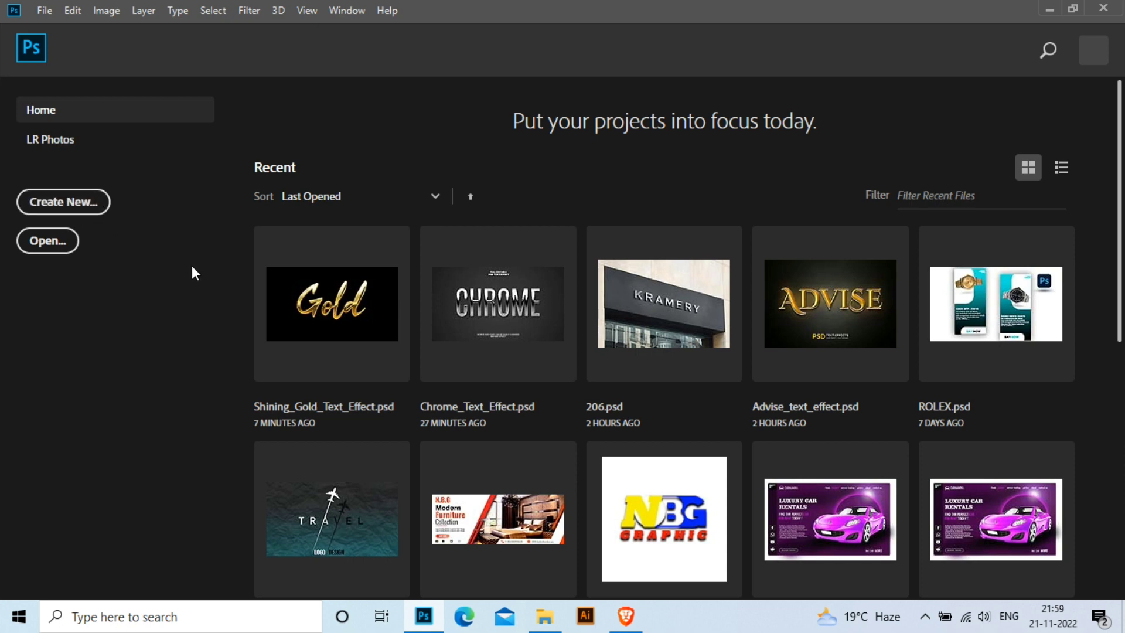
pyautogui.click(76, 205)
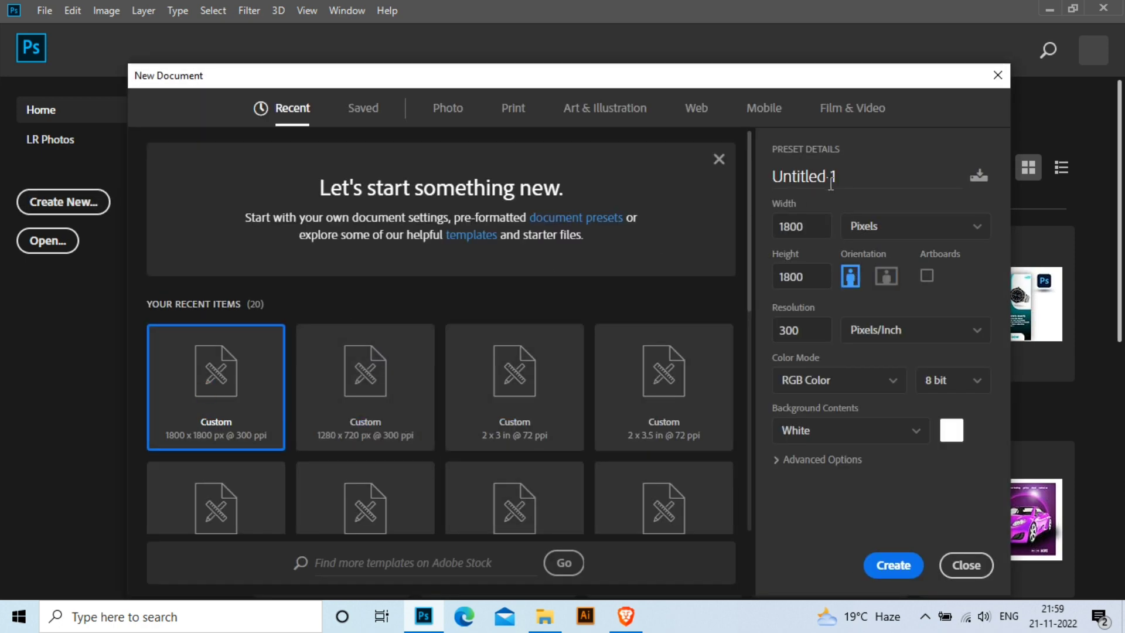
# Create an 1800 × 1800 px RGB document in pixels at 72 Pixels/Inch.
pyautogui.click(812, 223)
pyautogui.click(811, 277)
pyautogui.click(934, 227)
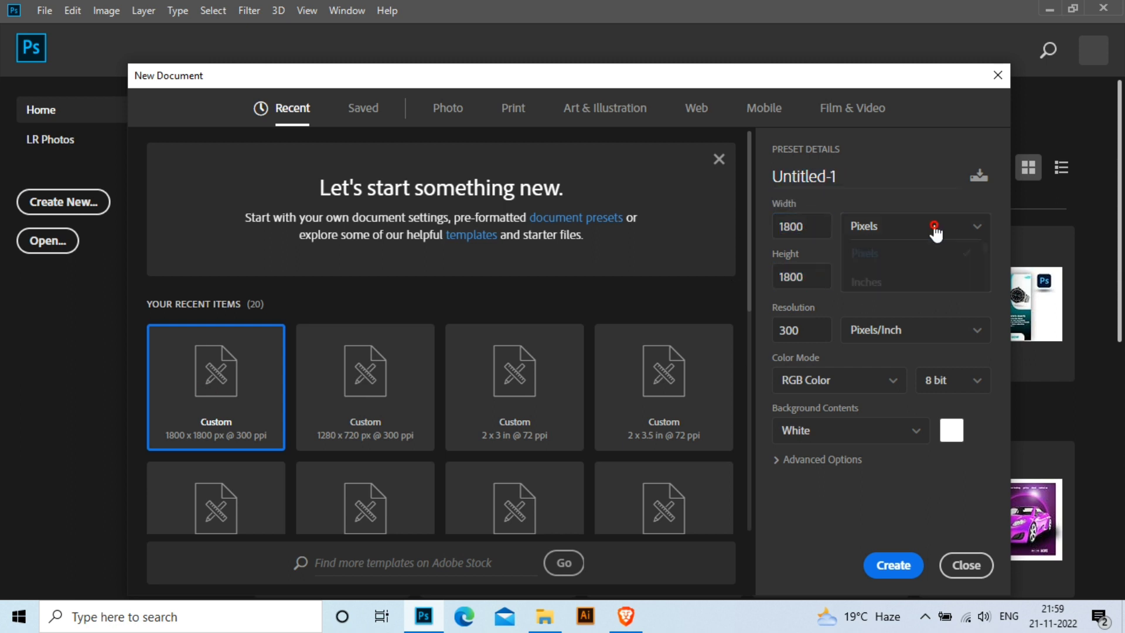
pyautogui.click(916, 253)
pyautogui.click(823, 331)
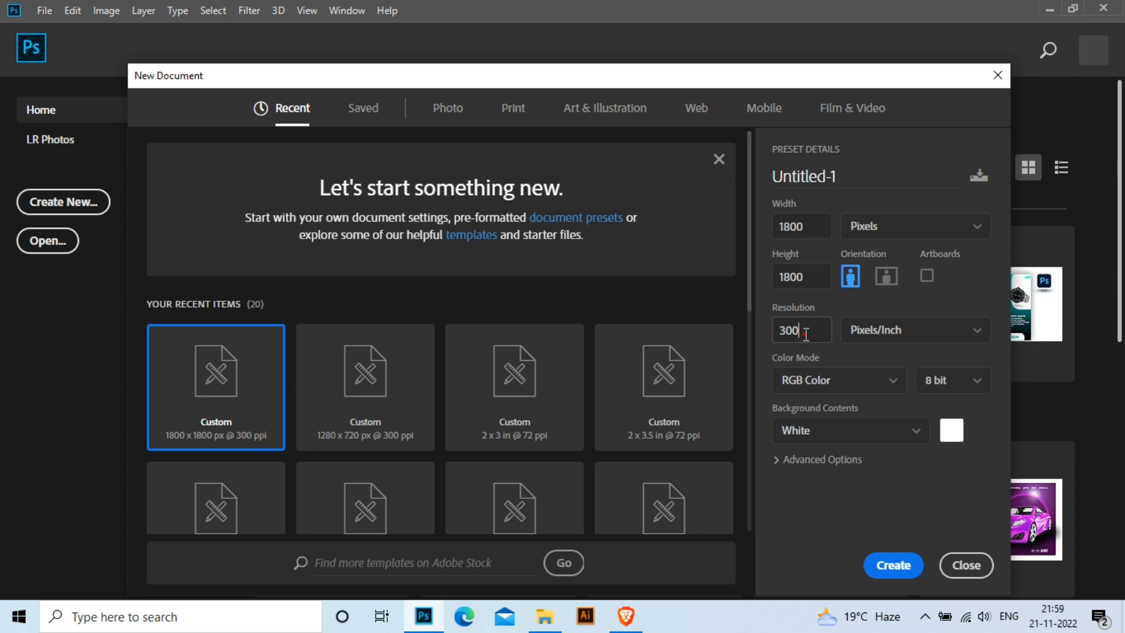
pyautogui.doubleClick(804, 331)
pyautogui.write('72')
pyautogui.click(923, 330)
pyautogui.click(924, 353)
pyautogui.click(863, 388)
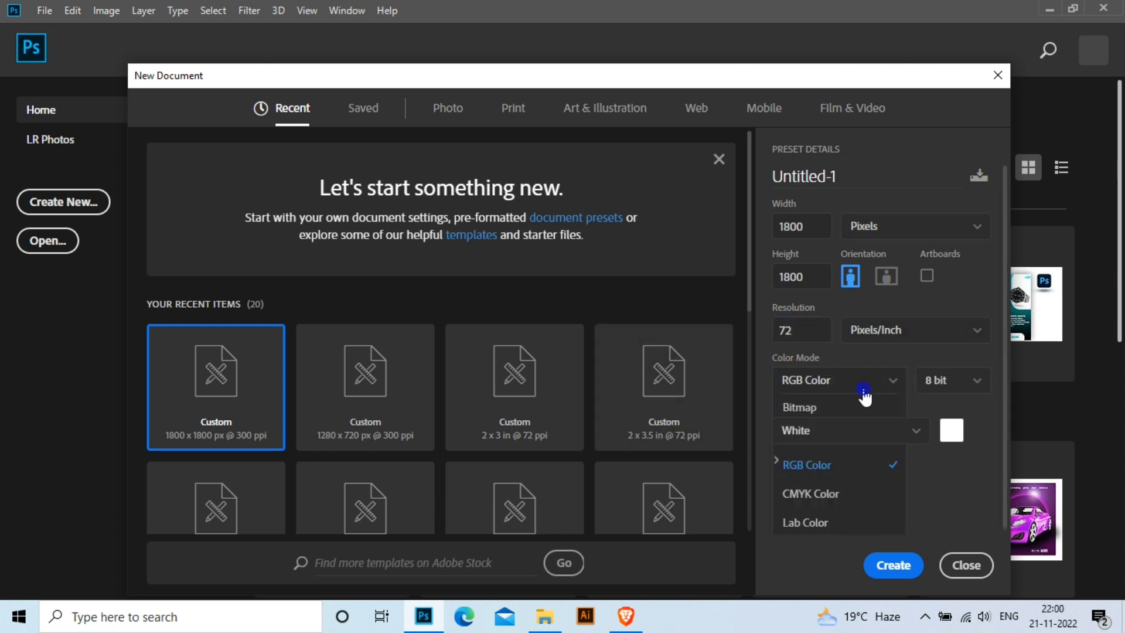
pyautogui.click(892, 566)
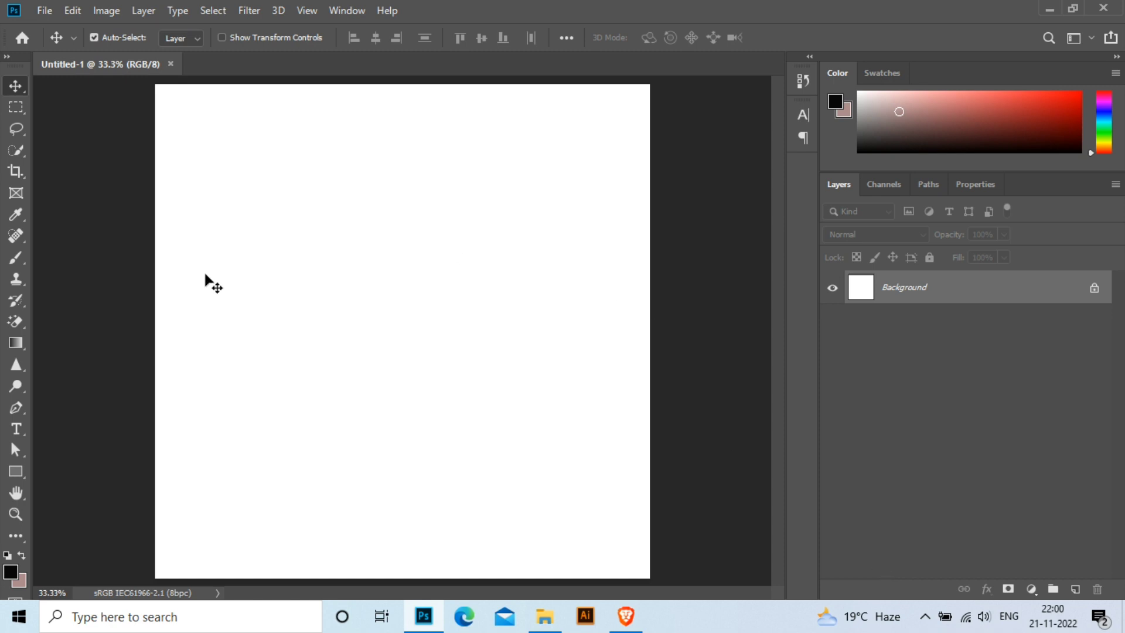
# Set the foreground colour to green 41600b and fill the canvas with it.
pyautogui.scroll(-1, 459, 268)
pyautogui.scroll(1, 459, 269)
pyautogui.scroll(-1, 459, 268)
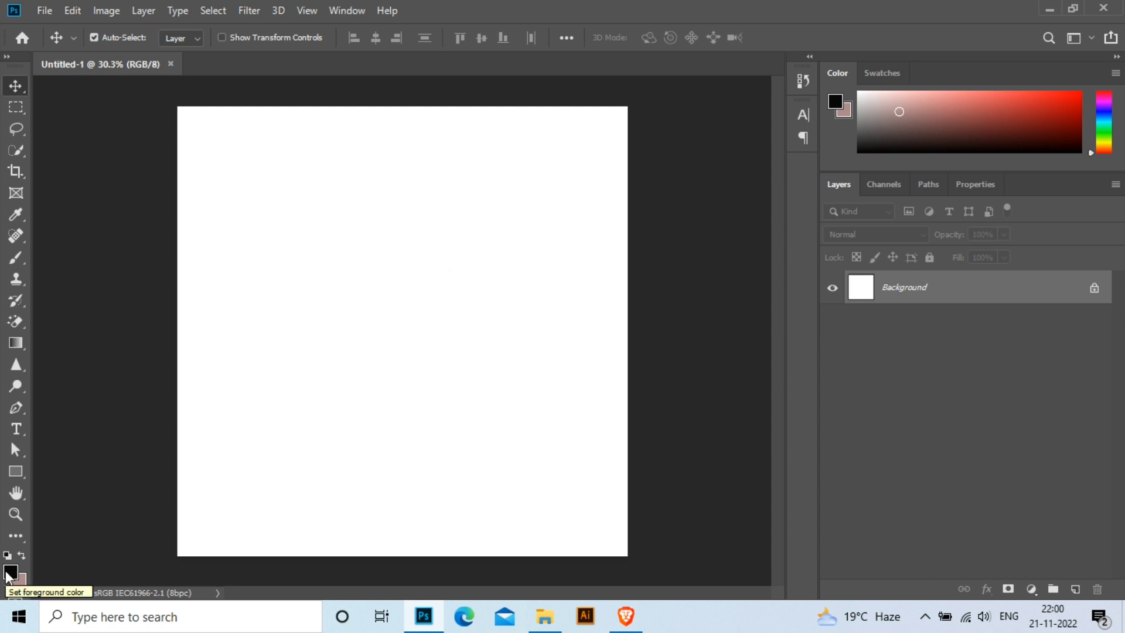
pyautogui.click(10, 573)
pyautogui.write('41600b')
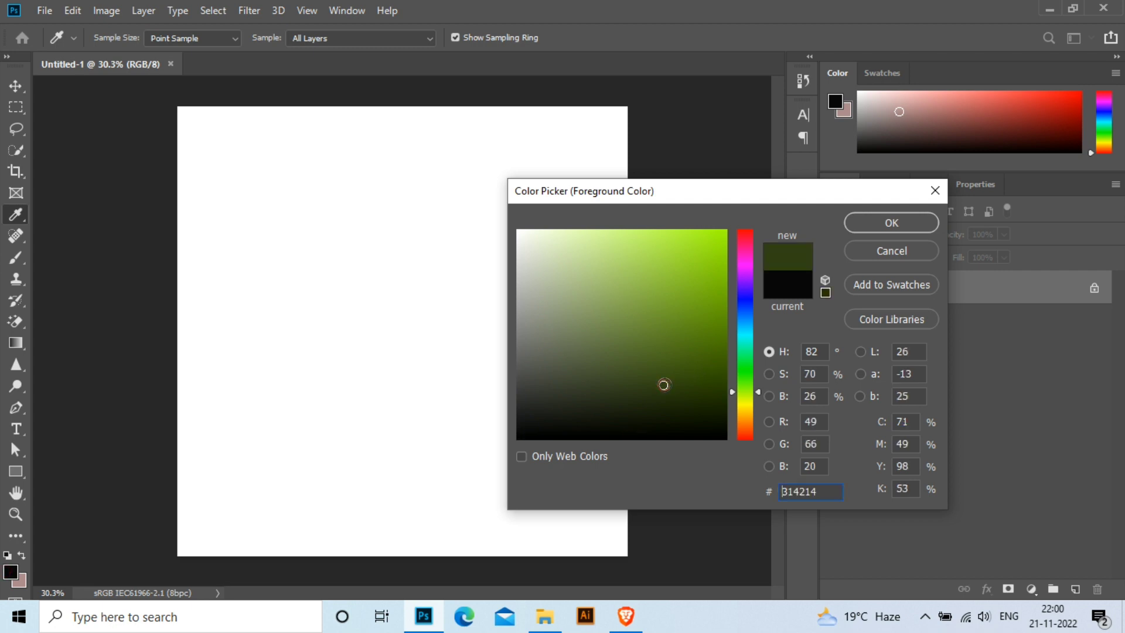
pyautogui.click(706, 340)
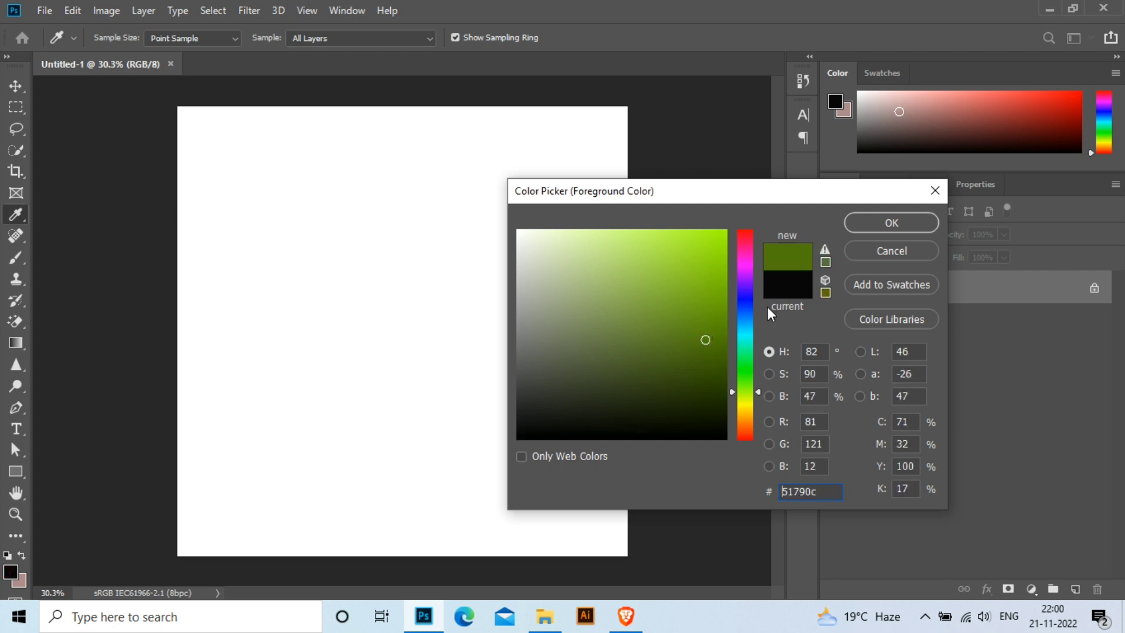
pyautogui.click(710, 361)
pyautogui.click(887, 227)
pyautogui.hotkey('alt', 'BackSpace')
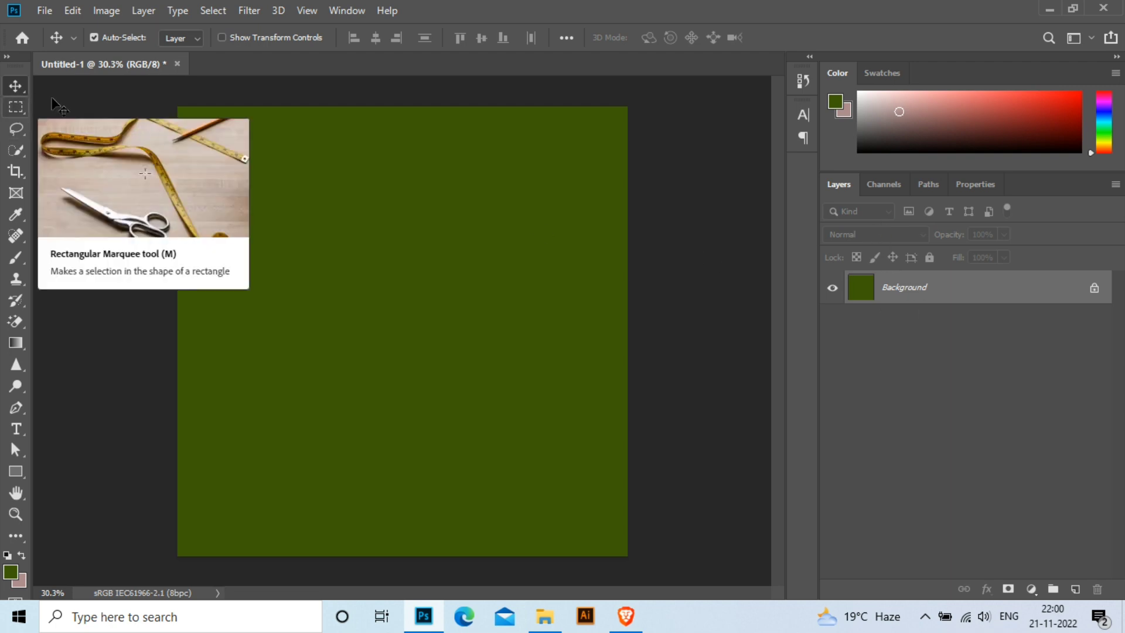
# Refill the canvas with a darker, more saturated olive green.
pyautogui.click(10, 571)
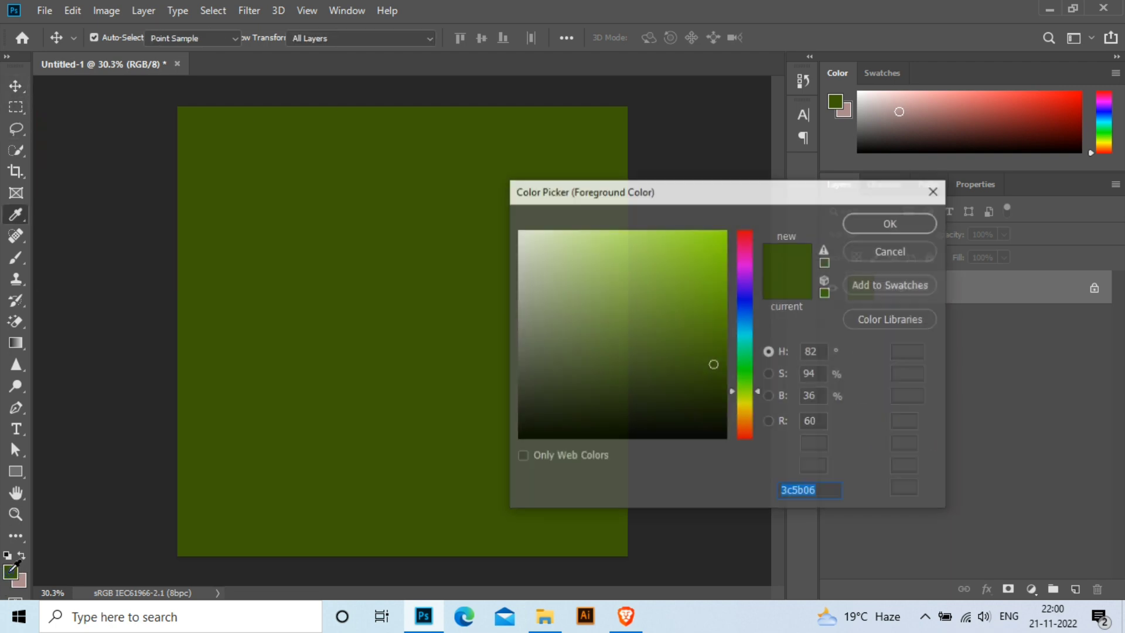
pyautogui.click(715, 390)
pyautogui.click(889, 226)
pyautogui.press('v')
pyautogui.hotkey('alt', 'BackSpace')
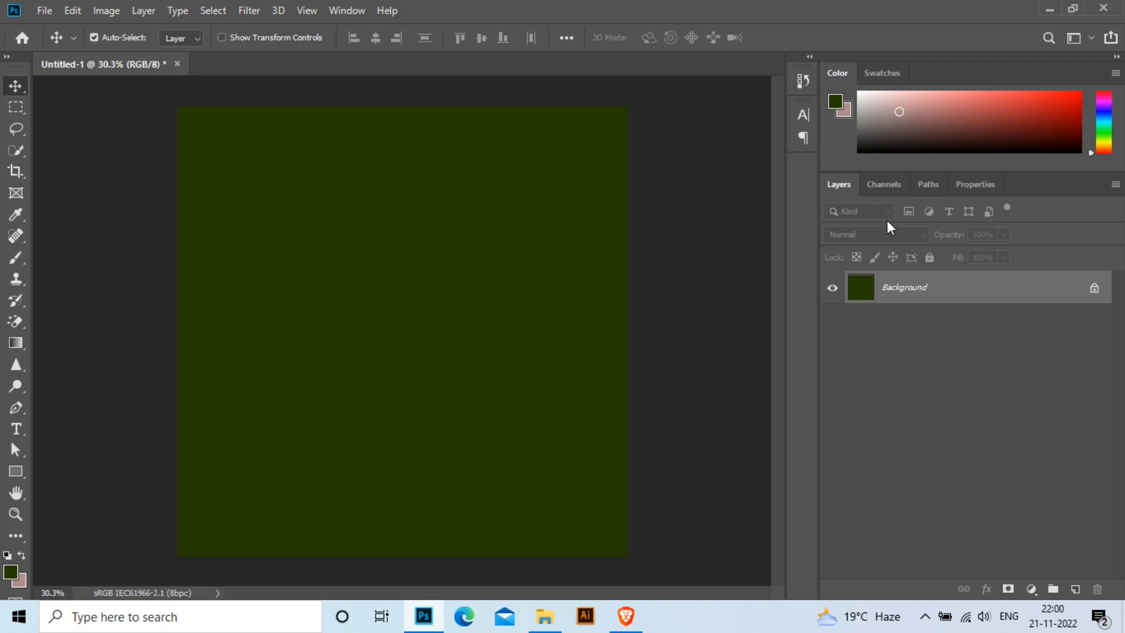
pyautogui.click(10, 571)
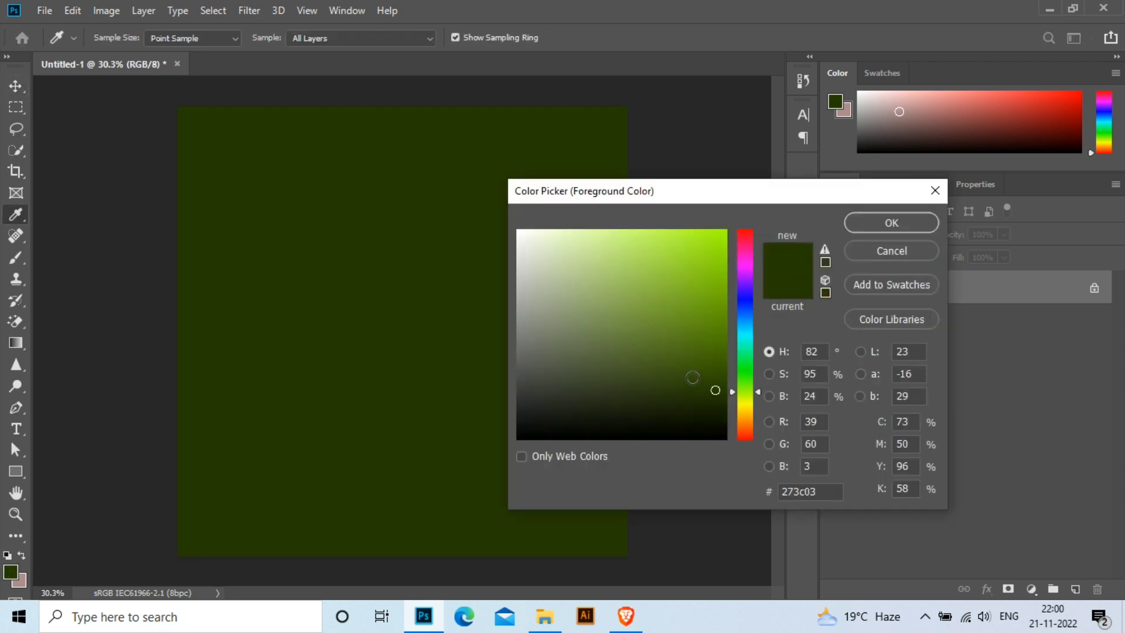
pyautogui.click(698, 377)
pyautogui.click(885, 228)
pyautogui.hotkey('alt', 'BackSpace')
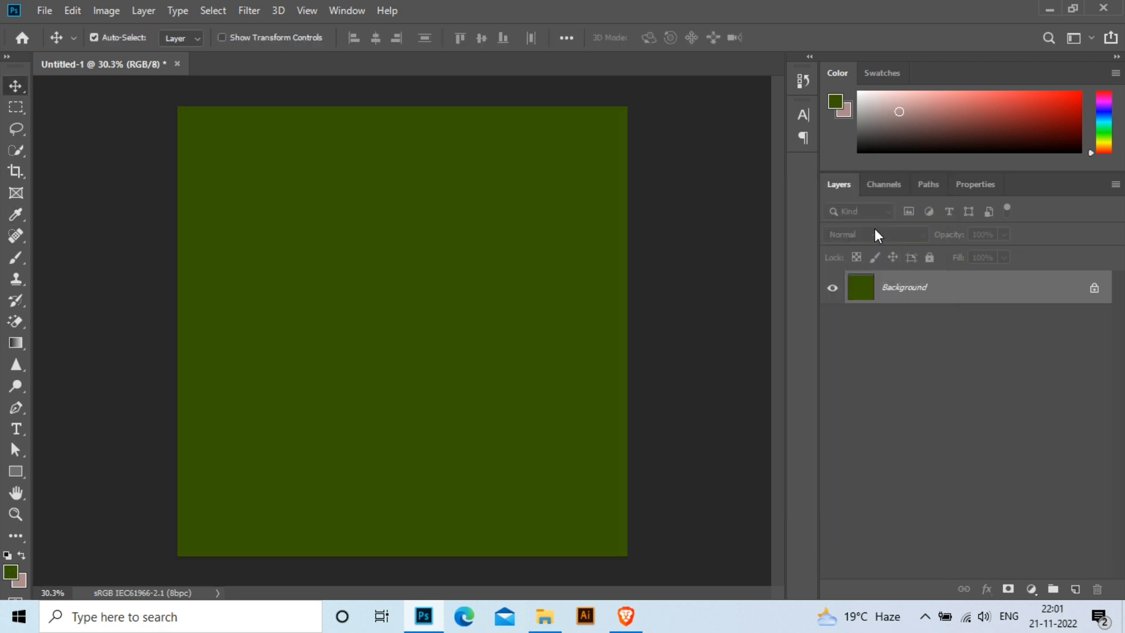
pyautogui.click(16, 471)
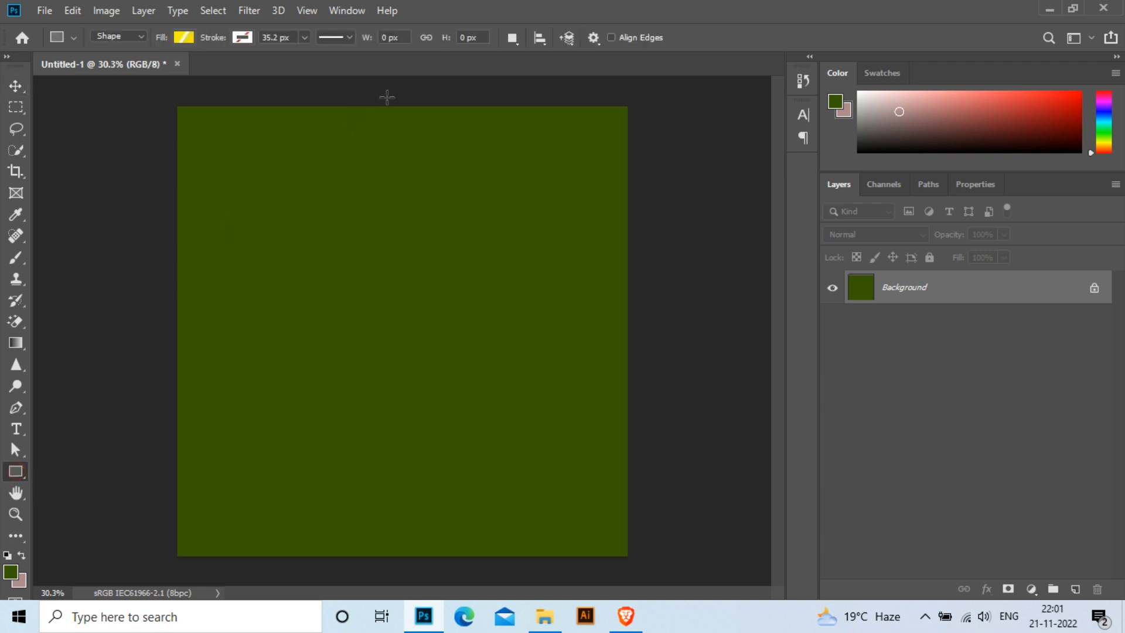
# Draw a tall rectangle over the canvas's right side with a radial gradient fill.
pyautogui.moveTo(384, 106)
pyautogui.mouseDown()
pyautogui.moveTo(431, 556)
pyautogui.moveTo(639, 569)
pyautogui.mouseUp()
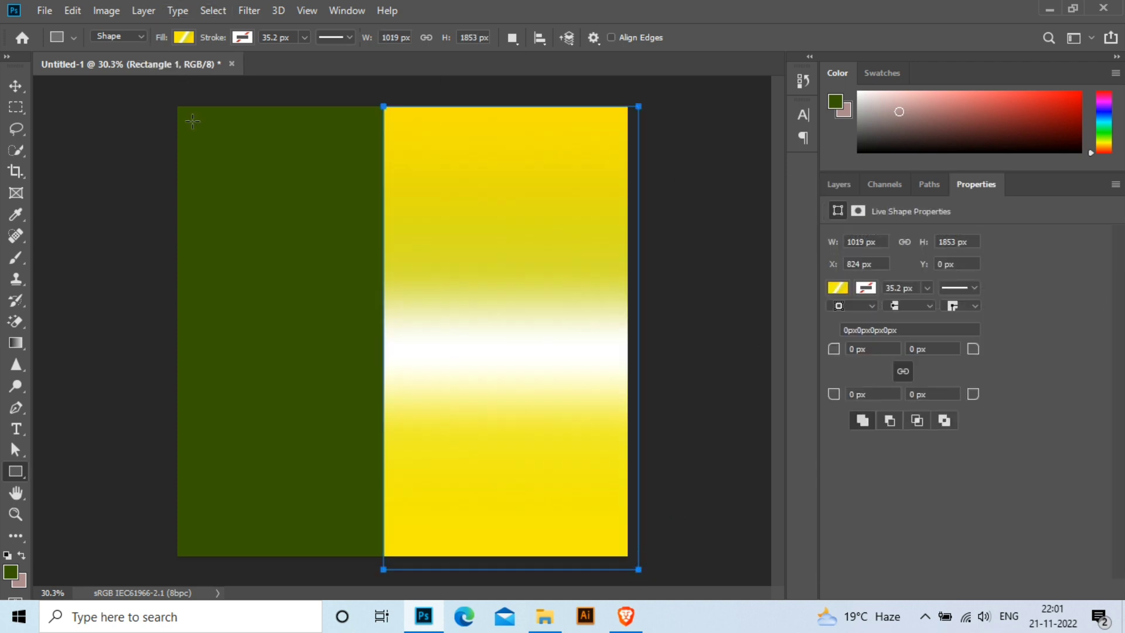
pyautogui.click(183, 38)
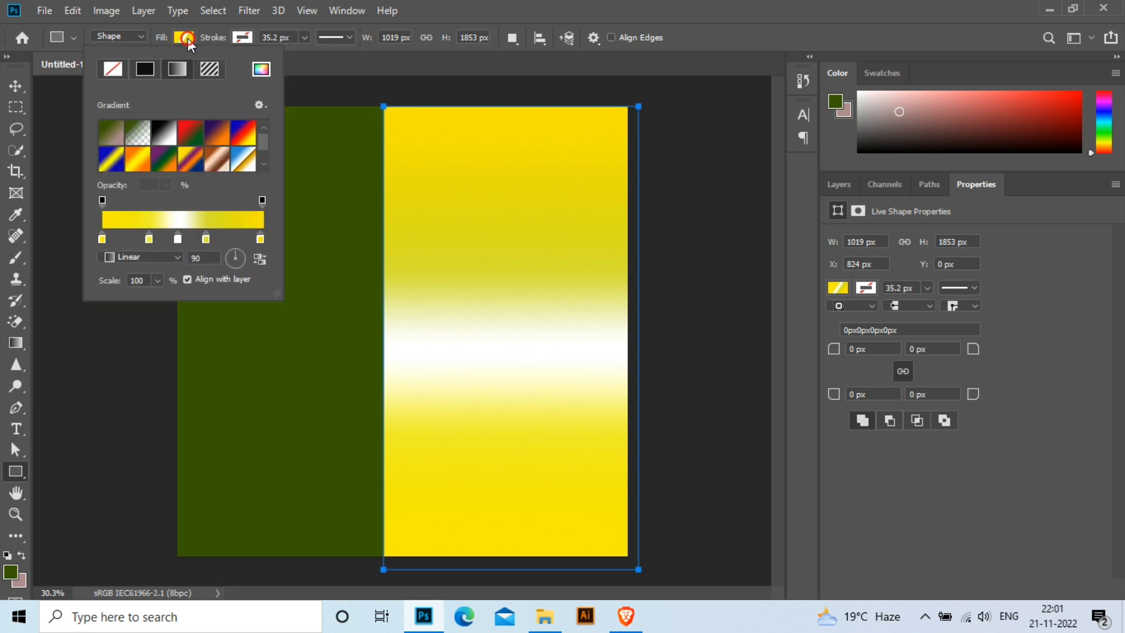
pyautogui.click(178, 258)
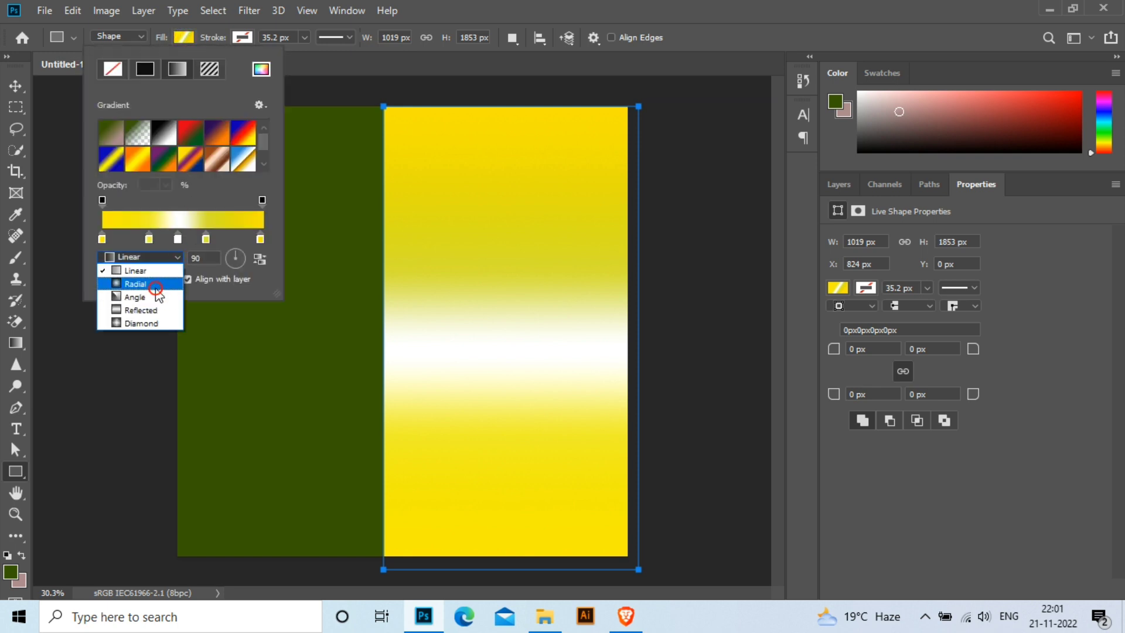
pyautogui.click(156, 286)
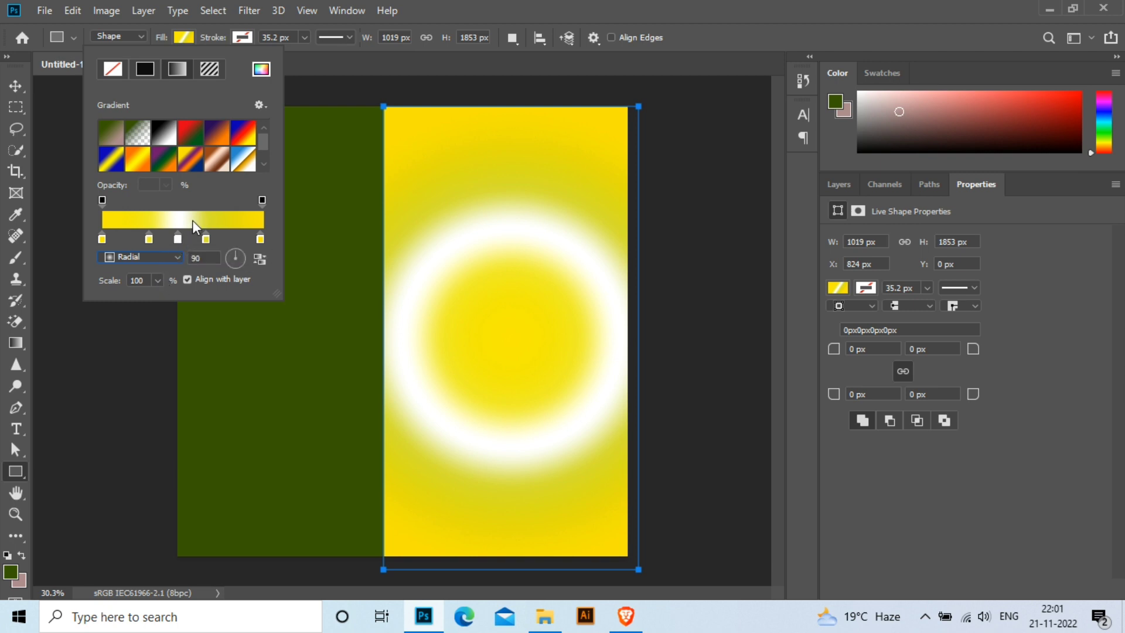
pyautogui.click(196, 229)
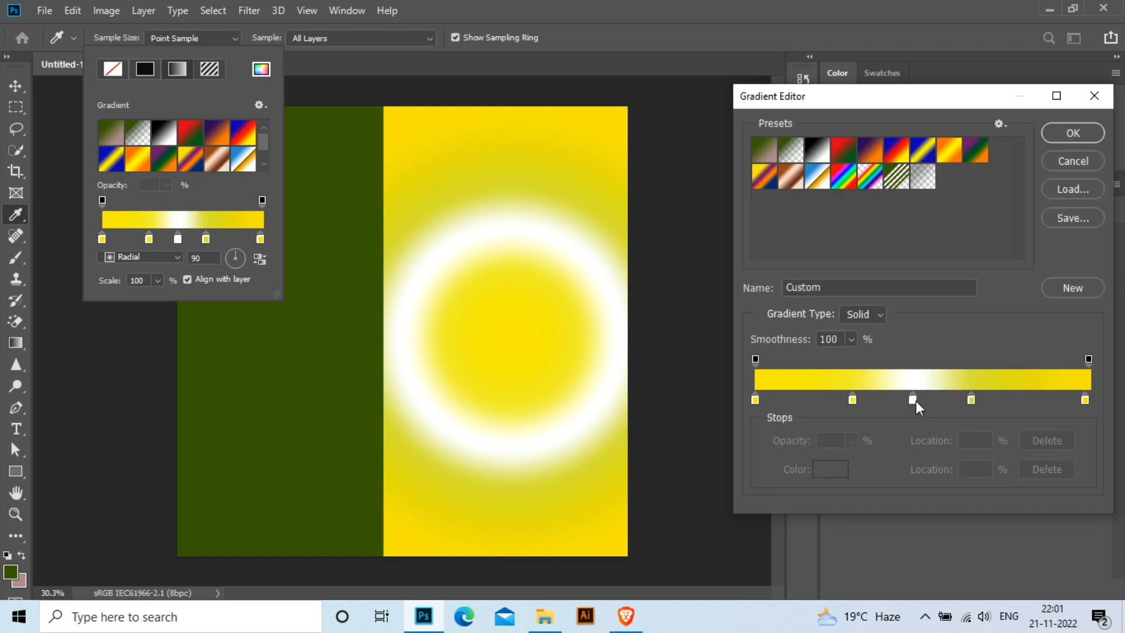
# Remove the white ring stop and the extra yellow stop from the gradient.
pyautogui.moveTo(912, 401); pyautogui.dragTo(1087, 401)
pyautogui.moveTo(853, 400); pyautogui.dragTo(899, 431)
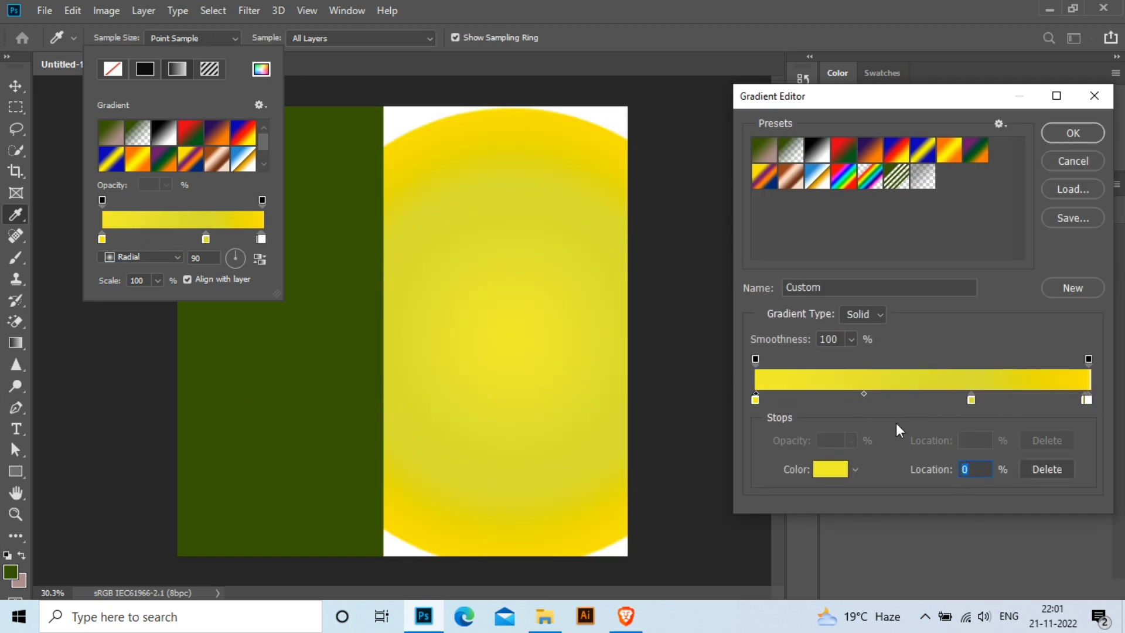
pyautogui.moveTo(1087, 401)
pyautogui.mouseDown()
pyautogui.moveTo(1035, 412)
pyautogui.moveTo(1112, 412)
pyautogui.mouseUp()
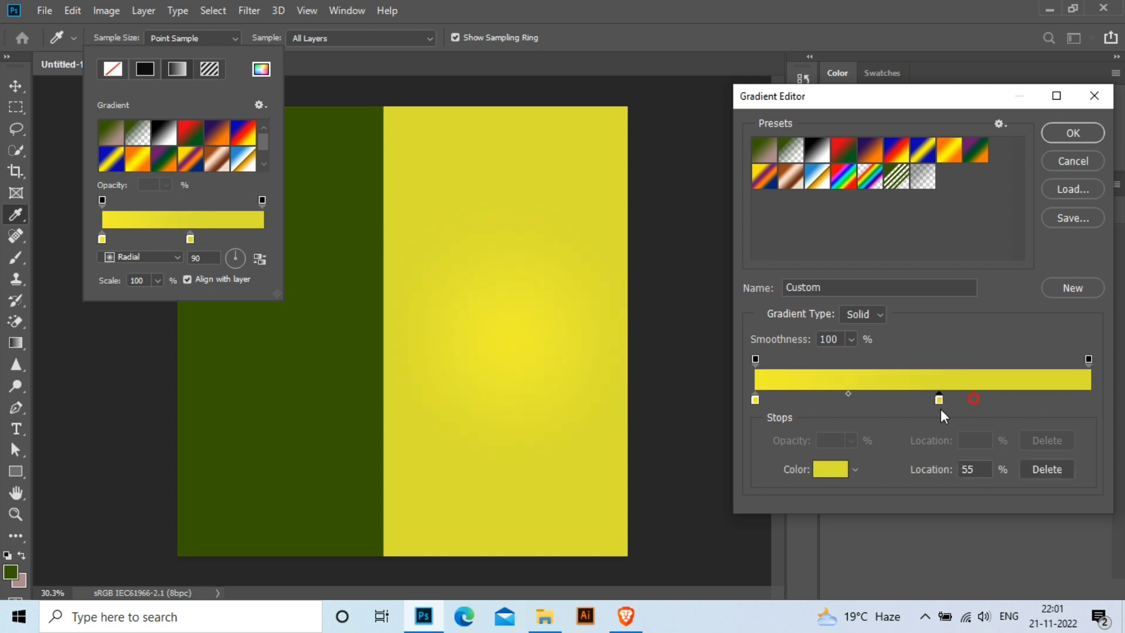
pyautogui.doubleClick(1090, 401)
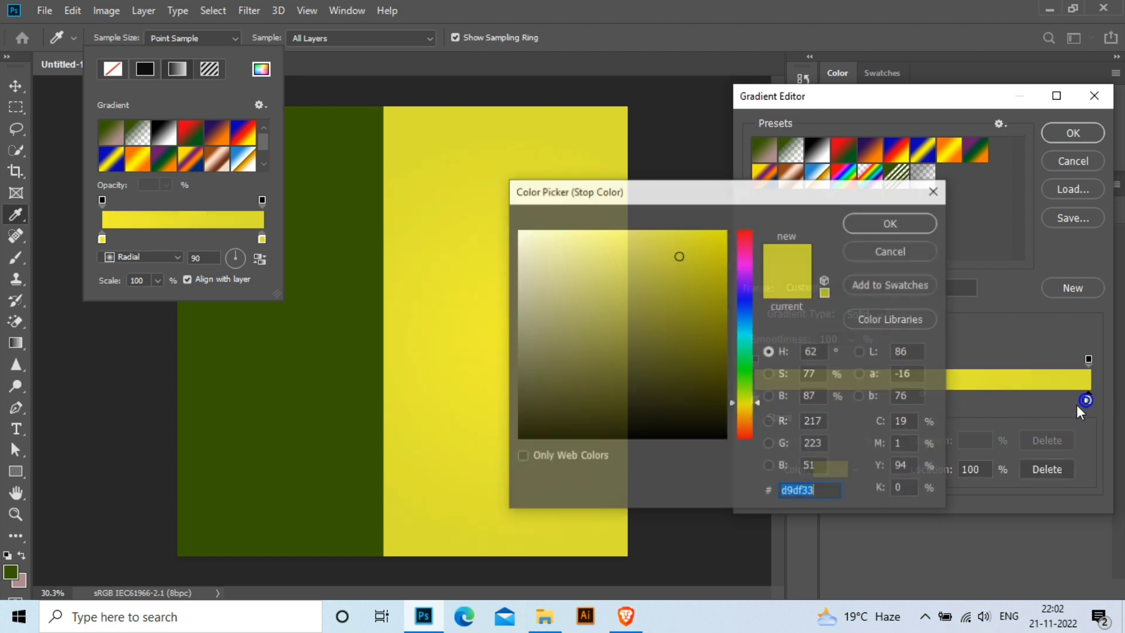
pyautogui.press('Return')
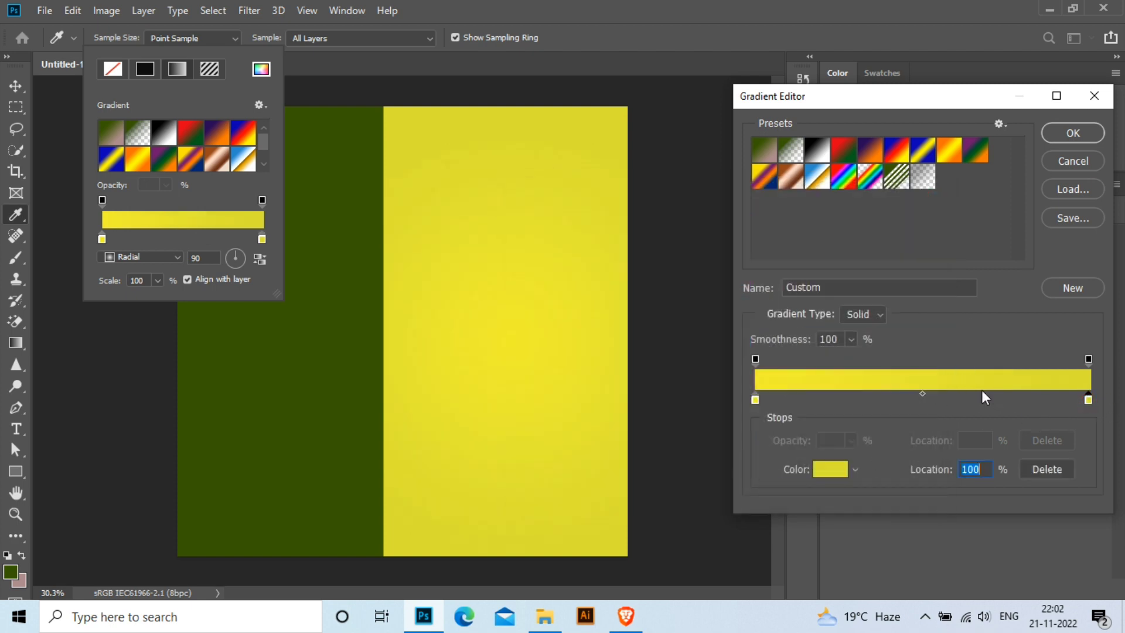
# Change the right gradient stop to a deep orange.
pyautogui.click(830, 469)
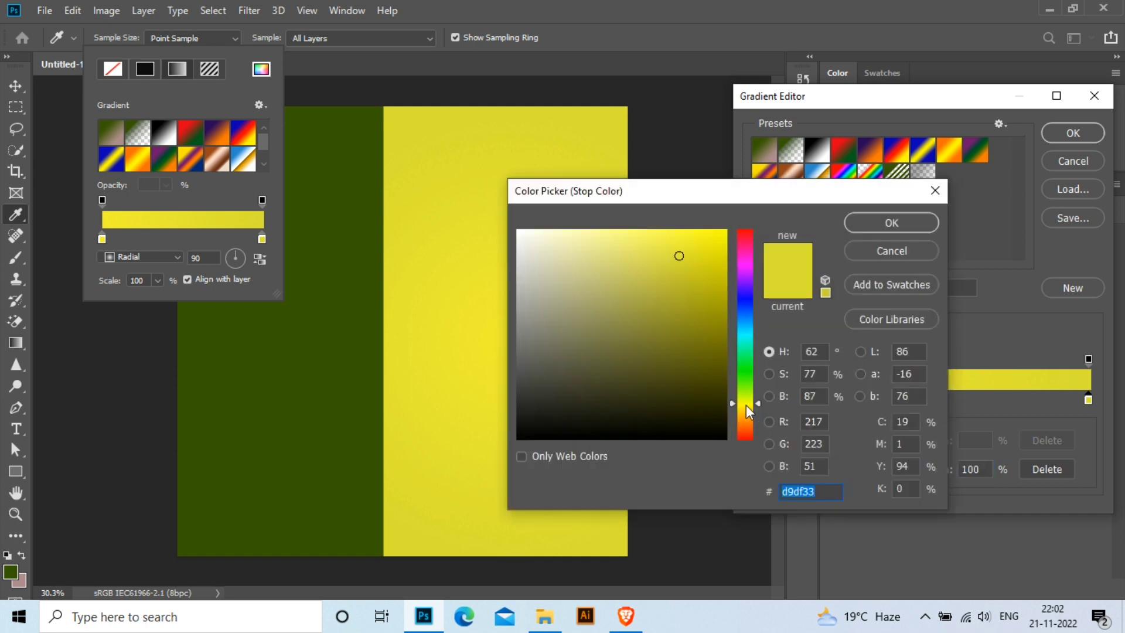
pyautogui.click(750, 420)
pyautogui.moveTo(752, 421); pyautogui.dragTo(752, 414)
pyautogui.click(725, 234)
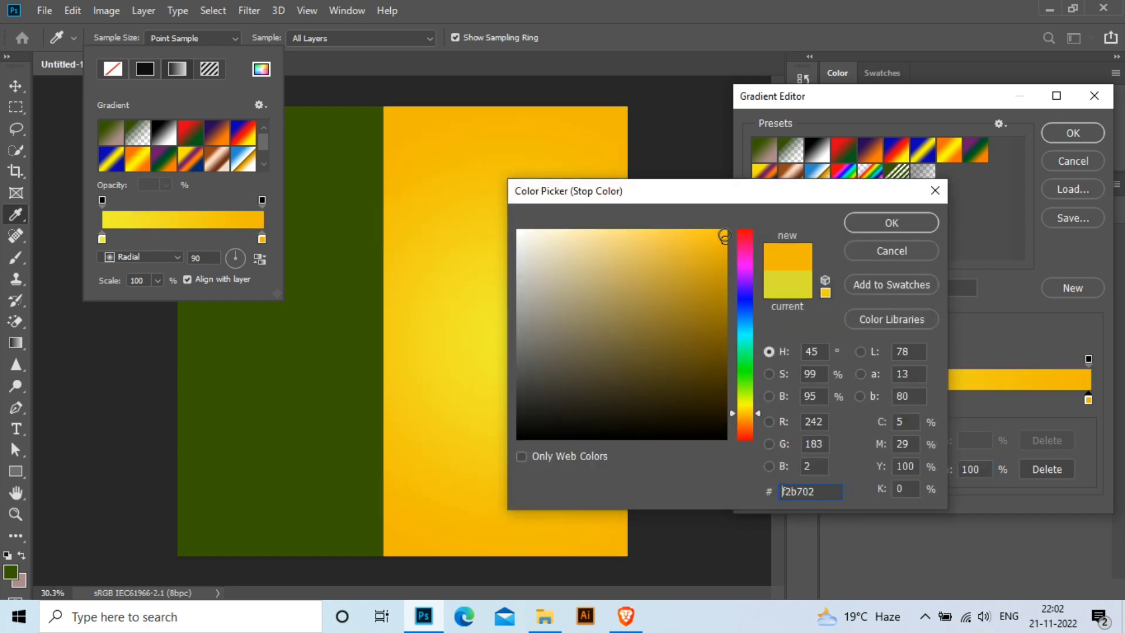
pyautogui.click(891, 222)
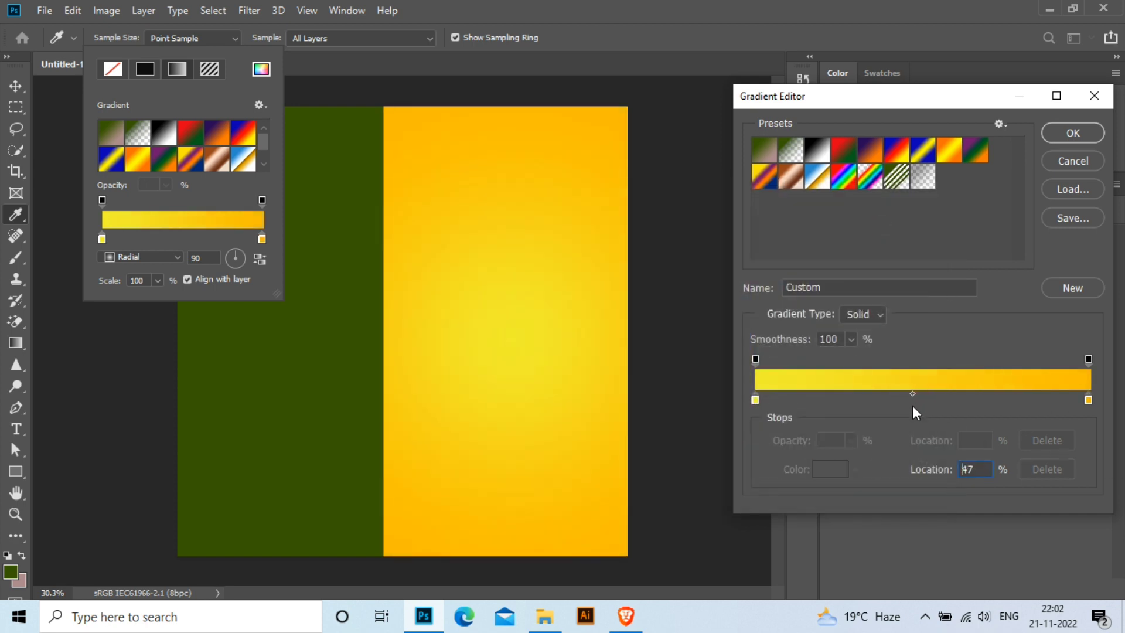
# Add a lighter orange stop at 55% and move the midpoint to 22%.
pyautogui.moveTo(924, 405); pyautogui.dragTo(937, 401)
pyautogui.click(831, 469)
pyautogui.click(672, 255)
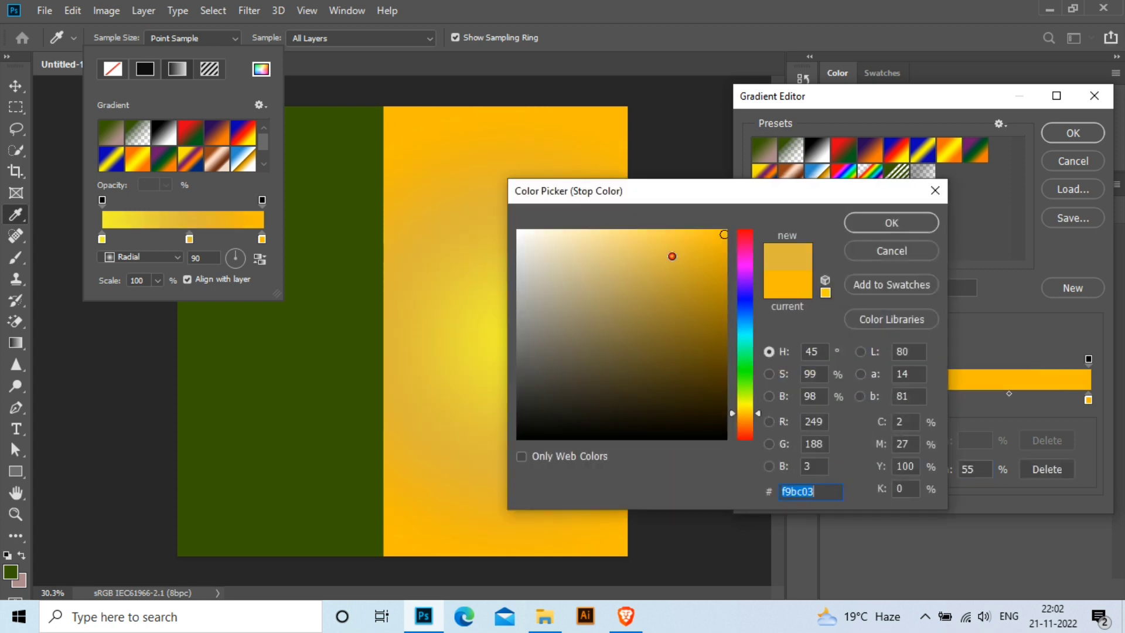
pyautogui.click(906, 221)
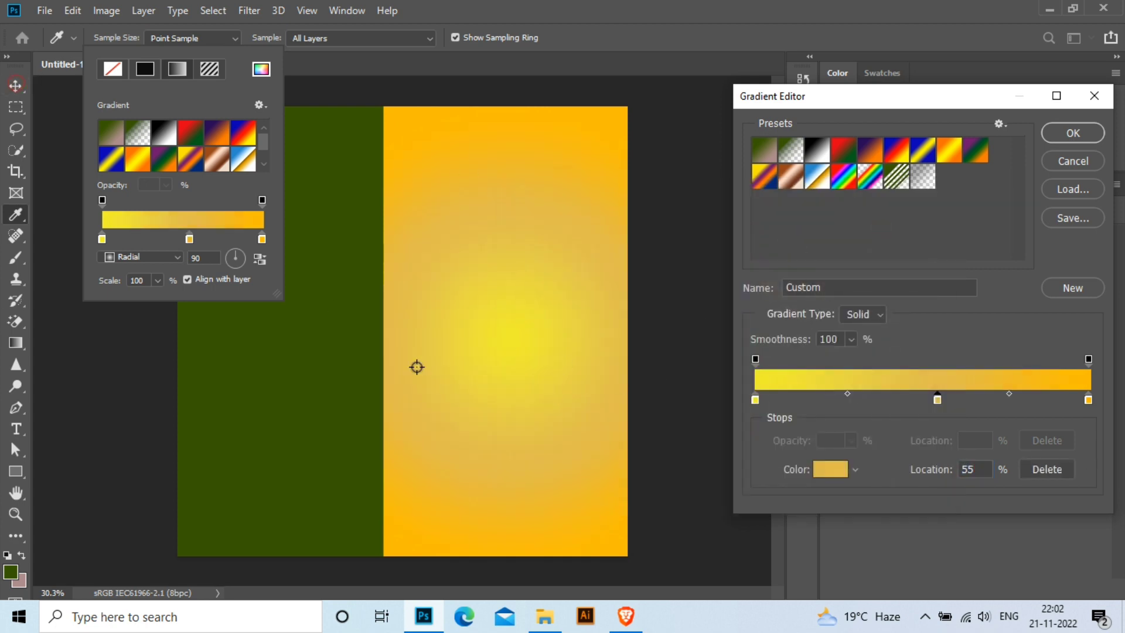
pyautogui.moveTo(1010, 393); pyautogui.dragTo(971, 394)
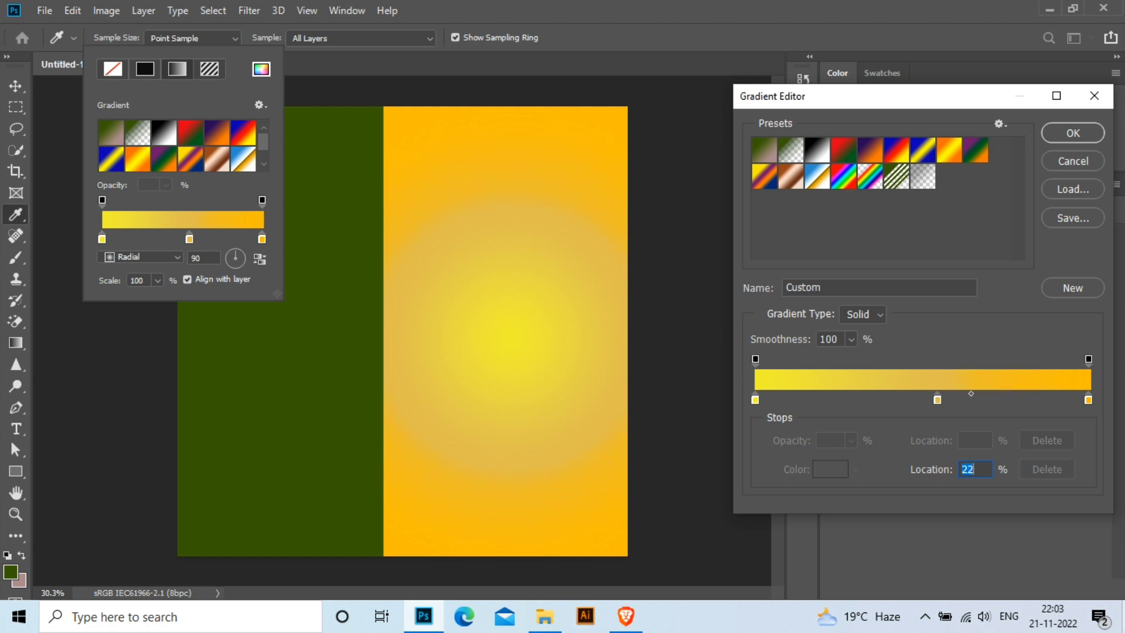
# Try colour 785802 for the middle stop, then delete it and set the midpoint near 26%.
pyautogui.click(937, 400)
pyautogui.click(831, 469)
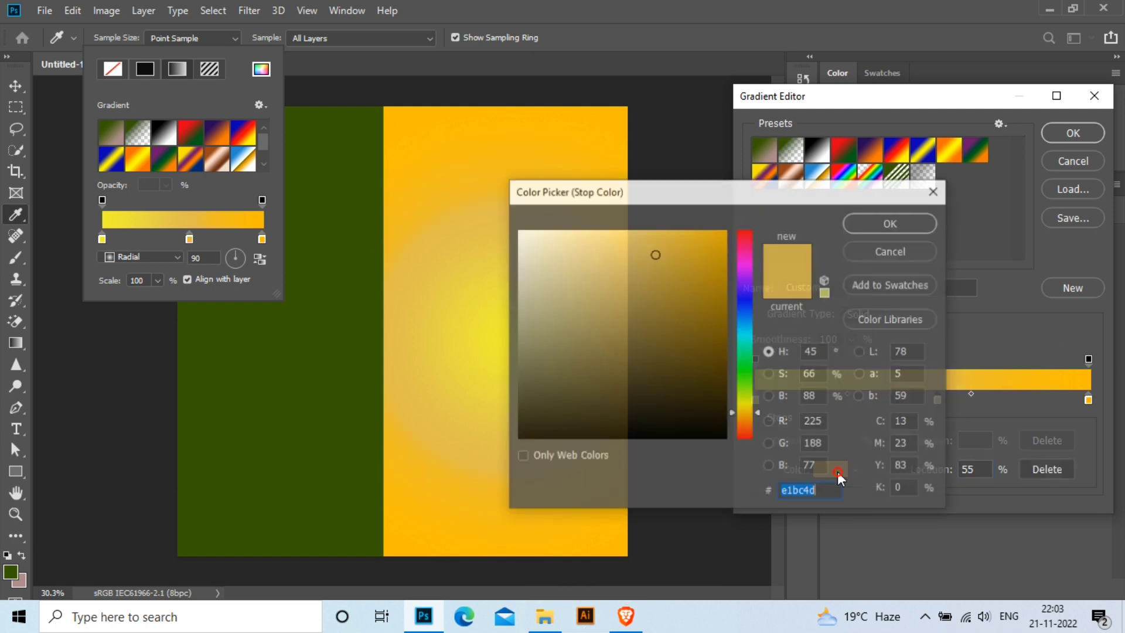
pyautogui.click(542, 248)
pyautogui.click(891, 251)
pyautogui.click(831, 467)
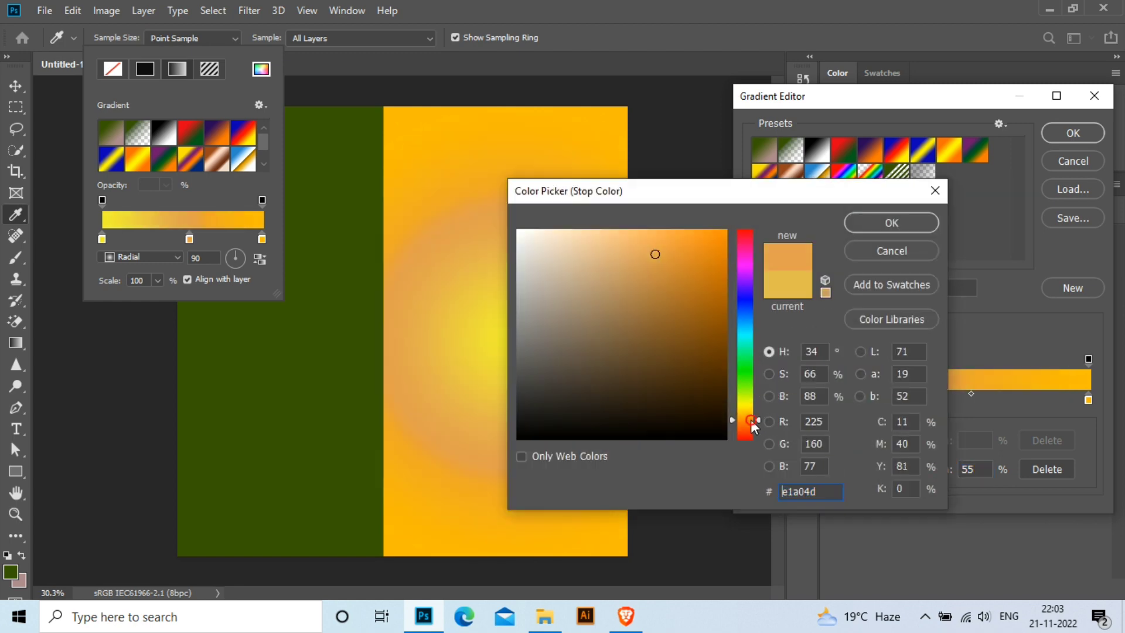
pyautogui.write('785802')
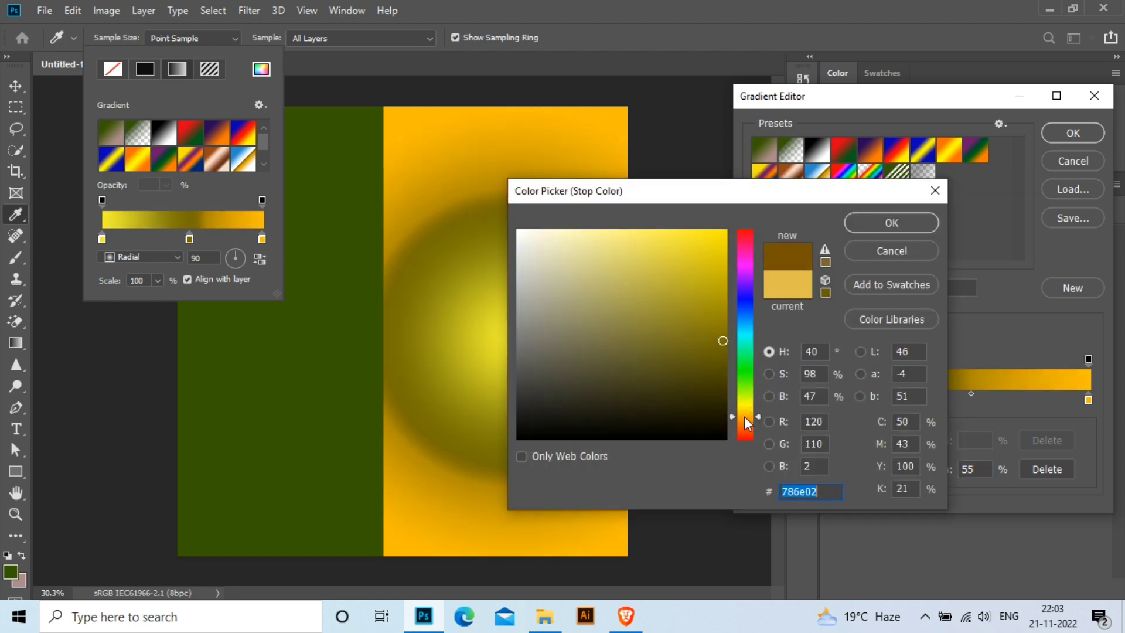
pyautogui.click(891, 250)
pyautogui.moveTo(938, 399); pyautogui.dragTo(1083, 401)
pyautogui.press('Delete')
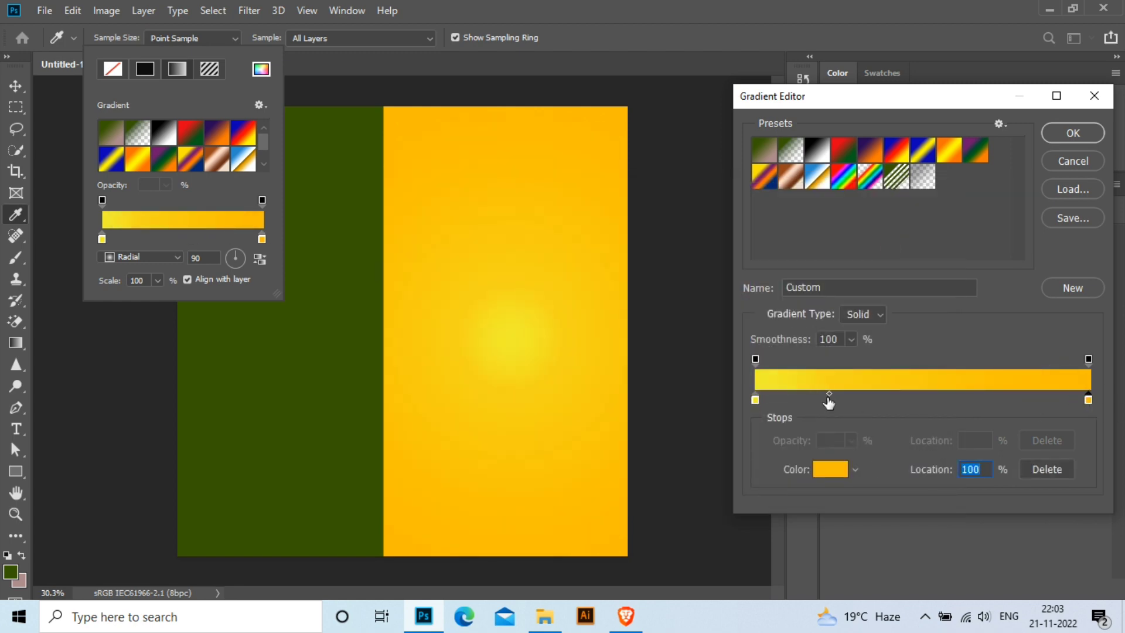
pyautogui.moveTo(828, 394); pyautogui.dragTo(844, 404)
# Set the centre gradient stop to pale yellow f2f19f.
pyautogui.doubleClick(755, 401)
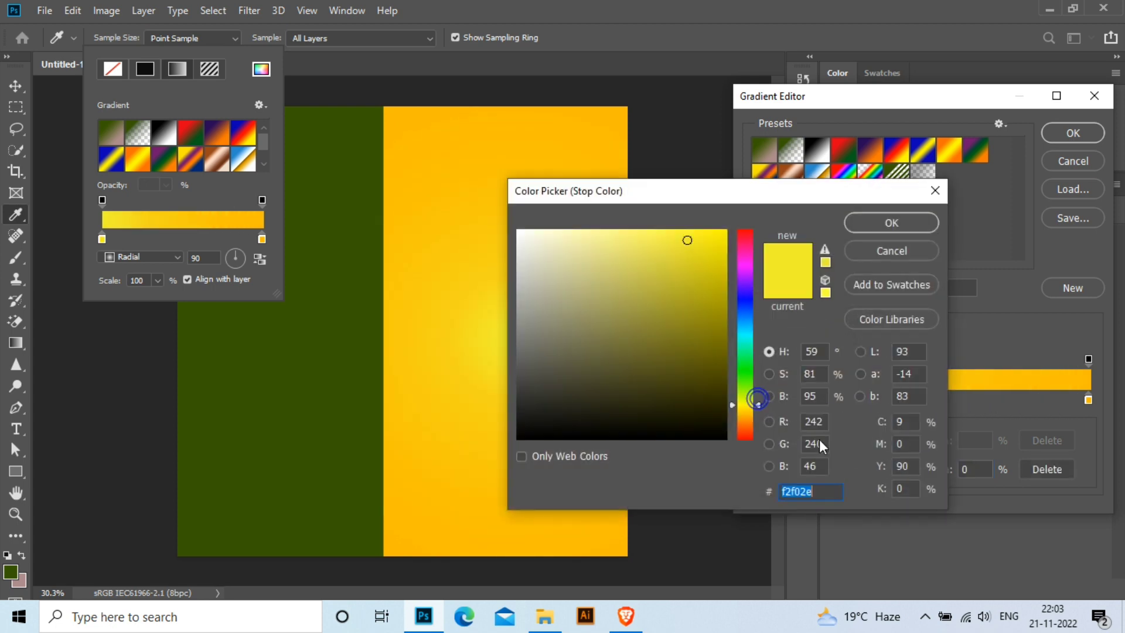
pyautogui.moveTo(686, 241); pyautogui.dragTo(617, 241)
pyautogui.moveTo(782, 196); pyautogui.dragTo(946, 200)
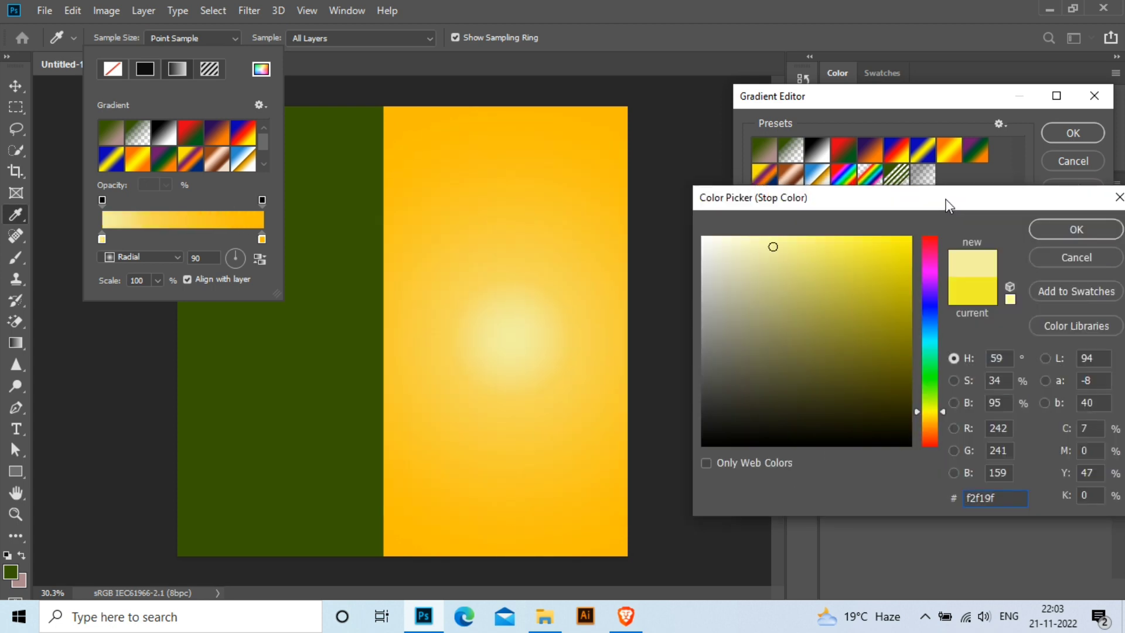
pyautogui.click(1078, 235)
# Make the outer stop vivid orange, apply the gradient, and rotate its angle.
pyautogui.doubleClick(1091, 404)
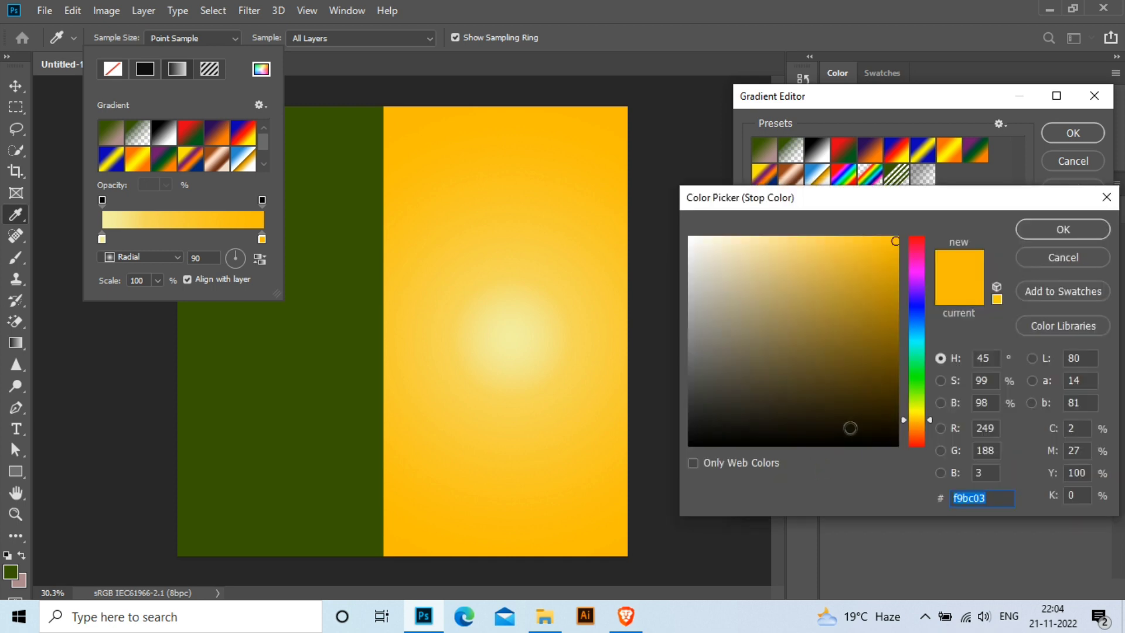
pyautogui.click(894, 268)
pyautogui.moveTo(894, 268); pyautogui.dragTo(899, 238)
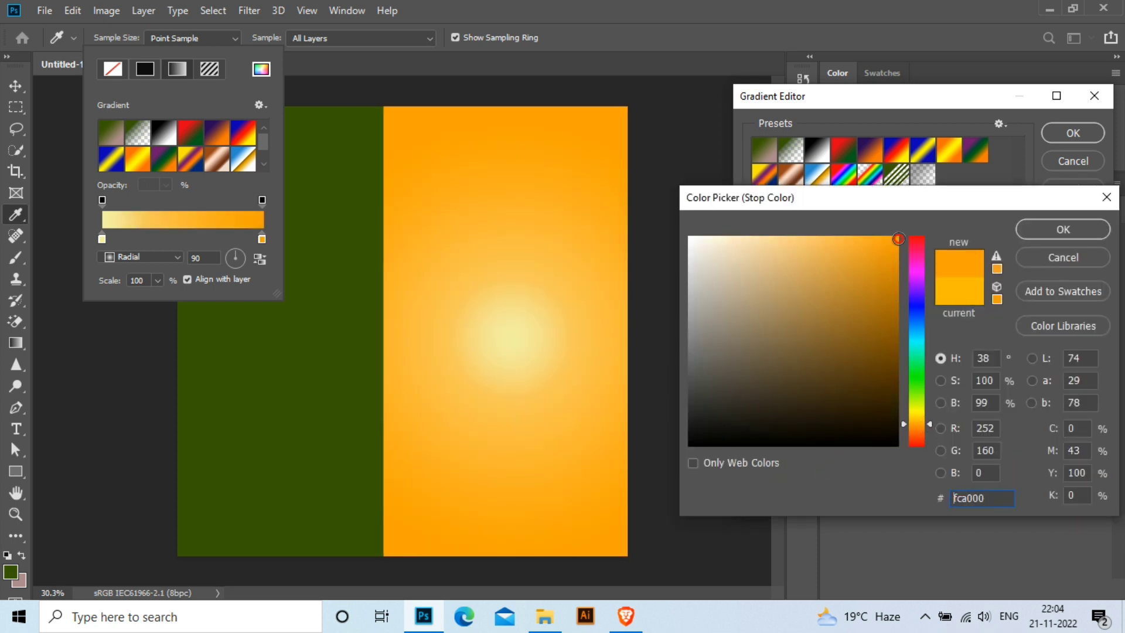
pyautogui.click(1063, 229)
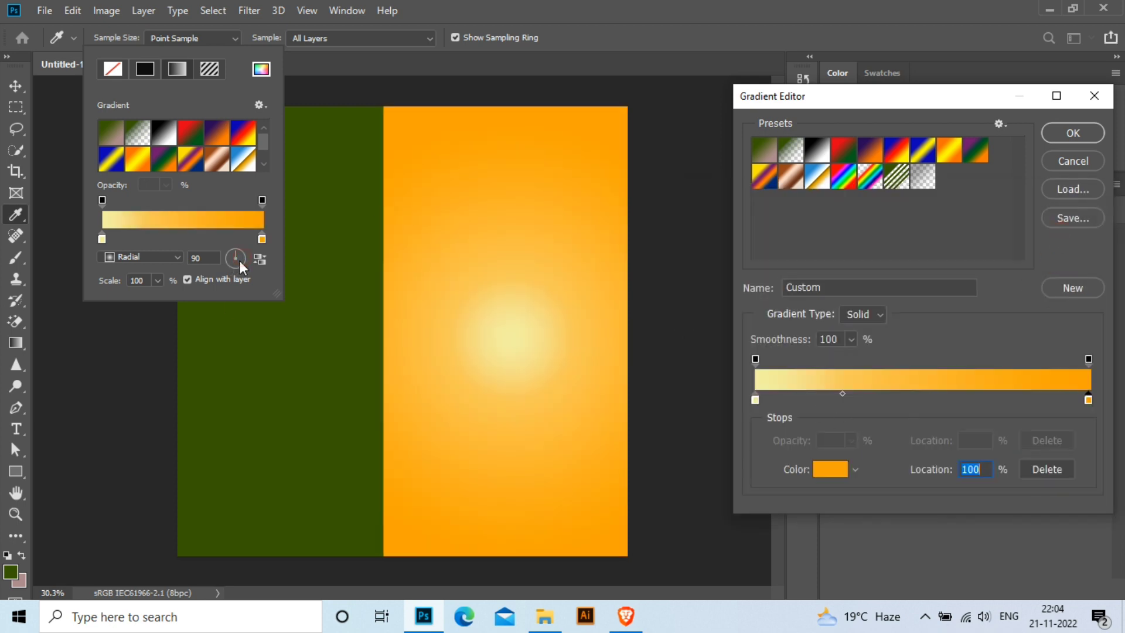
pyautogui.click(1069, 133)
pyautogui.click(241, 270)
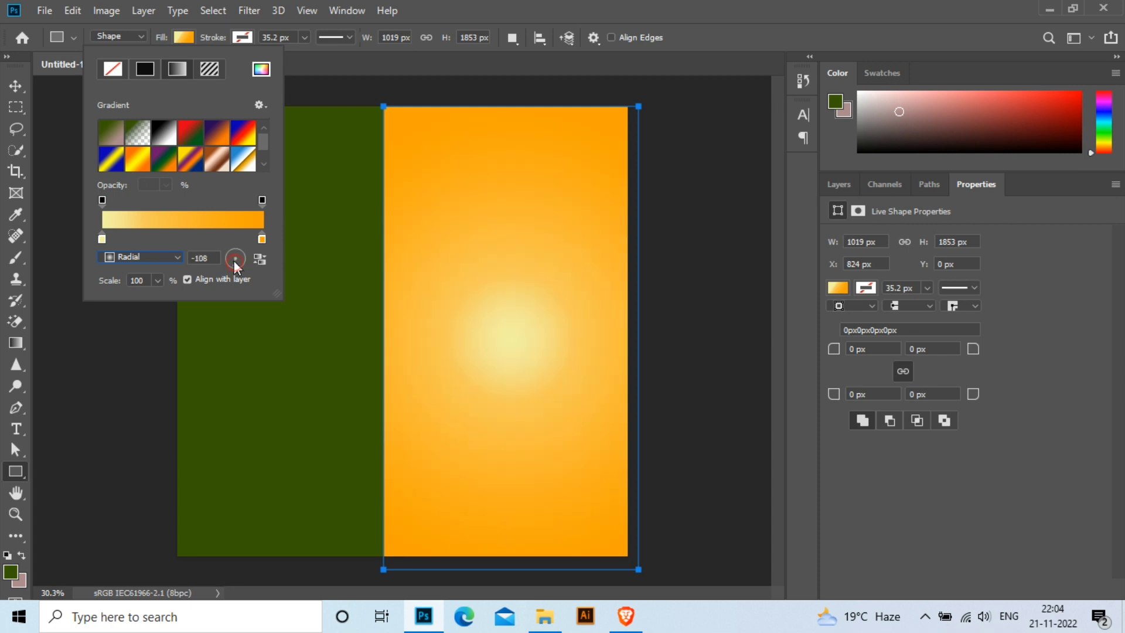
pyautogui.moveTo(236, 267); pyautogui.dragTo(241, 259)
# Close the fill settings and cancel the accidental new-rectangle prompts.
pyautogui.click(185, 39)
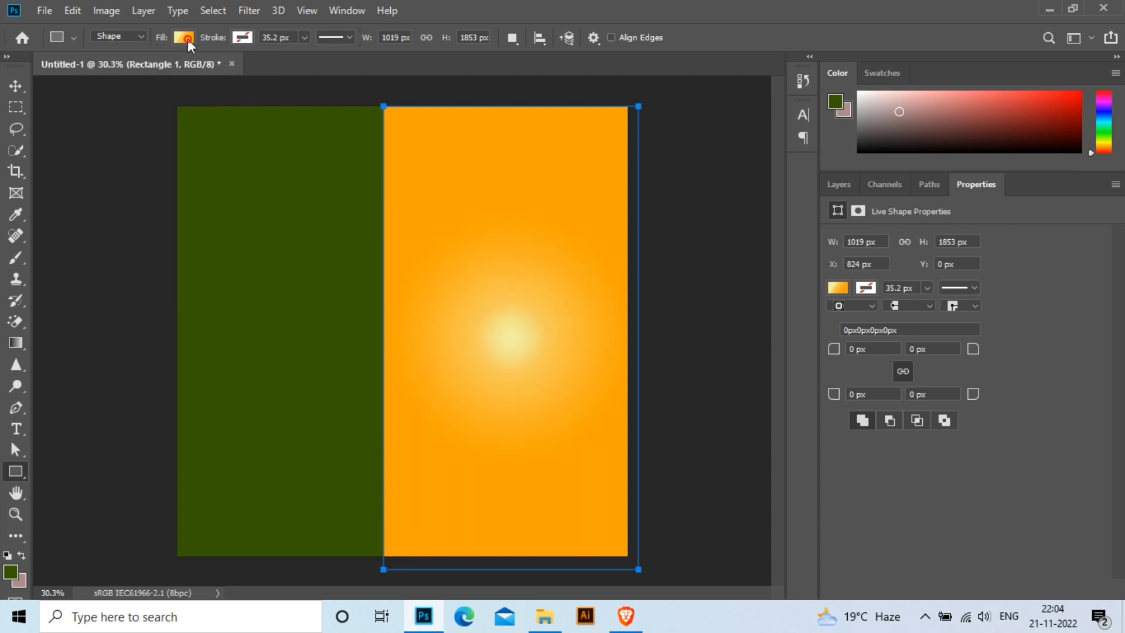
pyautogui.scroll(-2, 401, 330)
pyautogui.click(563, 493)
pyautogui.click(607, 236)
pyautogui.click(565, 494)
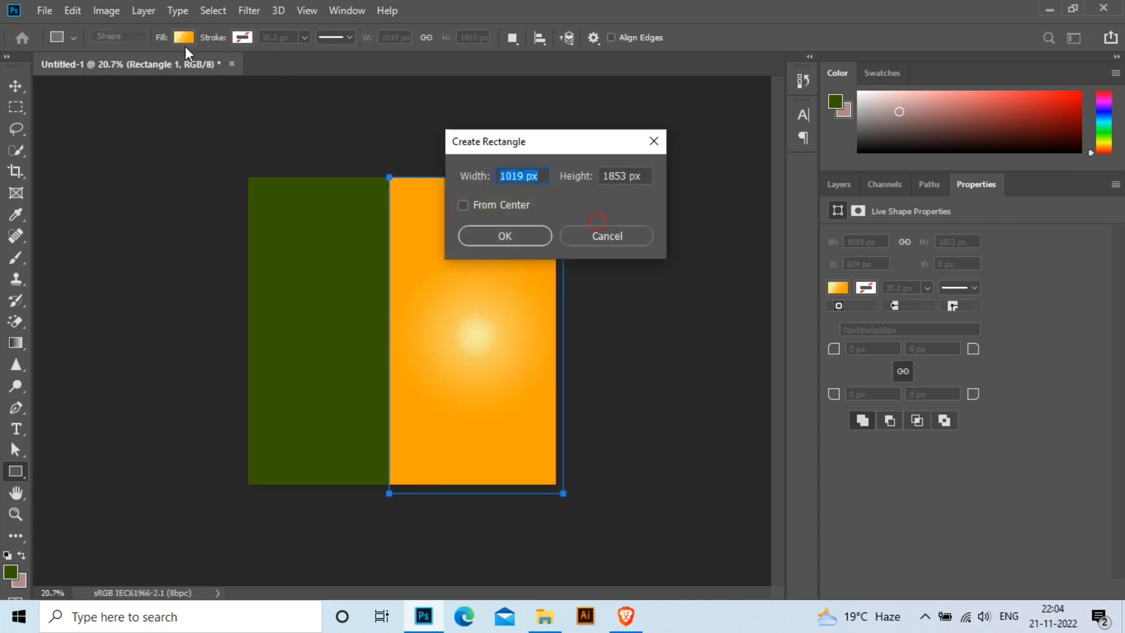
pyautogui.click(654, 141)
# Scale the orange rectangle larger from its corner with Free Transform.
pyautogui.click(16, 86)
pyautogui.click(839, 184)
pyautogui.hotkey('ctrl', 't')
pyautogui.moveTo(563, 493); pyautogui.dragTo(593, 525)
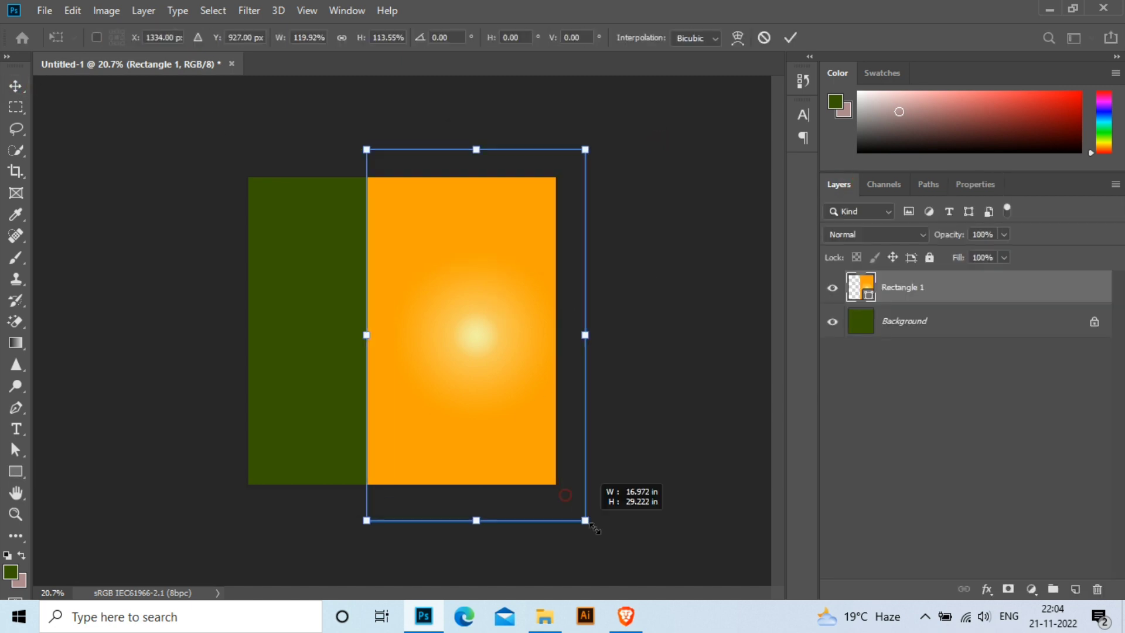
pyautogui.moveTo(494, 334)
pyautogui.mouseDown()
pyautogui.moveTo(495, 416)
pyautogui.moveTo(495, 211)
pyautogui.mouseUp()
pyautogui.hotkey('ctrl', 'z')
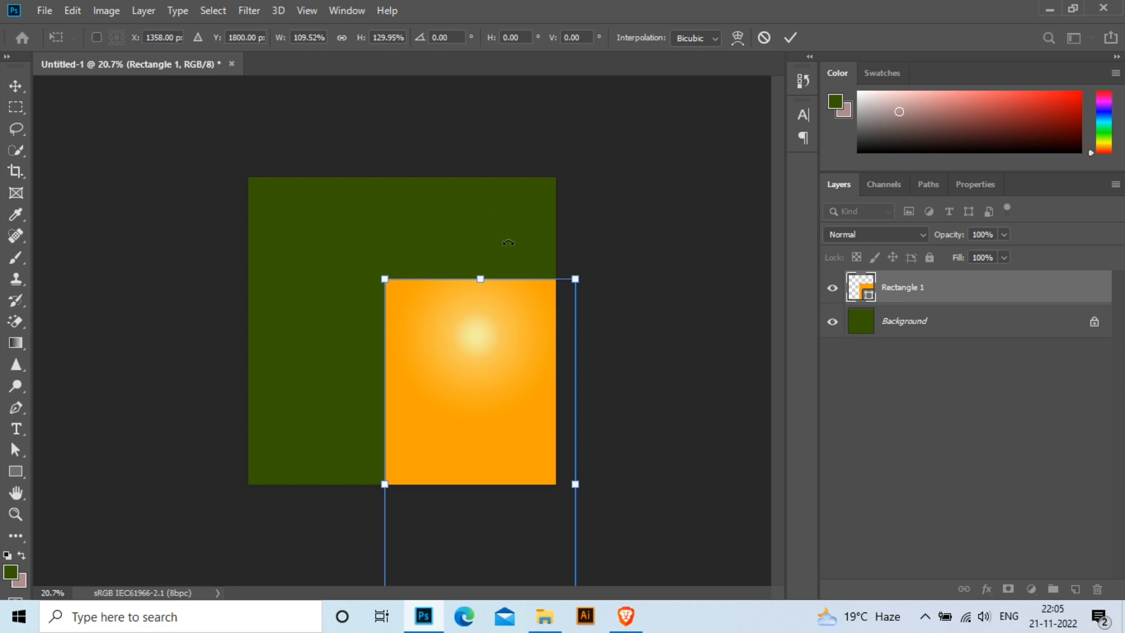
pyautogui.press('Return')
# Move the rectangle up to the canvas top edge and nudge it slightly right.
pyautogui.moveTo(533, 432); pyautogui.dragTo(491, 400)
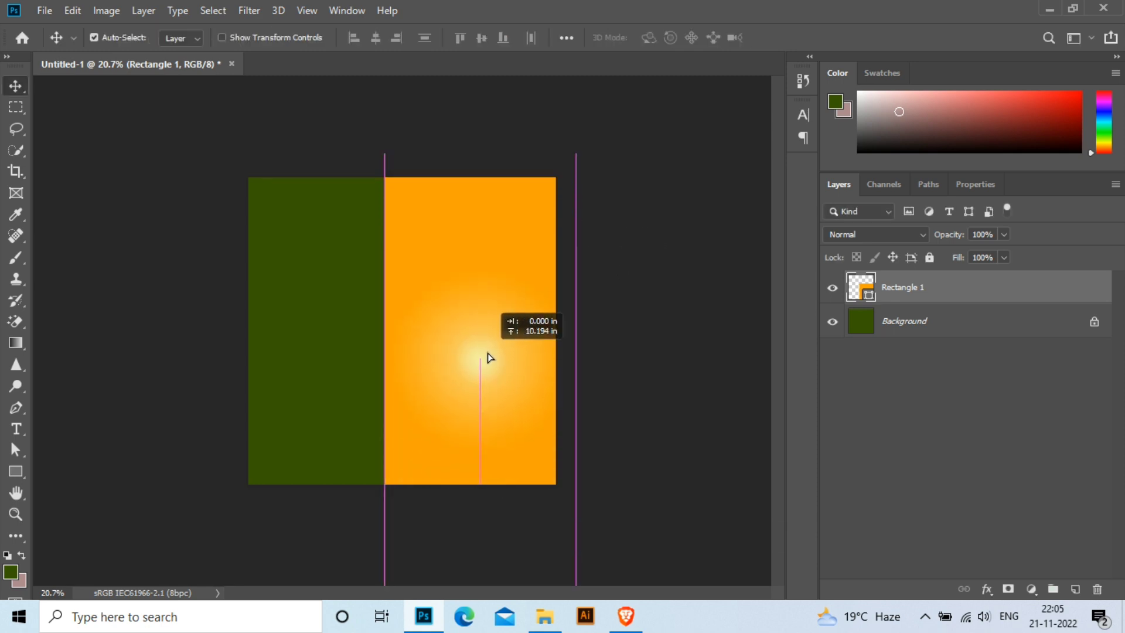
pyautogui.moveTo(491, 400); pyautogui.dragTo(489, 354)
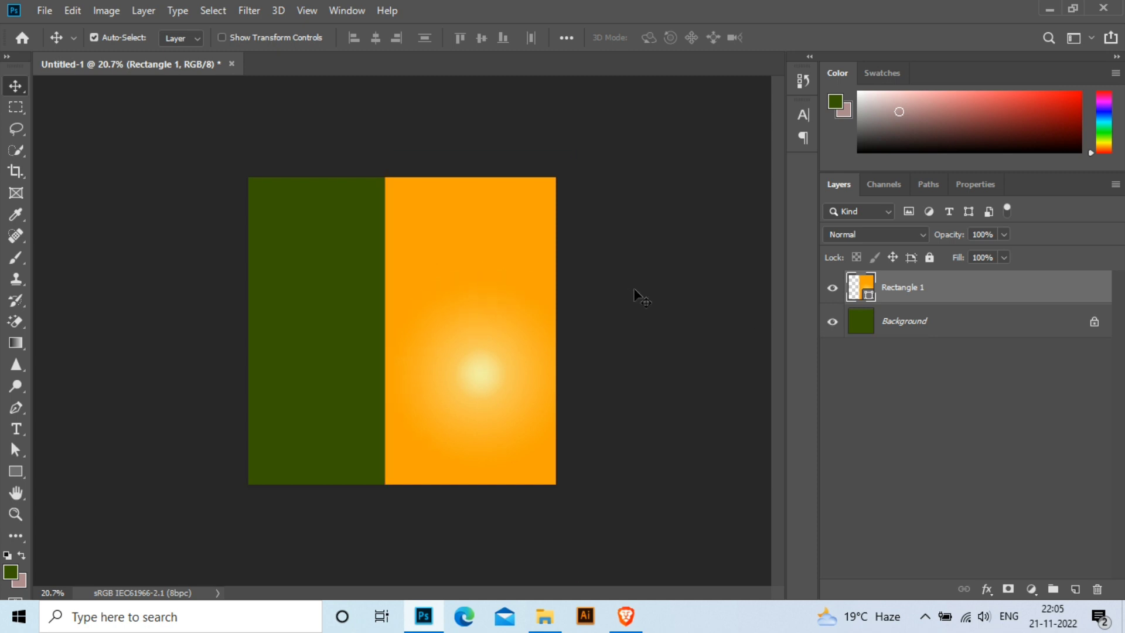
pyautogui.scroll(2, 636, 297)
pyautogui.click(835, 322)
pyautogui.click(832, 322)
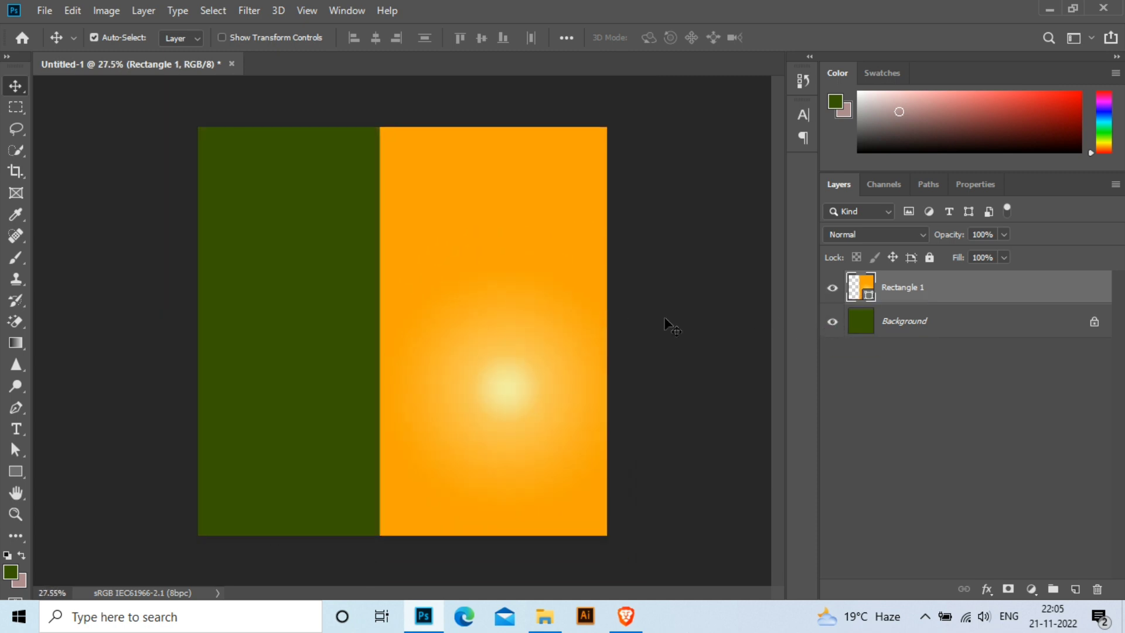
pyautogui.moveTo(566, 379)
pyautogui.mouseDown()
pyautogui.moveTo(574, 460)
pyautogui.moveTo(587, 460)
pyautogui.mouseUp()
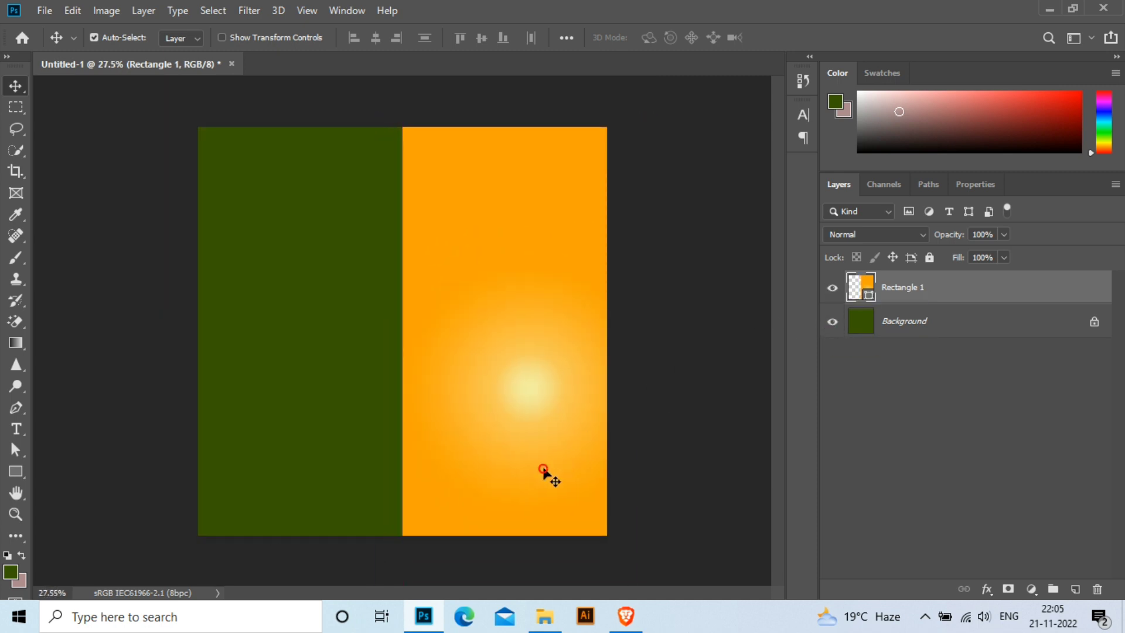
pyautogui.click(673, 372)
pyautogui.hotkey('alt', 'Tab')
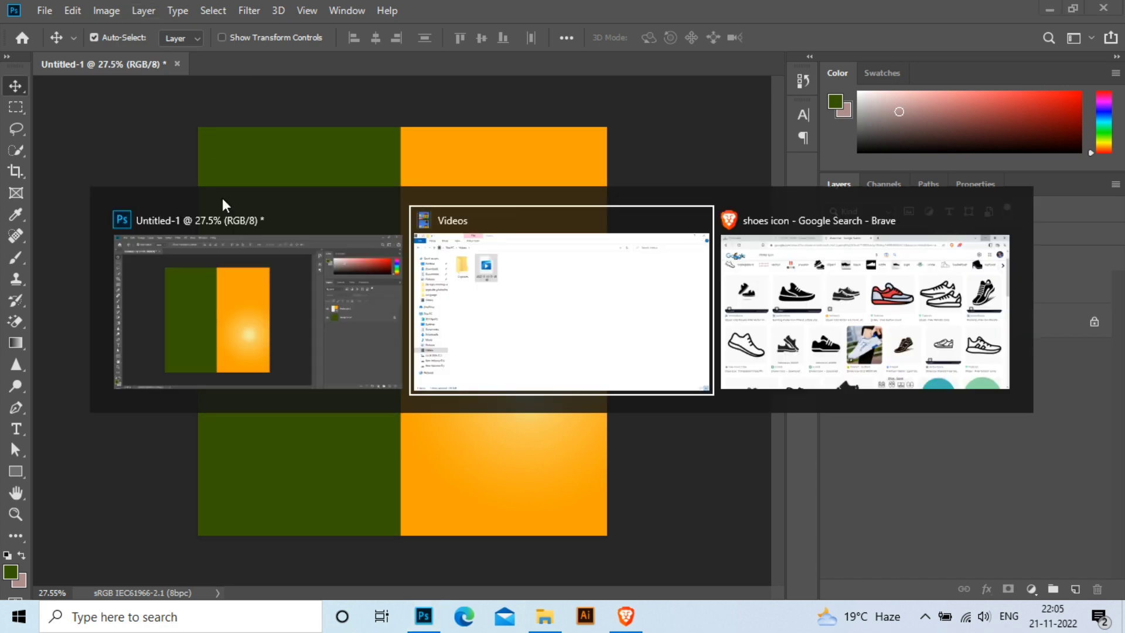
# Copy a related sneaker photo from the luxury-shoes Google Images results in Brave.
pyautogui.hotkey('alt', 'Tab')
pyautogui.click(820, 352)
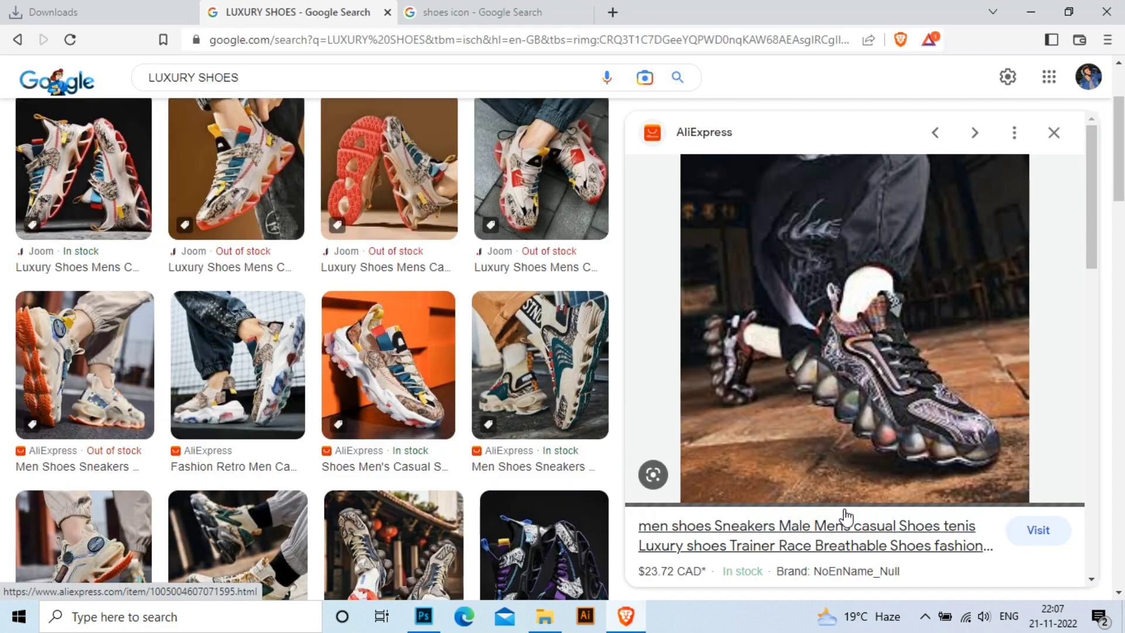
pyautogui.scroll(-2, 832, 445)
pyautogui.scroll(-3, 844, 439)
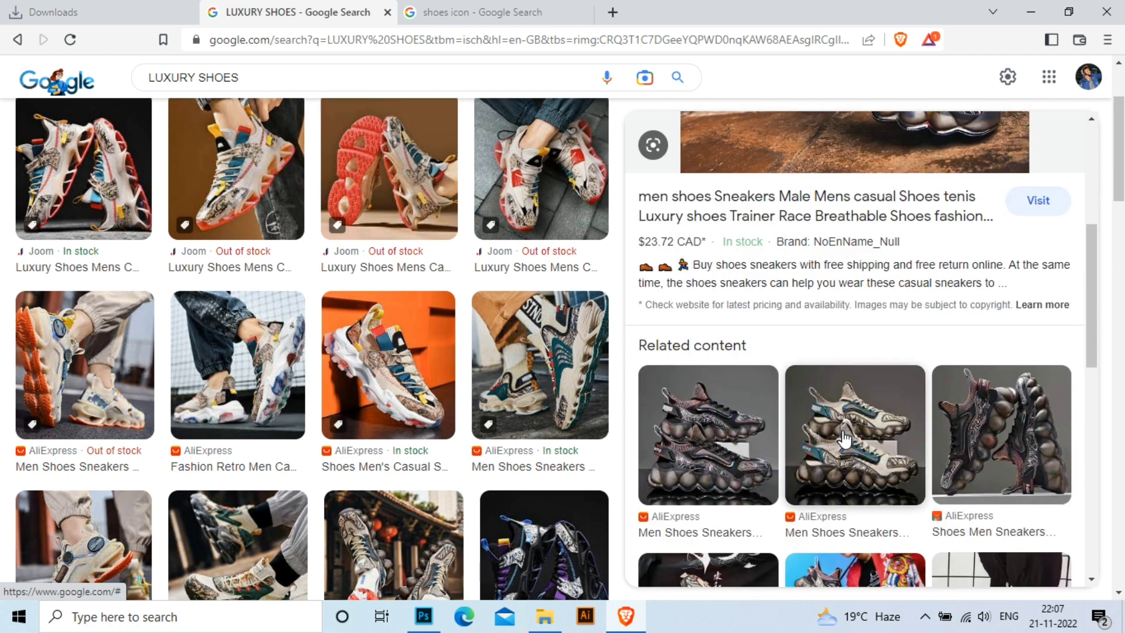
pyautogui.scroll(-3, 844, 438)
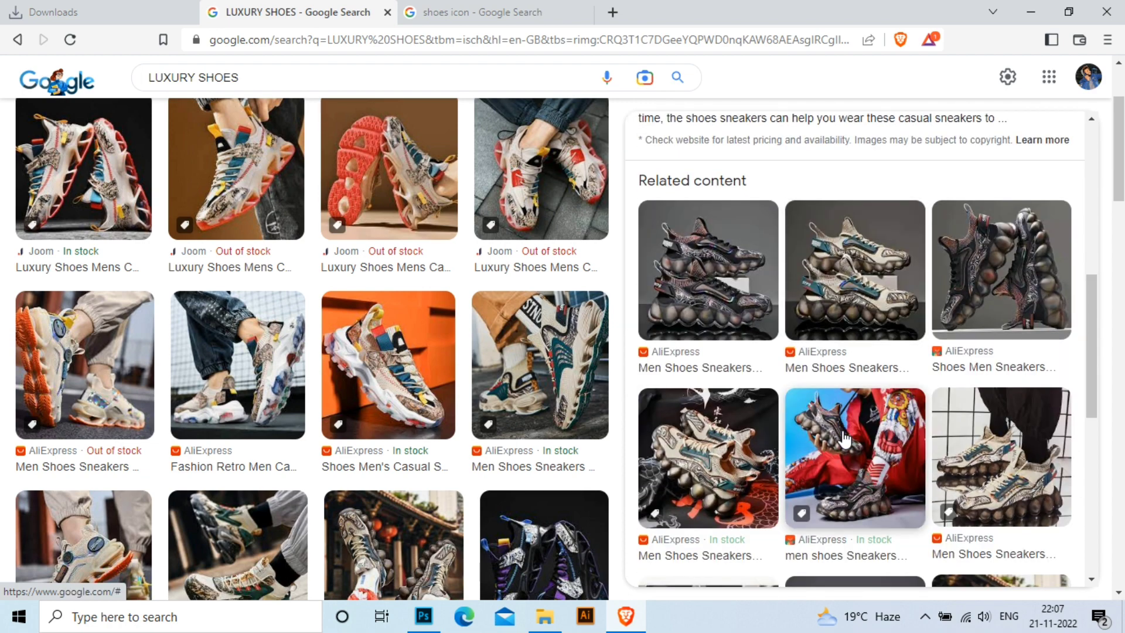
pyautogui.click(844, 439)
pyautogui.rightClick(926, 415)
pyautogui.click(950, 290)
pyautogui.hotkey('alt', 'Tab')
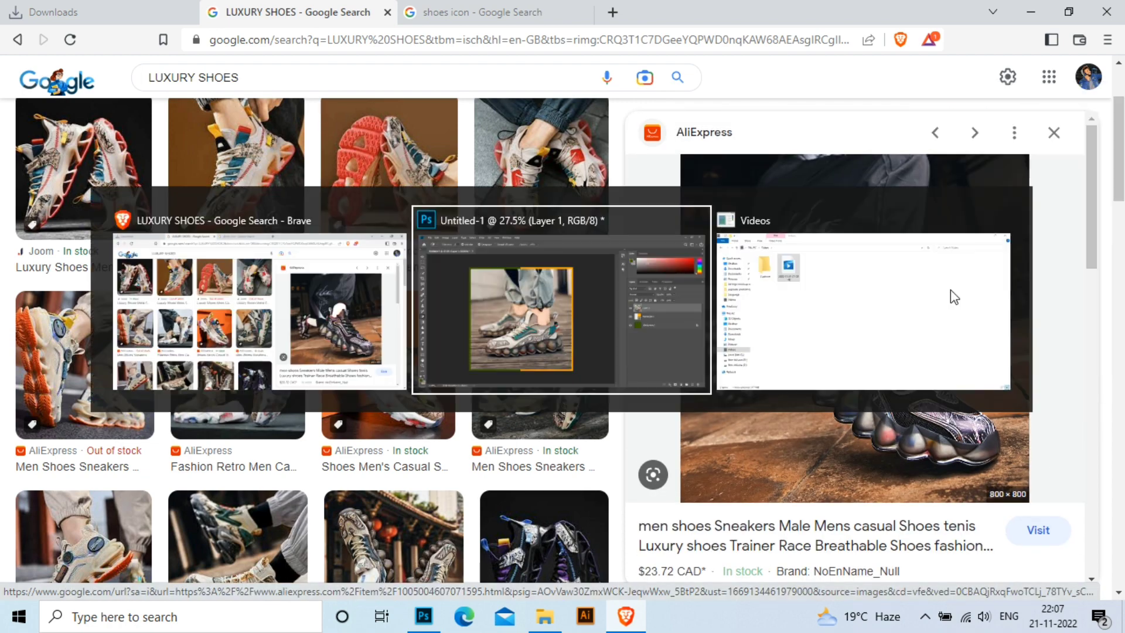
# Paste the sneaker photo as a new layer and enlarge it to nearly fill the canvas.
pyautogui.click(833, 290)
pyautogui.hotkey('ctrl', 'v')
pyautogui.hotkey('ctrl', 't')
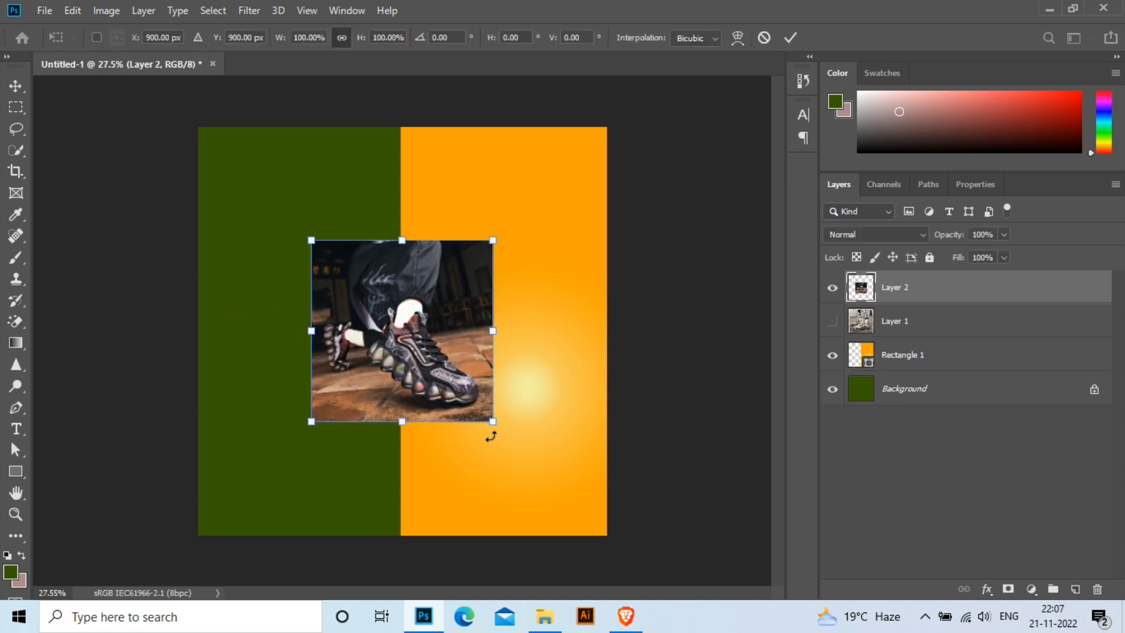
pyautogui.moveTo(493, 421); pyautogui.dragTo(597, 527)
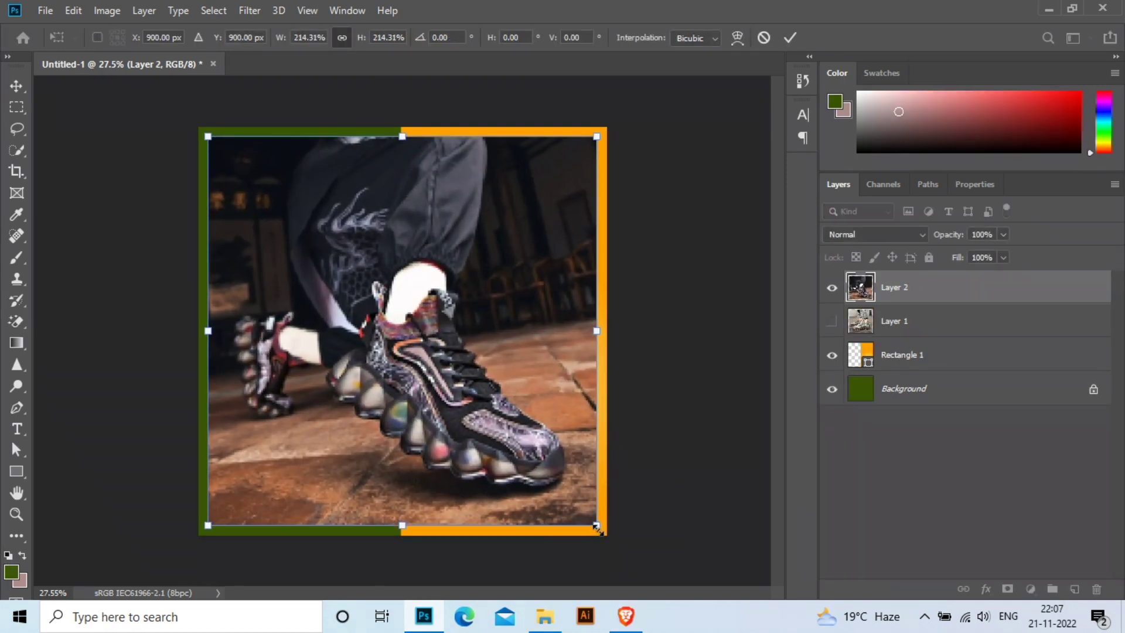
pyautogui.click(17, 150)
# Quick-select the leg and both sneakers, adding the back shoe's left edge and sole.
pyautogui.hotkey('shift', 'w')
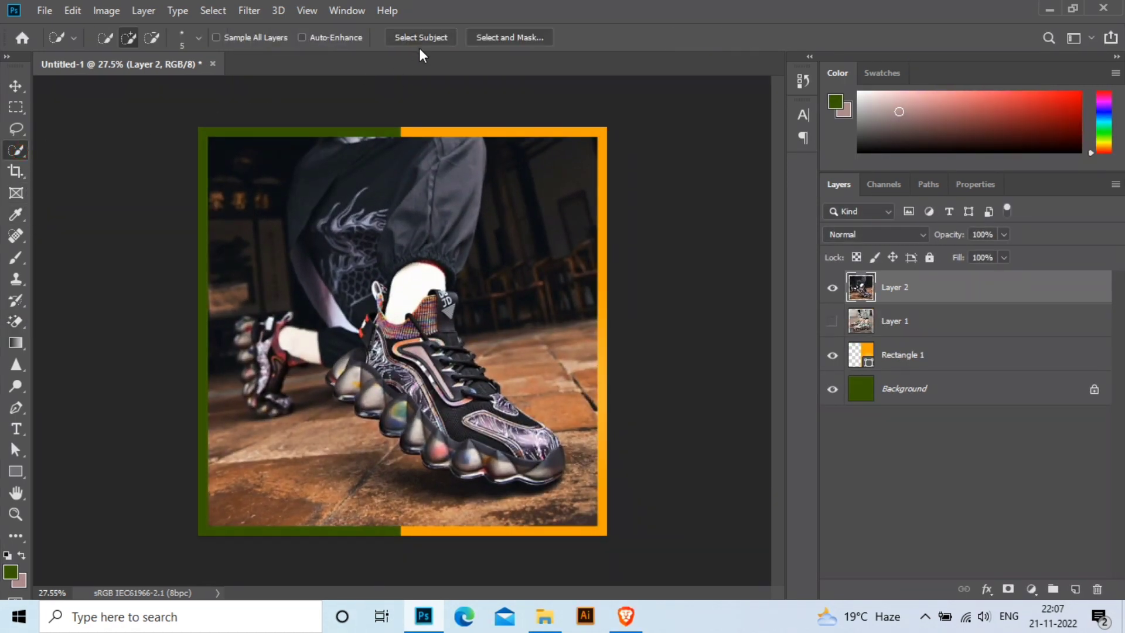
pyautogui.click(424, 40)
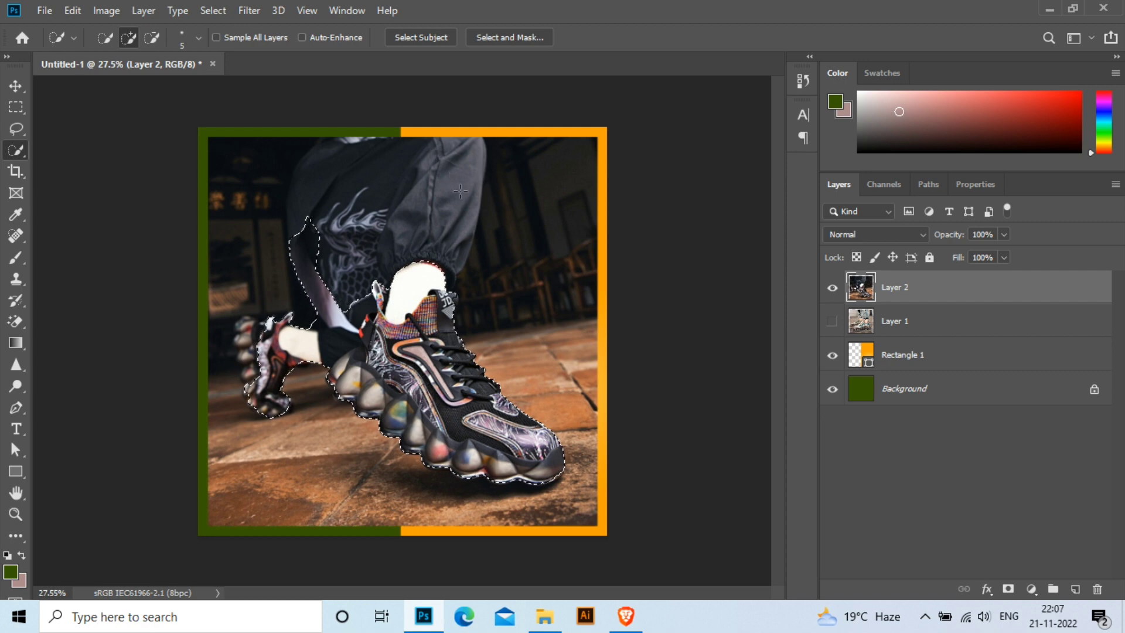
pyautogui.moveTo(379, 245); pyautogui.dragTo(441, 316)
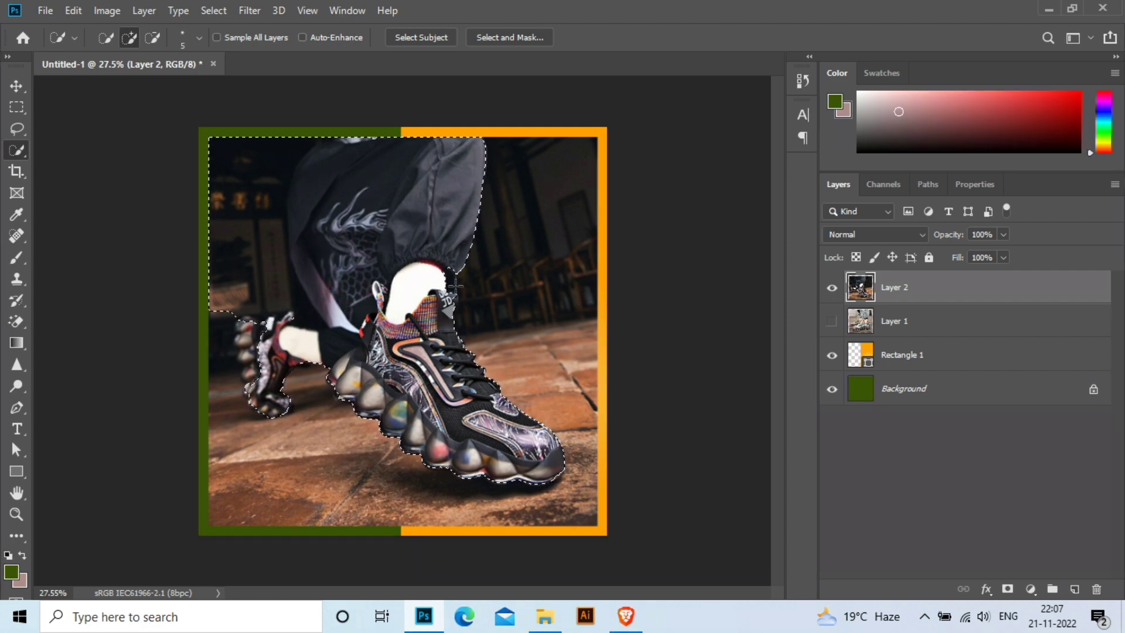
pyautogui.moveTo(253, 365); pyautogui.dragTo(262, 373)
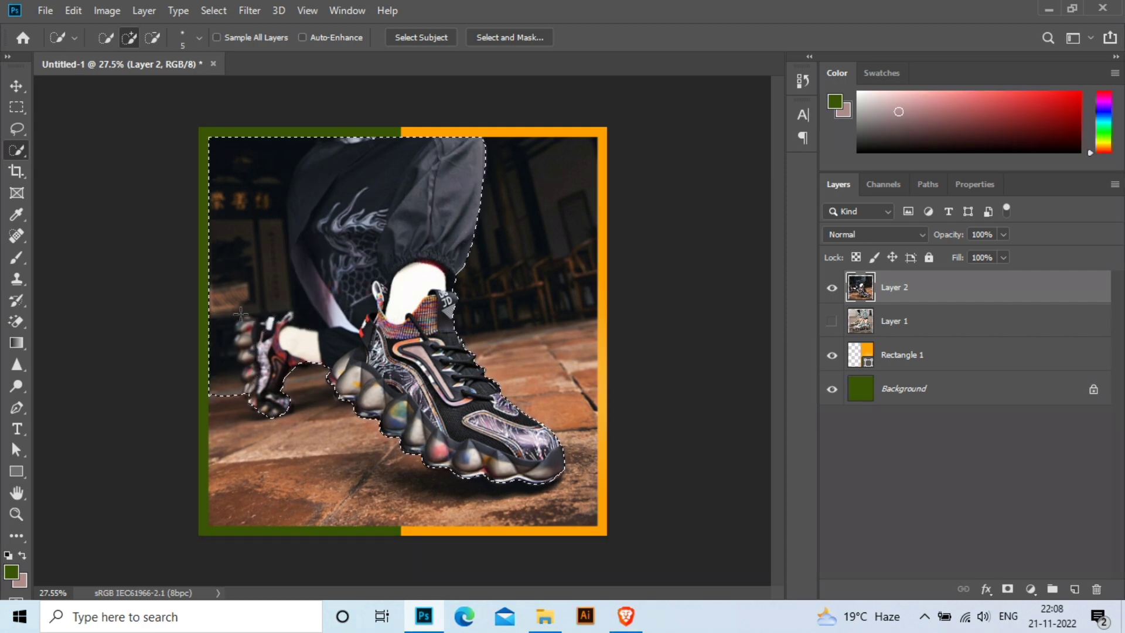
pyautogui.moveTo(240, 315)
pyautogui.mouseDown()
pyautogui.moveTo(286, 302)
pyautogui.moveTo(242, 397)
pyautogui.mouseUp()
pyautogui.moveTo(267, 338); pyautogui.dragTo(358, 362)
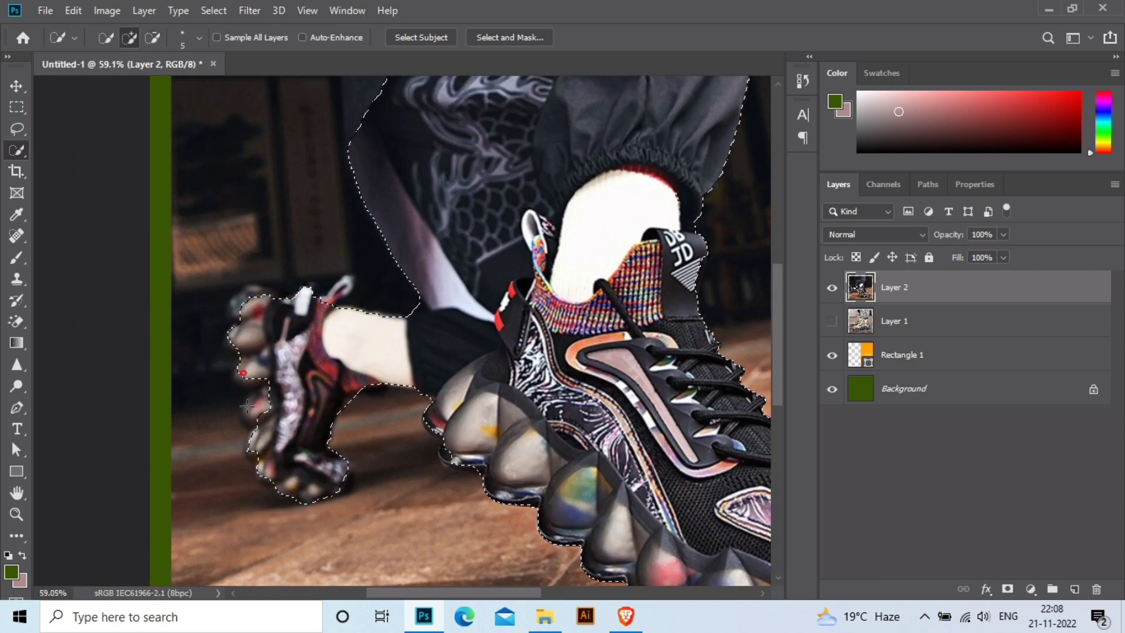
pyautogui.moveTo(251, 299); pyautogui.dragTo(320, 302)
pyautogui.scroll(-3, 320, 301)
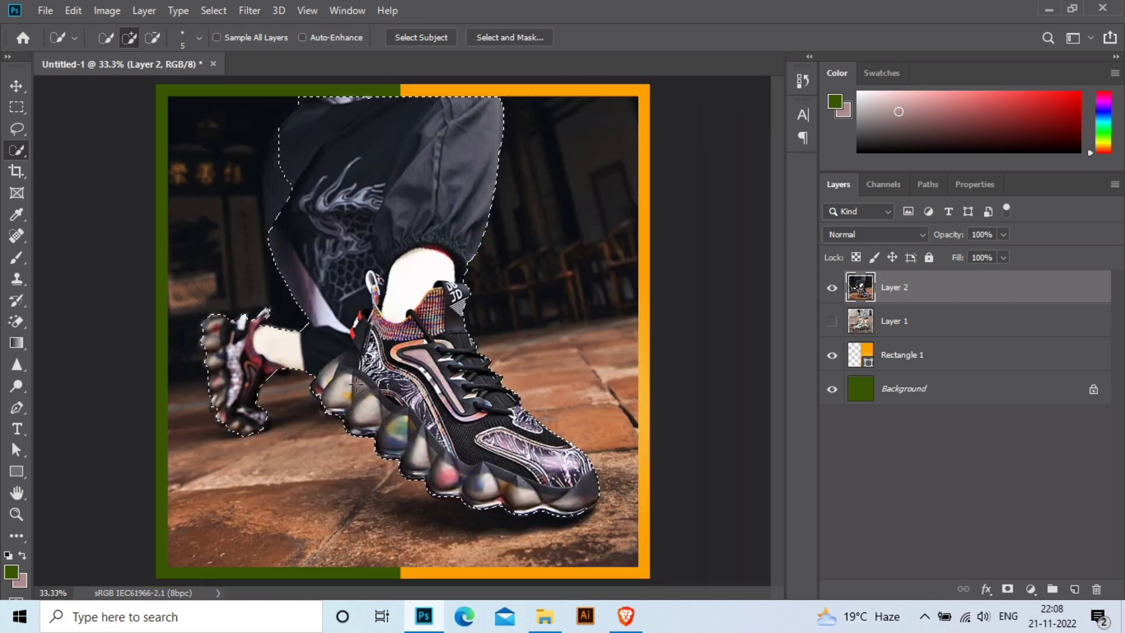
# Copy the selected leg and sneakers to Layer 3 and hide the original photo.
pyautogui.hotkey('ctrl', 'j')
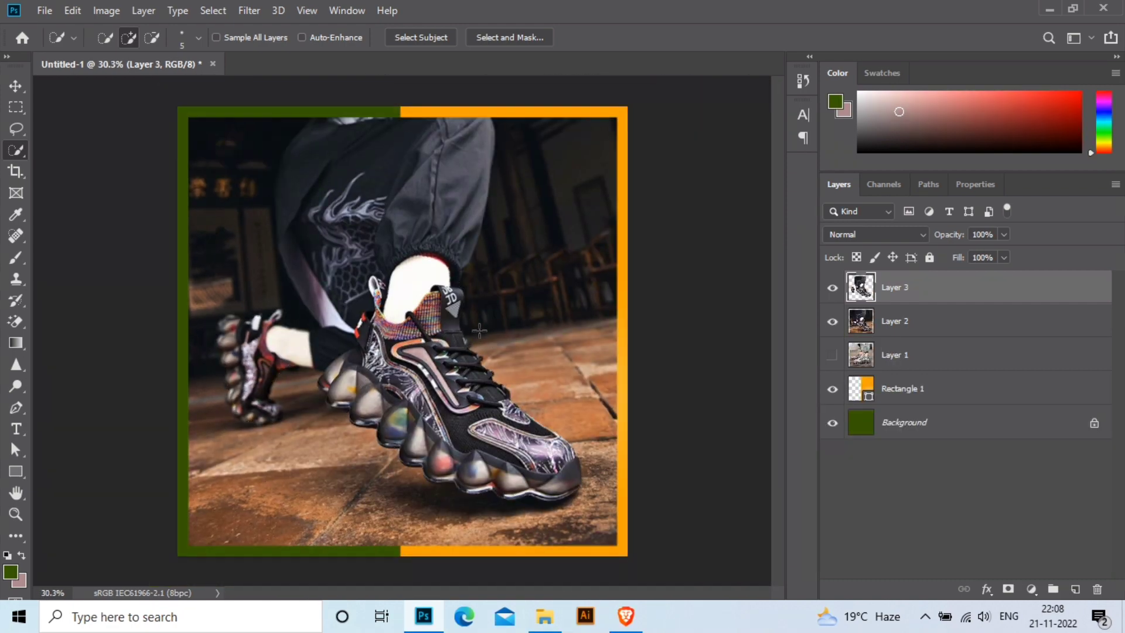
pyautogui.click(833, 321)
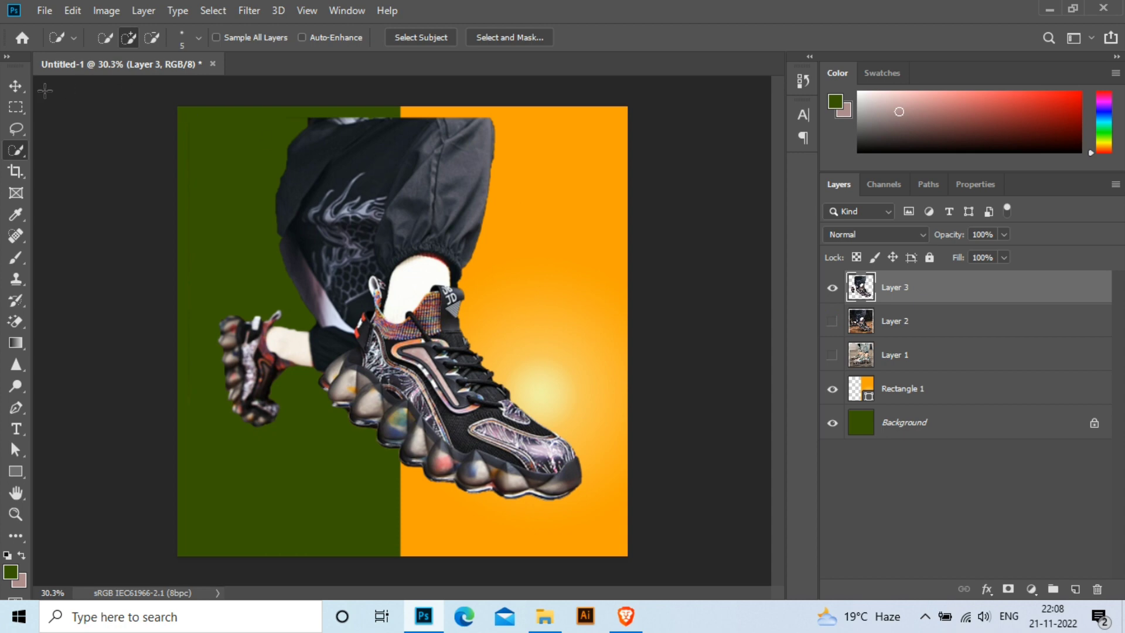
pyautogui.click(16, 86)
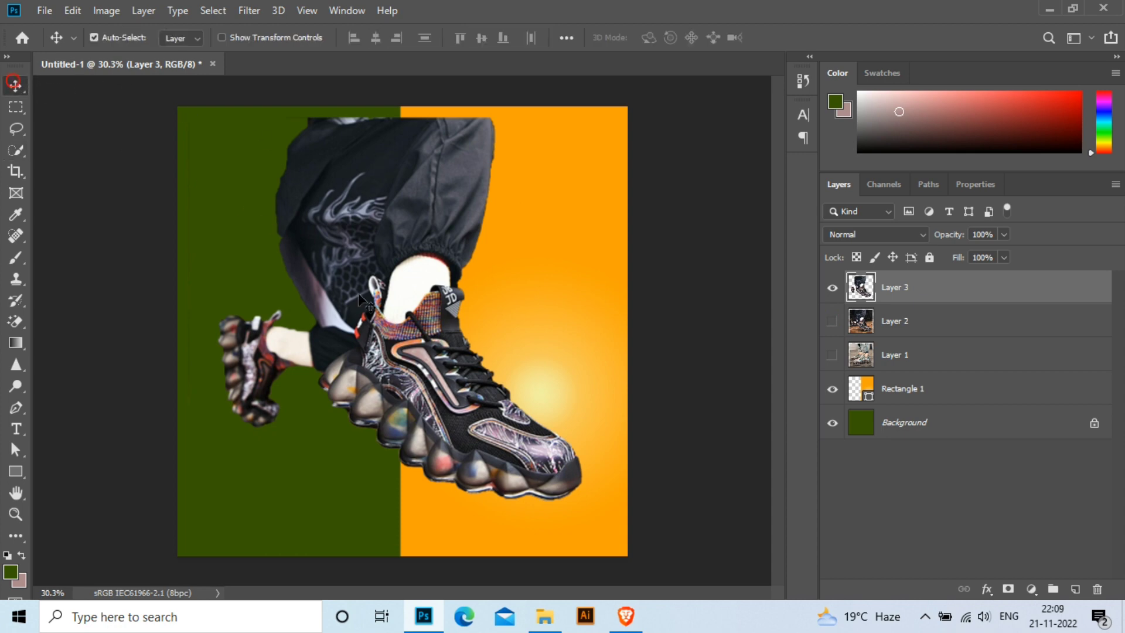
pyautogui.moveTo(362, 298)
pyautogui.mouseDown()
pyautogui.moveTo(451, 322)
pyautogui.moveTo(421, 281)
pyautogui.mouseUp()
# Scale the cutout to about 70% and position it over the orange half.
pyautogui.hotkey('ctrl', 't')
pyautogui.moveTo(608, 484); pyautogui.dragTo(502, 377)
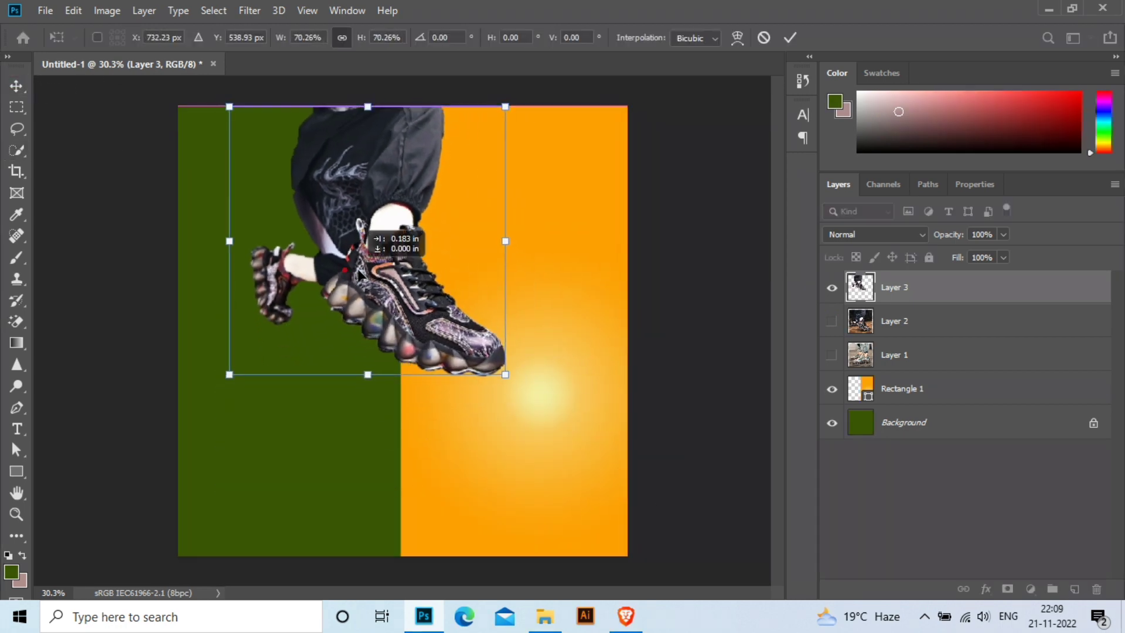
pyautogui.moveTo(351, 274)
pyautogui.mouseDown()
pyautogui.moveTo(466, 291)
pyautogui.moveTo(469, 324)
pyautogui.mouseUp()
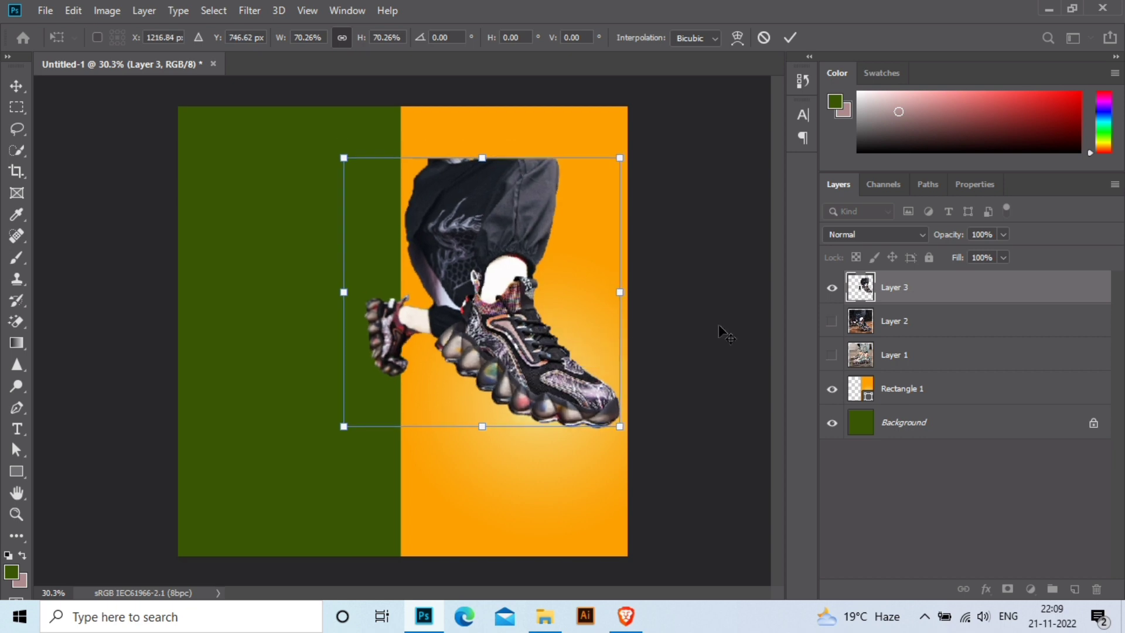
pyautogui.press('Return')
pyautogui.moveTo(530, 367)
pyautogui.mouseDown()
pyautogui.moveTo(526, 394)
pyautogui.moveTo(533, 345)
pyautogui.mouseUp()
pyautogui.click(931, 403)
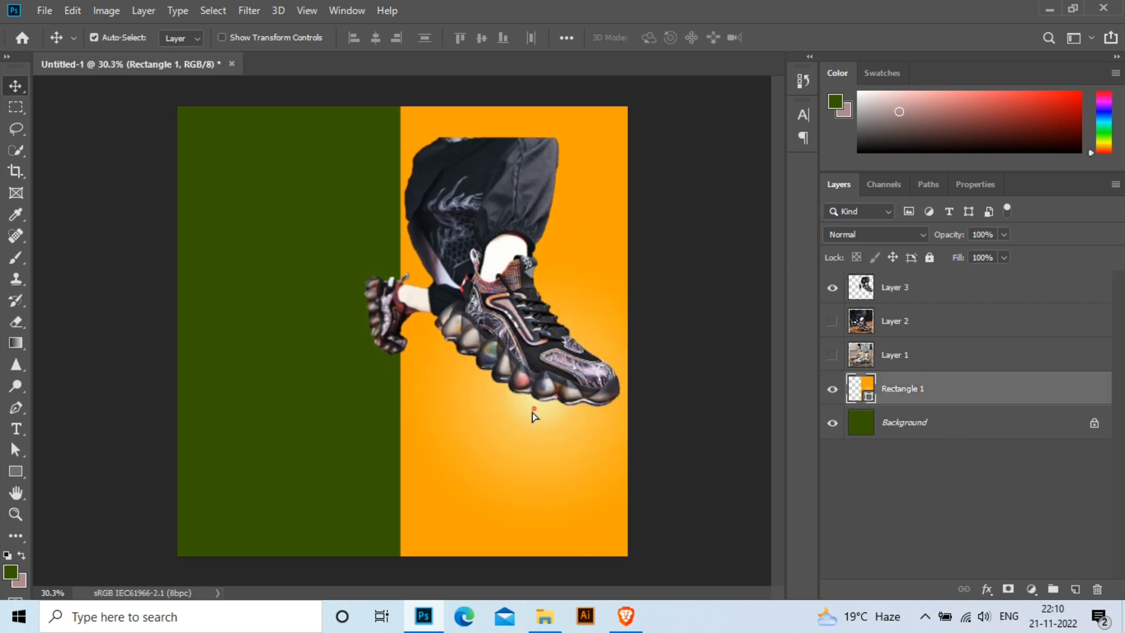
# Lower the orange panel and sneaker, hide the Background, and select the empty top strip.
pyautogui.moveTo(530, 414); pyautogui.dragTo(527, 459)
pyautogui.moveTo(557, 419)
pyautogui.mouseDown()
pyautogui.moveTo(551, 395)
pyautogui.moveTo(553, 419)
pyautogui.mouseUp()
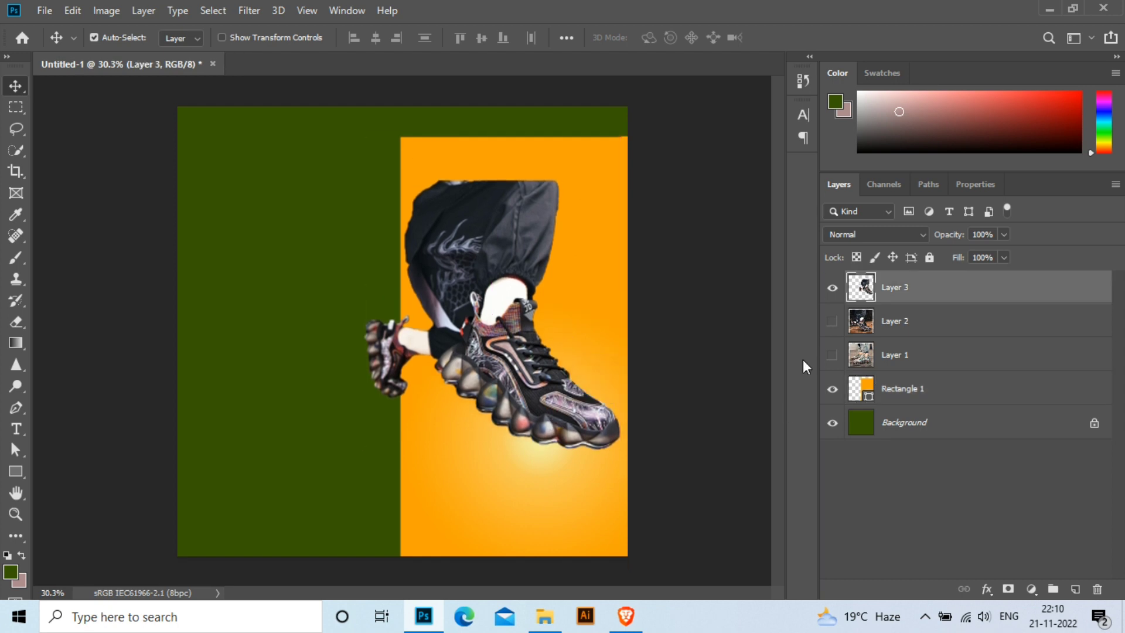
pyautogui.click(832, 422)
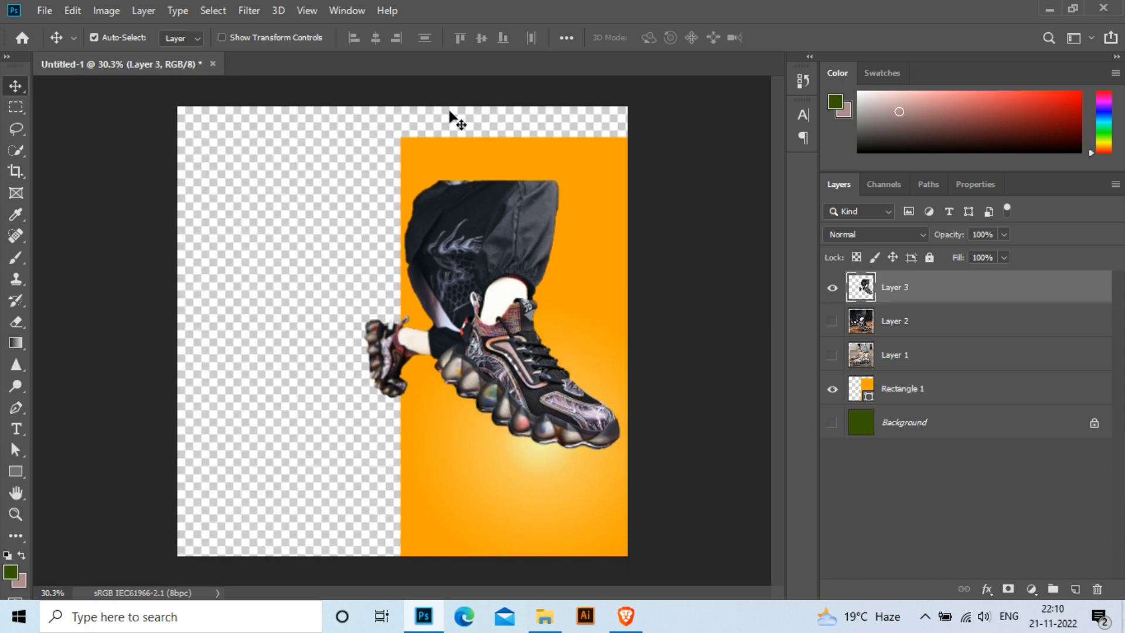
pyautogui.press('m')
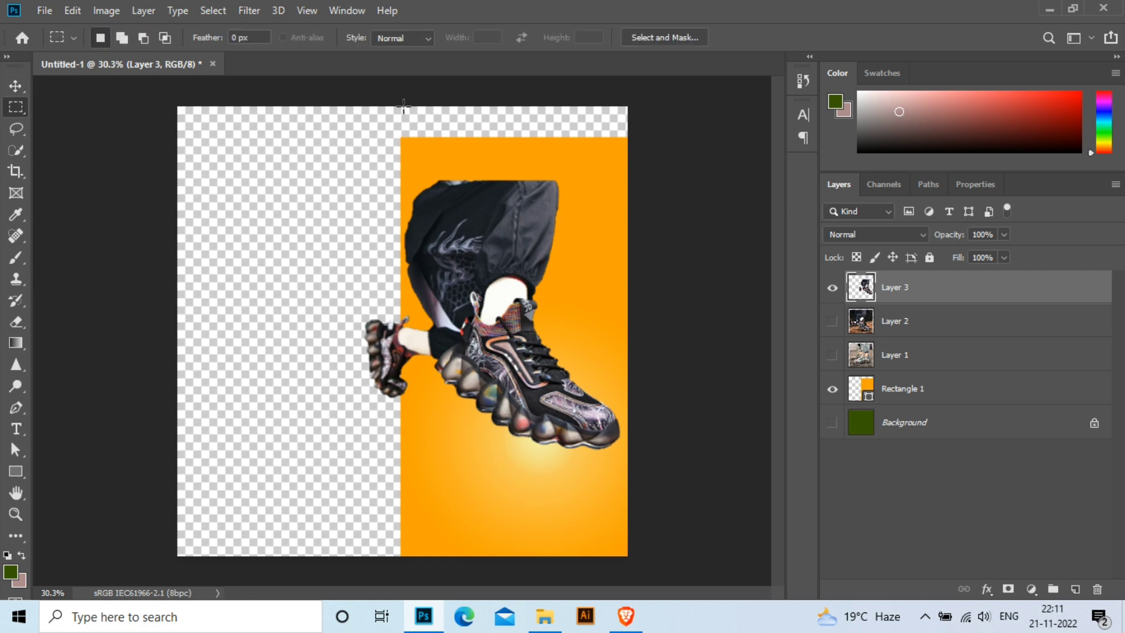
pyautogui.moveTo(402, 106); pyautogui.dragTo(679, 150)
# Rasterize Rectangle 1, Content-Aware fill the top strip, and show the Background again.
pyautogui.click(968, 389)
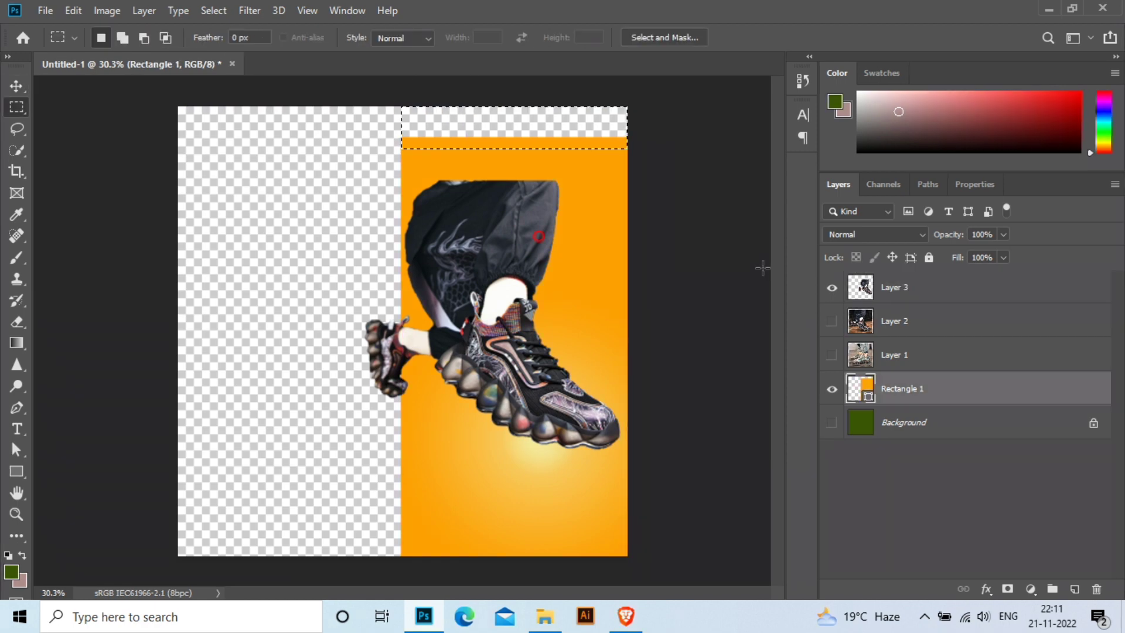
pyautogui.rightClick(968, 387)
pyautogui.click(856, 253)
pyautogui.hotkey('shift', 'BackSpace')
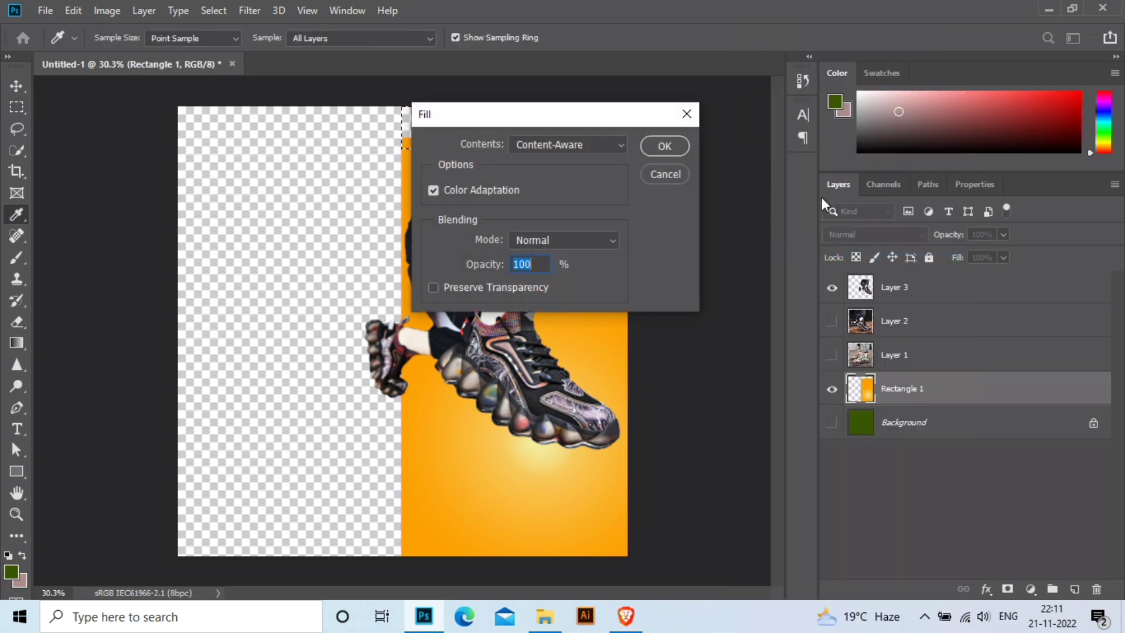
pyautogui.click(676, 145)
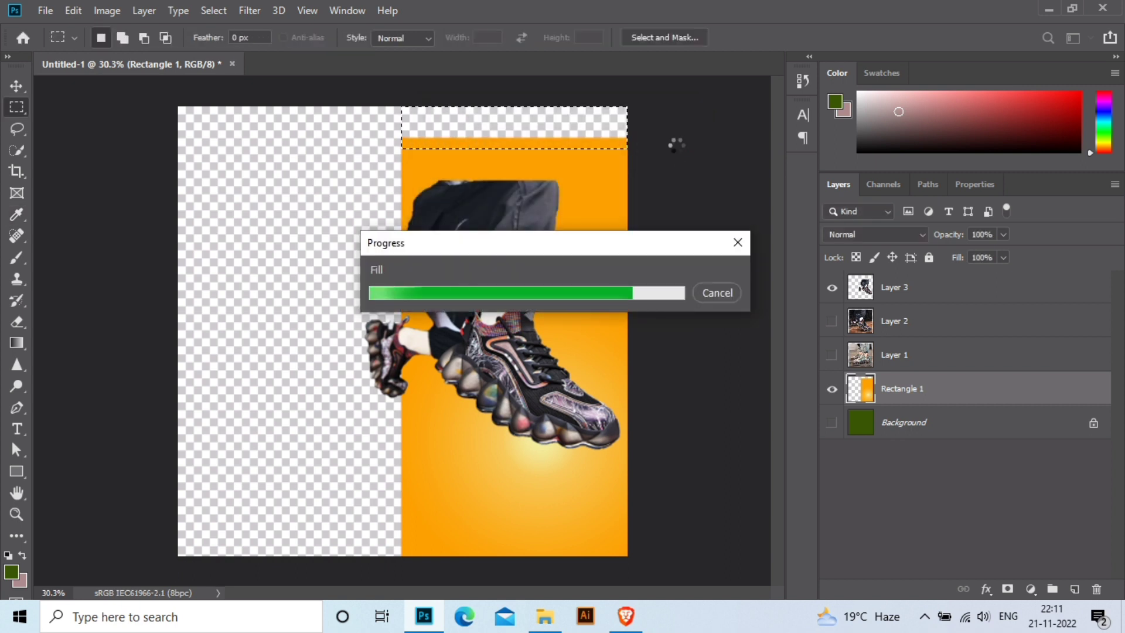
pyautogui.hotkey('ctrl', 'd')
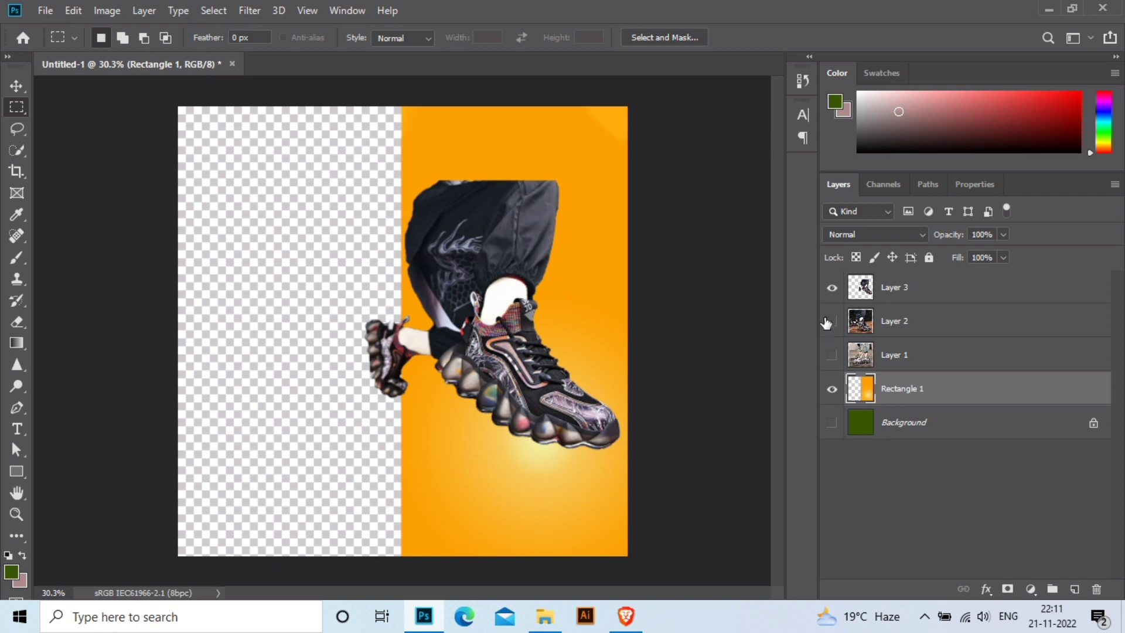
pyautogui.click(832, 423)
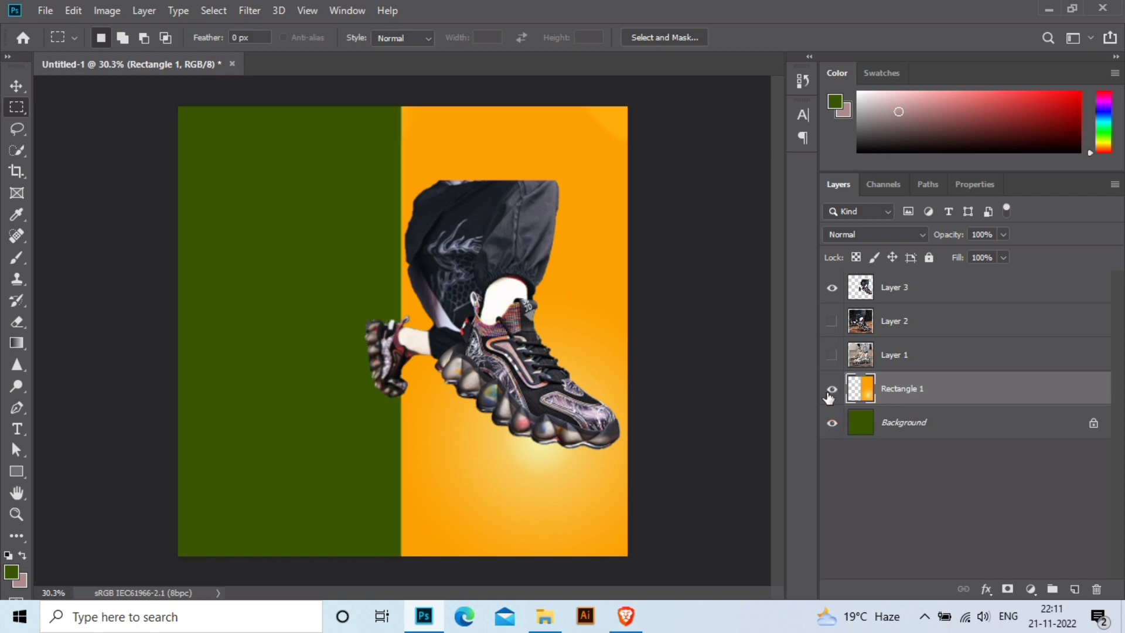
# Remove the unused Layer 1 and Layer 2 photos, then add an empty layer above the orange panel.
pyautogui.click(16, 86)
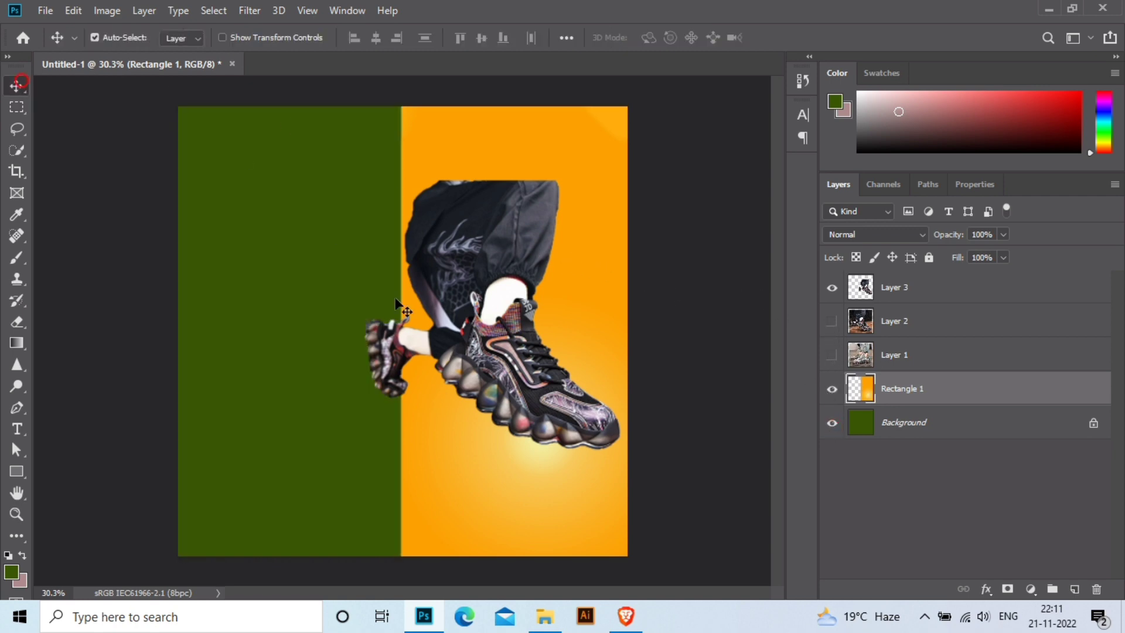
pyautogui.moveTo(495, 334); pyautogui.dragTo(496, 328)
pyautogui.click(914, 322)
pyautogui.press('Delete')
pyautogui.press('Delete')
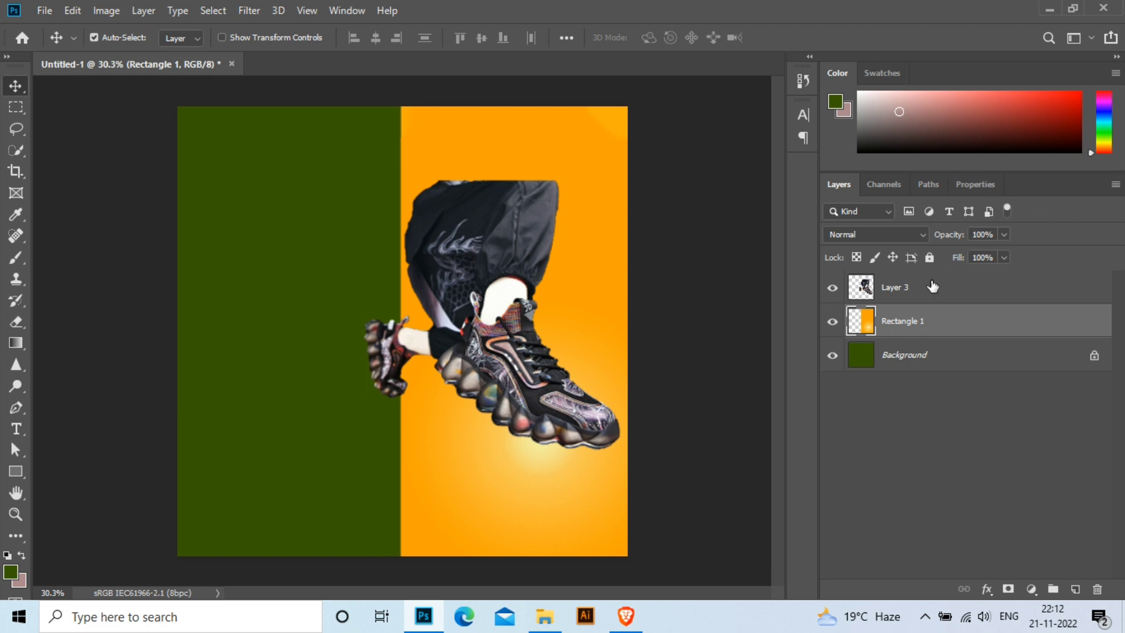
pyautogui.click(1074, 589)
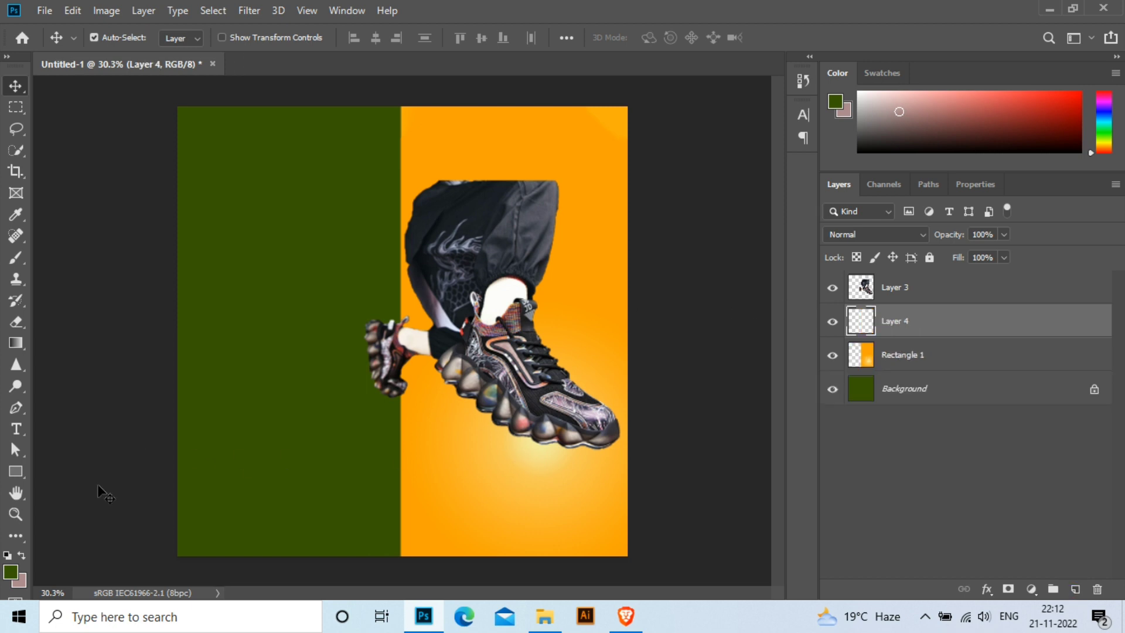
# Paint a soft near-black (#090909) brush dab just below the sneaker.
pyautogui.click(11, 571)
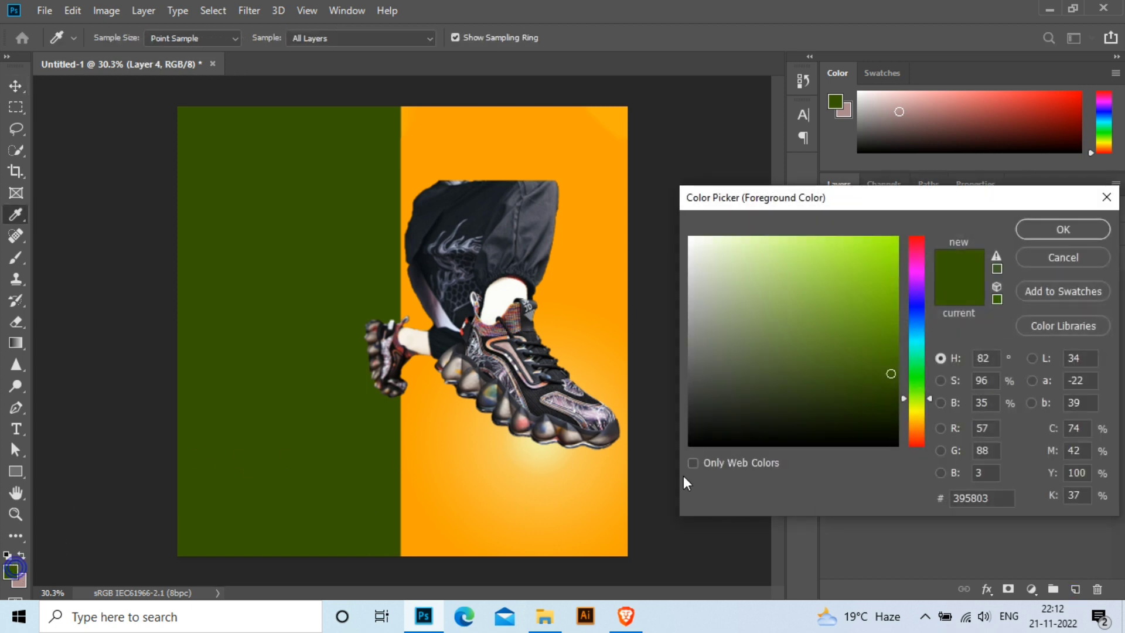
pyautogui.click(697, 439)
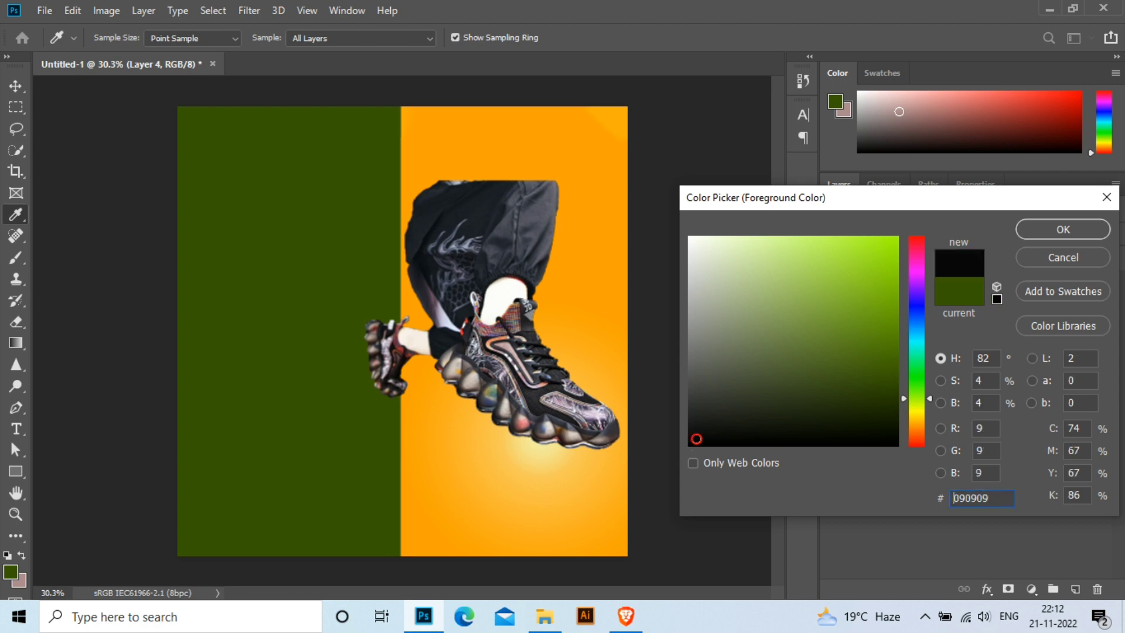
pyautogui.click(1053, 232)
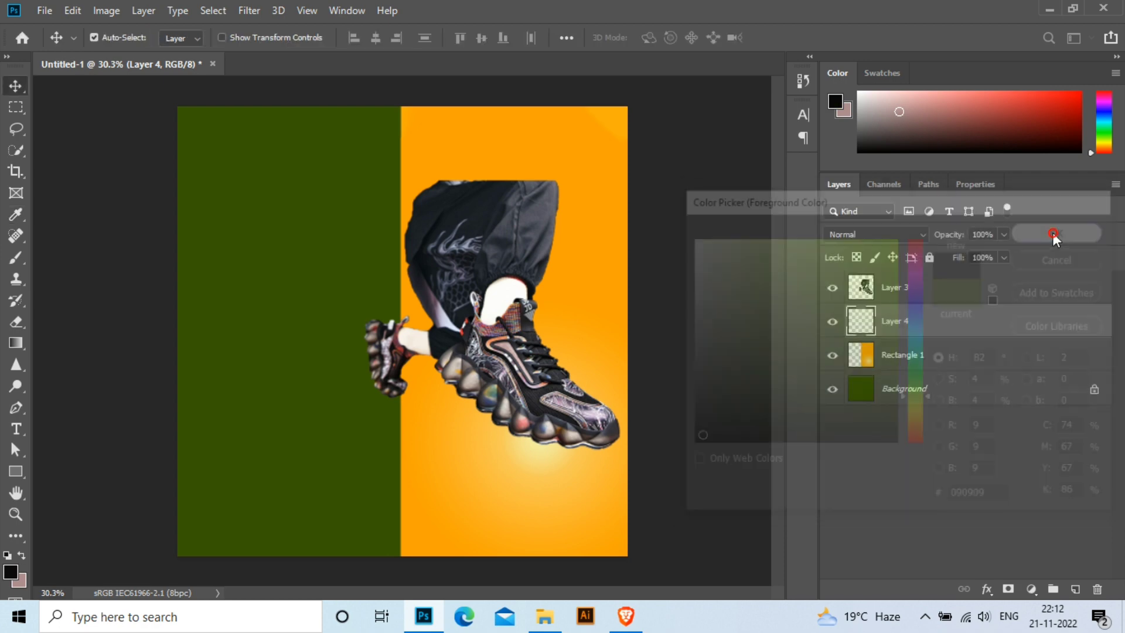
pyautogui.click(454, 486)
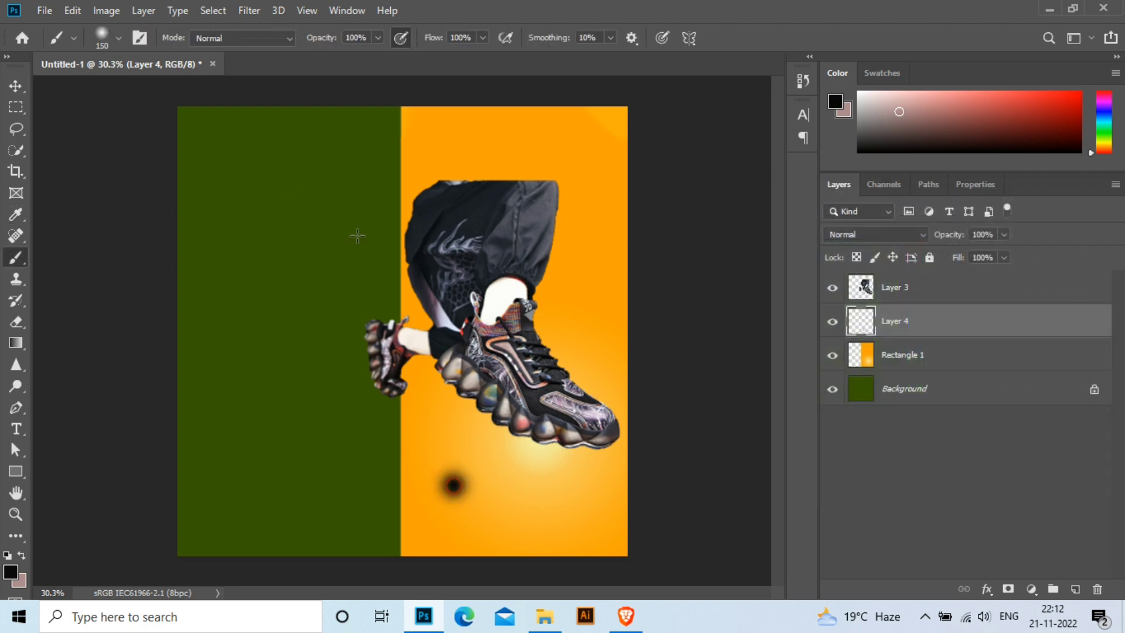
# Free-transform the dab into a wide, flat shadow tucked under the sneaker sole.
pyautogui.click(16, 85)
pyautogui.hotkey('ctrl', 't')
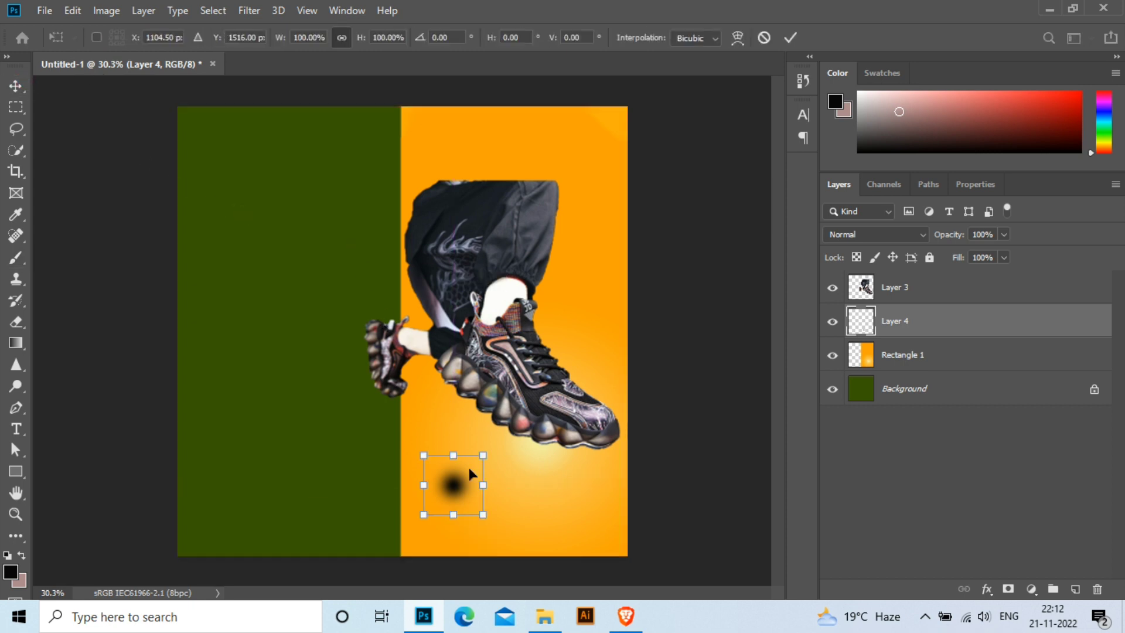
pyautogui.moveTo(484, 485); pyautogui.dragTo(627, 485)
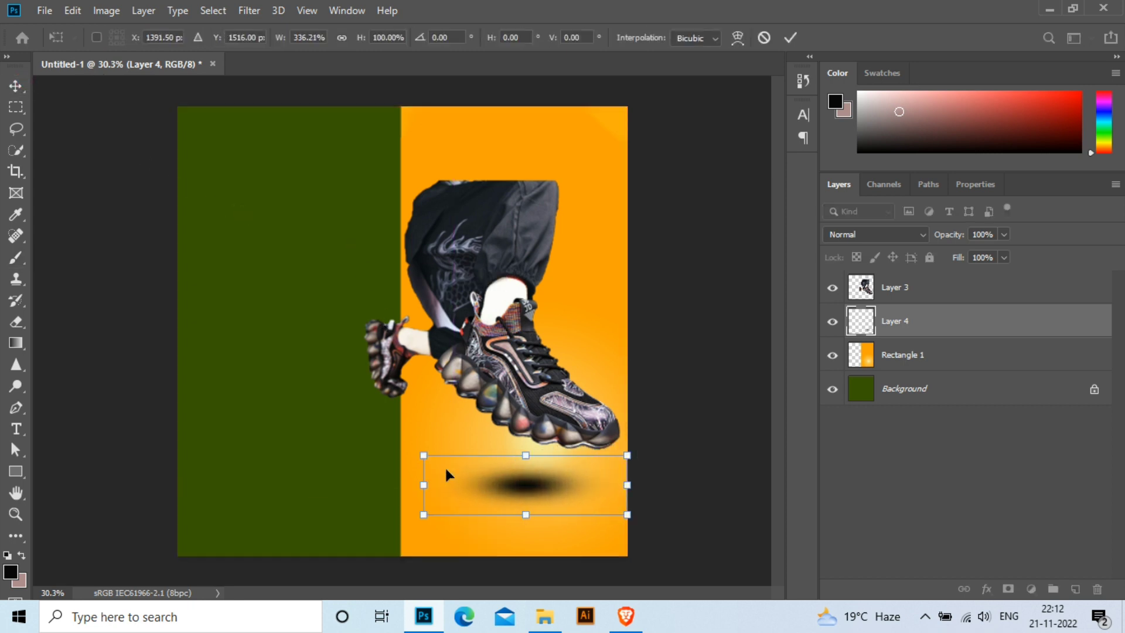
pyautogui.moveTo(423, 484); pyautogui.dragTo(391, 484)
pyautogui.moveTo(509, 515); pyautogui.dragTo(509, 503)
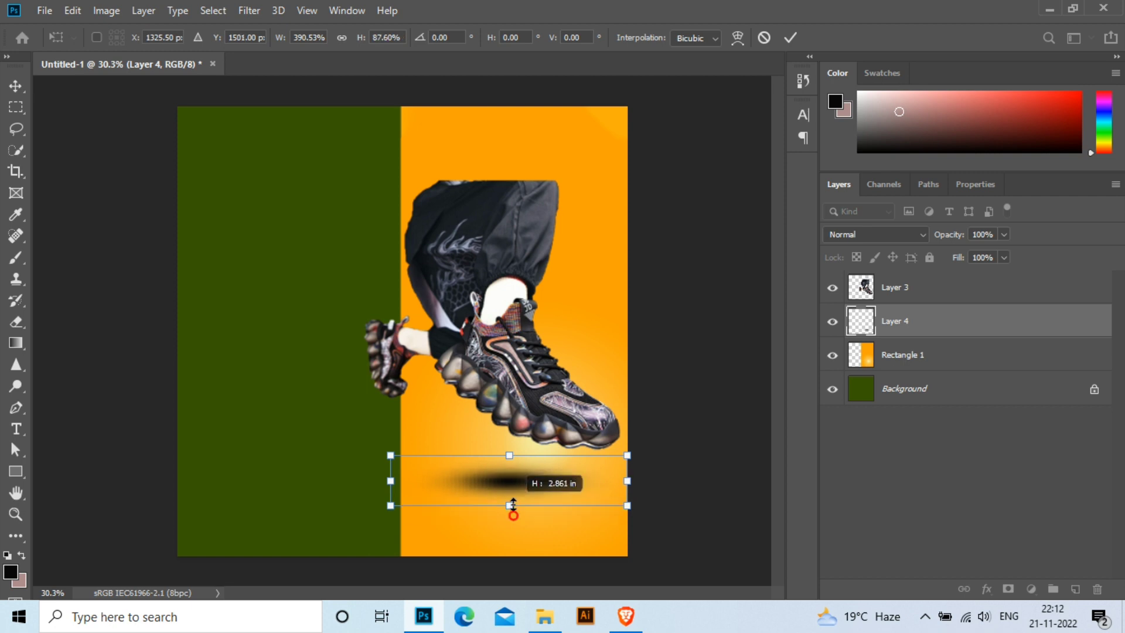
pyautogui.moveTo(627, 484); pyautogui.dragTo(666, 484)
pyautogui.moveTo(523, 486); pyautogui.dragTo(555, 456)
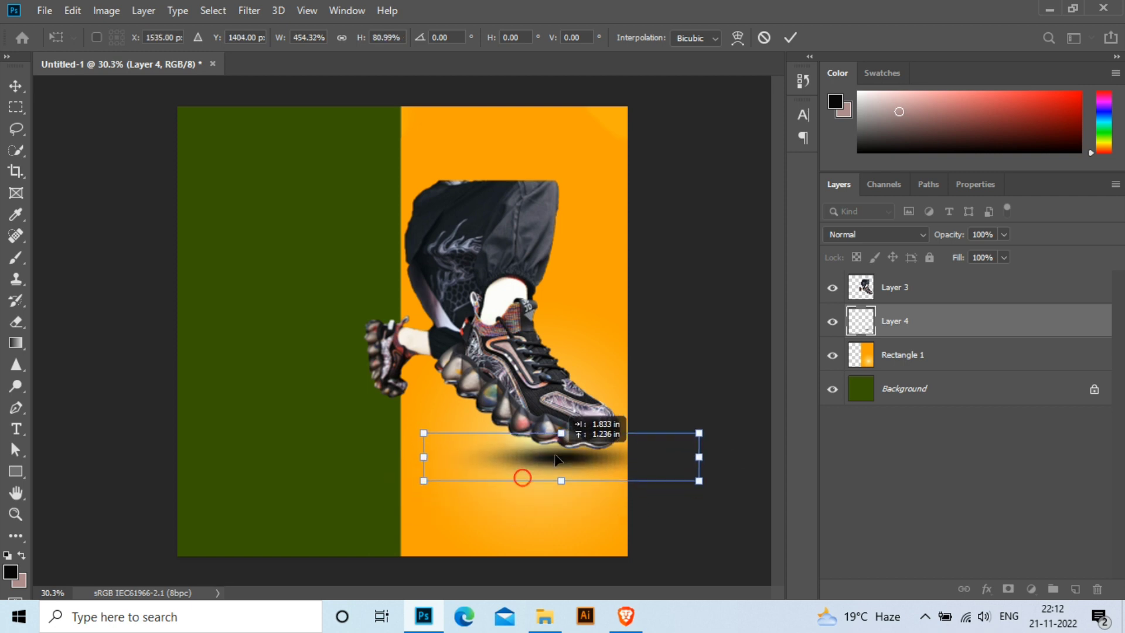
pyautogui.press('Return')
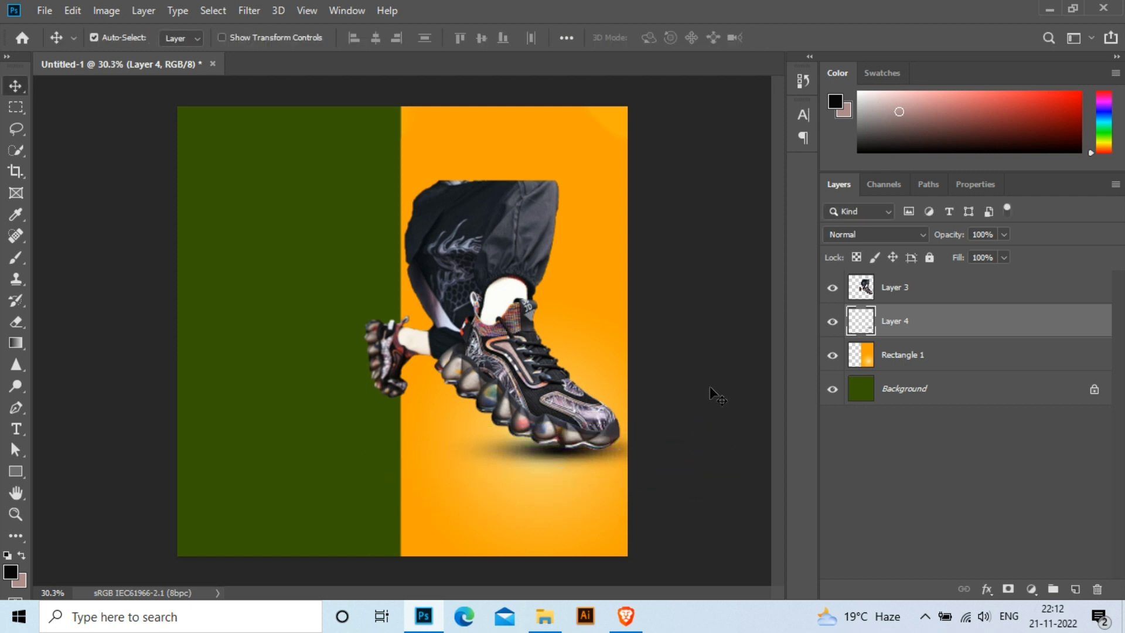
# Nudge the shadow up slightly and lower its opacity to 72%.
pyautogui.hotkey('shift', 'Up')
pyautogui.hotkey('shift', 'Up')
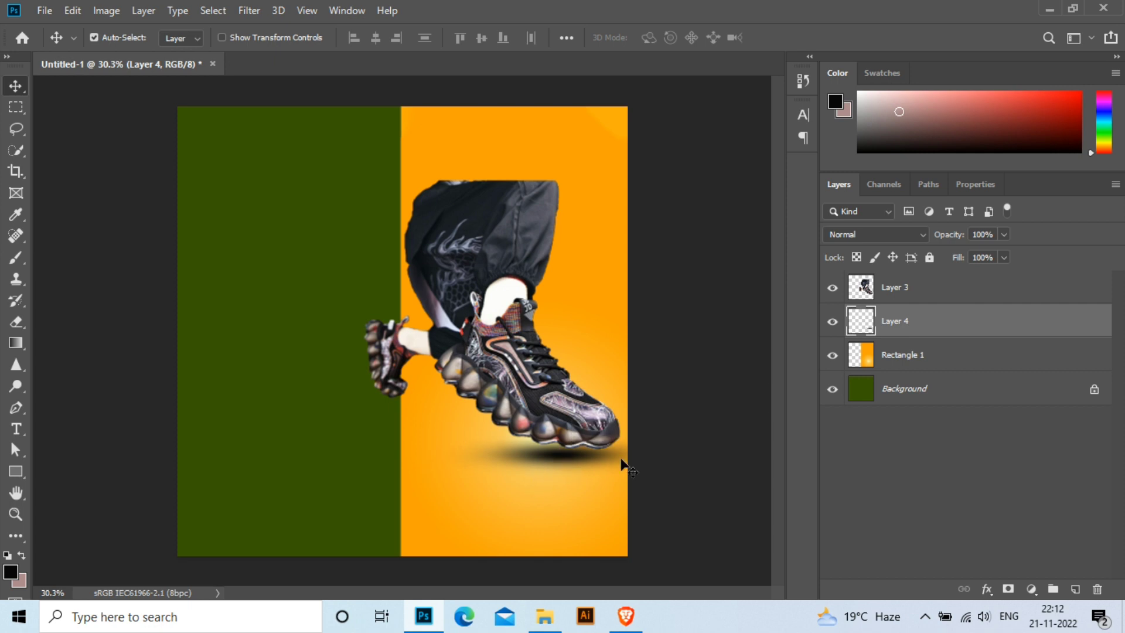
pyautogui.hotkey('shift', 'Up')
pyautogui.moveTo(1004, 235)
pyautogui.mouseDown()
pyautogui.moveTo(967, 262)
pyautogui.moveTo(989, 254)
pyautogui.moveTo(976, 263)
pyautogui.mouseUp()
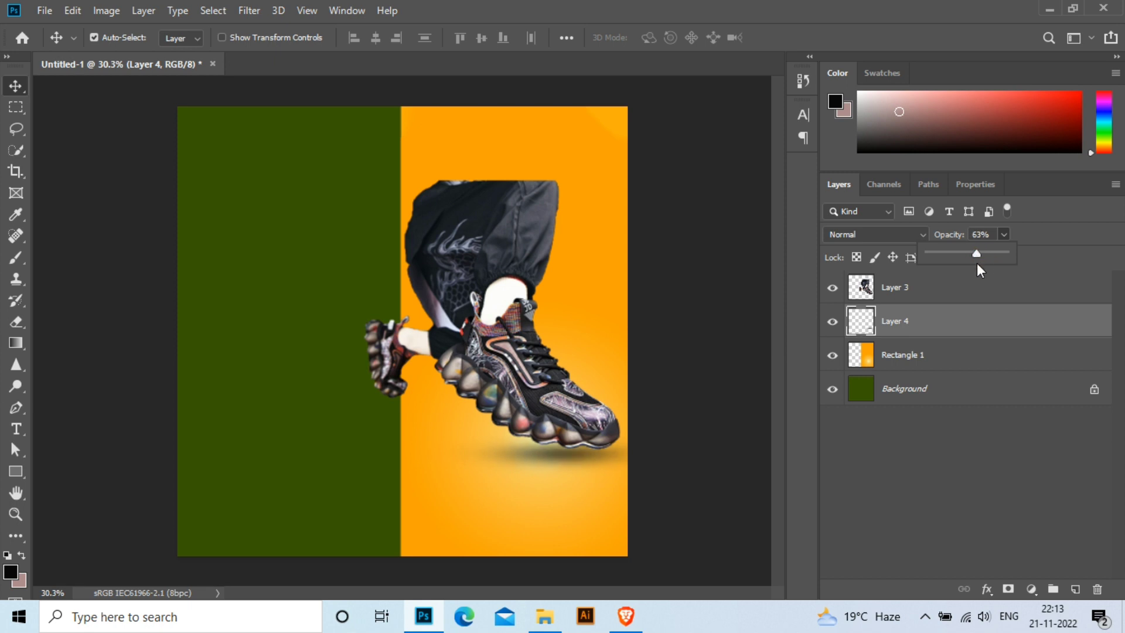
pyautogui.click(989, 235)
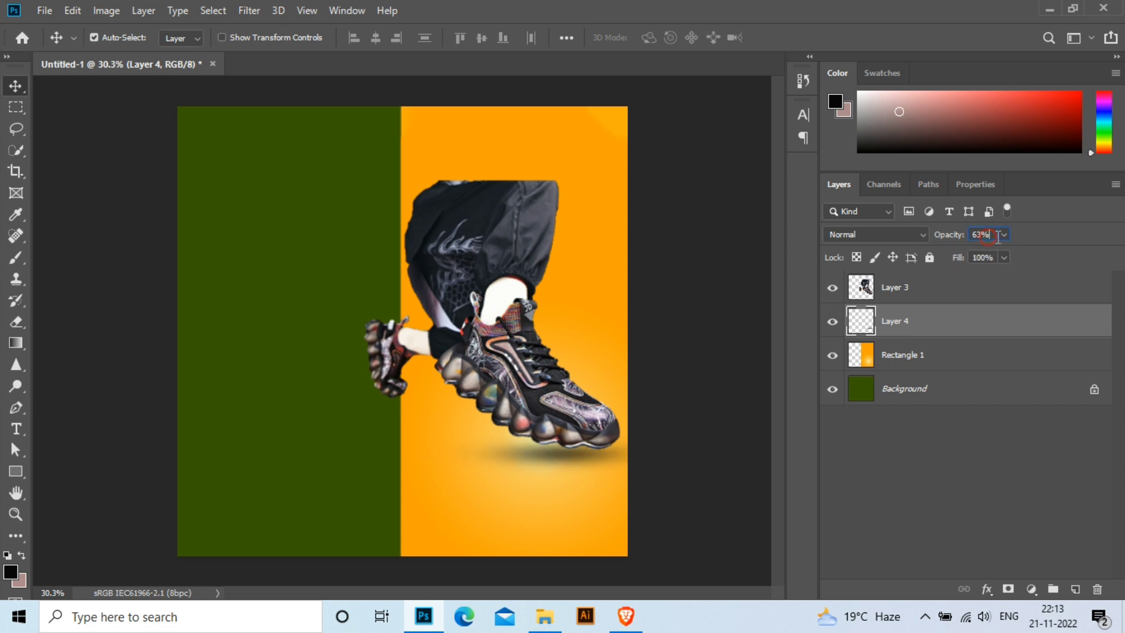
pyautogui.write('72')
# Duplicate the shadow layer with Ctrl+J and move and scale the copy.
pyautogui.hotkey('ctrl', 'j')
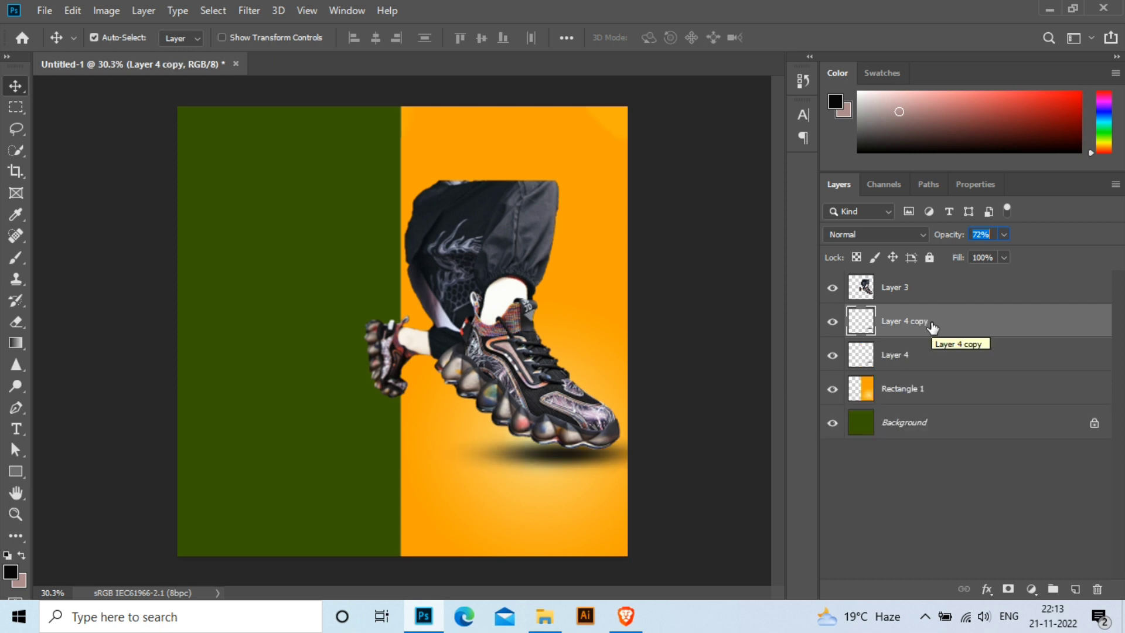
pyautogui.hotkey('ctrl', 't')
pyautogui.moveTo(422, 434)
pyautogui.mouseDown()
pyautogui.moveTo(472, 412)
pyautogui.moveTo(410, 405)
pyautogui.mouseUp()
# Commit the copied shadow, then enlarge the original Layer 4 shadow and shift it left.
pyautogui.press('Return')
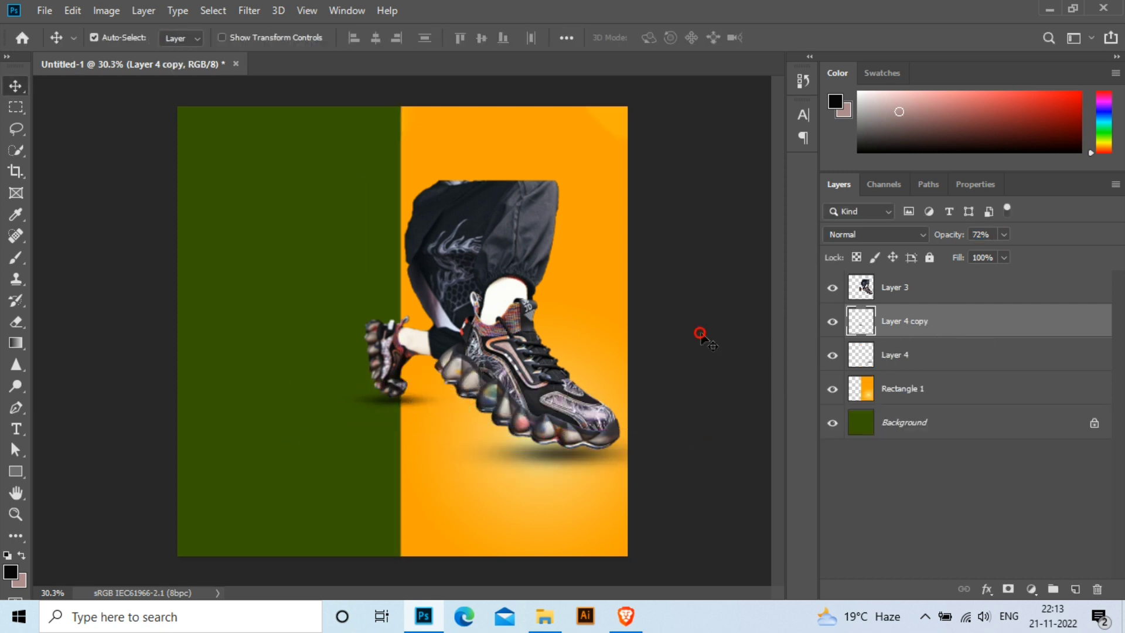
pyautogui.keyDown('ctrl'); pyautogui.click(594, 466); pyautogui.keyUp('ctrl')
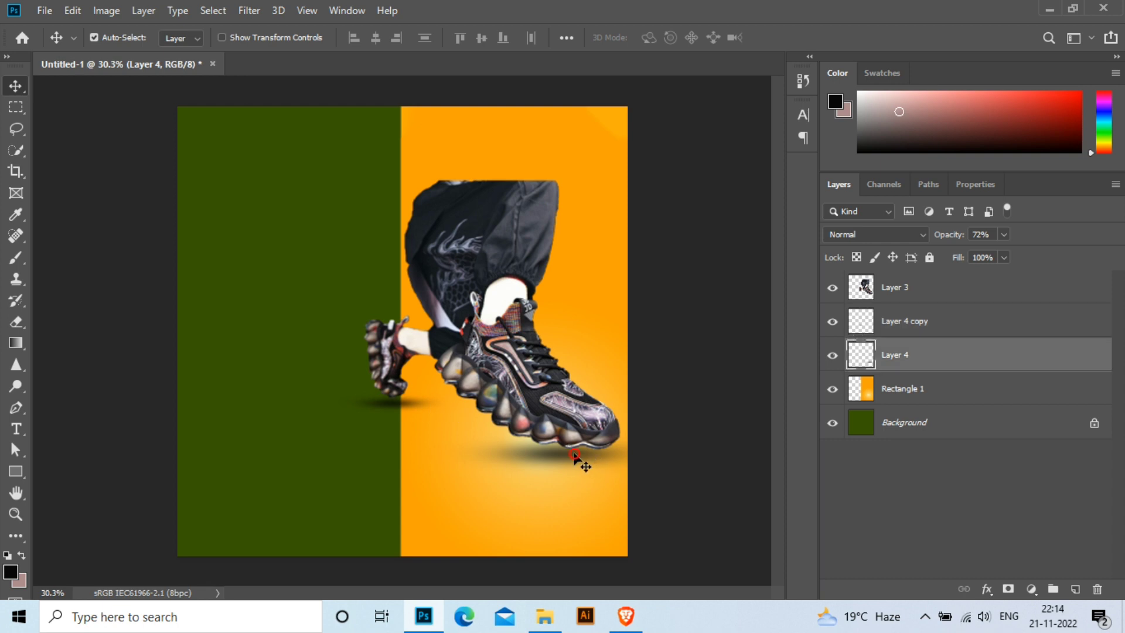
pyautogui.hotkey('ctrl', 't')
pyautogui.moveTo(423, 479); pyautogui.dragTo(351, 478)
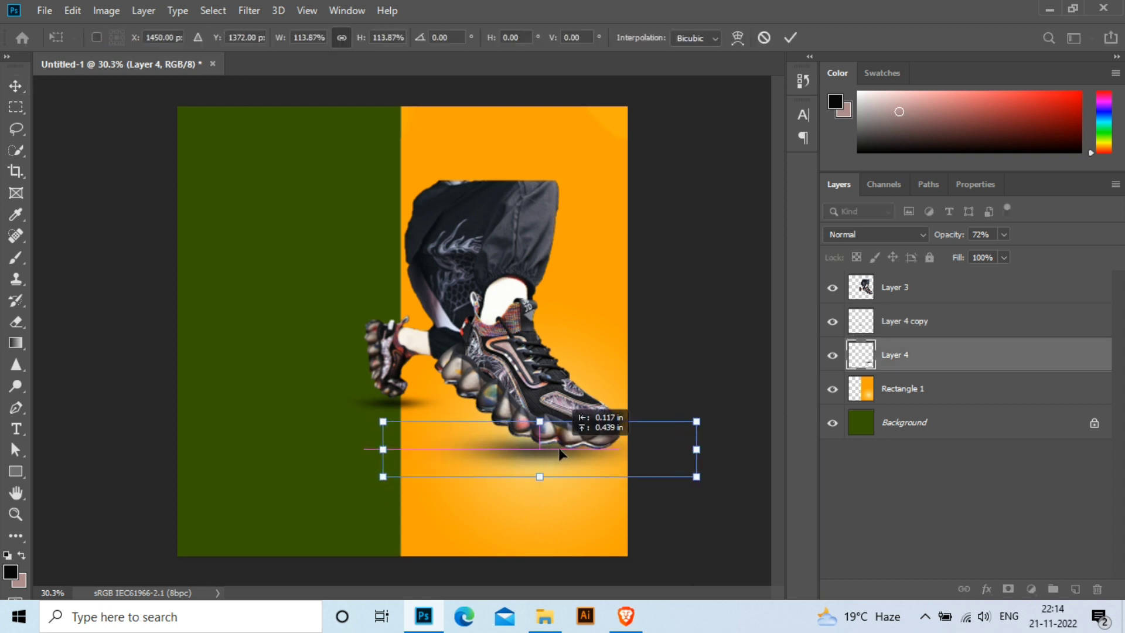
# Warp the shadow's left corners and edges so it curves along the sole.
pyautogui.rightClick(545, 427)
pyautogui.click(589, 302)
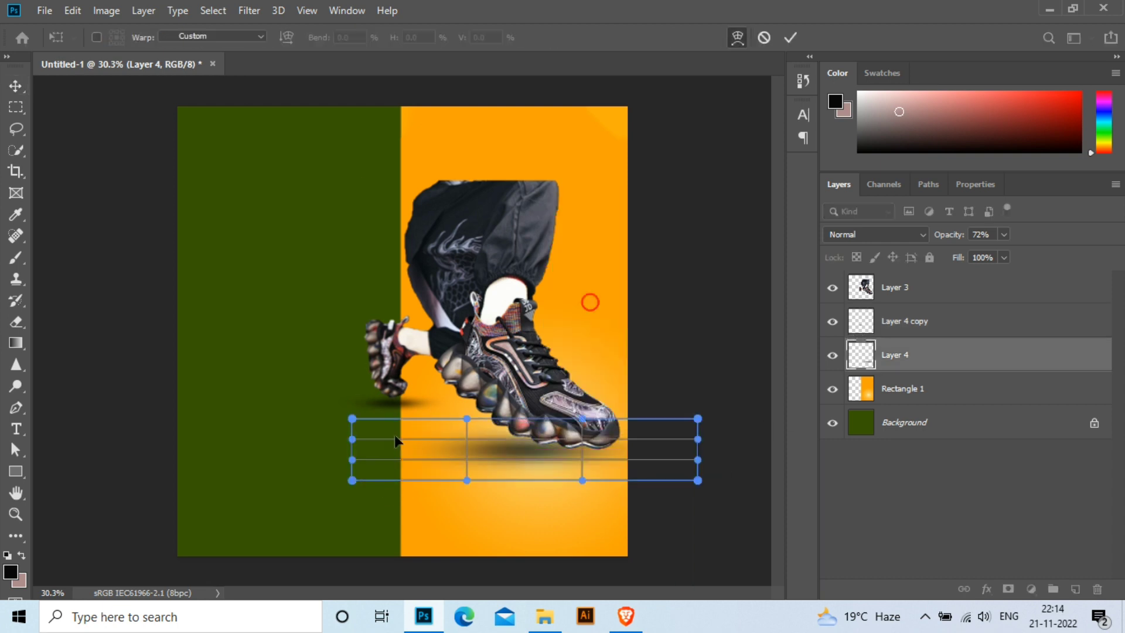
pyautogui.moveTo(352, 418)
pyautogui.mouseDown()
pyautogui.moveTo(329, 367)
pyautogui.moveTo(325, 385)
pyautogui.mouseUp()
pyautogui.moveTo(351, 460); pyautogui.dragTo(301, 390)
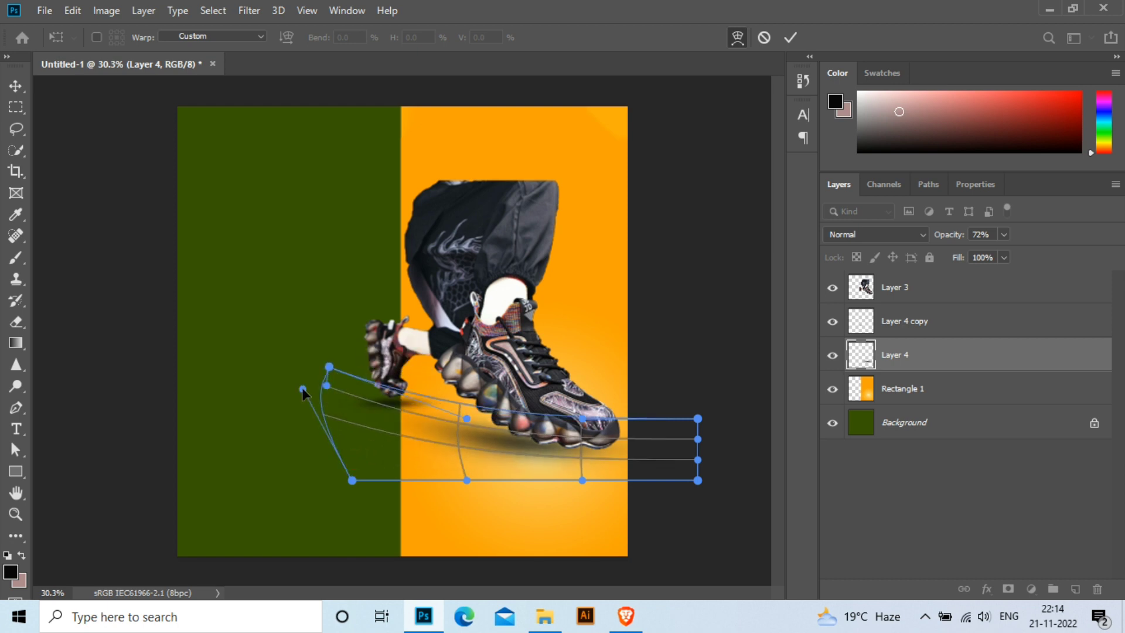
pyautogui.moveTo(354, 483); pyautogui.dragTo(341, 460)
pyautogui.moveTo(455, 460)
pyautogui.mouseDown()
pyautogui.moveTo(567, 533)
pyautogui.moveTo(464, 514)
pyautogui.mouseUp()
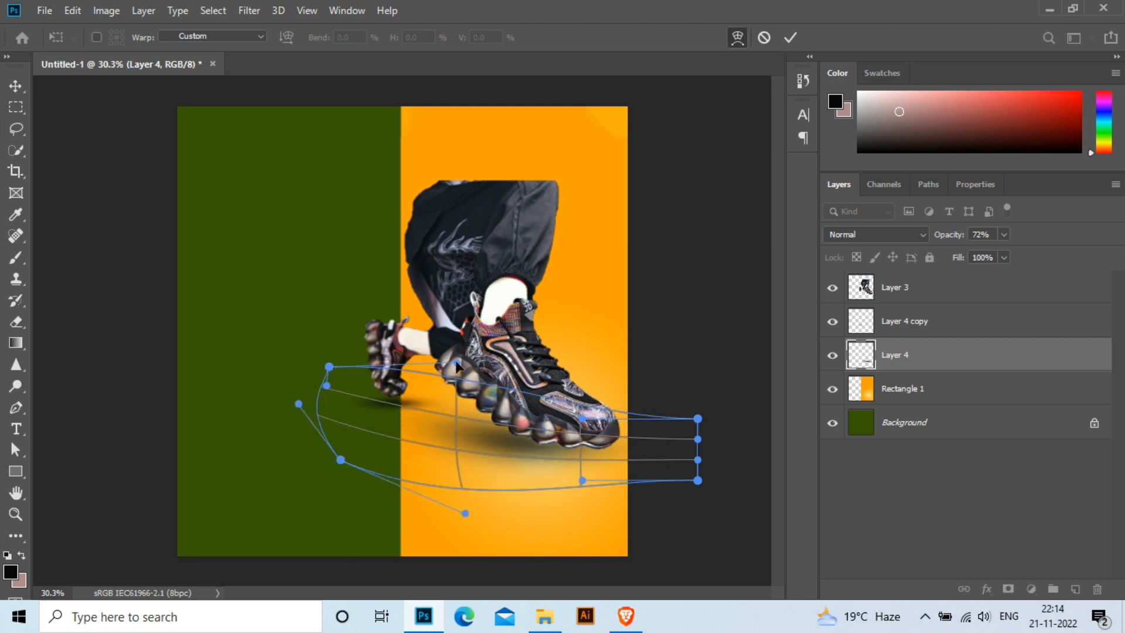
pyautogui.press('Return')
# Move the warped shadow beneath the shoe and set its opacity to 80%.
pyautogui.moveTo(528, 442); pyautogui.dragTo(556, 454)
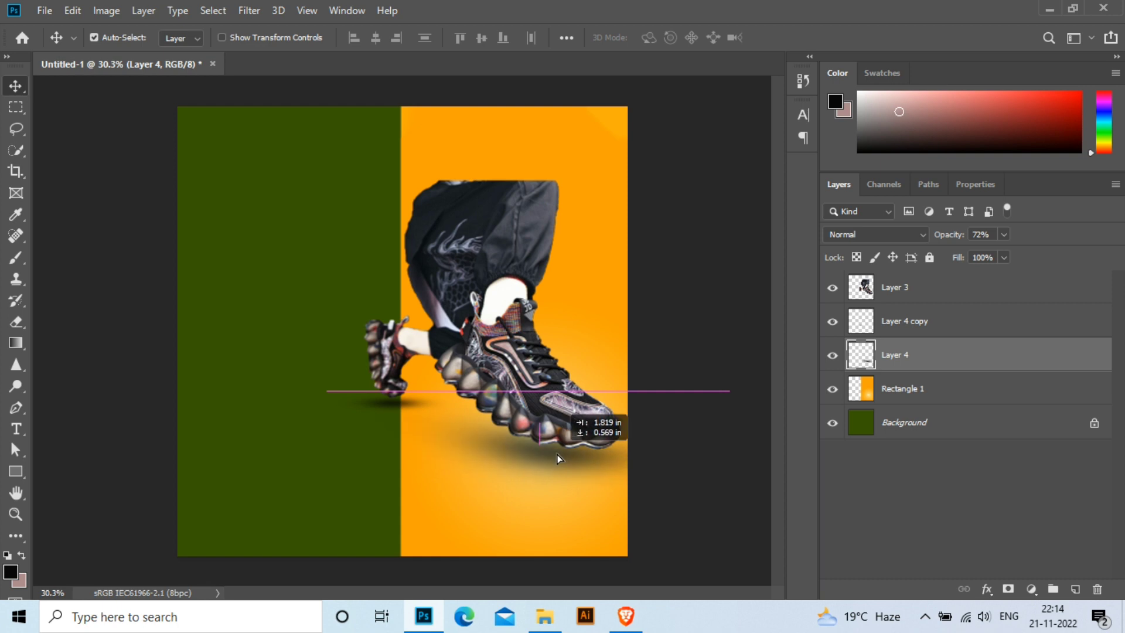
pyautogui.click(1004, 234)
pyautogui.moveTo(1008, 254); pyautogui.dragTo(1018, 253)
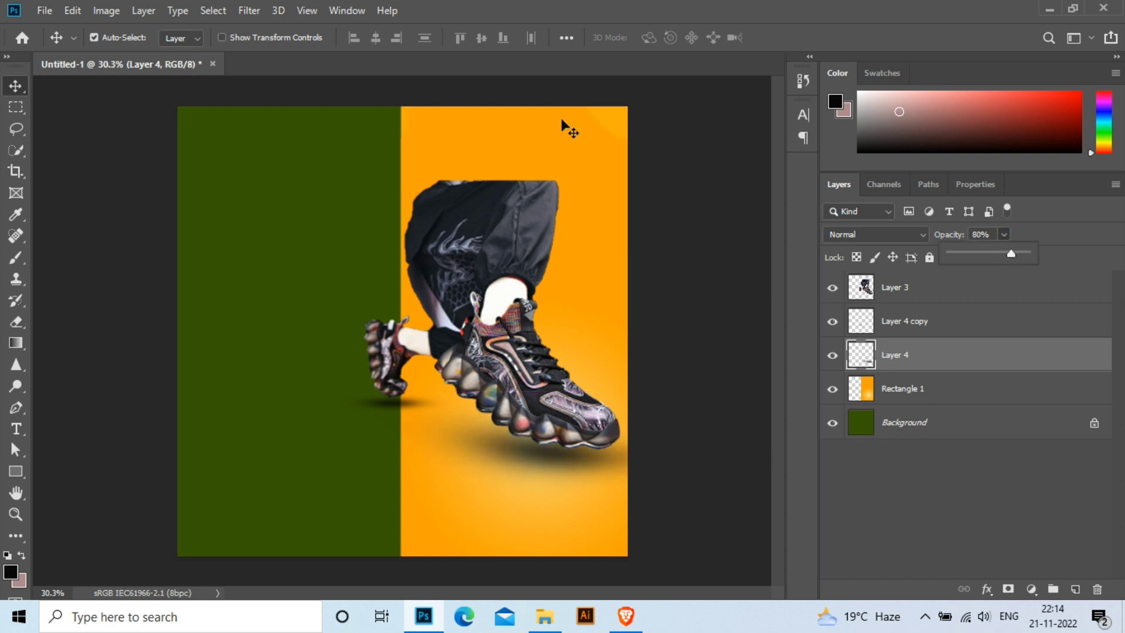
pyautogui.click(925, 285)
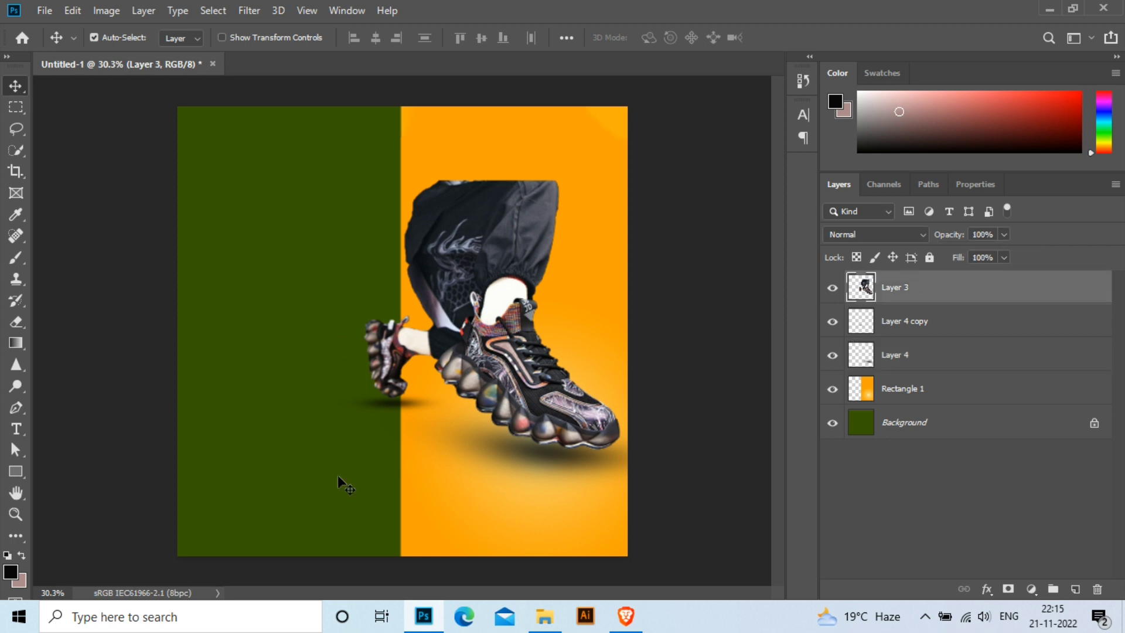
# Draw a solid black circle near the poster's top-right corner with the Ellipse Tool.
pyautogui.rightClick(15, 471)
pyautogui.click(70, 502)
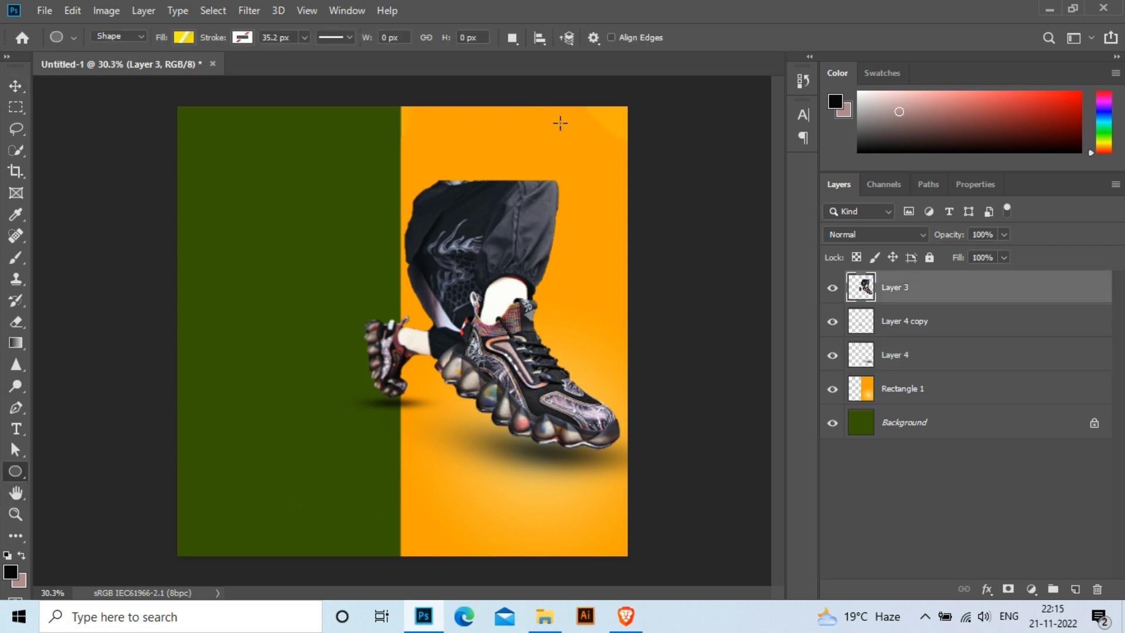
pyautogui.moveTo(560, 123); pyautogui.dragTo(607, 202)
pyautogui.click(838, 315)
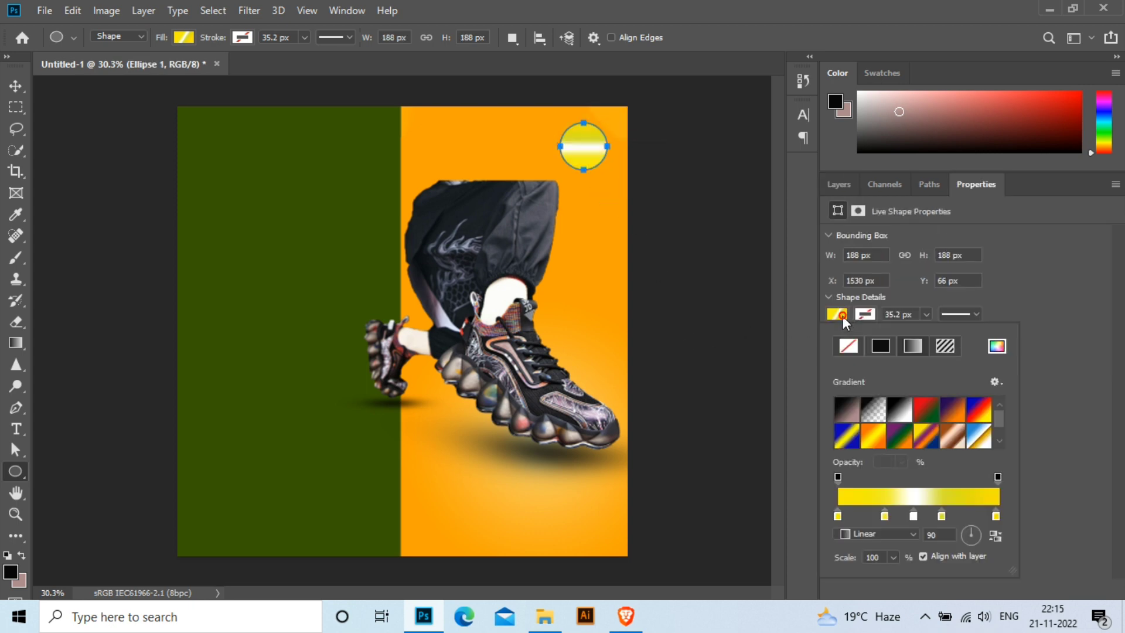
pyautogui.click(879, 346)
pyautogui.click(849, 400)
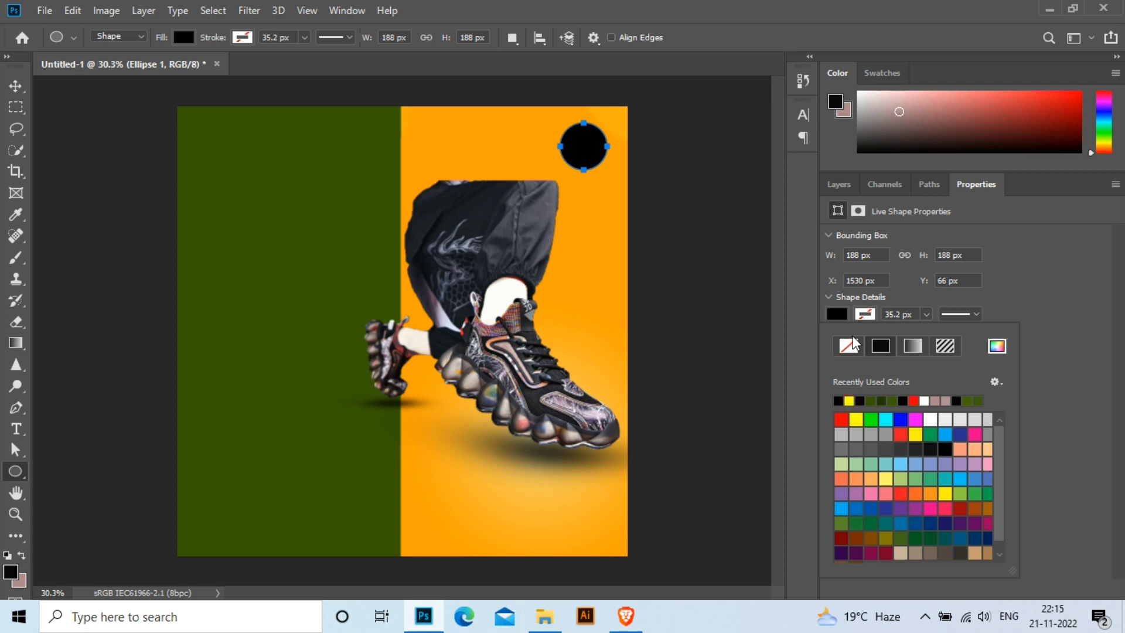
pyautogui.click(865, 315)
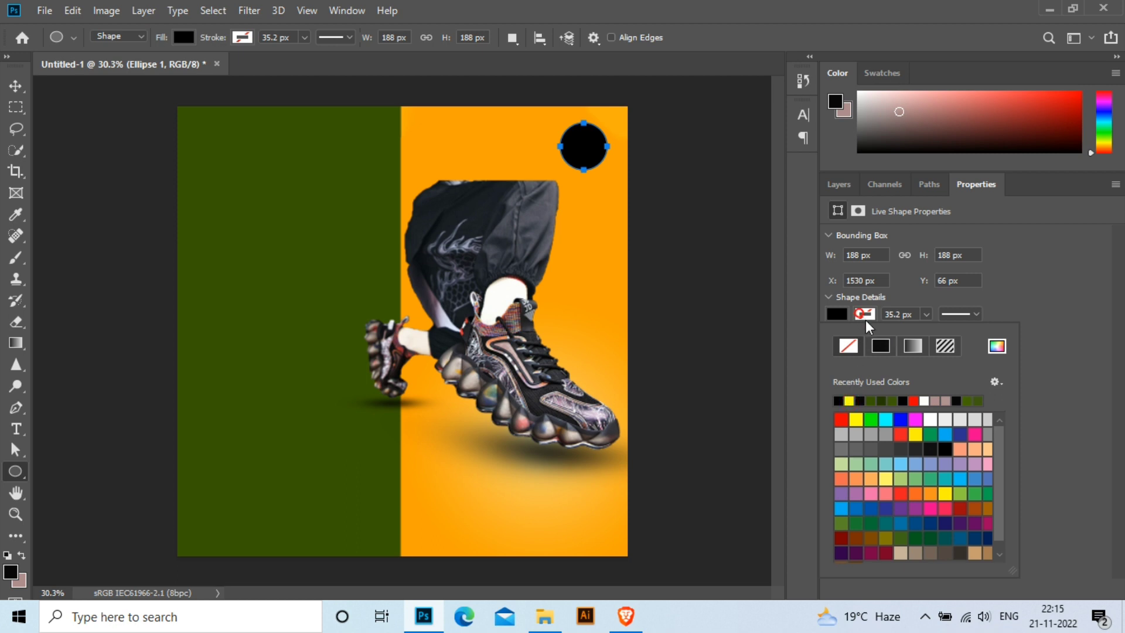
pyautogui.click(15, 86)
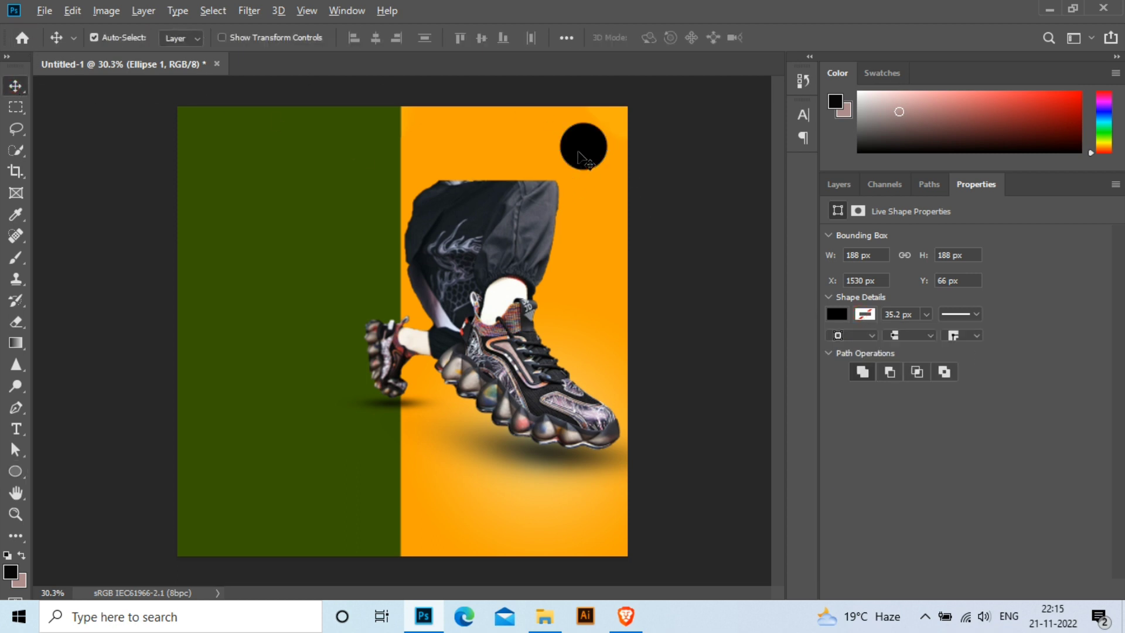
# Copy the circle below as a slightly smaller ring: no fill, 5 px white stroke.
pyautogui.keyDown('alt'); pyautogui.moveTo(580, 155); pyautogui.dragTo(580, 203); pyautogui.keyUp('alt')
pyautogui.click(837, 315)
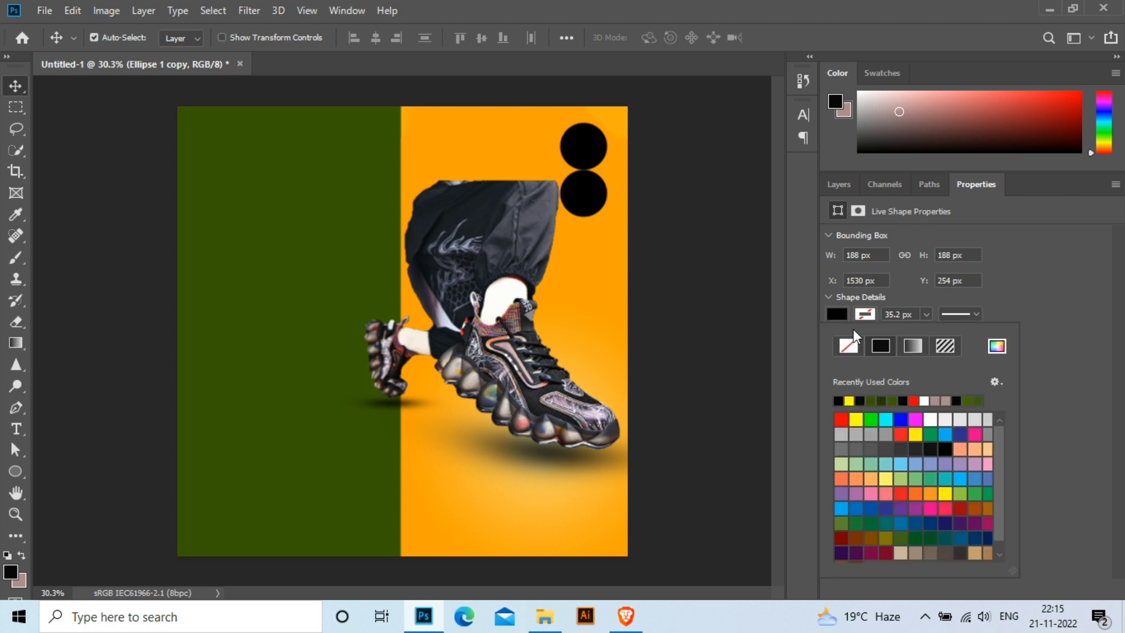
pyautogui.click(848, 346)
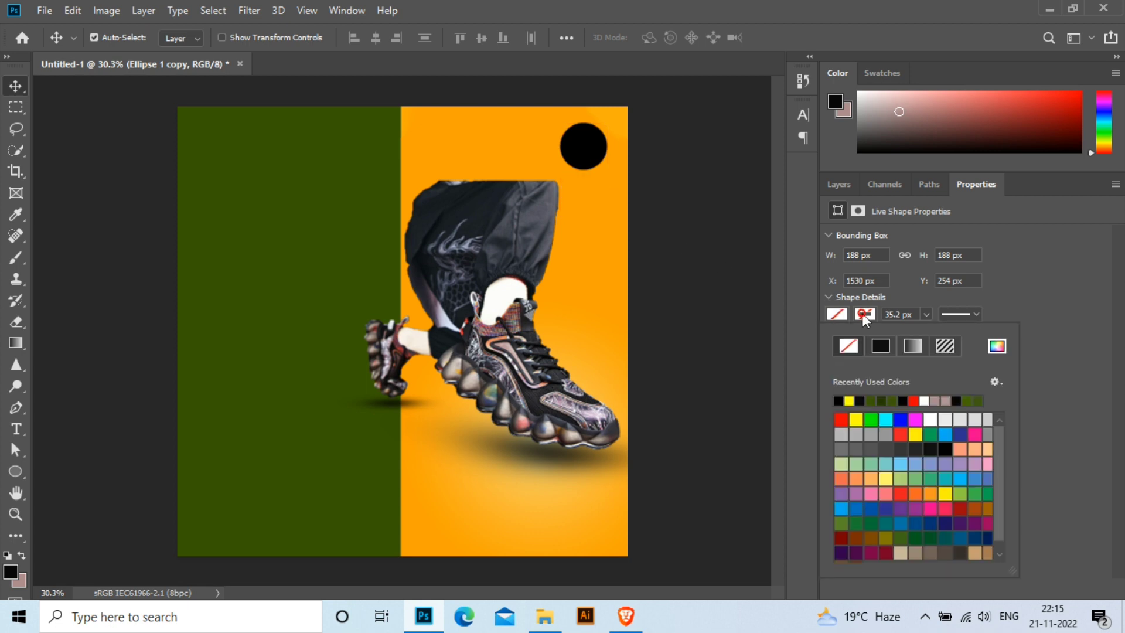
pyautogui.click(925, 401)
pyautogui.click(913, 315)
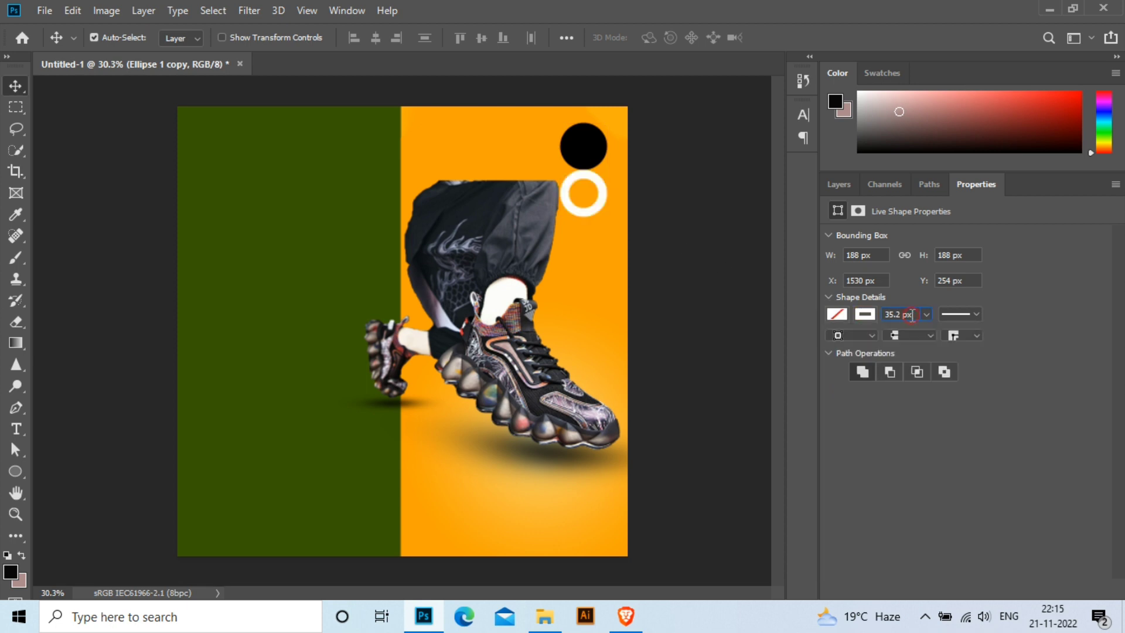
pyautogui.write('5')
pyautogui.press('Return')
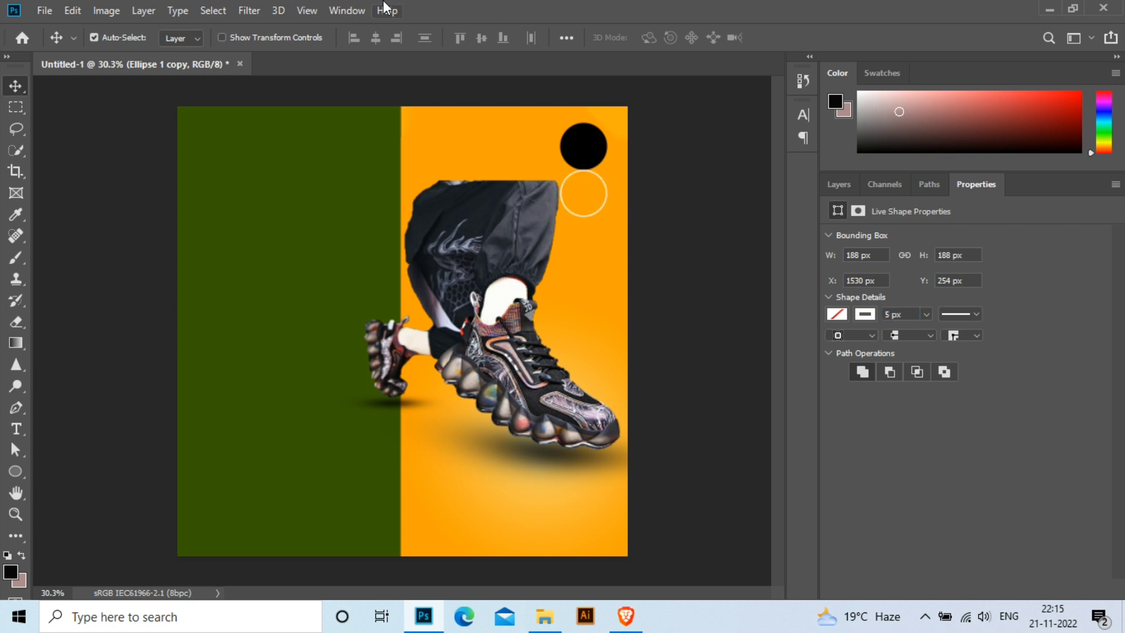
pyautogui.hotkey('ctrl', 't')
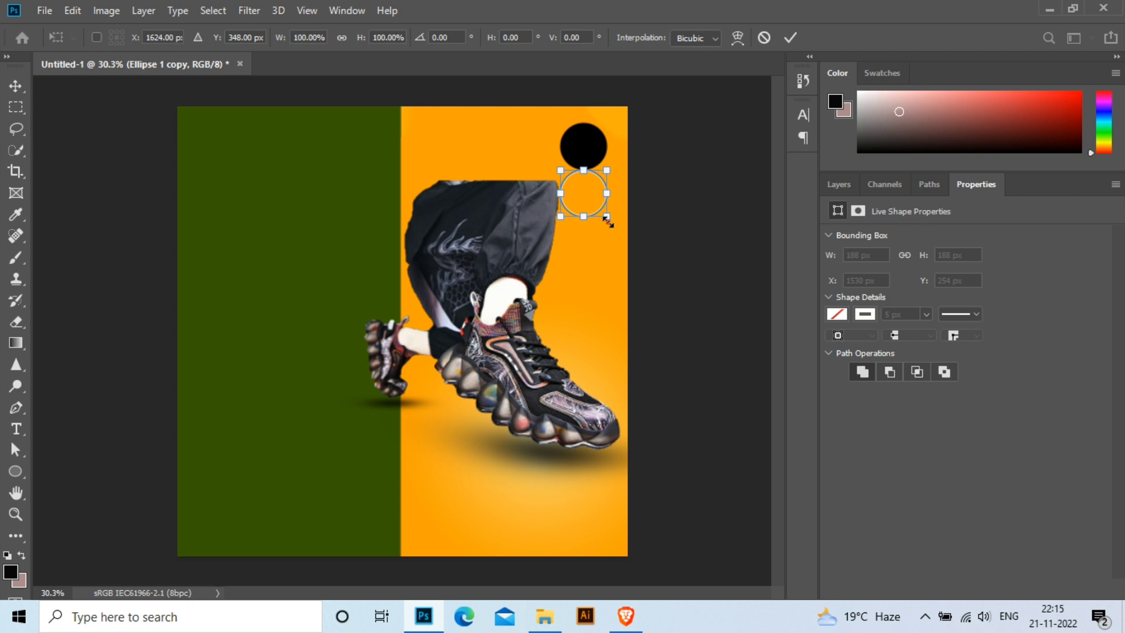
pyautogui.moveTo(607, 221); pyautogui.dragTo(602, 211)
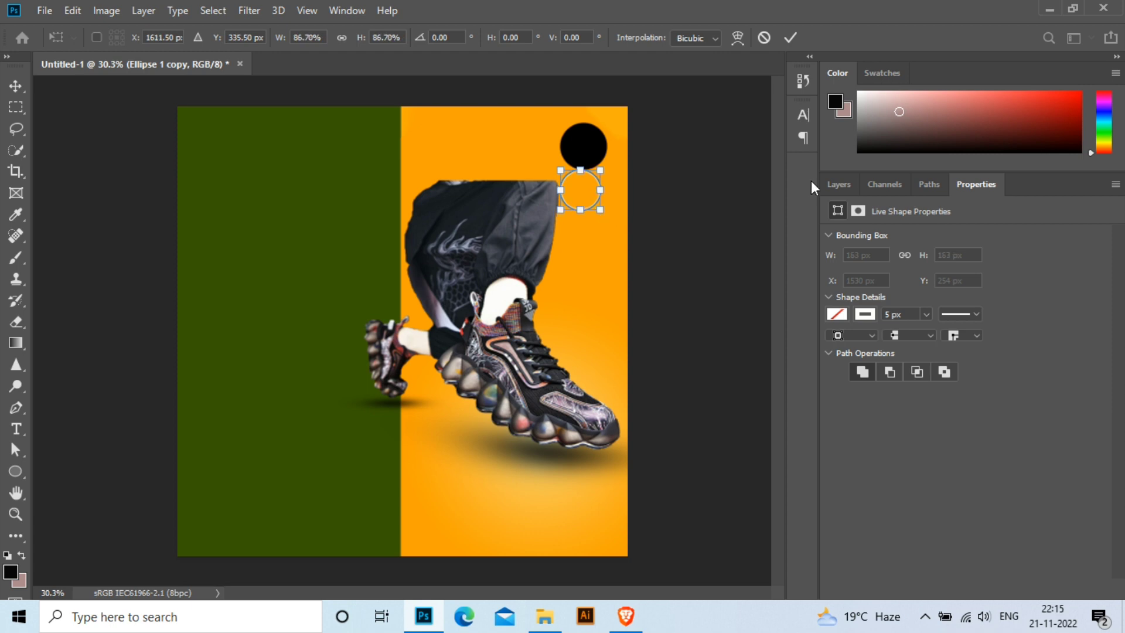
pyautogui.click(839, 184)
# Align the ring and black circle centred horizontally and vertically.
pyautogui.keyDown('shift'); pyautogui.click(926, 323); pyautogui.keyUp('shift')
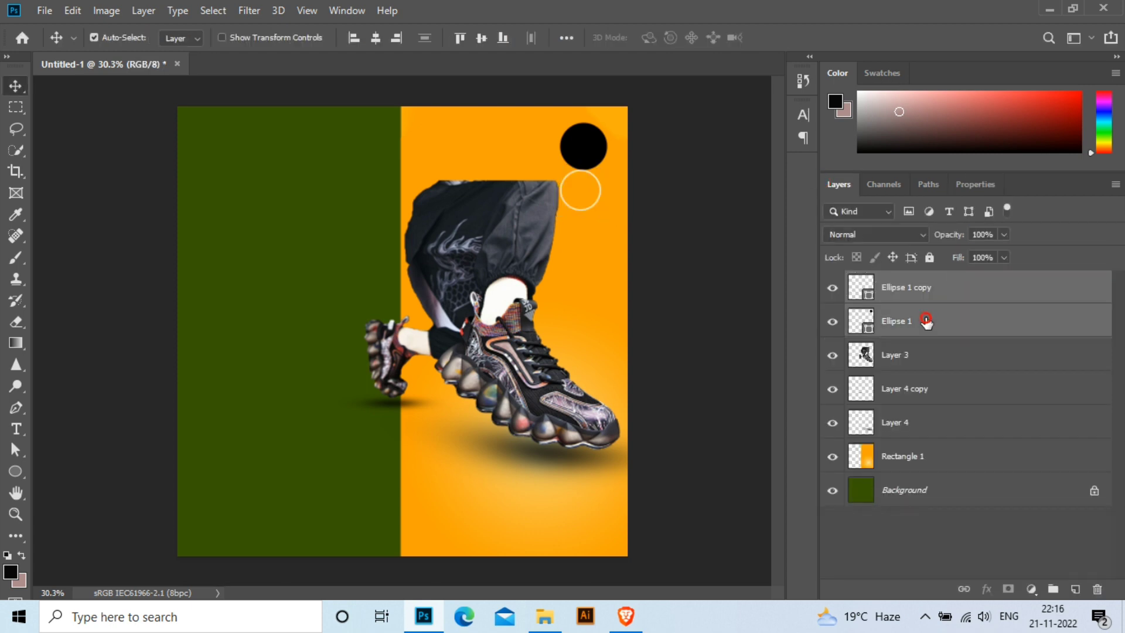
pyautogui.click(378, 42)
pyautogui.click(480, 39)
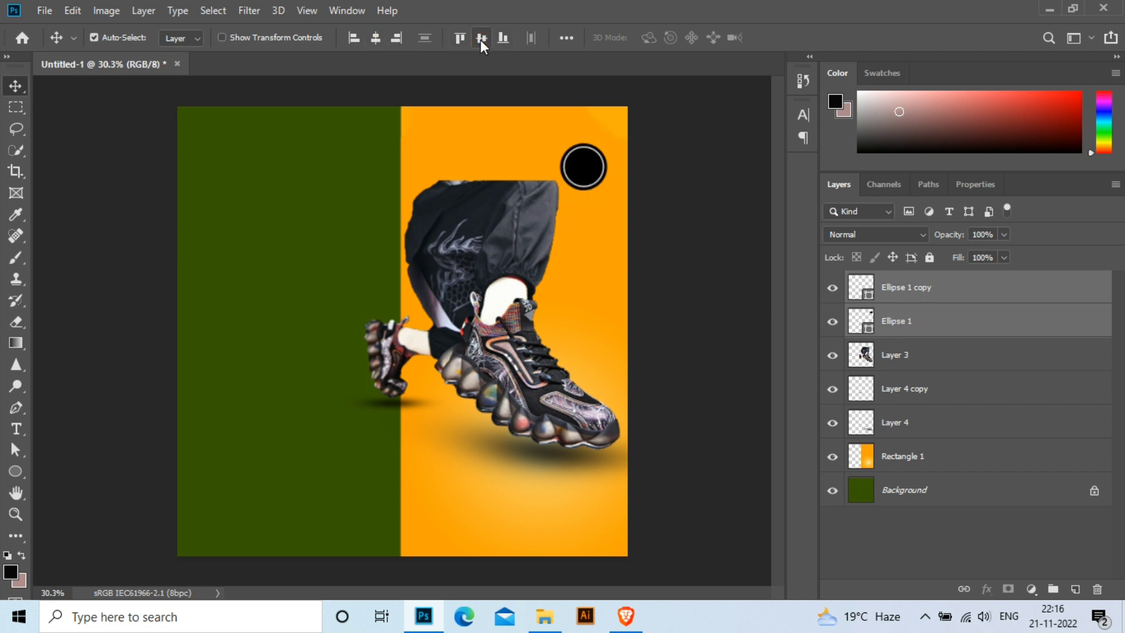
pyautogui.click(902, 293)
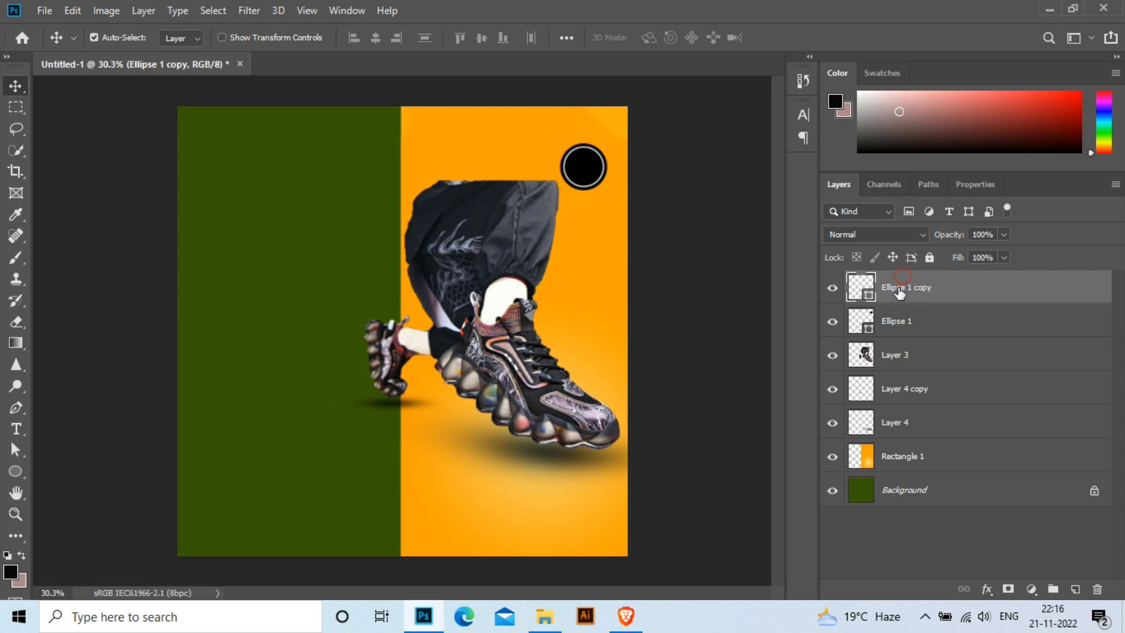
pyautogui.click(904, 323)
# Attempt merging the two circle layers and shapes, then undo both merges.
pyautogui.press('ctrl')
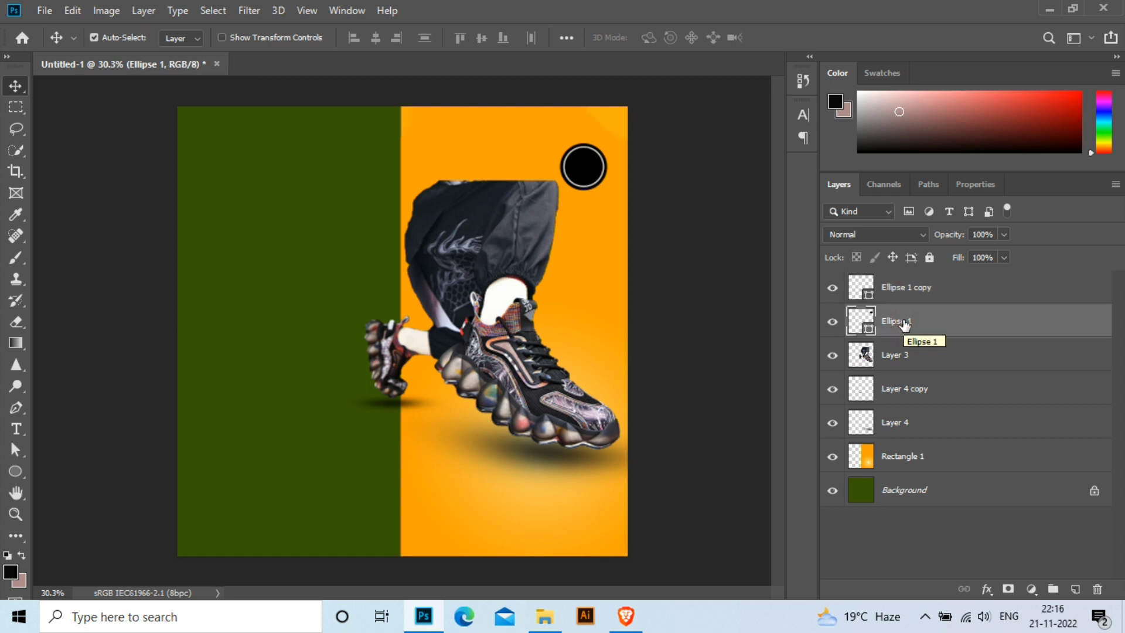
pyautogui.click(899, 296)
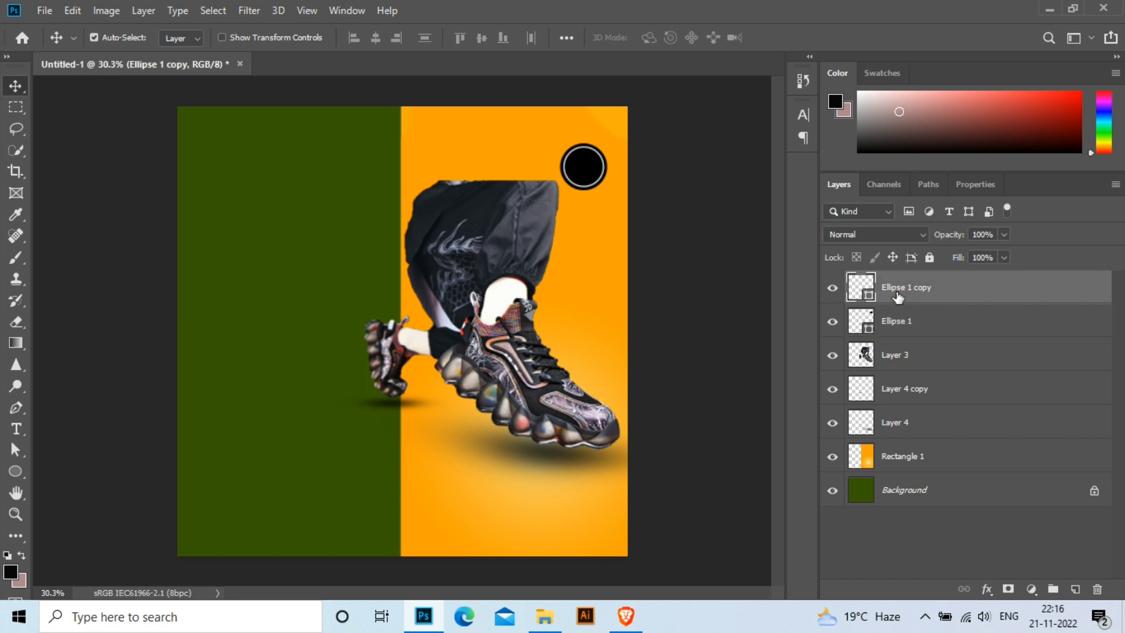
pyautogui.keyDown('ctrl'); pyautogui.click(910, 328); pyautogui.keyUp('ctrl')
pyautogui.hotkey('ctrl', 'e')
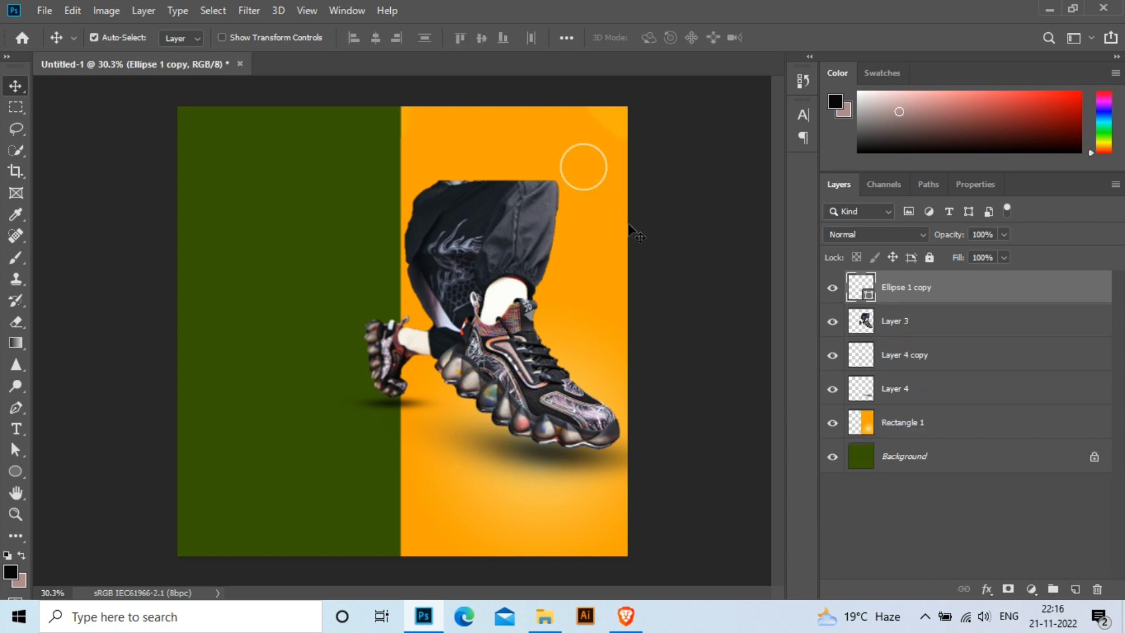
pyautogui.hotkey('ctrl', 'z')
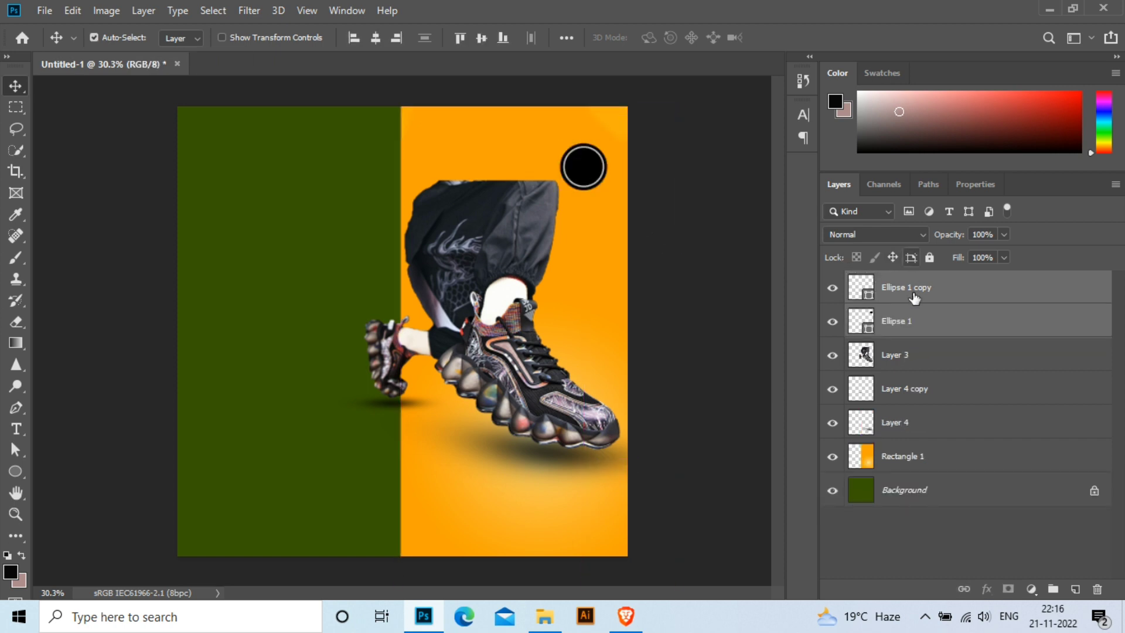
pyautogui.rightClick(914, 304)
pyautogui.click(769, 487)
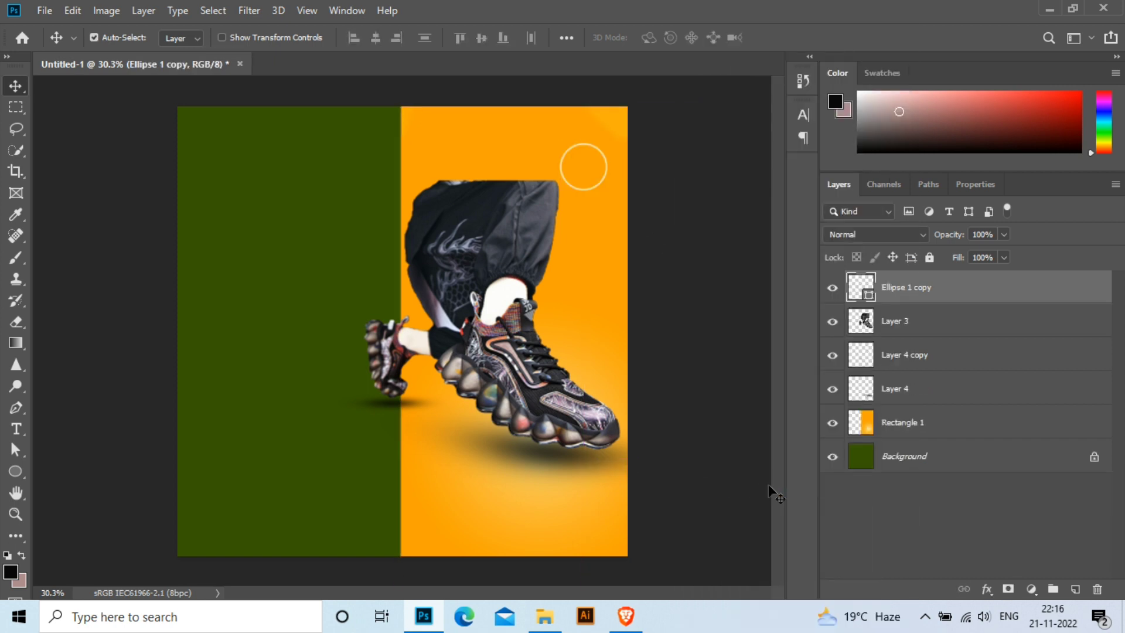
pyautogui.hotkey('ctrl', 'z')
# Group both circle layers into Group 1 and nudge the group upward.
pyautogui.click(896, 319)
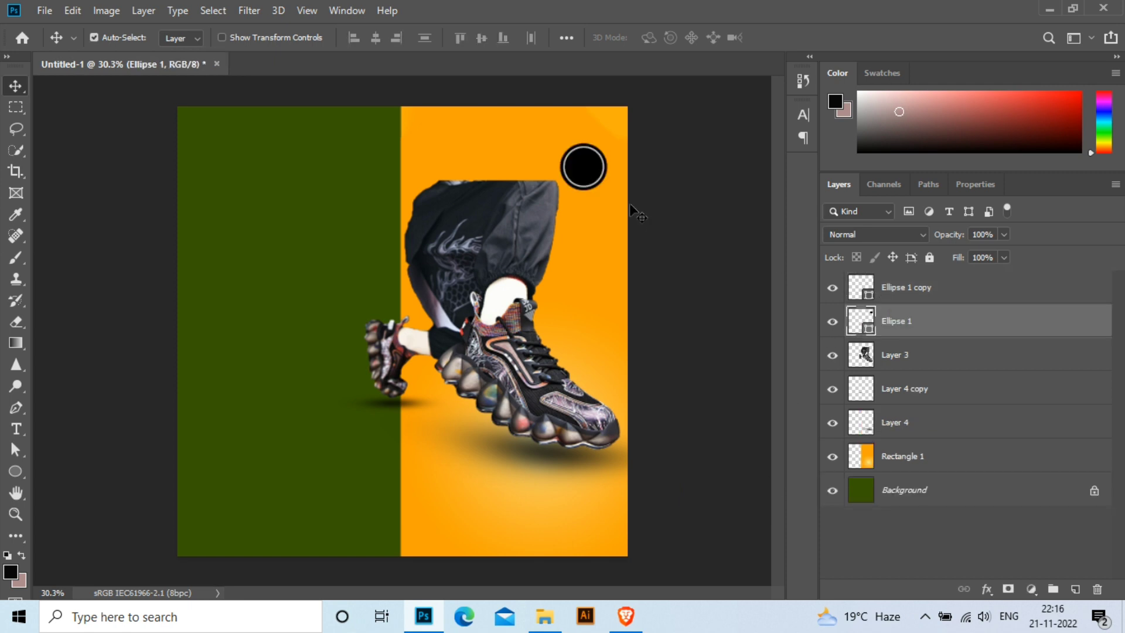
pyautogui.keyDown('shift'); pyautogui.click(953, 297); pyautogui.keyUp('shift')
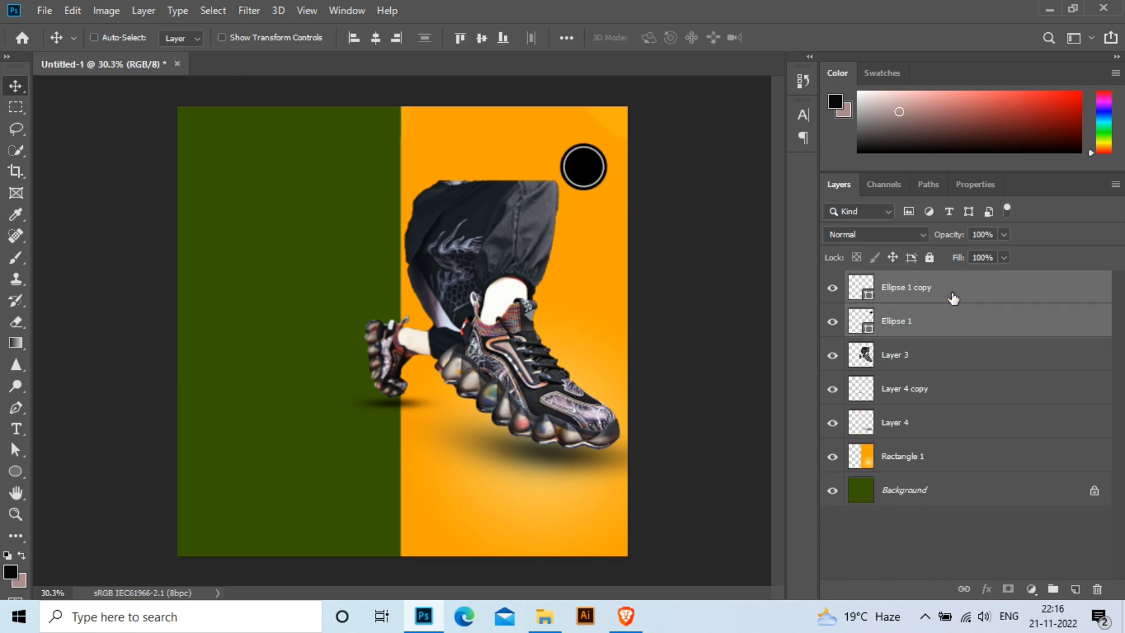
pyautogui.hotkey('ctrl', 'g')
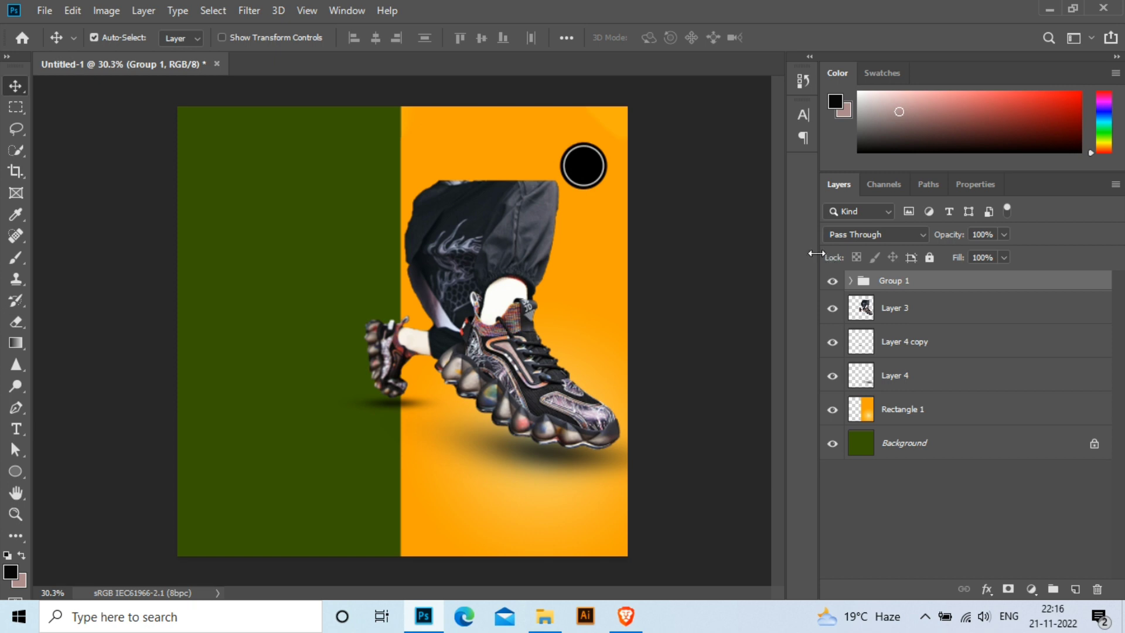
pyautogui.hotkey('shift', 'Up')
pyautogui.hotkey('shift', 'Up')
pyautogui.hotkey('shift', 'Up')
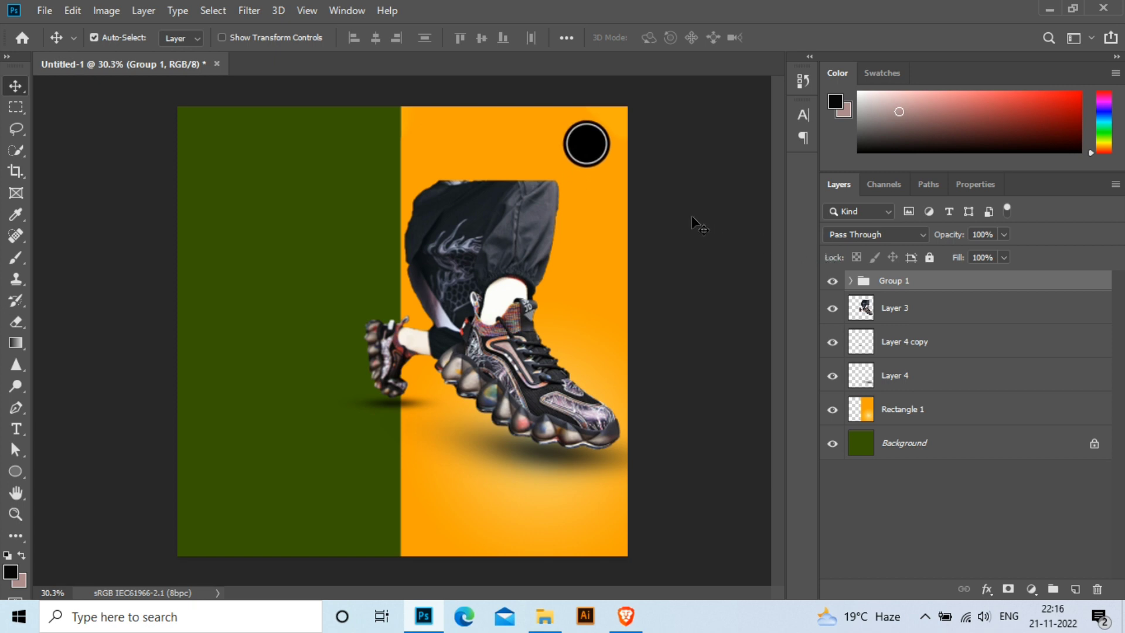
pyautogui.hotkey('shift', 'Up')
# Set Ellipse 1 copy inside Group 1 to 61% opacity, then collapse the group.
pyautogui.click(850, 281)
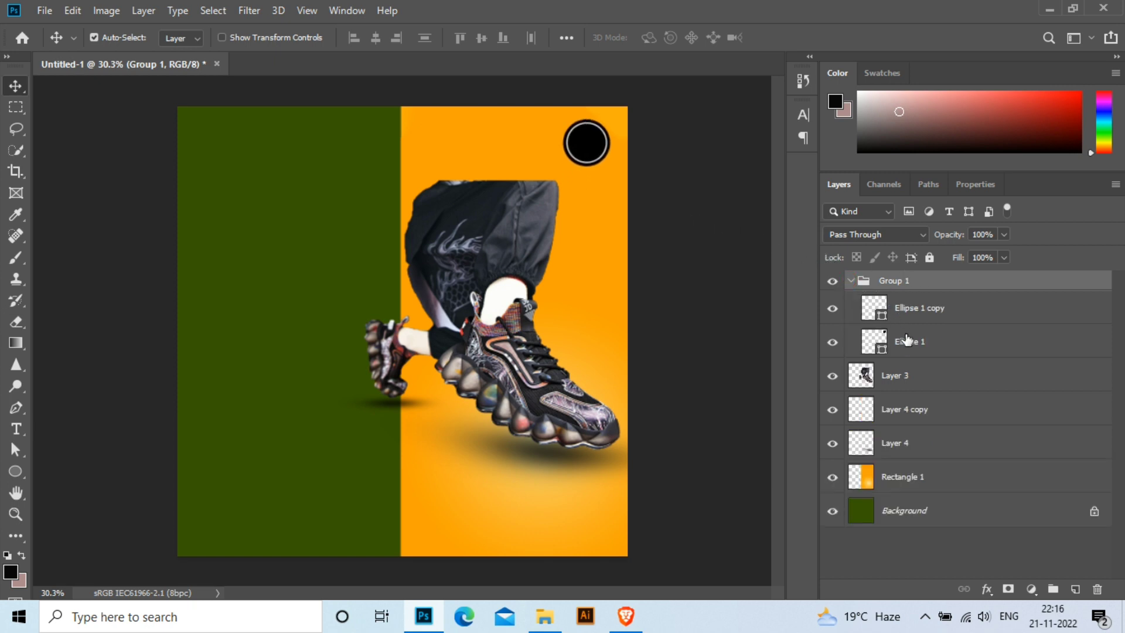
pyautogui.click(911, 312)
pyautogui.click(1005, 235)
pyautogui.moveTo(1005, 256); pyautogui.dragTo(977, 261)
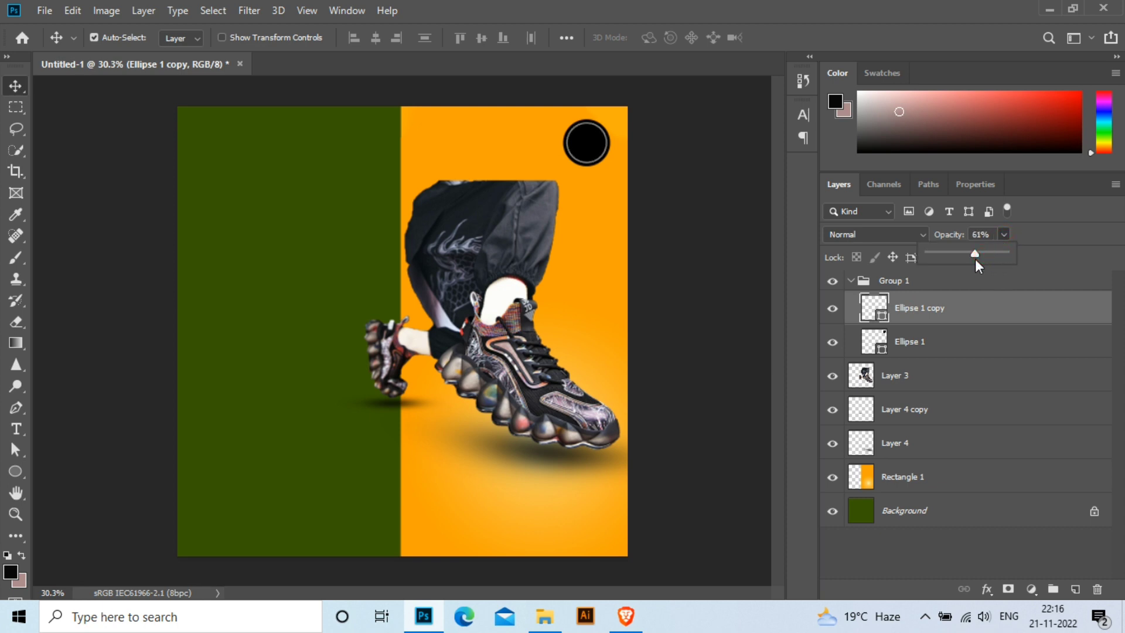
pyautogui.click(851, 280)
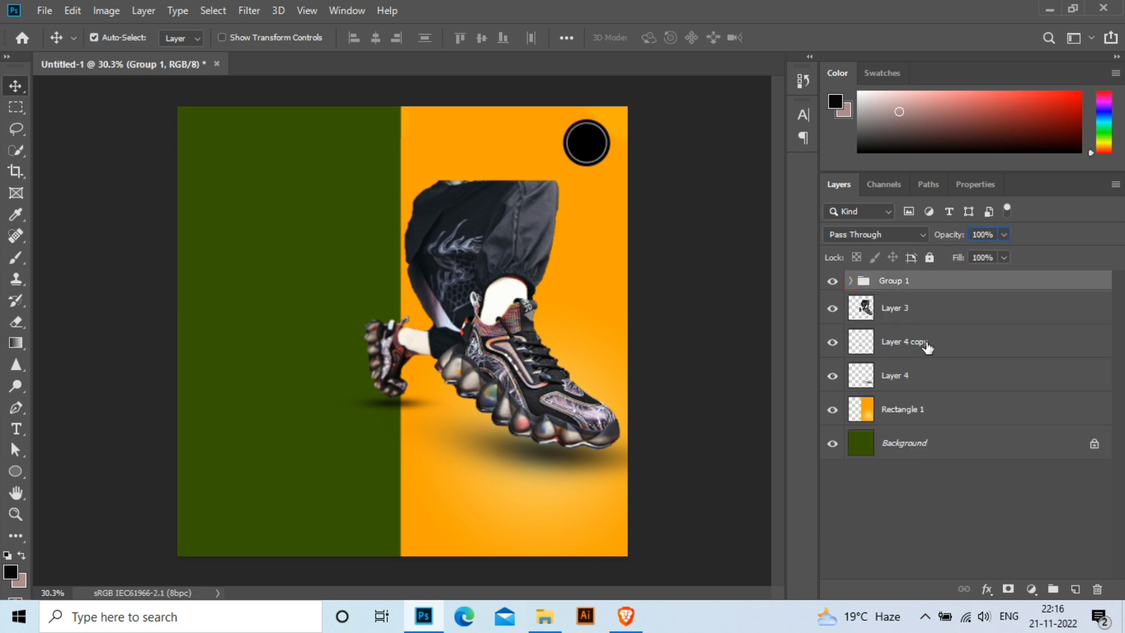
# Draw a solid black rectangle under the circle with the Rectangle Tool.
pyautogui.click(16, 472)
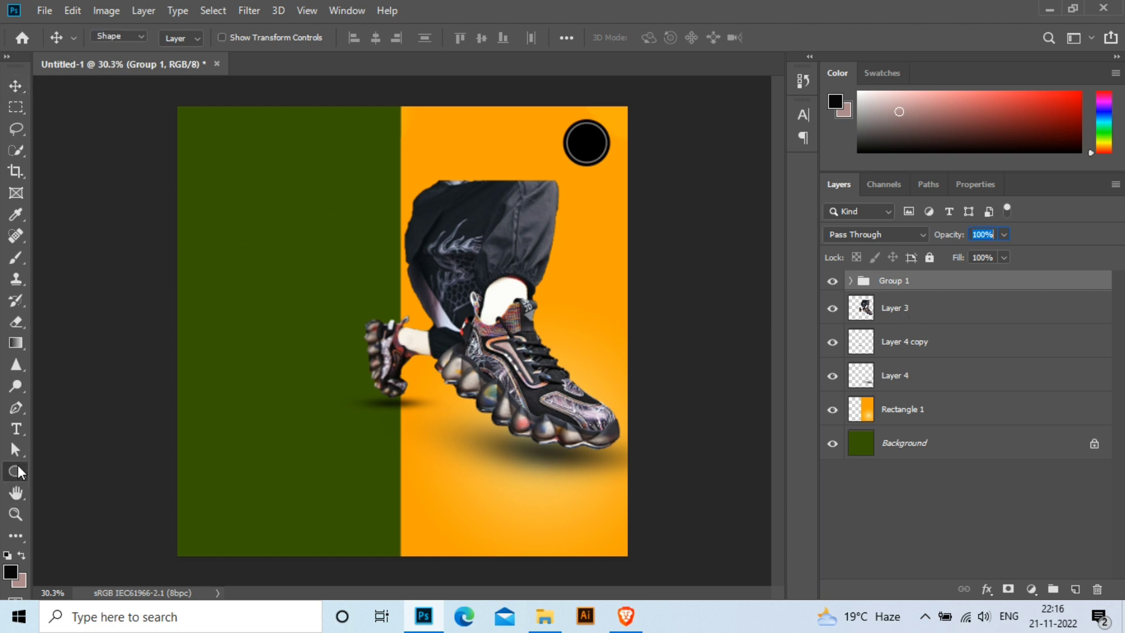
pyautogui.click(75, 473)
pyautogui.moveTo(567, 147); pyautogui.dragTo(607, 193)
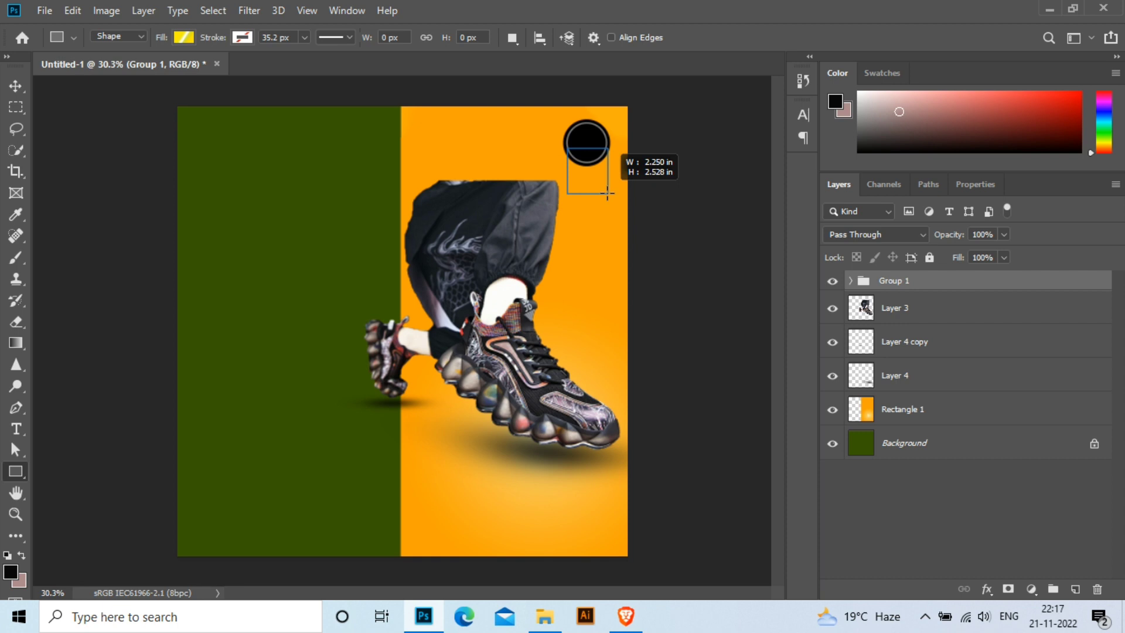
pyautogui.moveTo(608, 193); pyautogui.dragTo(607, 194)
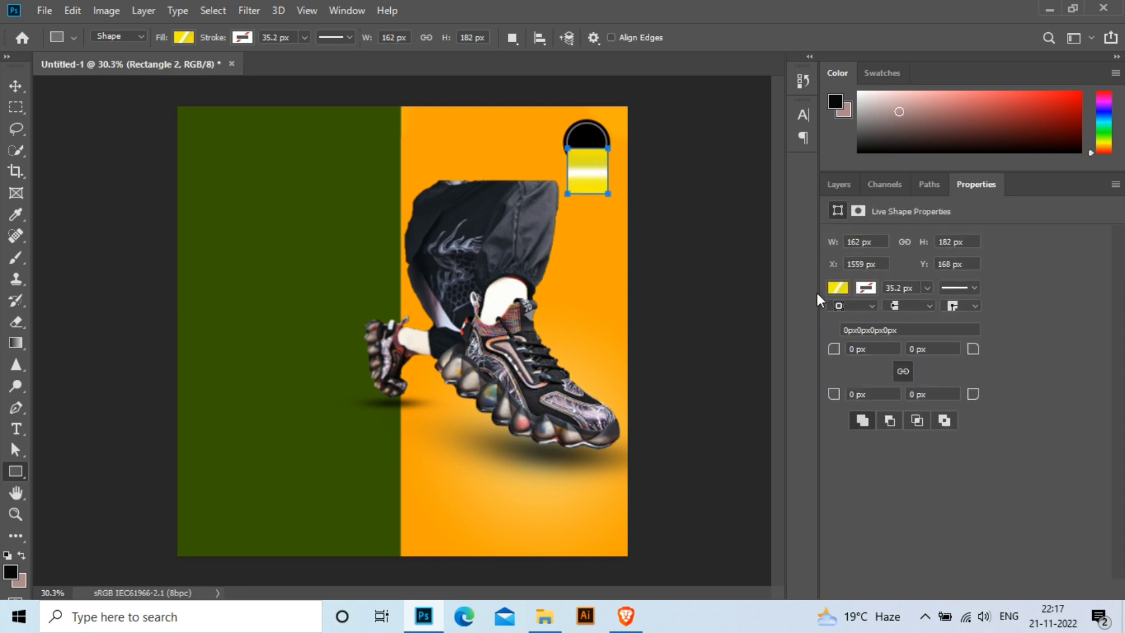
pyautogui.click(838, 288)
pyautogui.click(881, 319)
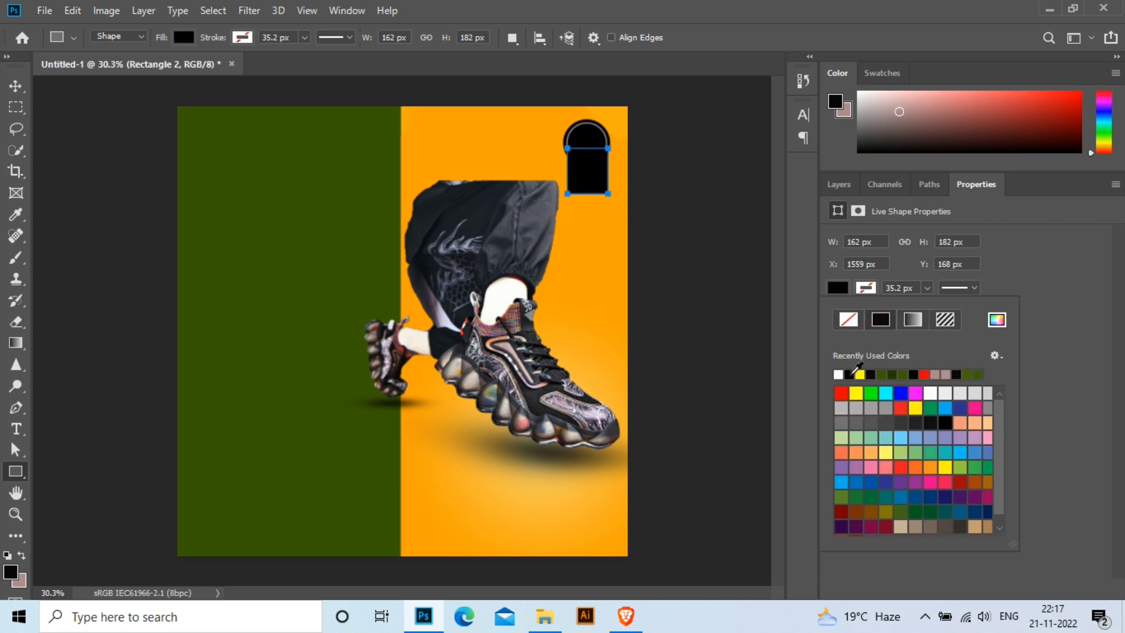
pyautogui.click(838, 288)
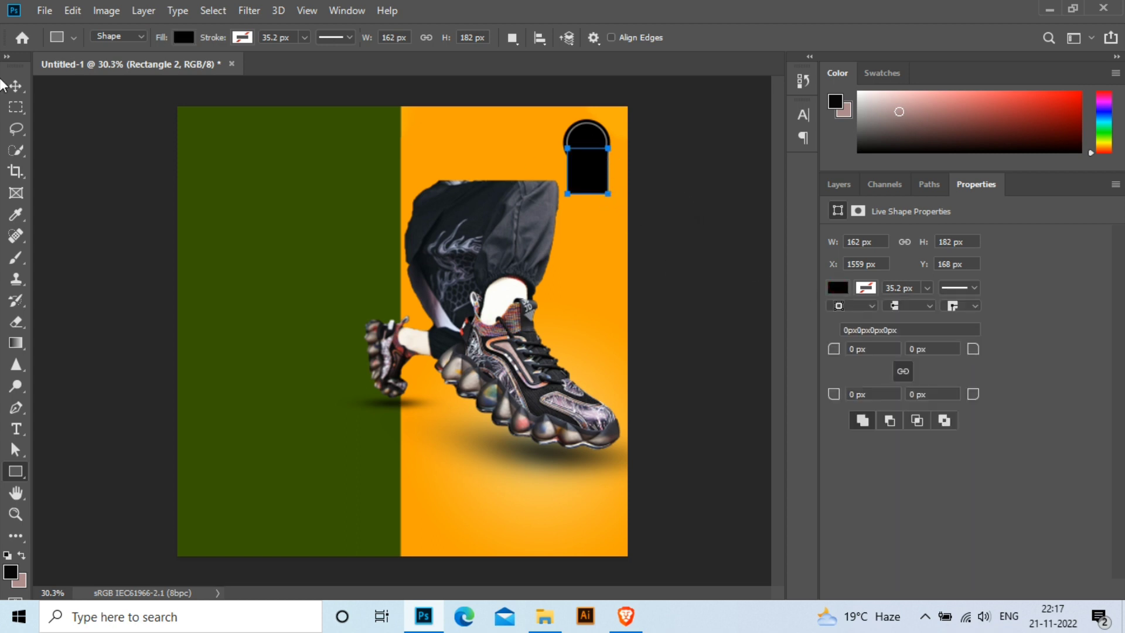
# Narrow and centre the rectangle under the circle, stacking Rectangle 2 below Group 1.
pyautogui.click(15, 85)
pyautogui.click(839, 185)
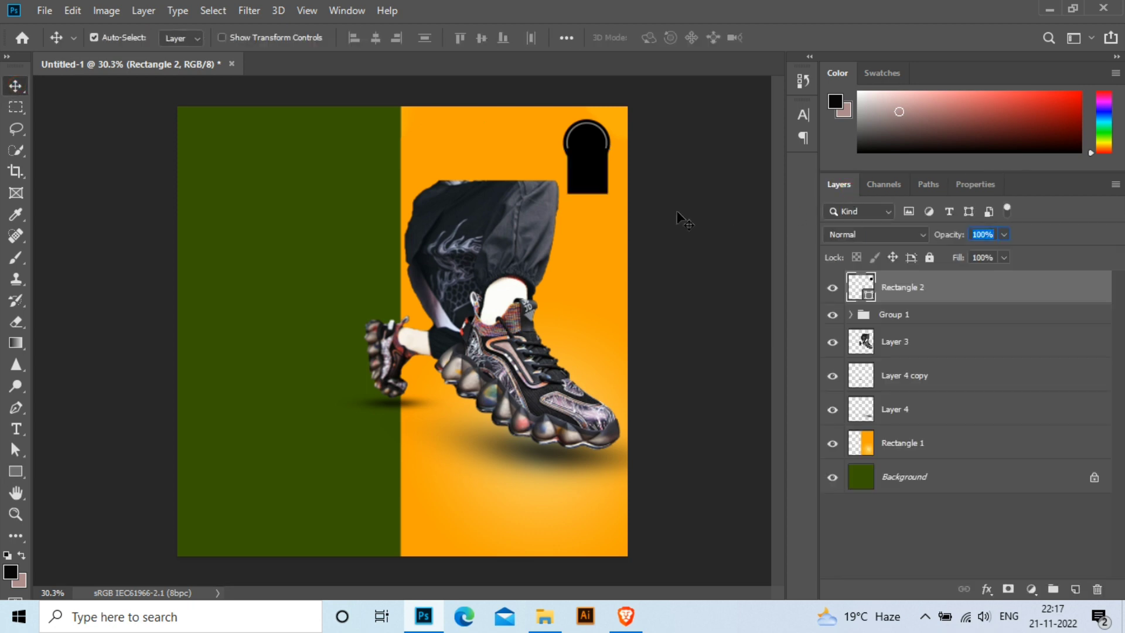
pyautogui.hotkey('ctrl', 't')
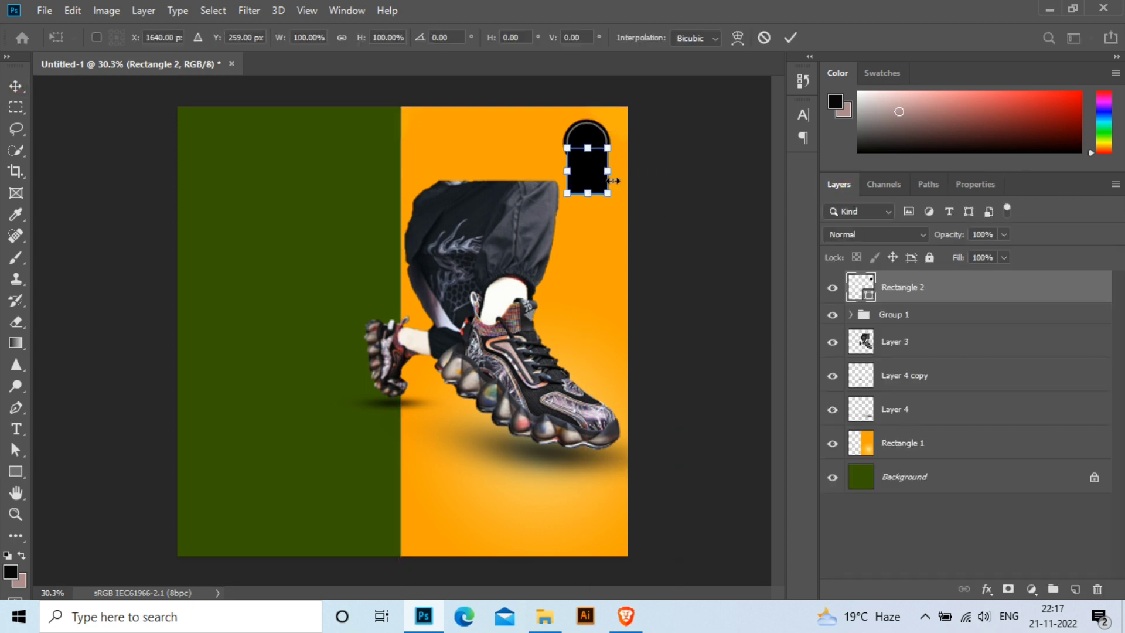
pyautogui.moveTo(609, 172); pyautogui.dragTo(571, 171)
pyautogui.hotkey('ctrl', 'z')
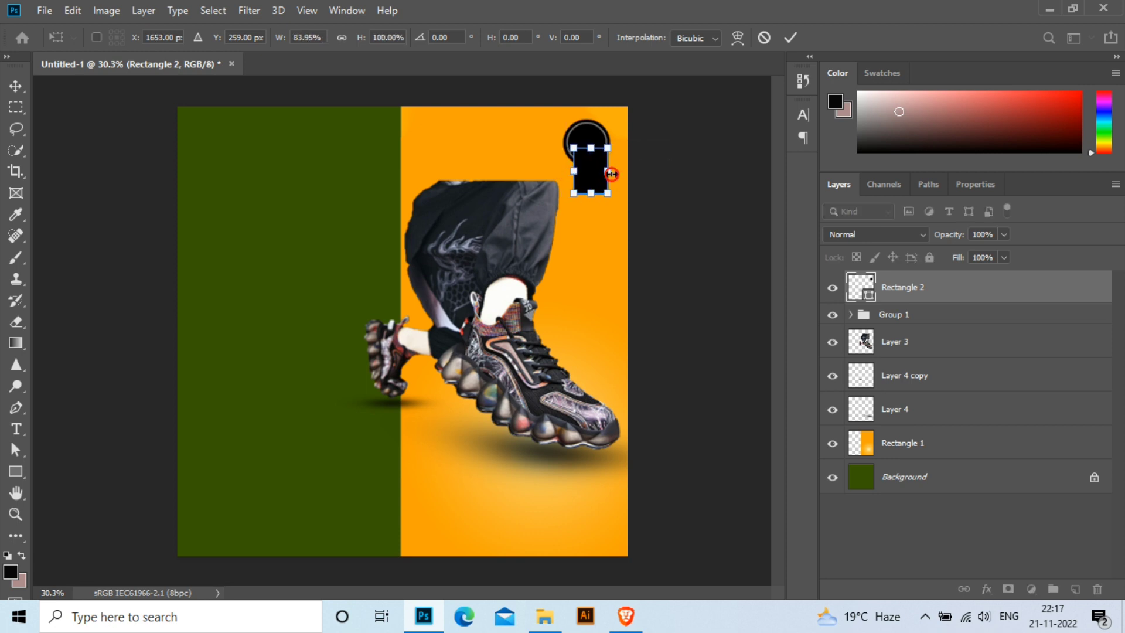
pyautogui.press('Left')
pyautogui.press('Left')
pyautogui.press('Left')
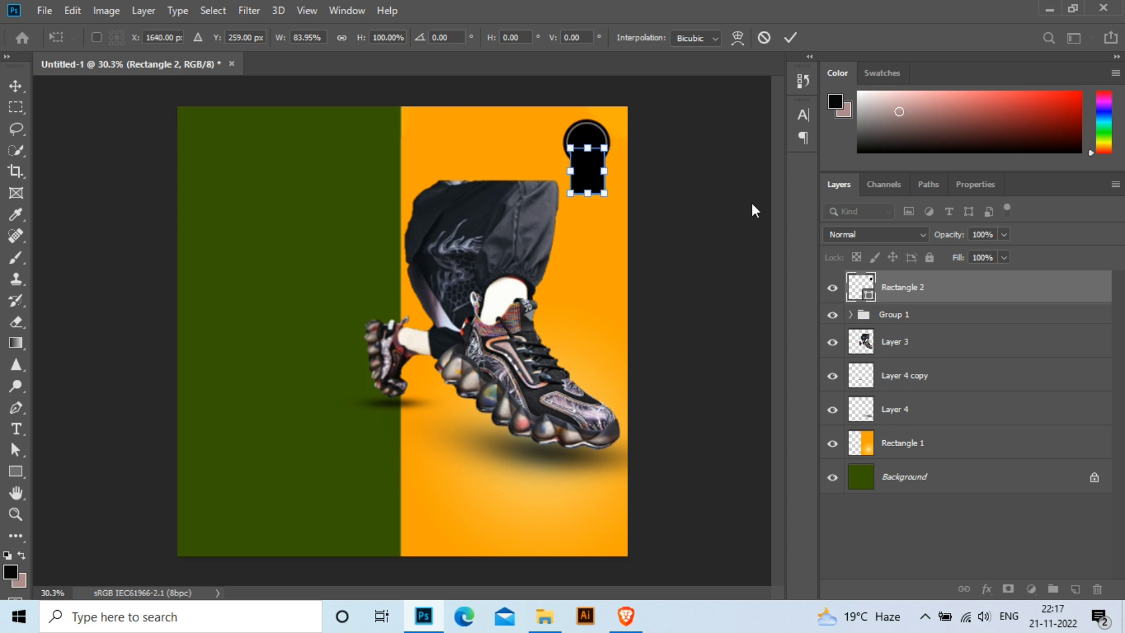
pyautogui.moveTo(924, 288); pyautogui.dragTo(920, 329)
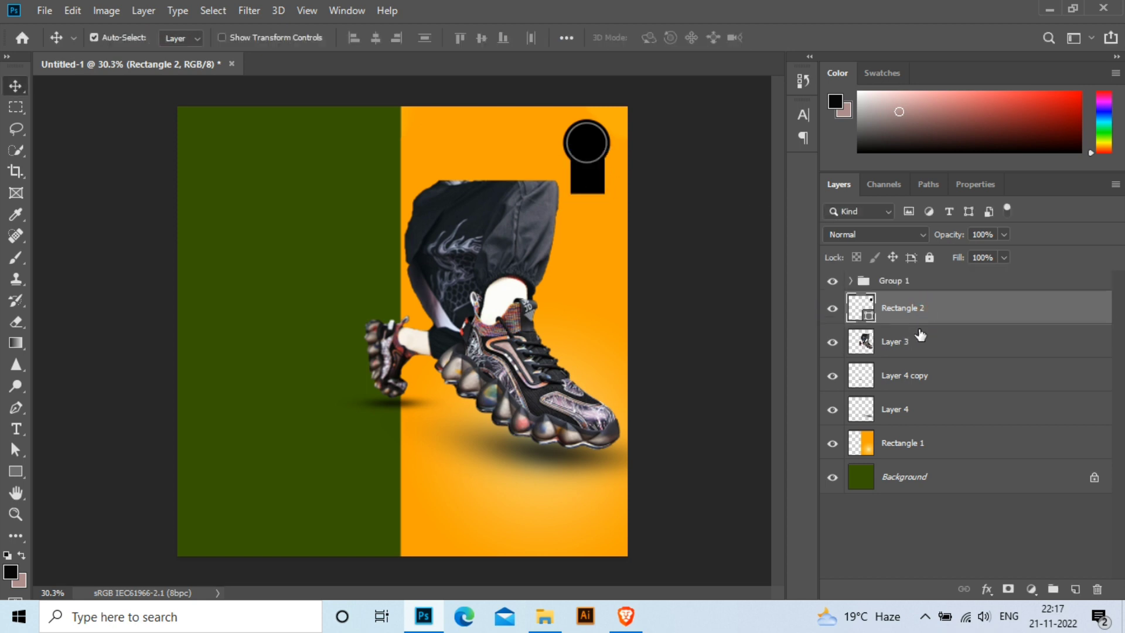
pyautogui.press('Up')
pyautogui.press('Up')
pyautogui.press('Up')
# Make a triangular Polygonal Lasso selection at the rectangle's bottom edge.
pyautogui.scroll(2, 605, 236)
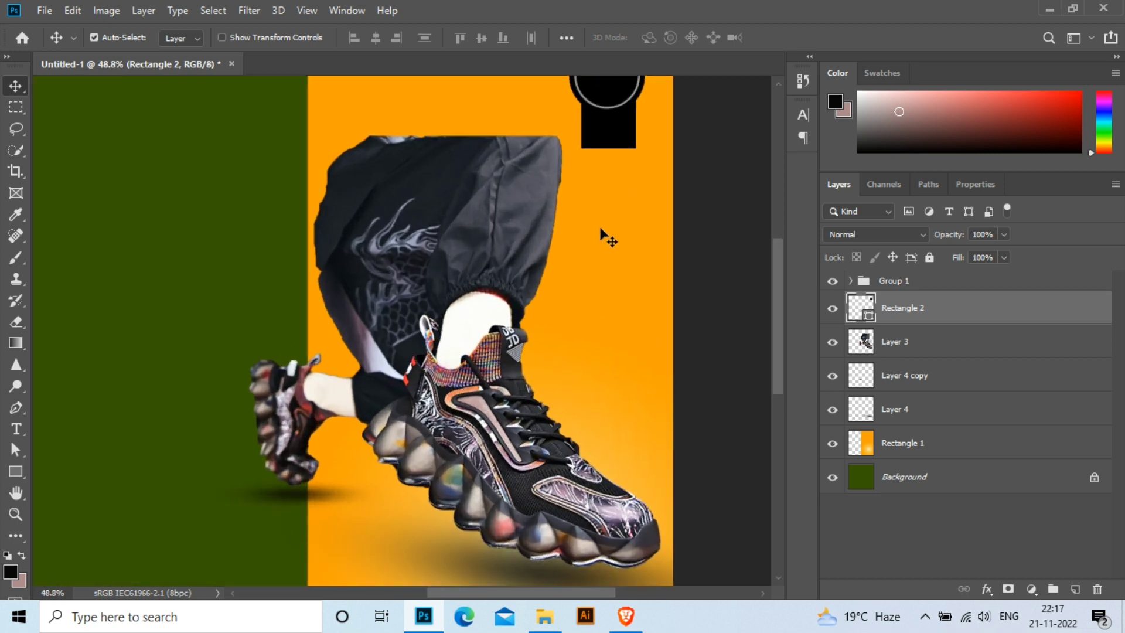
pyautogui.scroll(1, 603, 235)
pyautogui.click(16, 128)
pyautogui.click(78, 144)
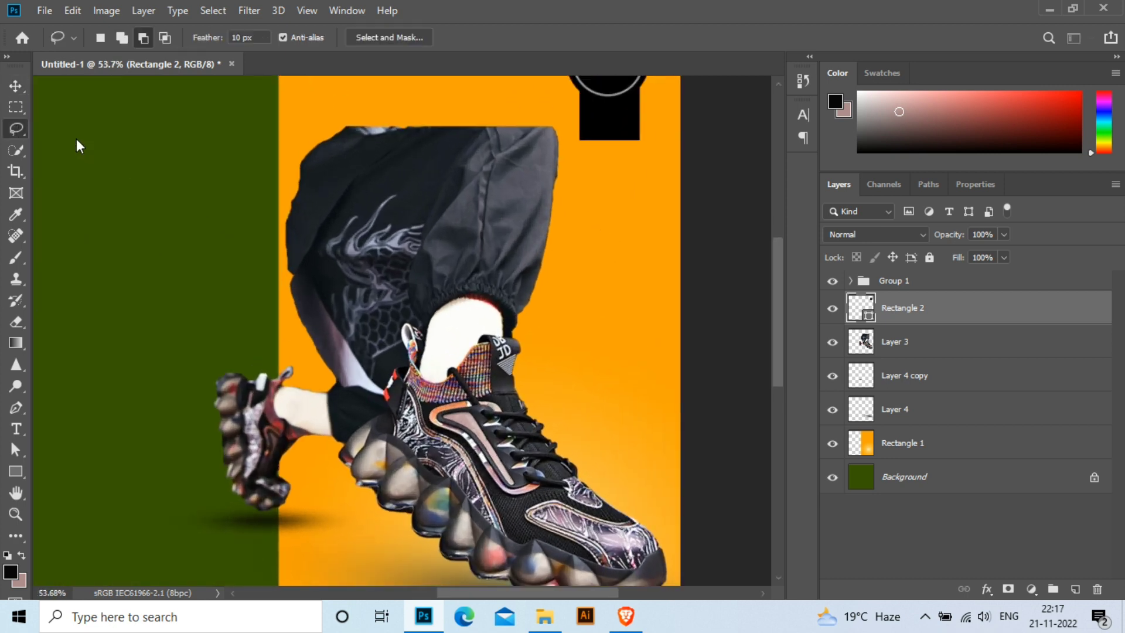
pyautogui.click(571, 150)
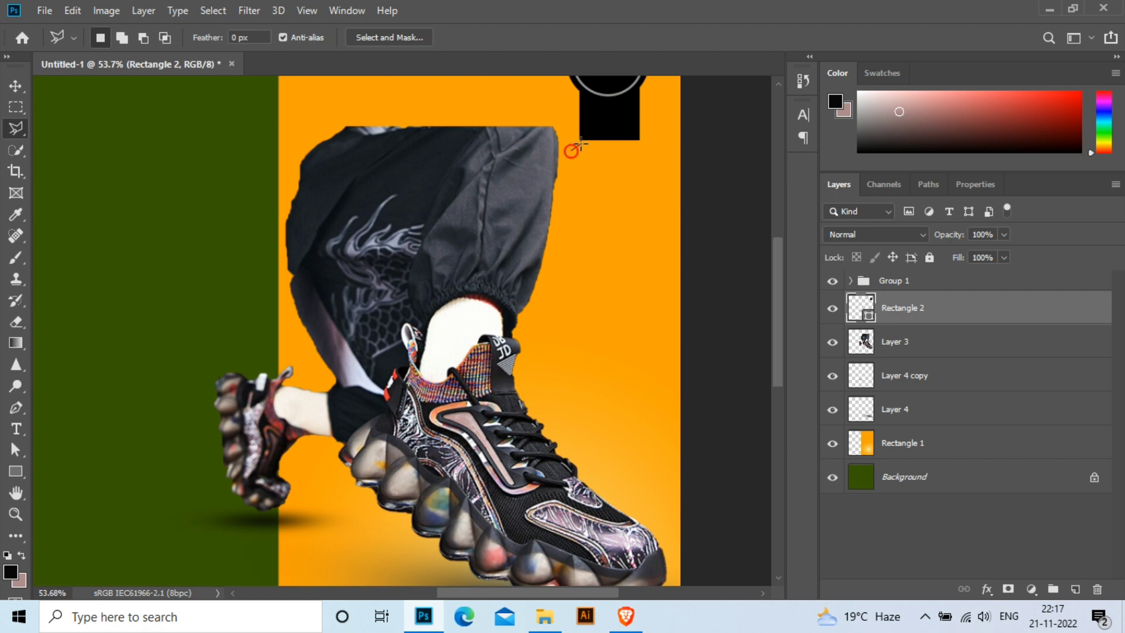
pyautogui.click(605, 114)
pyautogui.click(653, 147)
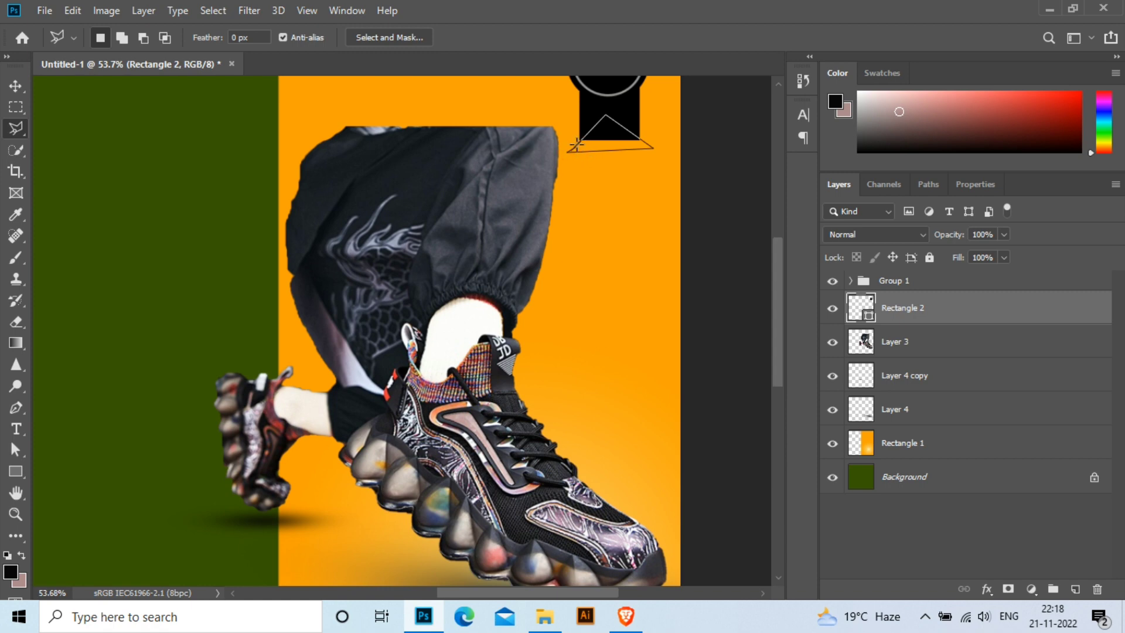
pyautogui.click(577, 146)
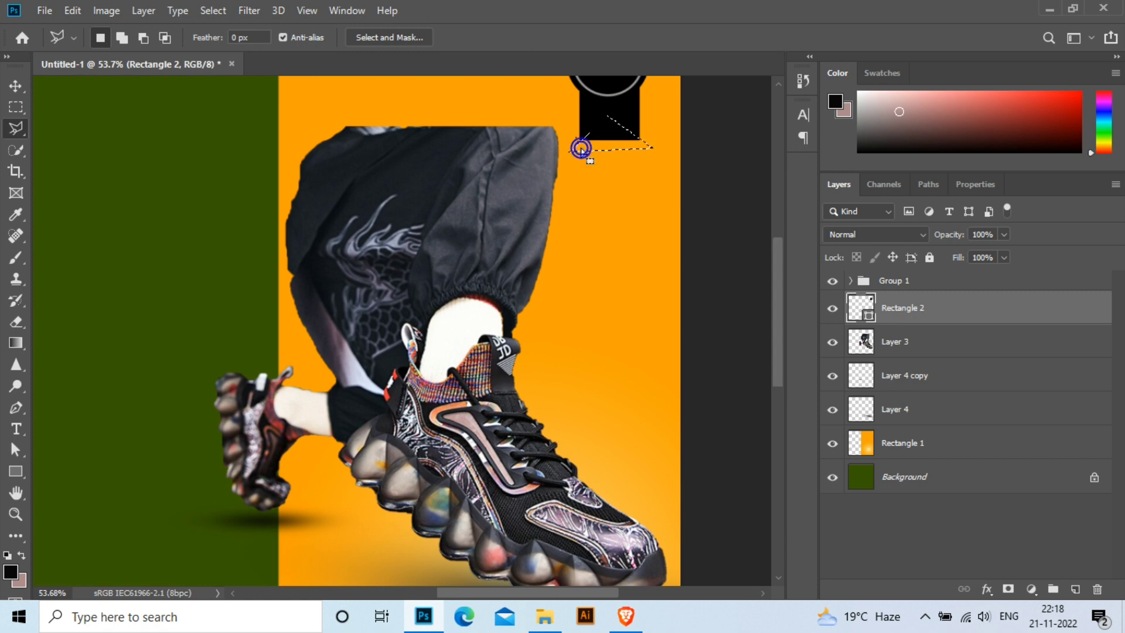
# Rasterize Rectangle 2, delete the triangle to cut the V notch, and deselect.
pyautogui.rightClick(891, 307)
pyautogui.click(933, 253)
pyautogui.press('Delete')
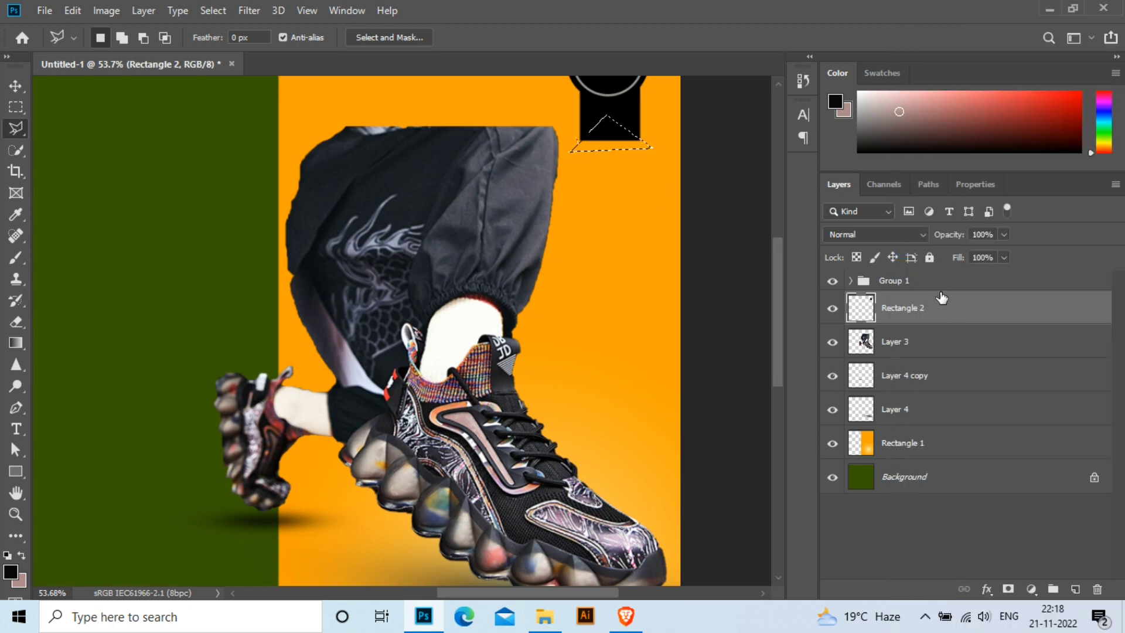
pyautogui.hotkey('ctrl', 'd')
pyautogui.scroll(-2, 630, 243)
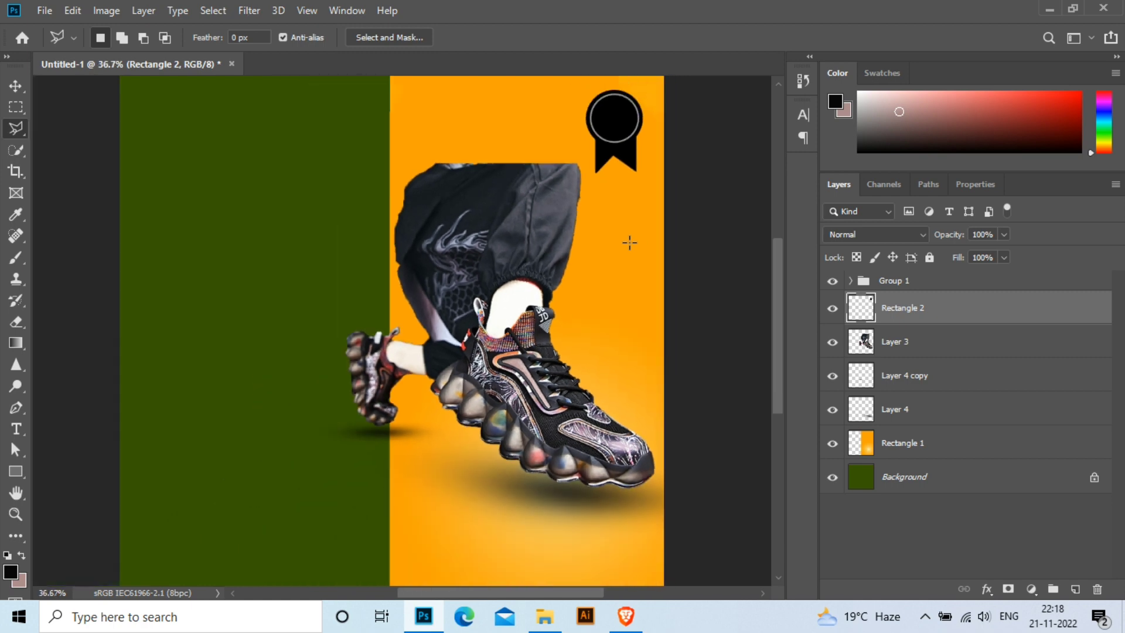
pyautogui.scroll(-1, 629, 243)
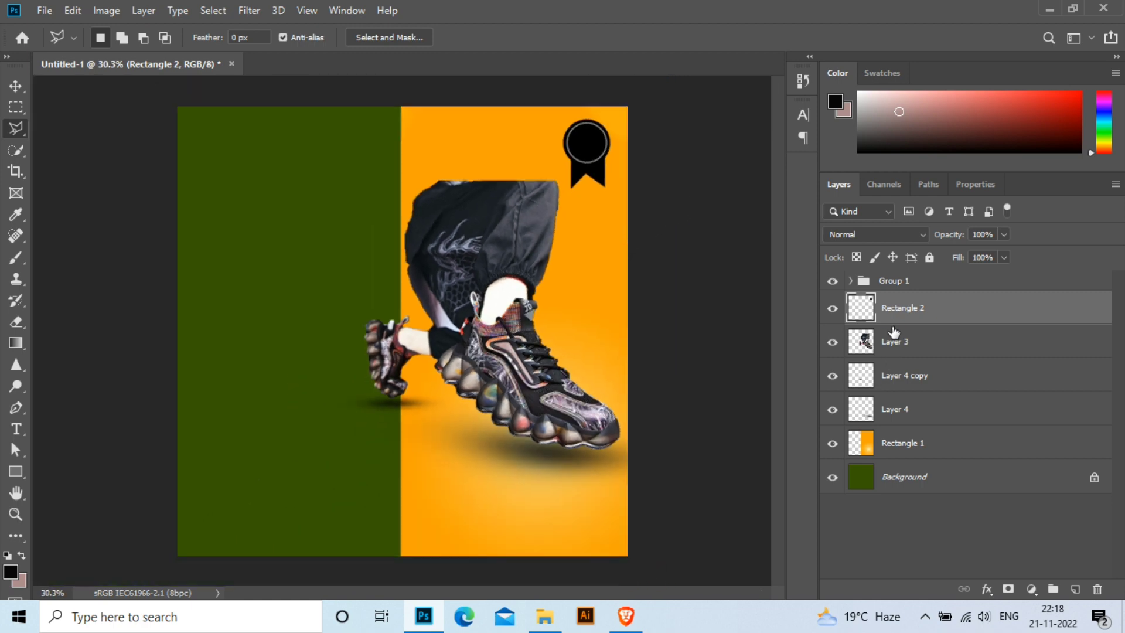
# Scale Group 1 and Rectangle 2 up to about 111% and group them as Group 2.
pyautogui.keyDown('shift'); pyautogui.click(925, 285); pyautogui.keyUp('shift')
pyautogui.hotkey('ctrl', 't')
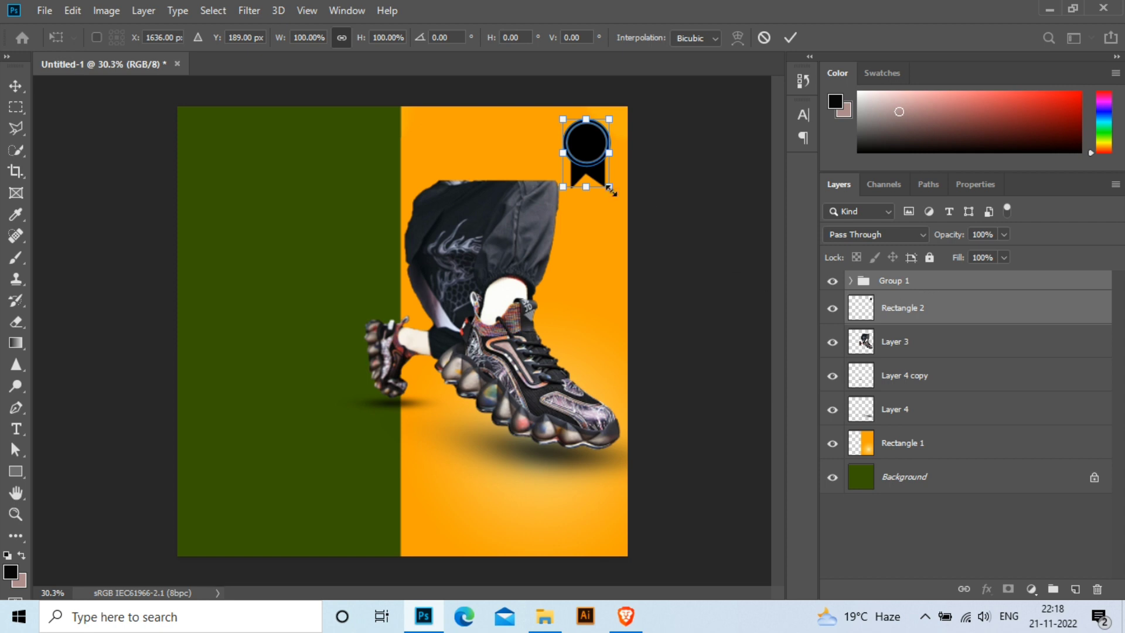
pyautogui.moveTo(611, 189); pyautogui.dragTo(614, 194)
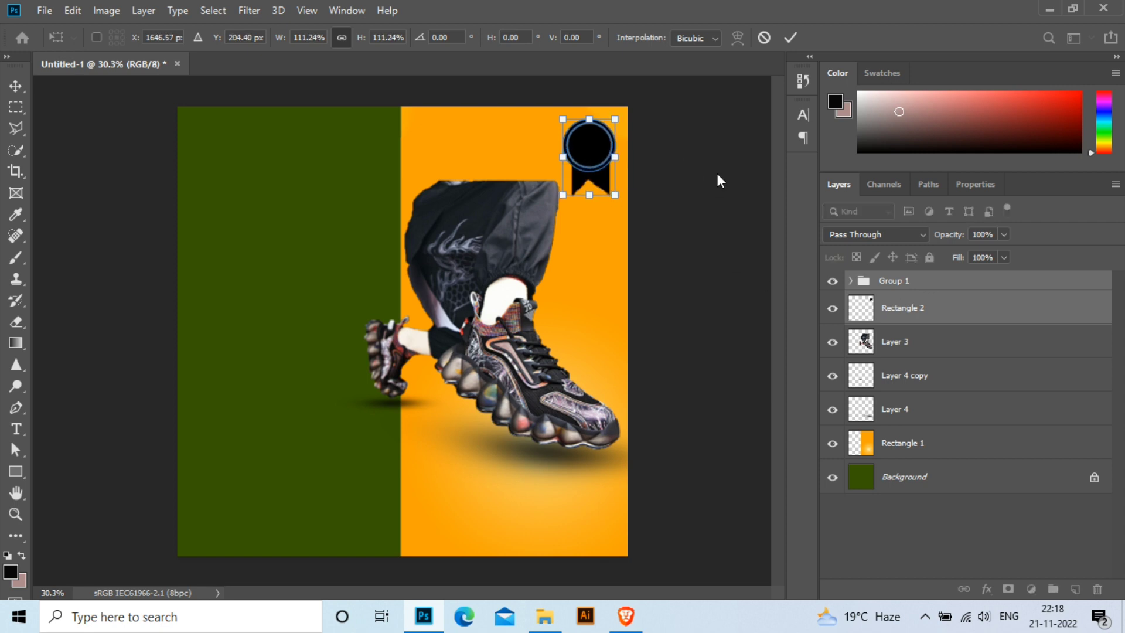
pyautogui.press('Return')
pyautogui.press('l')
pyautogui.hotkey('ctrl', 'g')
# Fade Ellipse 1 copy to about 21% opacity and collapse Group 2.
pyautogui.click(850, 281)
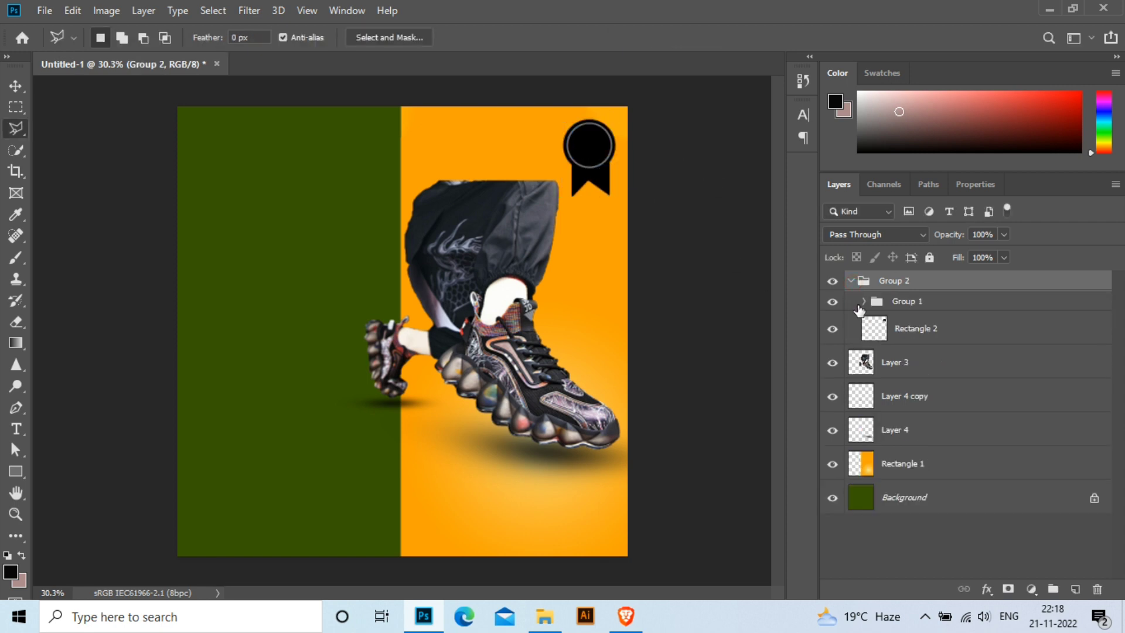
pyautogui.click(864, 301)
pyautogui.click(912, 342)
pyautogui.click(1004, 235)
pyautogui.moveTo(1005, 255); pyautogui.dragTo(975, 266)
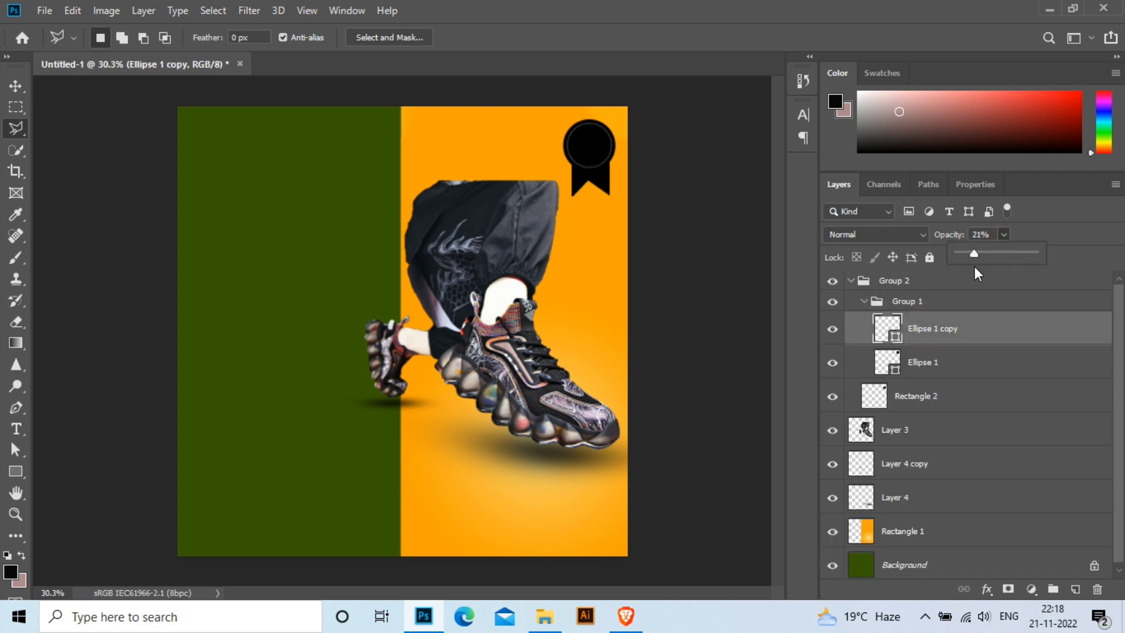
pyautogui.click(861, 281)
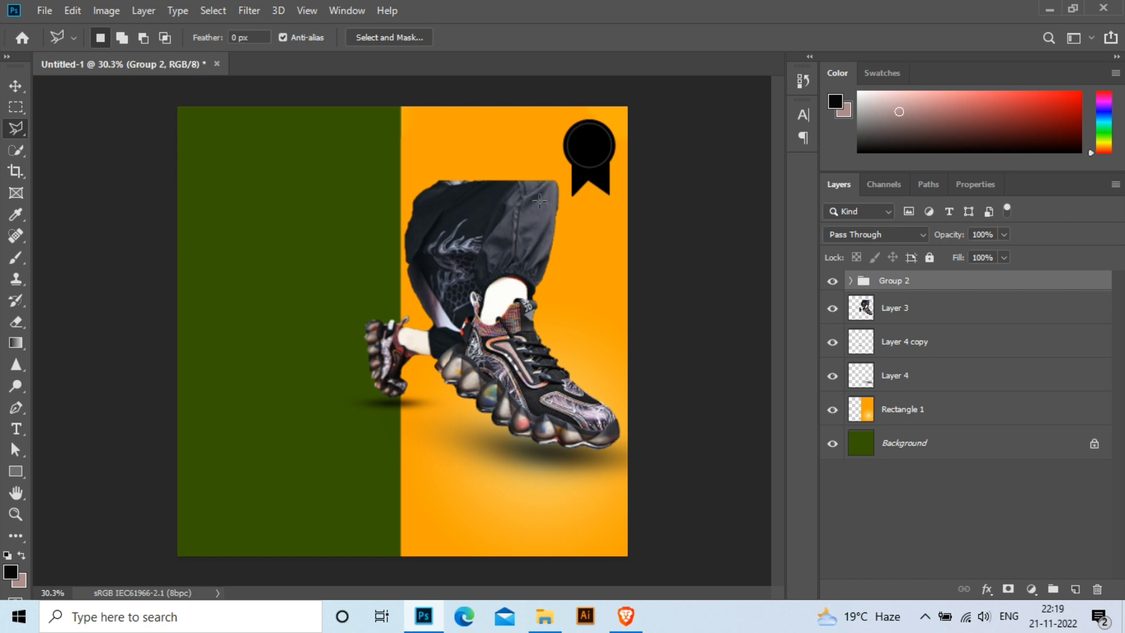
# Make the 70% badge text white (ffffff).
pyautogui.press('t')
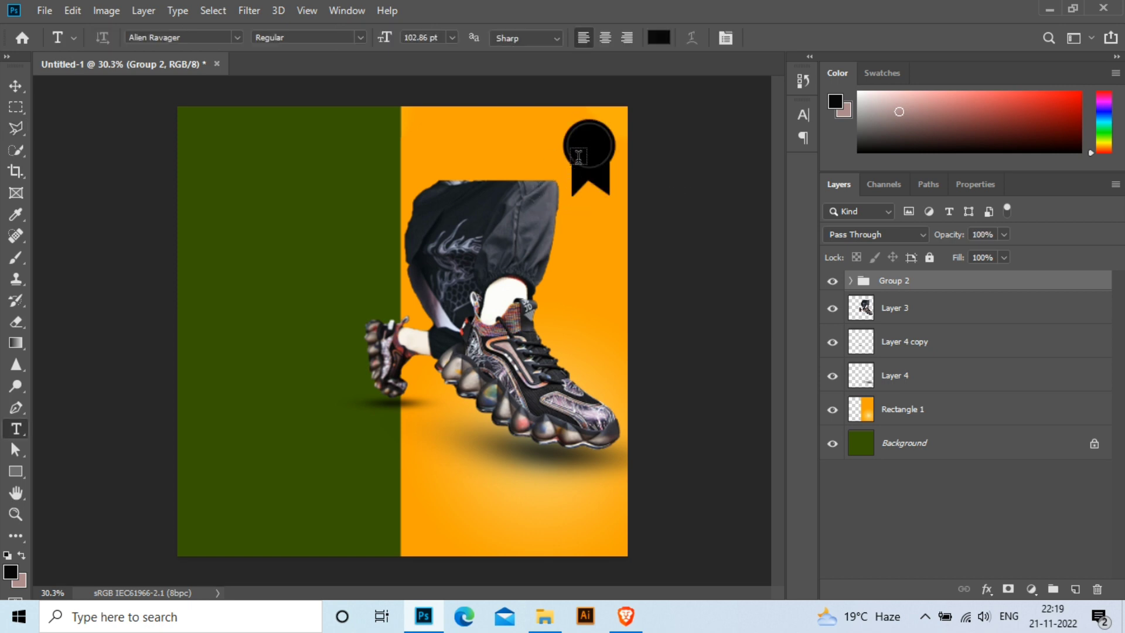
pyautogui.click(581, 150)
pyautogui.press('BackSpace')
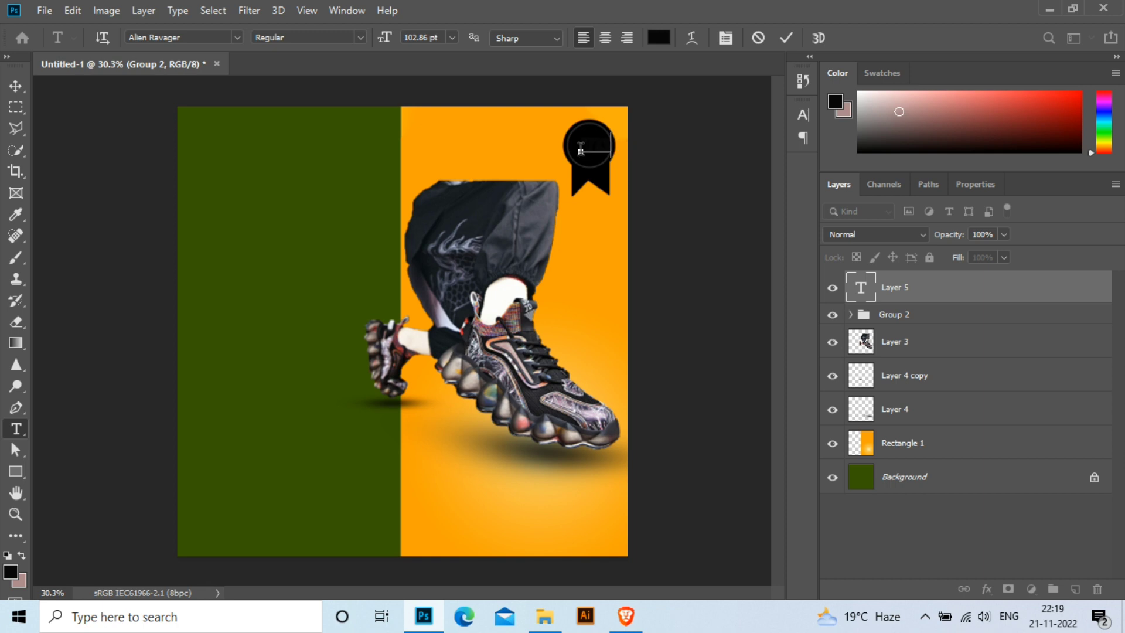
pyautogui.press('Escape')
pyautogui.press('v')
pyautogui.click(975, 184)
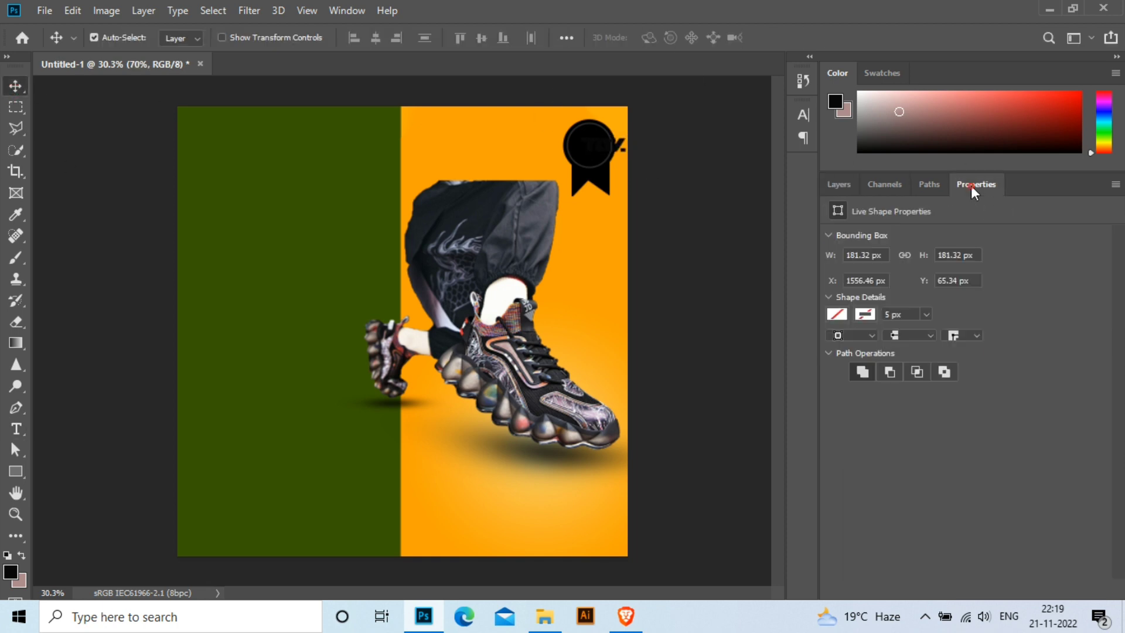
pyautogui.click(945, 401)
pyautogui.write('ffffff')
pyautogui.click(1058, 226)
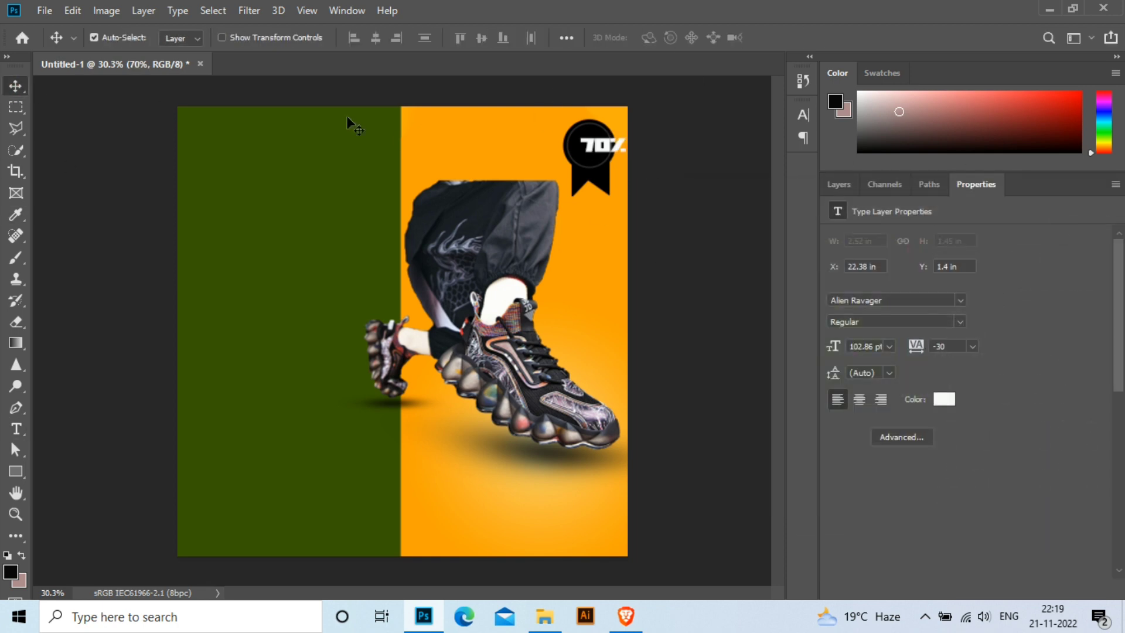
# Set 70% to Swis721 BlkCn BT and scale it down inside the badge circle.
pyautogui.click(961, 301)
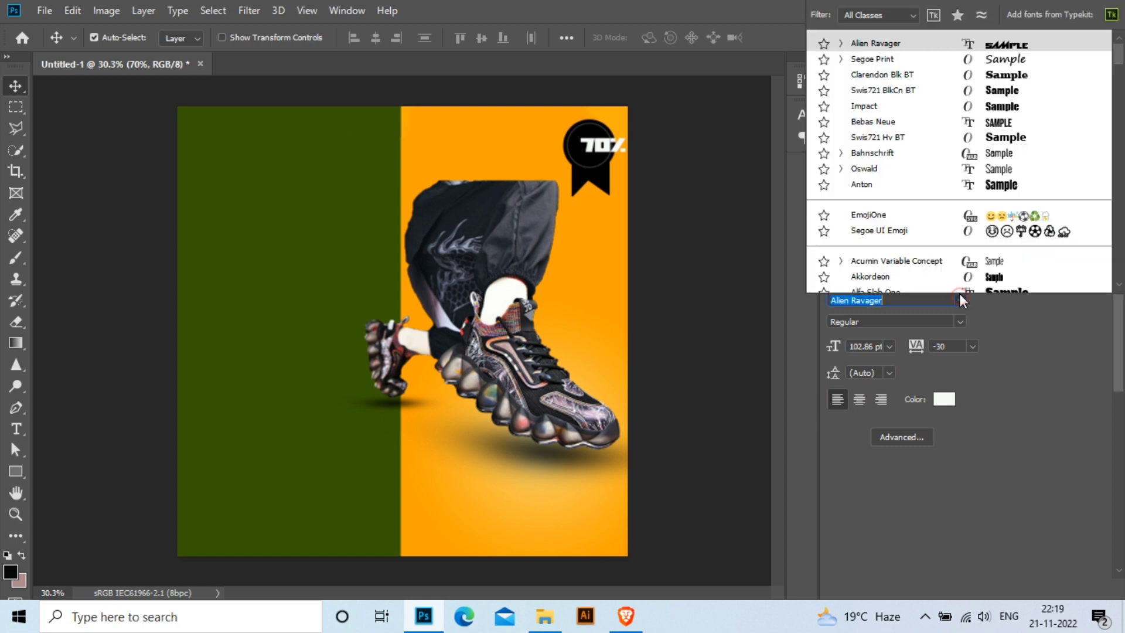
pyautogui.click(1002, 92)
pyautogui.moveTo(609, 143); pyautogui.dragTo(609, 154)
pyautogui.hotkey('ctrl', 't')
pyautogui.press('Return')
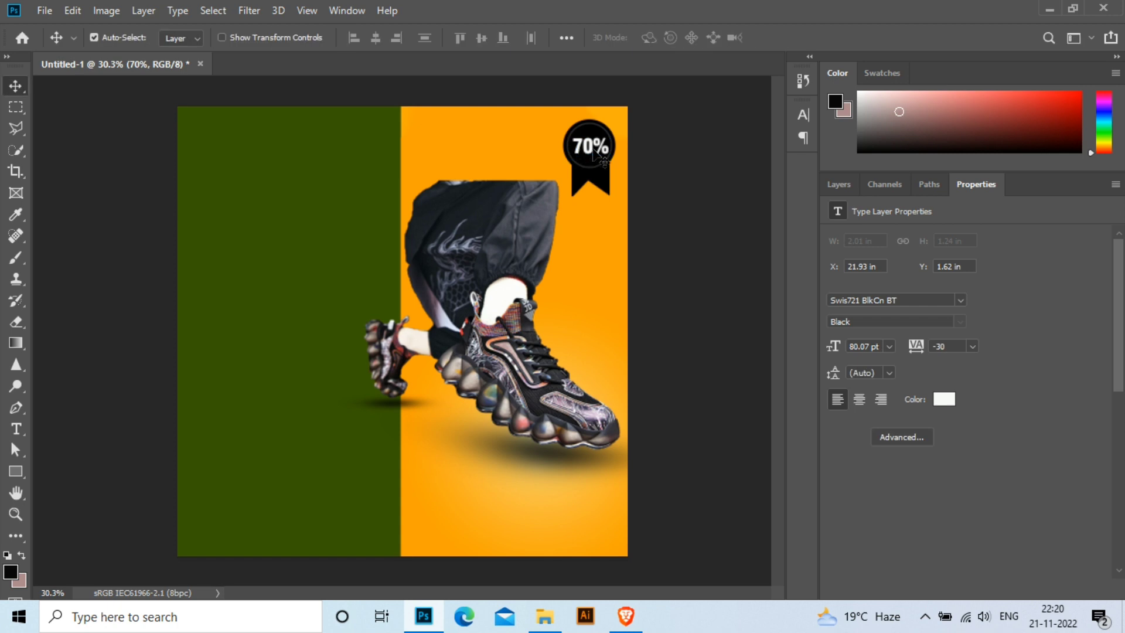
# Add the text OFF and place it just under 70% in the badge.
pyautogui.press('t')
pyautogui.click(557, 257)
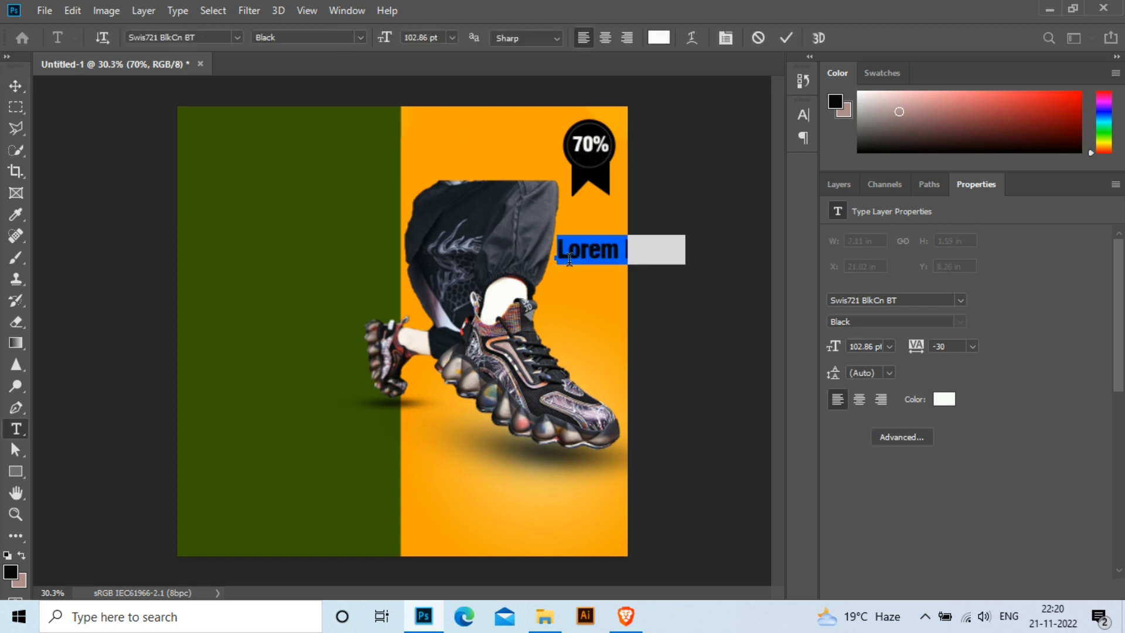
pyautogui.write('OFF')
pyautogui.click(16, 85)
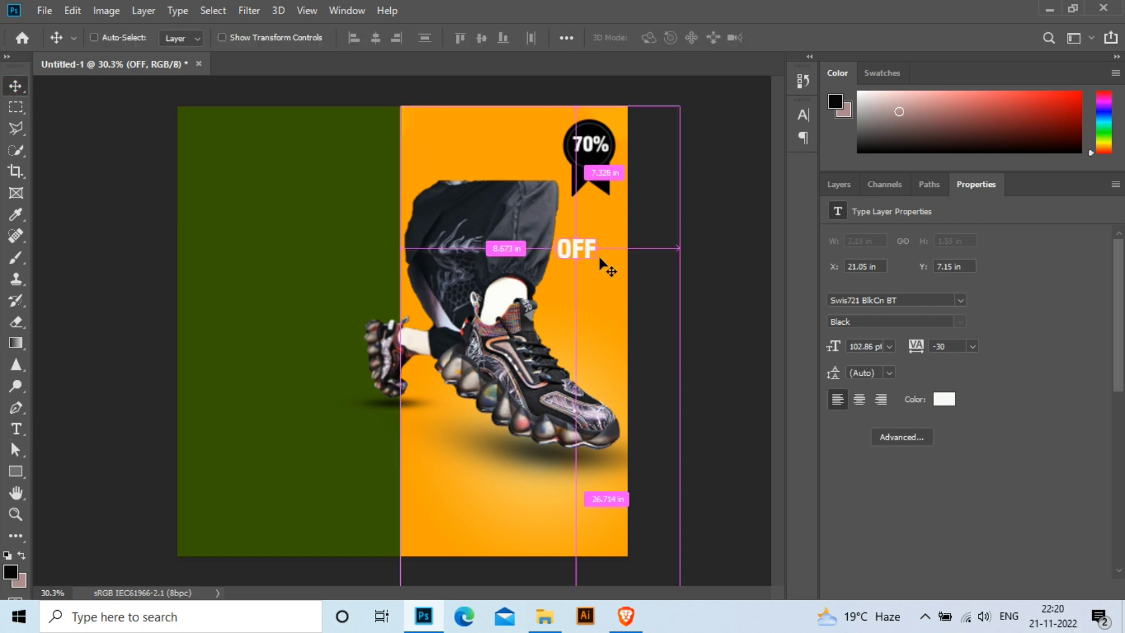
pyautogui.moveTo(586, 258); pyautogui.dragTo(580, 251)
pyautogui.hotkey('ctrl', 't')
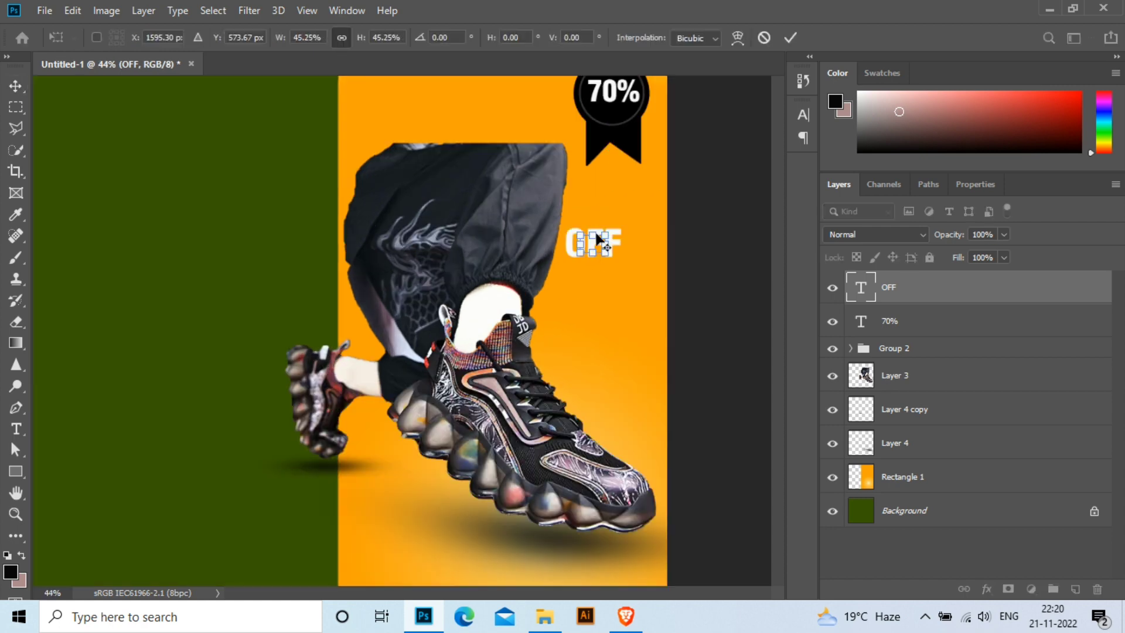
pyautogui.scroll(5, 592, 246)
pyautogui.moveTo(626, 212); pyautogui.dragTo(625, 114)
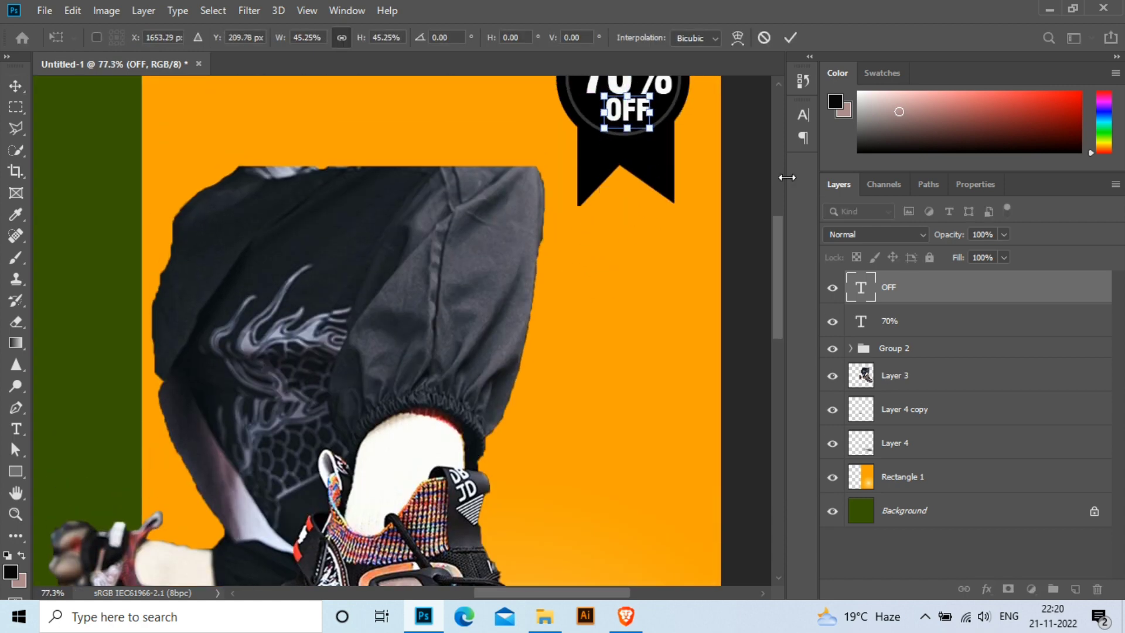
pyautogui.press('Return')
# Shrink OFF further so it fits beneath 70%.
pyautogui.scroll(-5, 682, 191)
pyautogui.scroll(3, 586, 258)
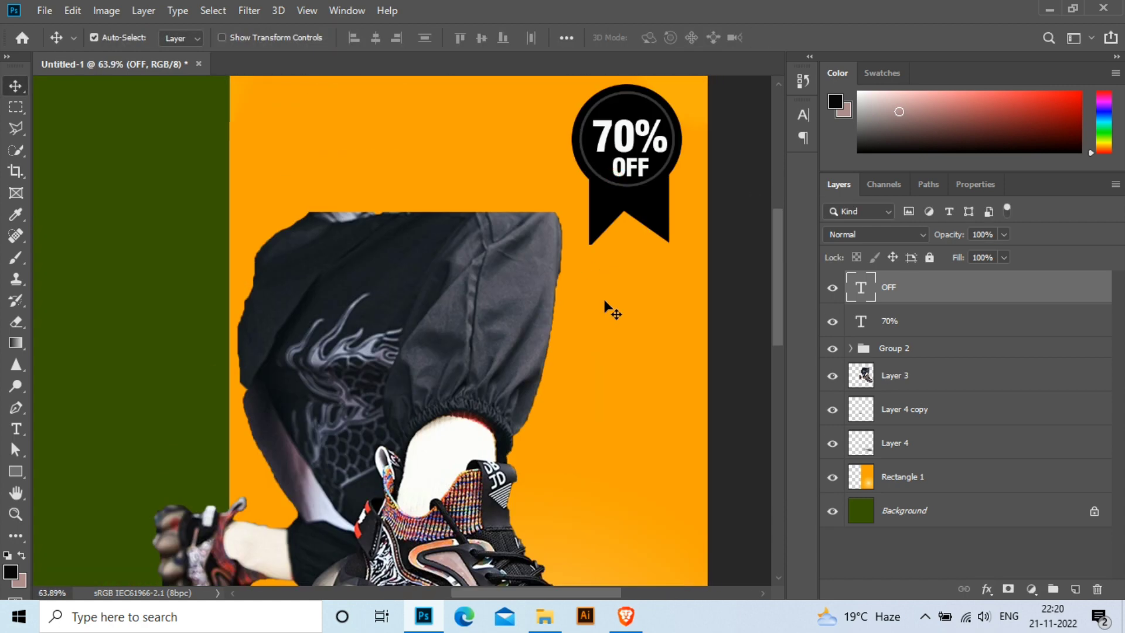
pyautogui.scroll(2, 608, 309)
pyautogui.hotkey('ctrl', 't')
pyautogui.moveTo(672, 147); pyautogui.dragTo(657, 138)
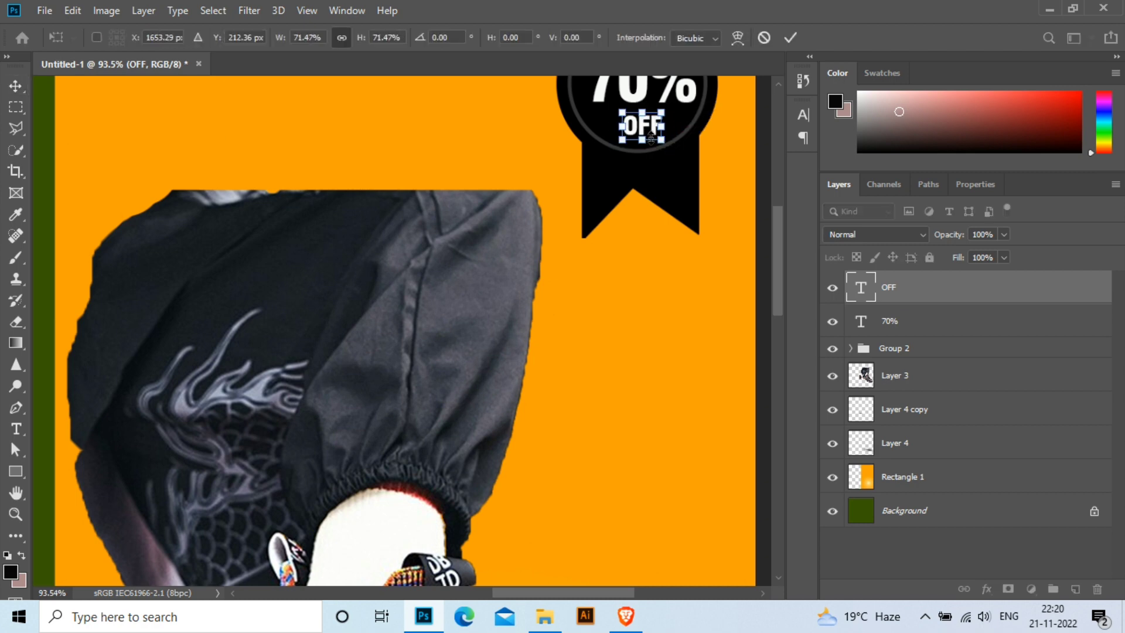
pyautogui.press('Return')
pyautogui.scroll(-5, 656, 144)
pyautogui.scroll(-1, 655, 143)
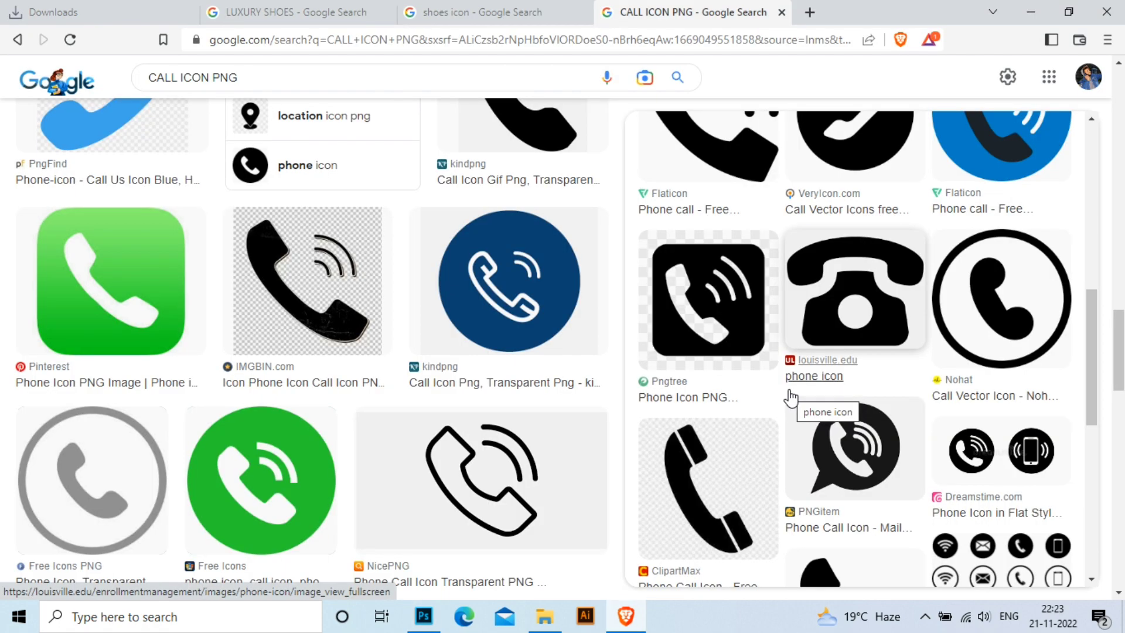
# Copy a black telephone image from Brave and paste it into the poster.
pyautogui.click(789, 392)
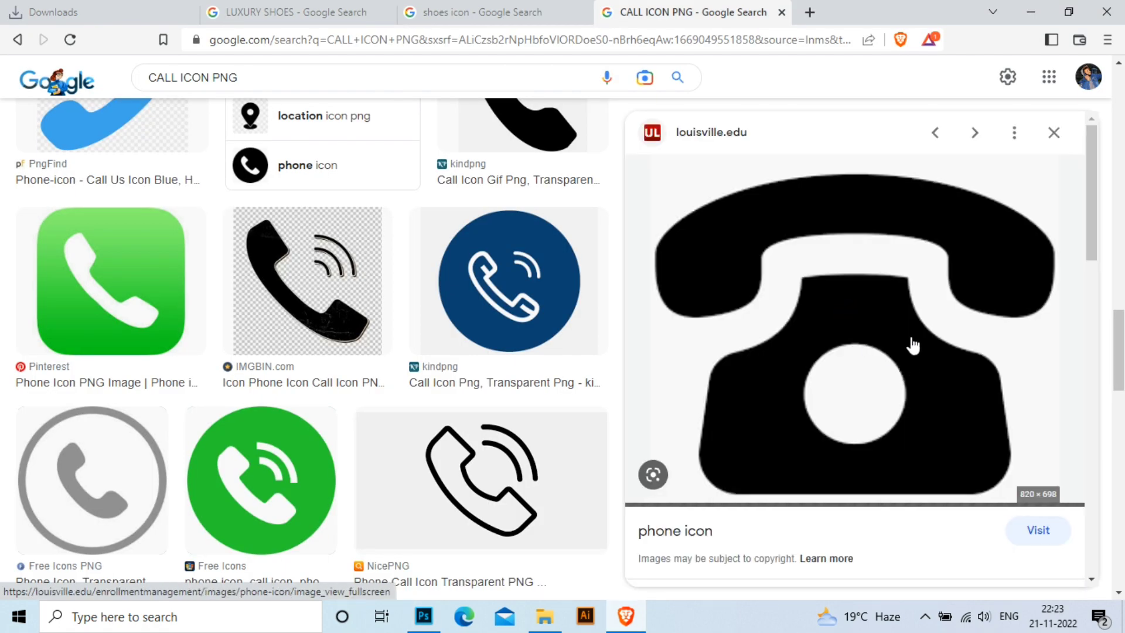
pyautogui.rightClick(685, 333)
pyautogui.click(741, 228)
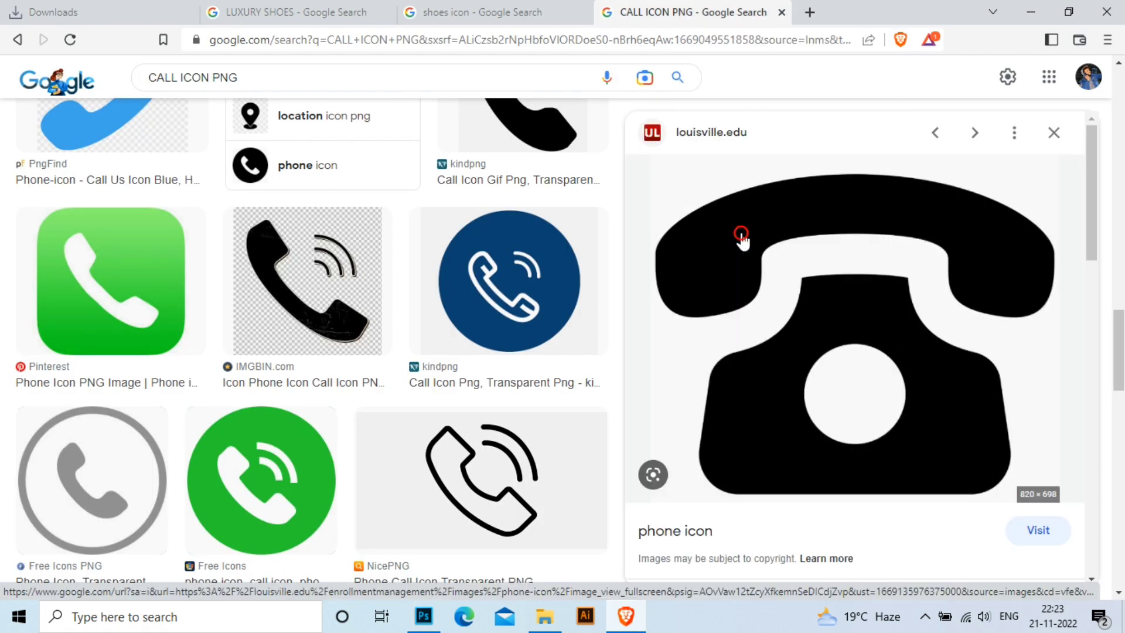
pyautogui.hotkey('alt', 'Tab')
pyautogui.hotkey('ctrl', 'v')
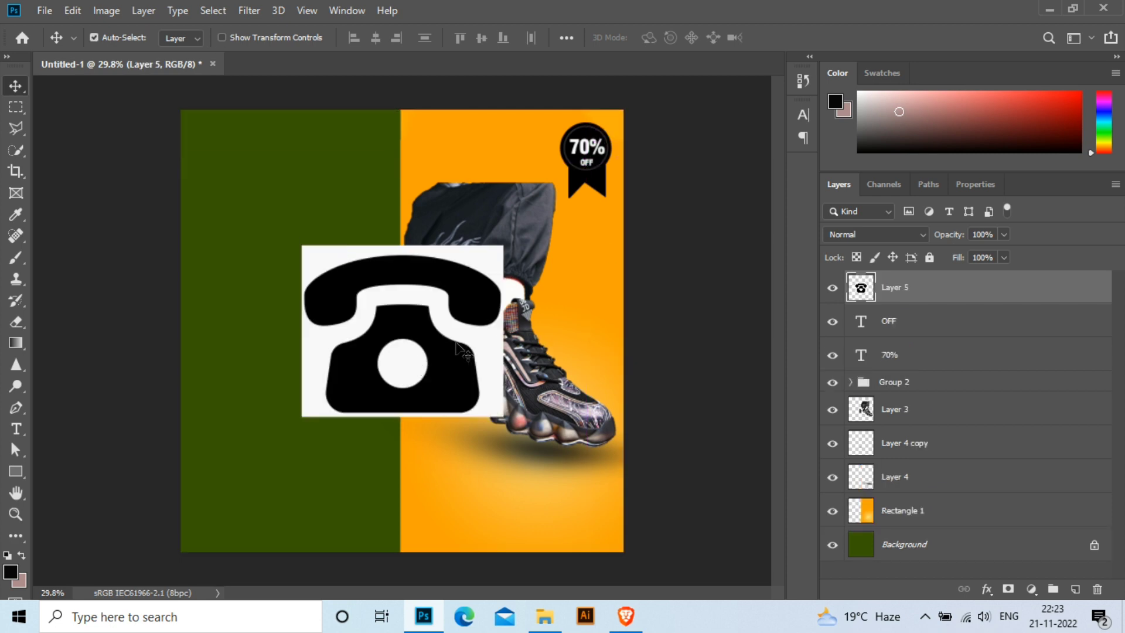
# Erase the telephone's white background with the Magic Eraser and enlarge the phone.
pyautogui.click(16, 322)
pyautogui.rightClick(17, 325)
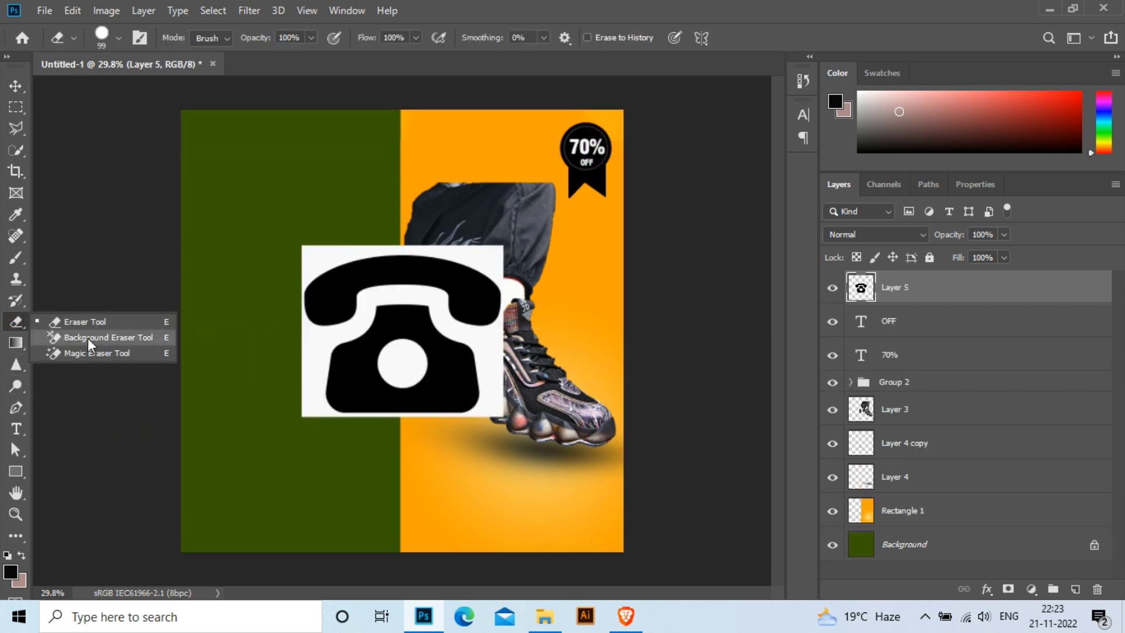
pyautogui.click(88, 354)
pyautogui.click(485, 256)
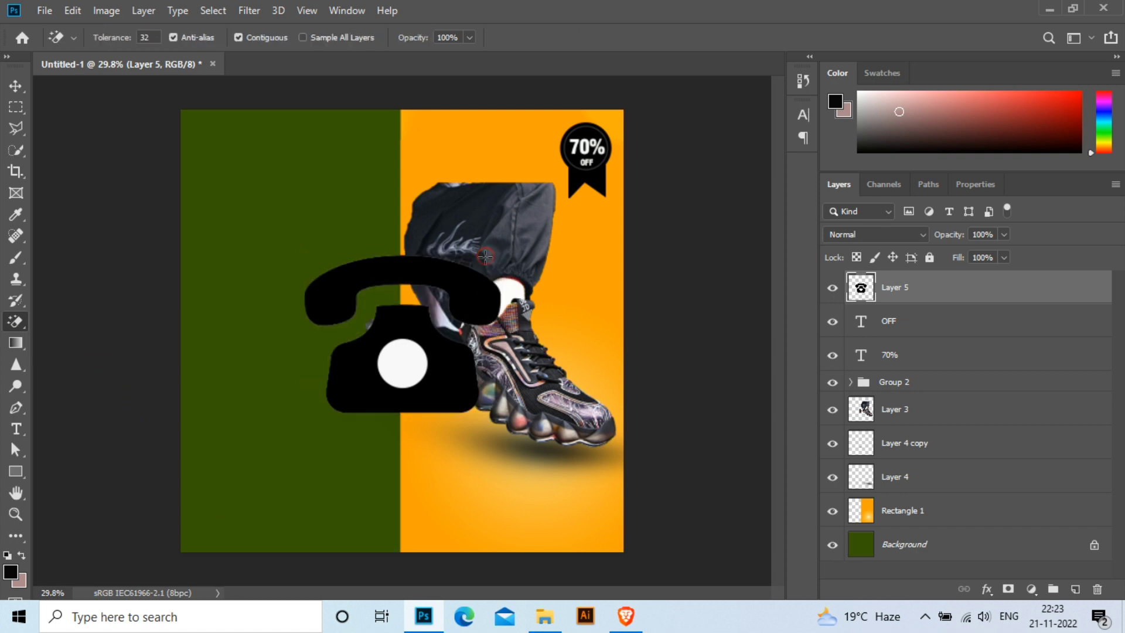
pyautogui.click(15, 85)
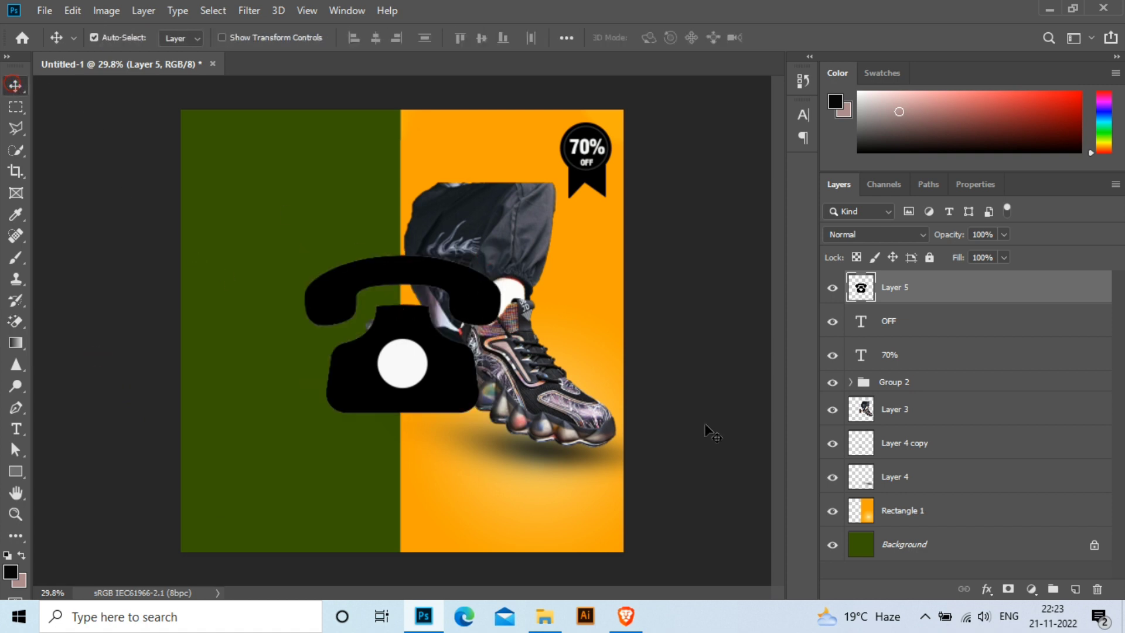
pyautogui.hotkey('ctrl', 't')
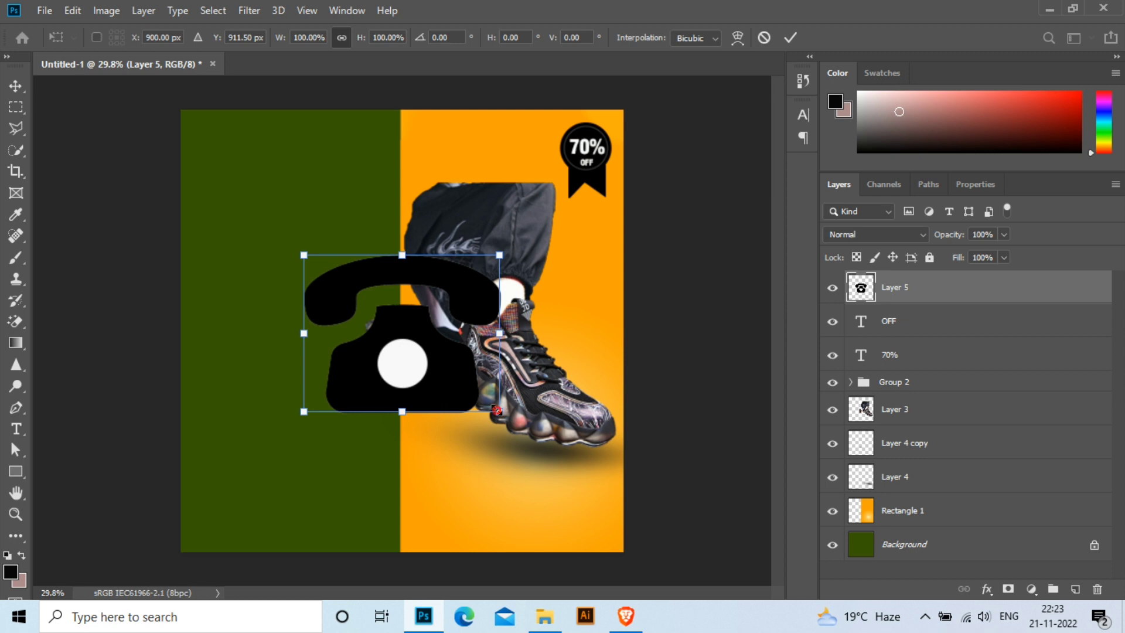
pyautogui.moveTo(497, 410); pyautogui.dragTo(546, 449)
pyautogui.press('Return')
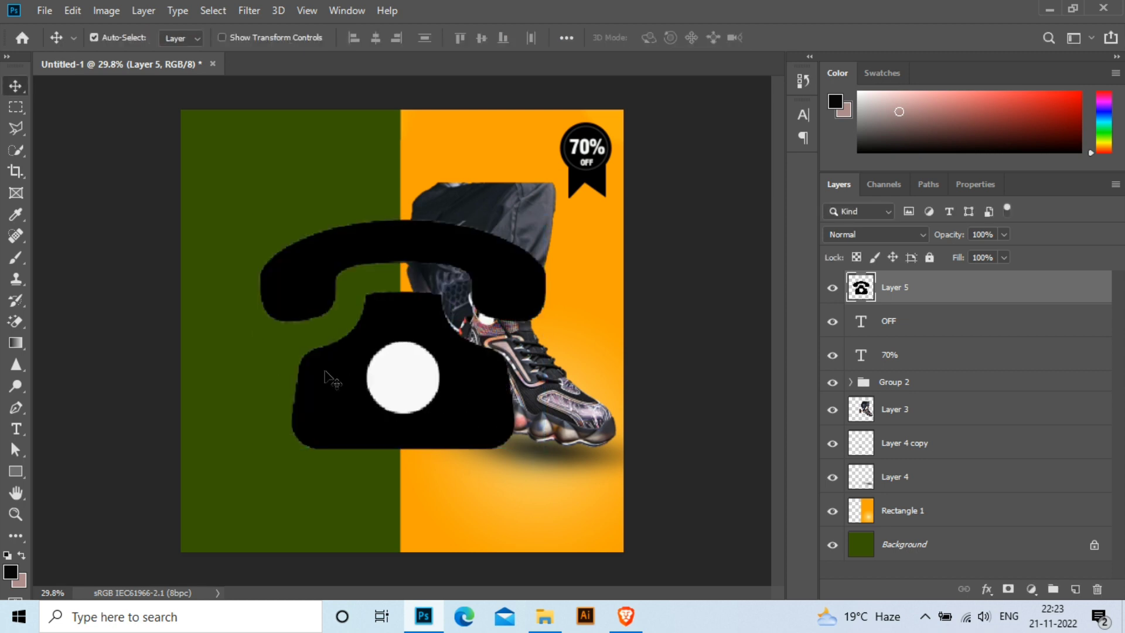
# Erase the white dial centre and shrink the telephone to about a fifth.
pyautogui.click(16, 321)
pyautogui.click(399, 388)
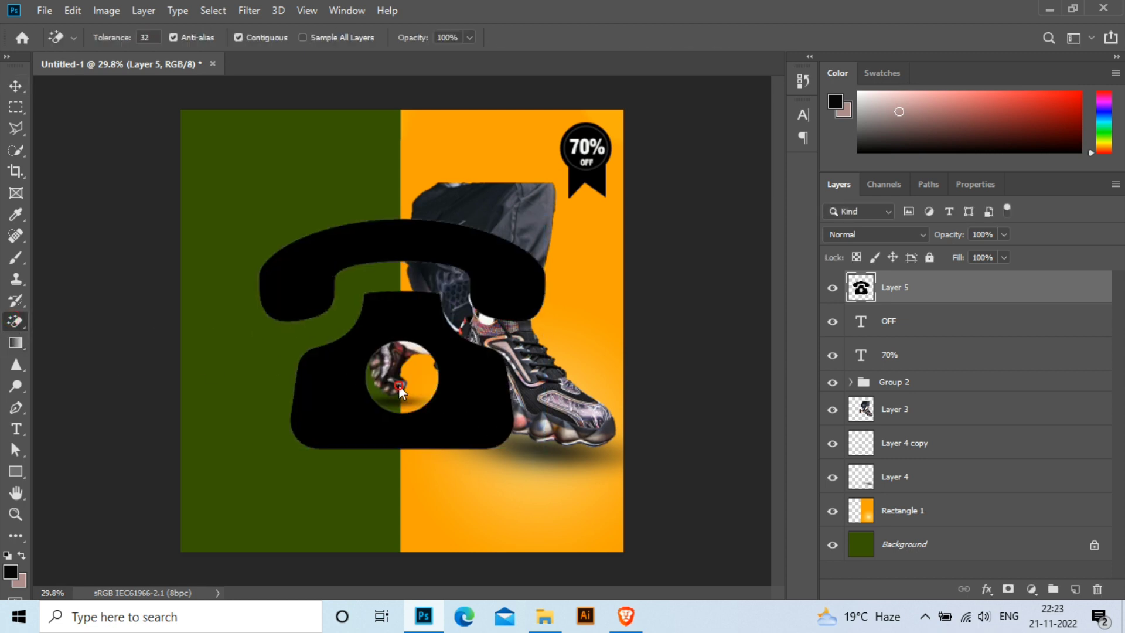
pyautogui.hotkey('ctrl', 't')
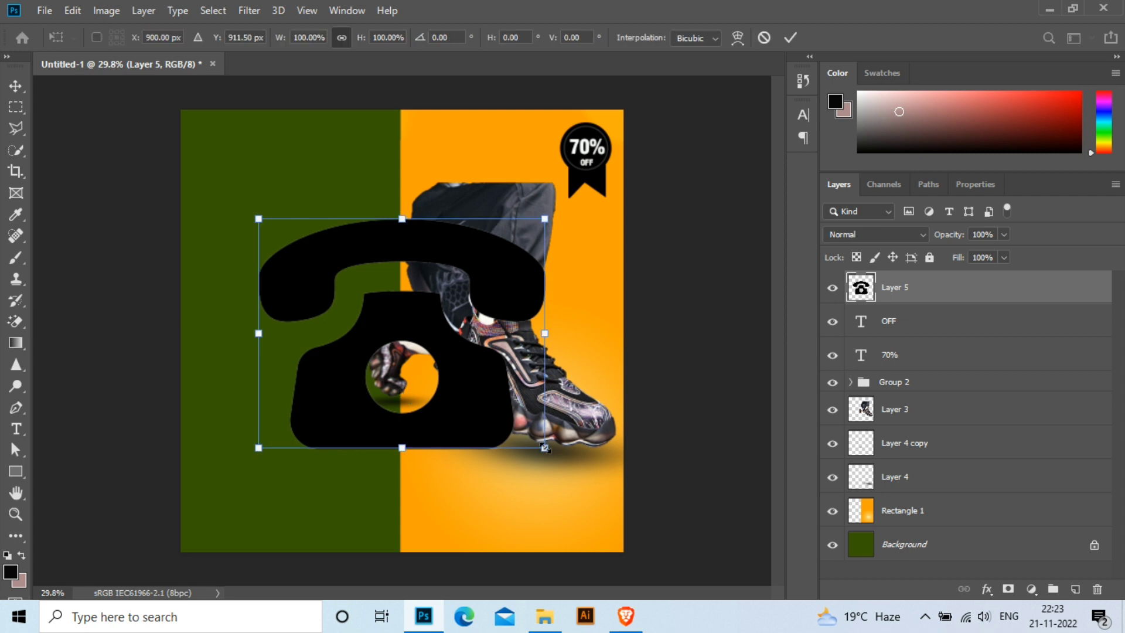
pyautogui.moveTo(545, 449)
pyautogui.mouseDown()
pyautogui.moveTo(414, 345)
pyautogui.moveTo(433, 463)
pyautogui.mouseUp()
pyautogui.scroll(3, 433, 463)
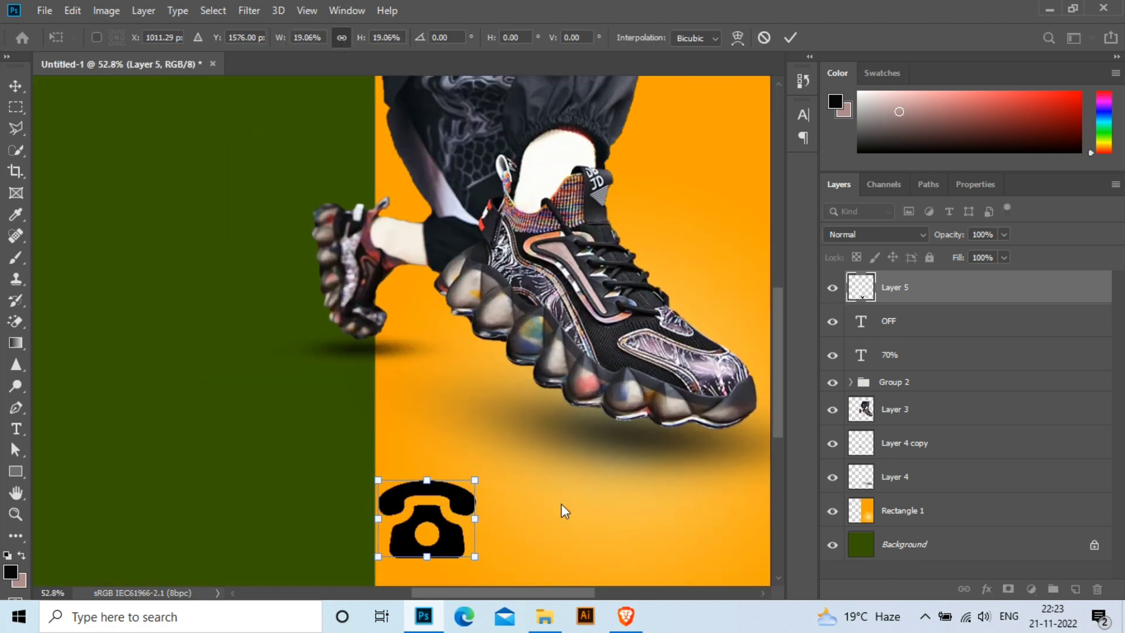
pyautogui.press('Return')
# Rescale the telephone to a small icon, about 42%, and move it low on the orange panel.
pyautogui.press('e')
pyautogui.scroll(-3, 615, 498)
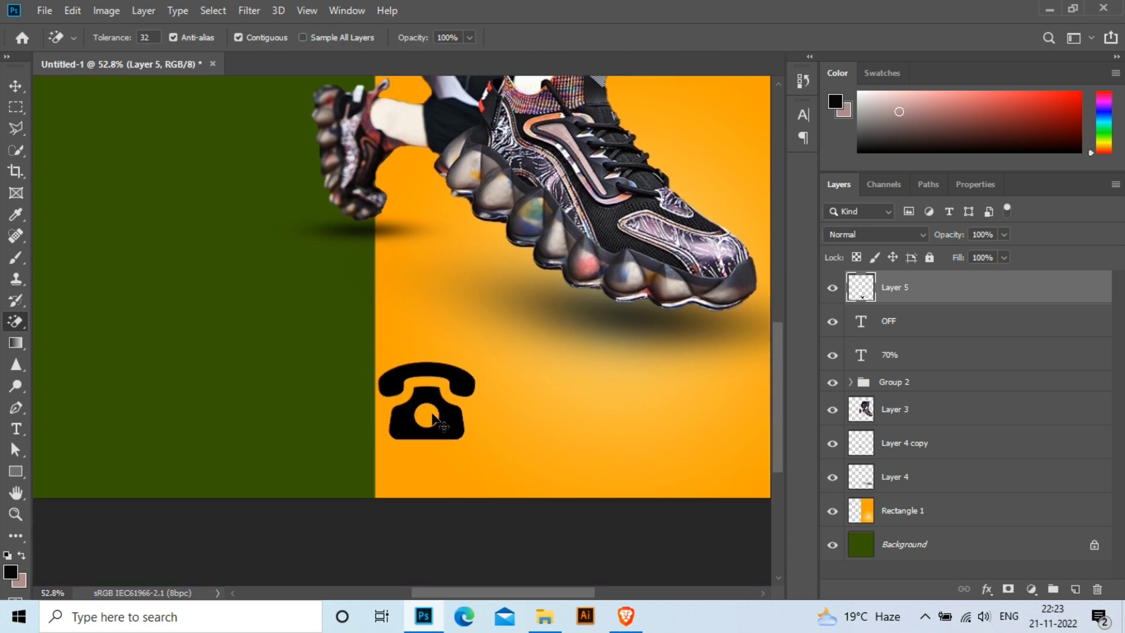
pyautogui.hotkey('ctrl', 't')
pyautogui.moveTo(476, 440); pyautogui.dragTo(464, 436)
pyautogui.scroll(-2, 468, 428)
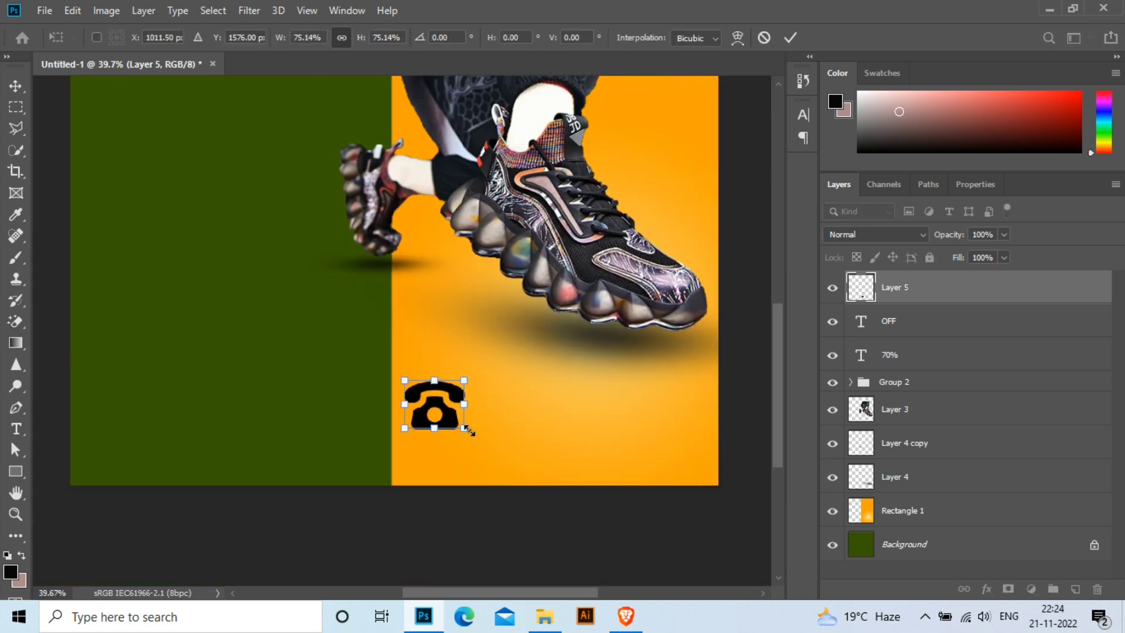
pyautogui.scroll(-2, 469, 429)
pyautogui.scroll(2, 469, 429)
pyautogui.scroll(1, 469, 431)
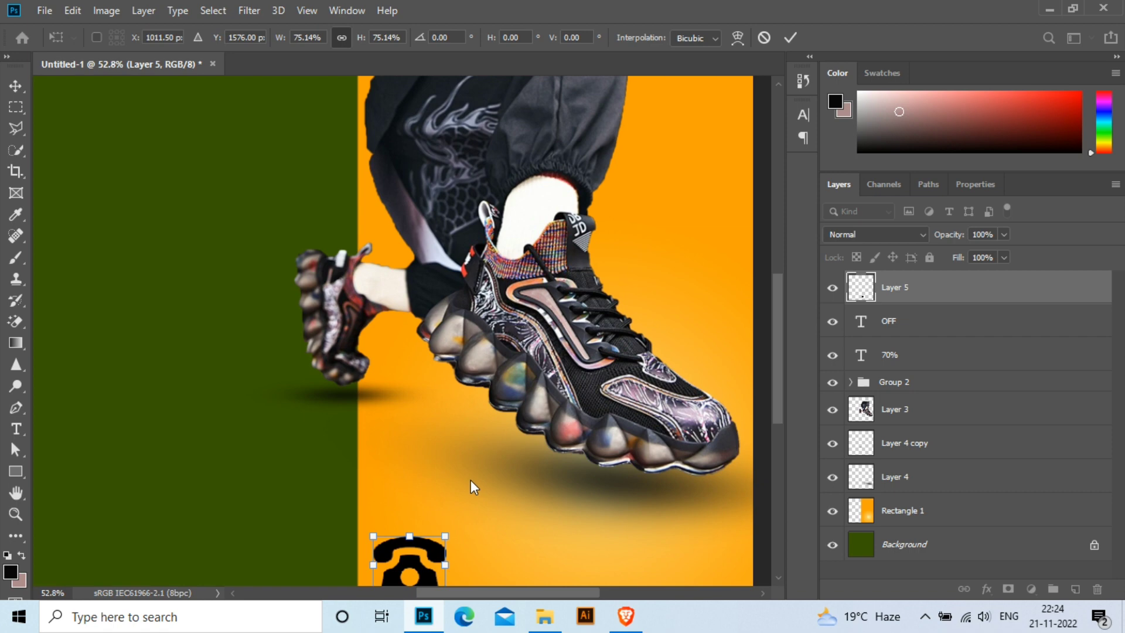
pyautogui.scroll(1, 497, 537)
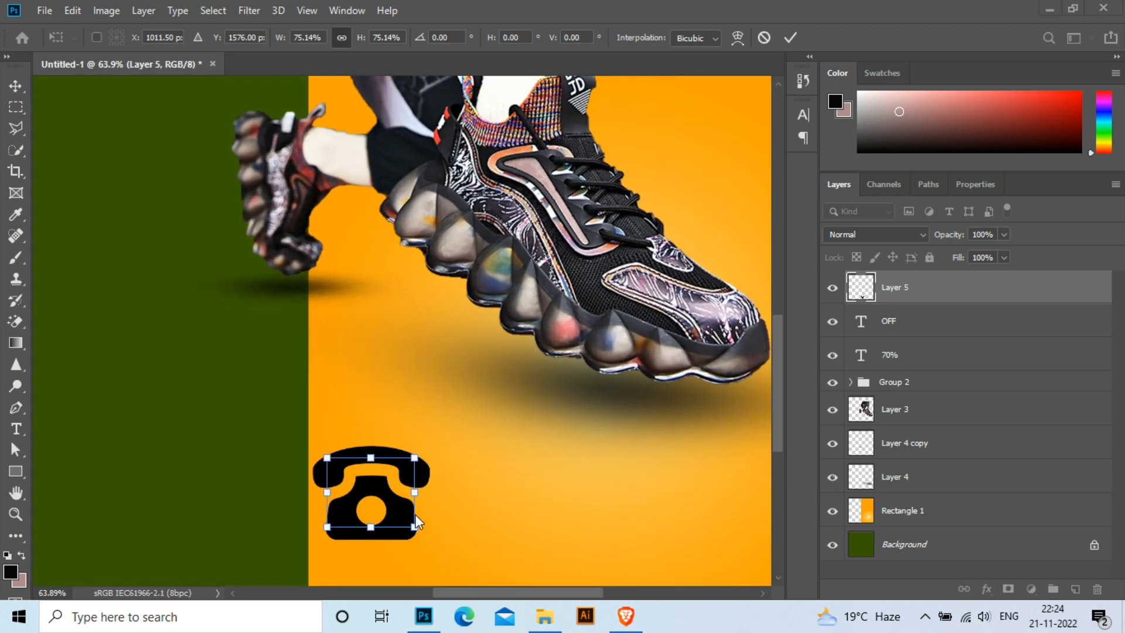
pyautogui.moveTo(415, 526)
pyautogui.mouseDown()
pyautogui.moveTo(395, 511)
pyautogui.moveTo(393, 545)
pyautogui.mouseUp()
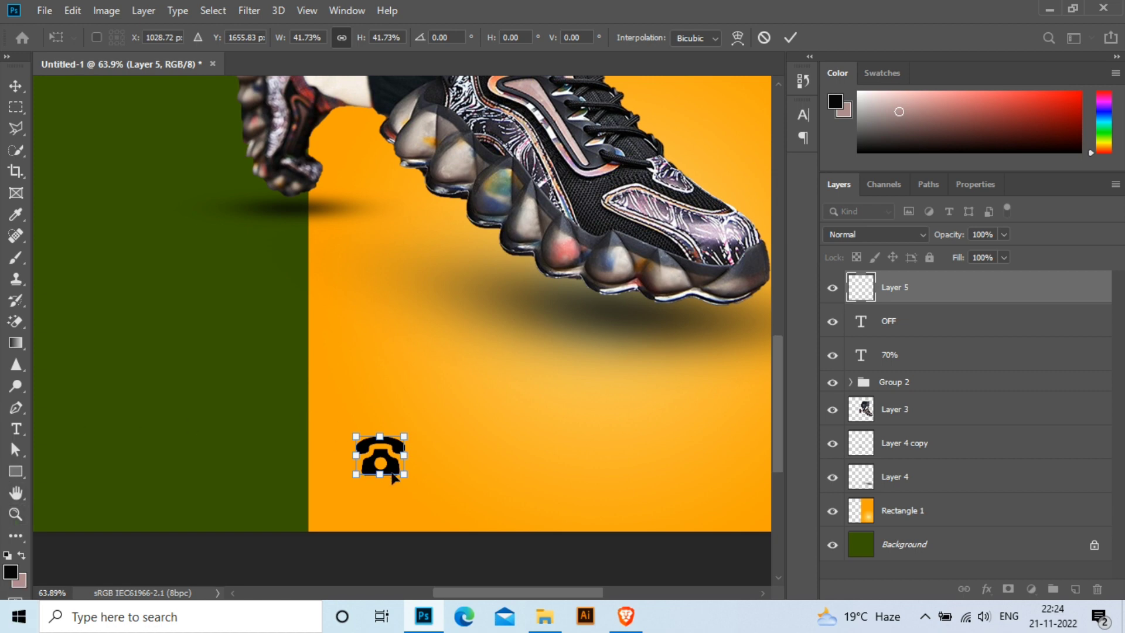
pyautogui.moveTo(392, 477); pyautogui.dragTo(438, 454)
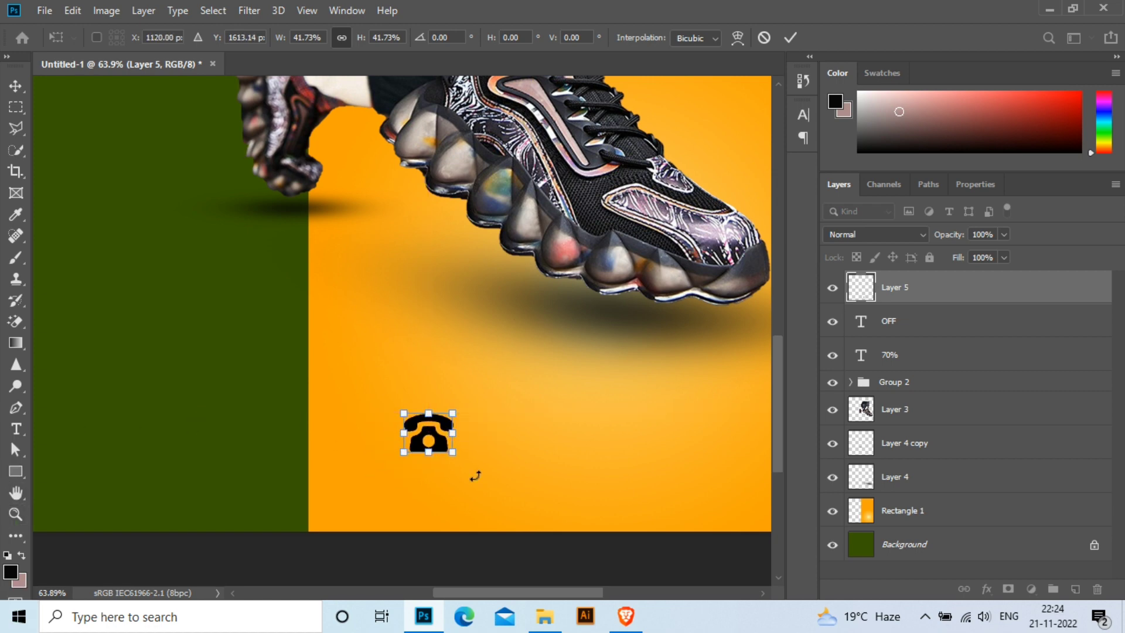
# Type the phone number 123-456-789 beside the telephone icon.
pyautogui.press('Return')
pyautogui.press('t')
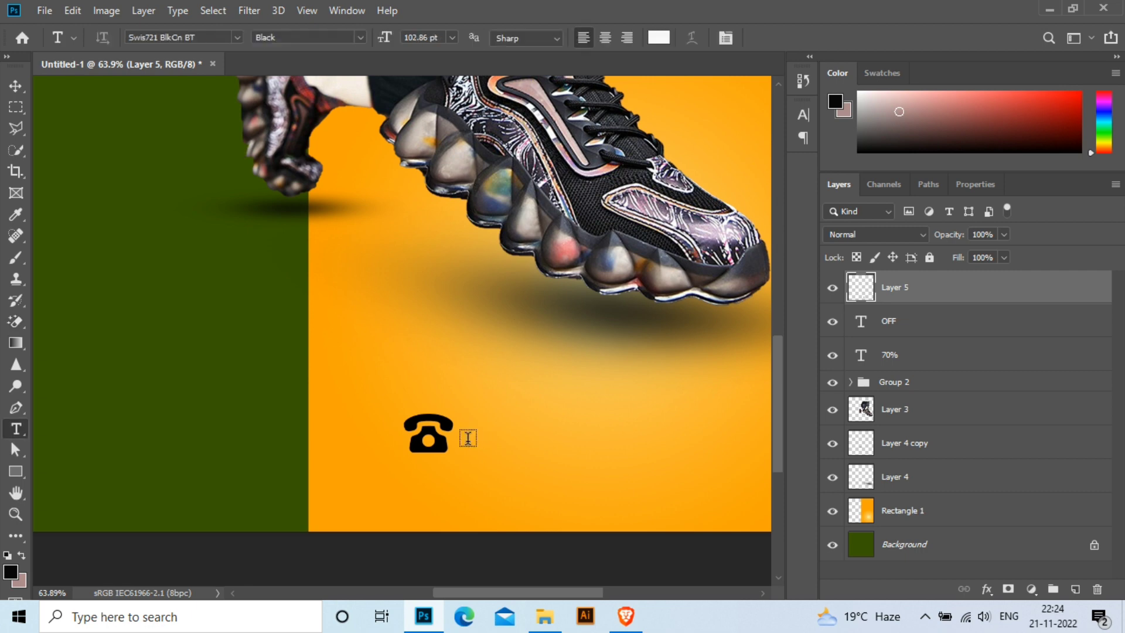
pyautogui.click(468, 440)
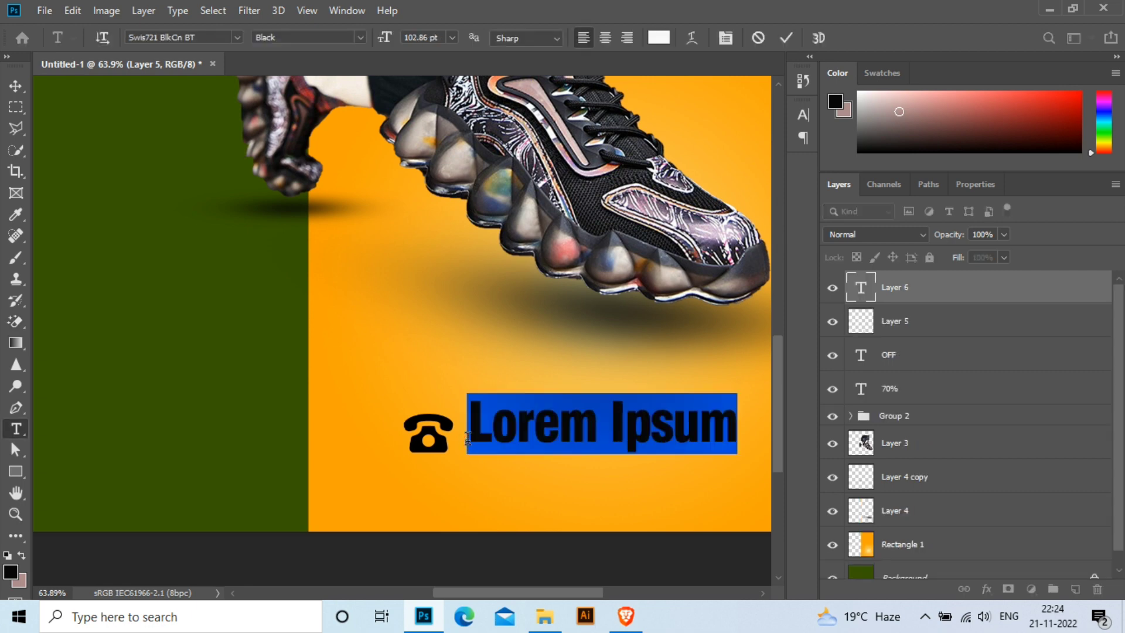
pyautogui.write('123-446')
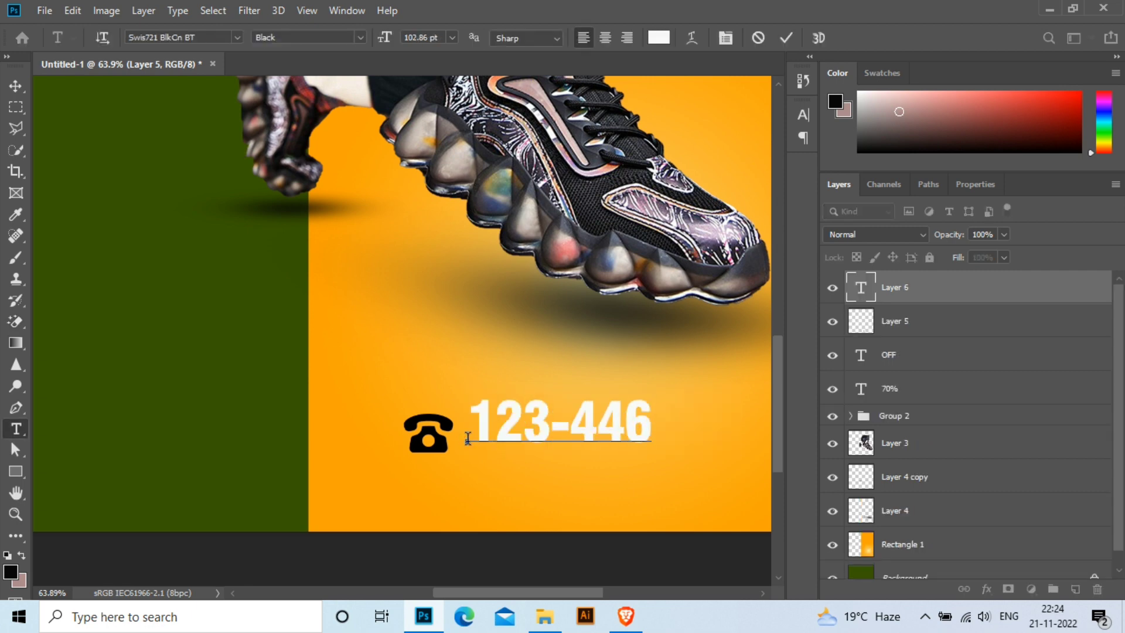
pyautogui.press('BackSpace')
pyautogui.press('BackSpace')
pyautogui.write('56')
pyautogui.write('-789')
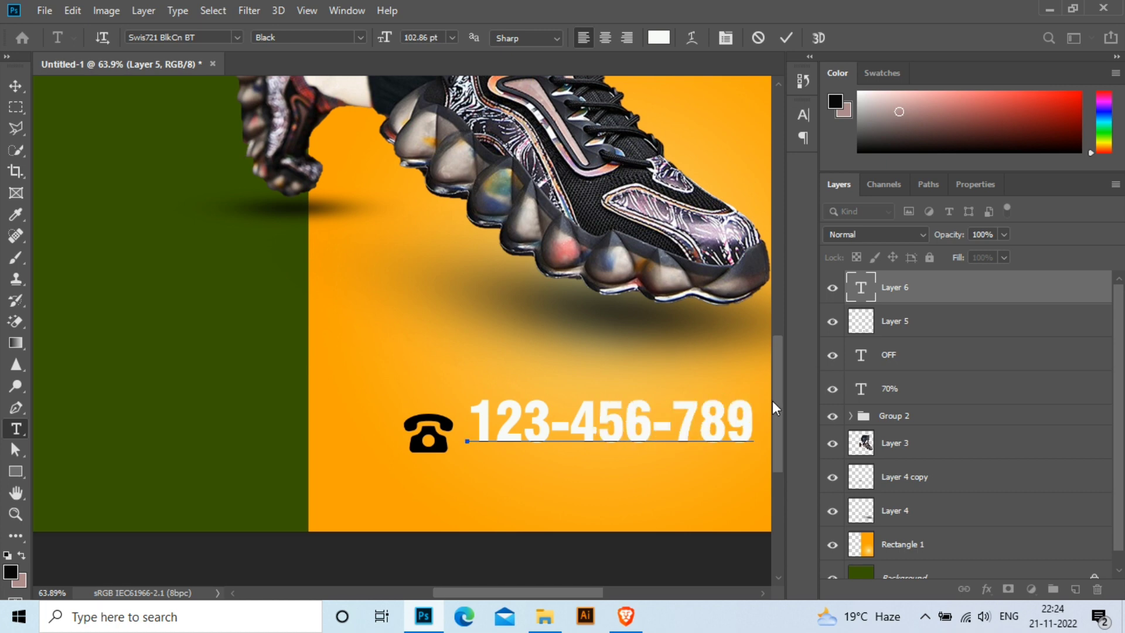
pyautogui.click(16, 86)
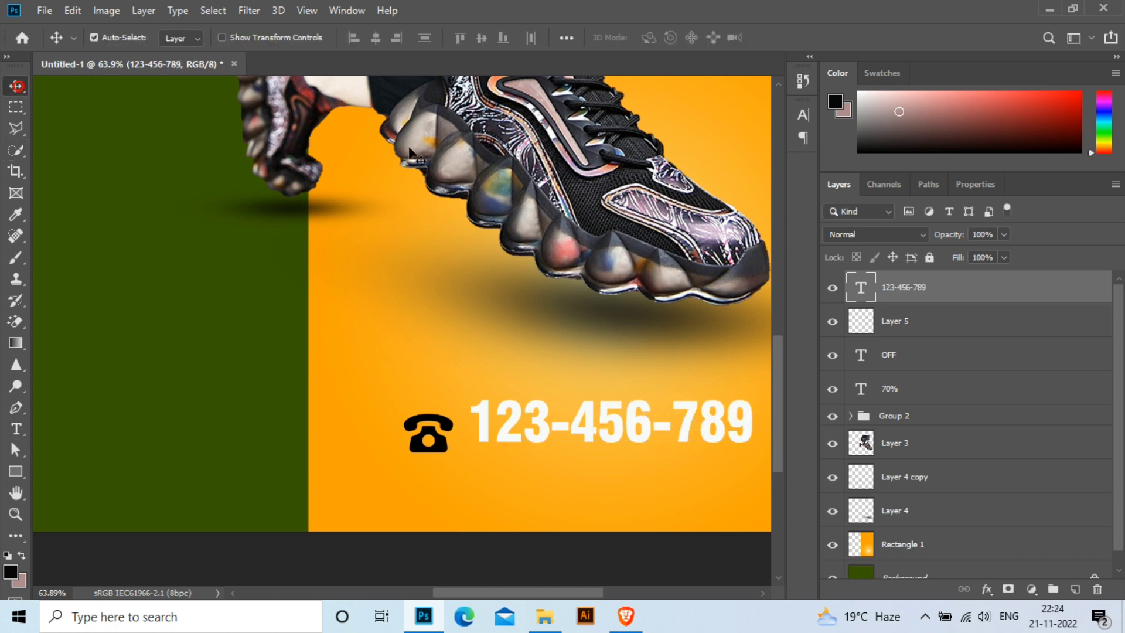
# Make the phone number slightly smaller, 91 pt, and colour it black.
pyautogui.click(973, 185)
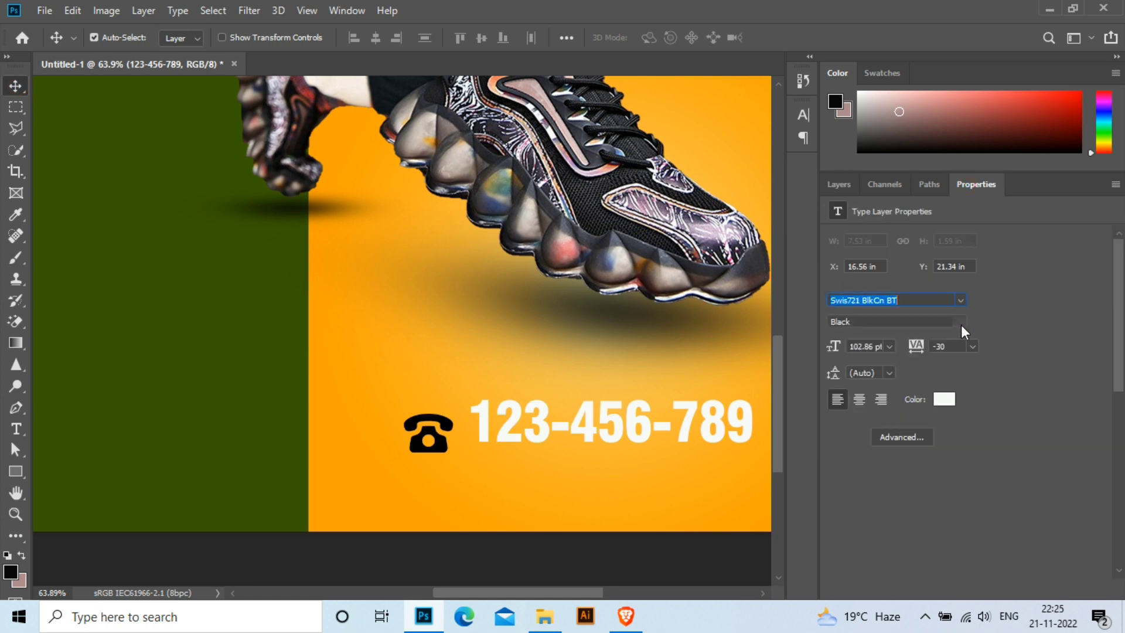
pyautogui.click(890, 345)
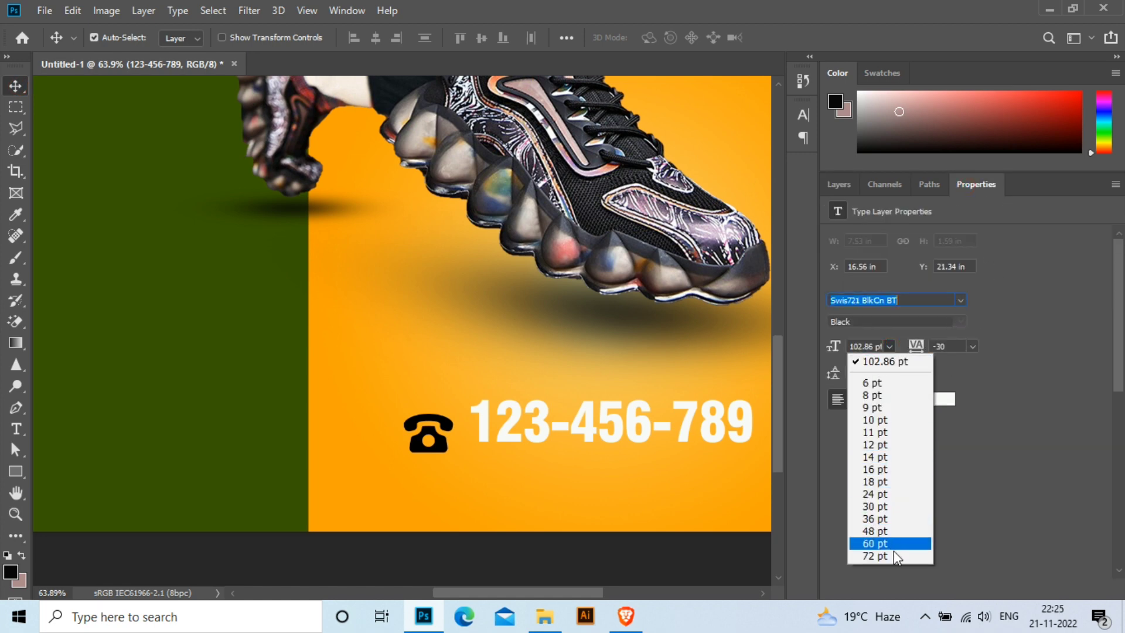
pyautogui.click(892, 551)
pyautogui.doubleClick(864, 347)
pyautogui.write('101')
pyautogui.press('Return')
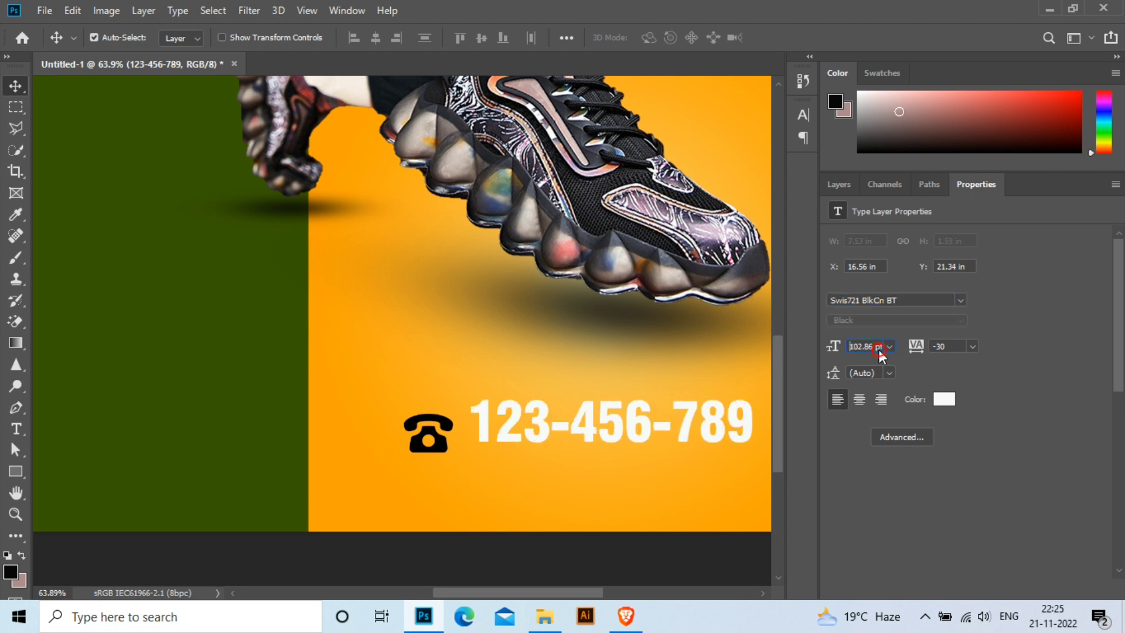
pyautogui.write('91')
pyautogui.press('Return')
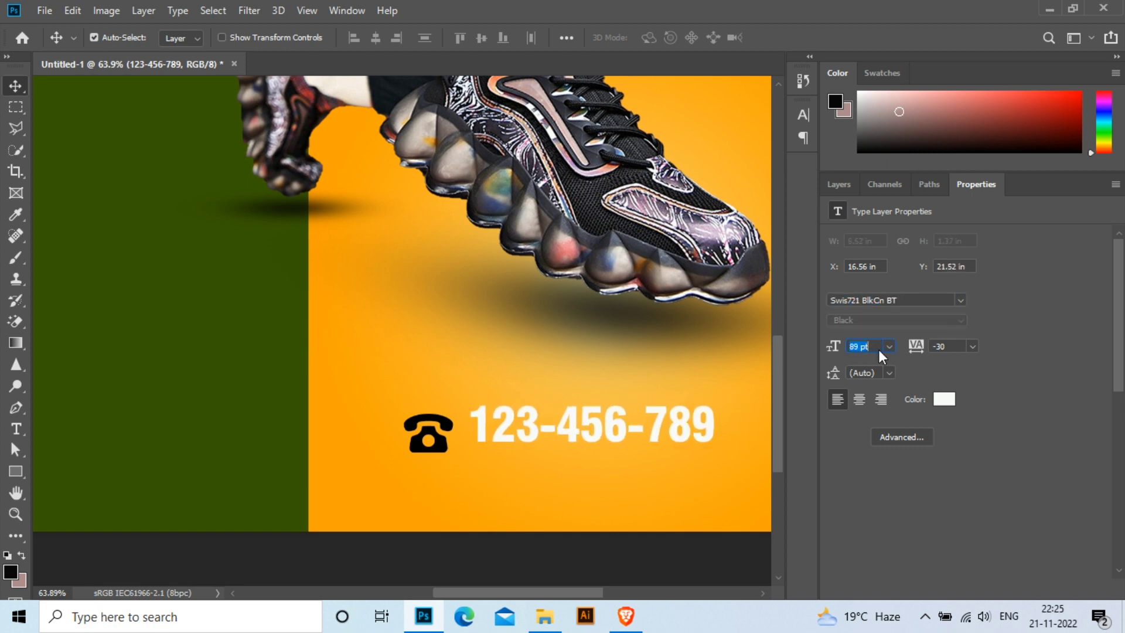
pyautogui.click(944, 399)
pyautogui.click(689, 444)
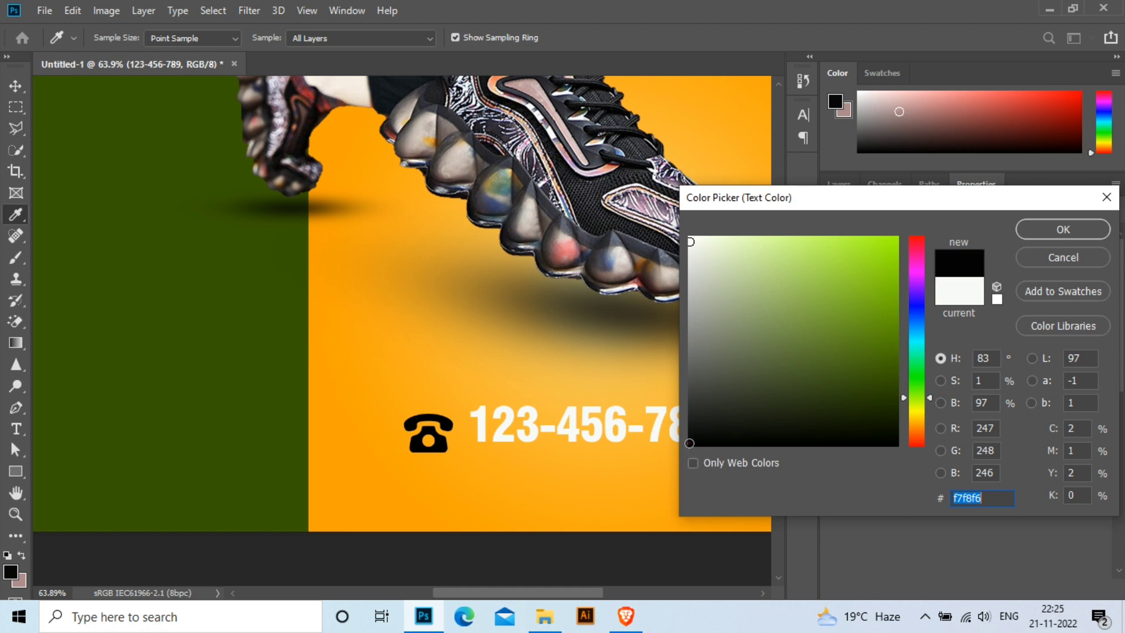
pyautogui.click(1063, 229)
# Vertically centre the number with the phone icon (Layer 5) and set opacity to 95%.
pyautogui.click(839, 184)
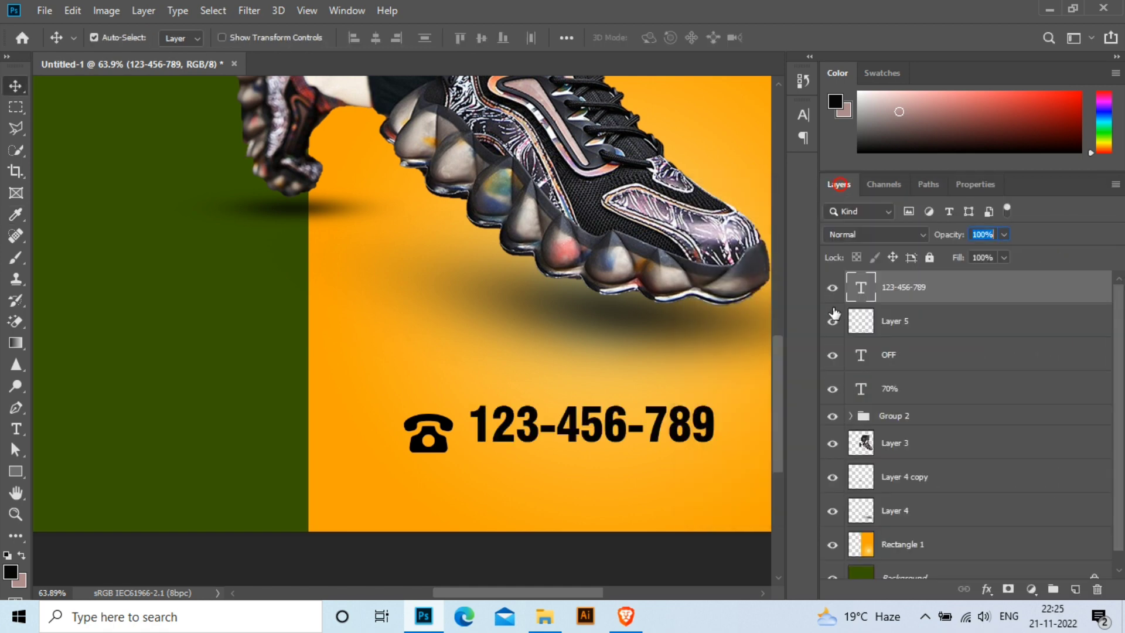
pyautogui.keyDown('ctrl'); pyautogui.click(889, 322); pyautogui.keyUp('ctrl')
pyautogui.click(481, 38)
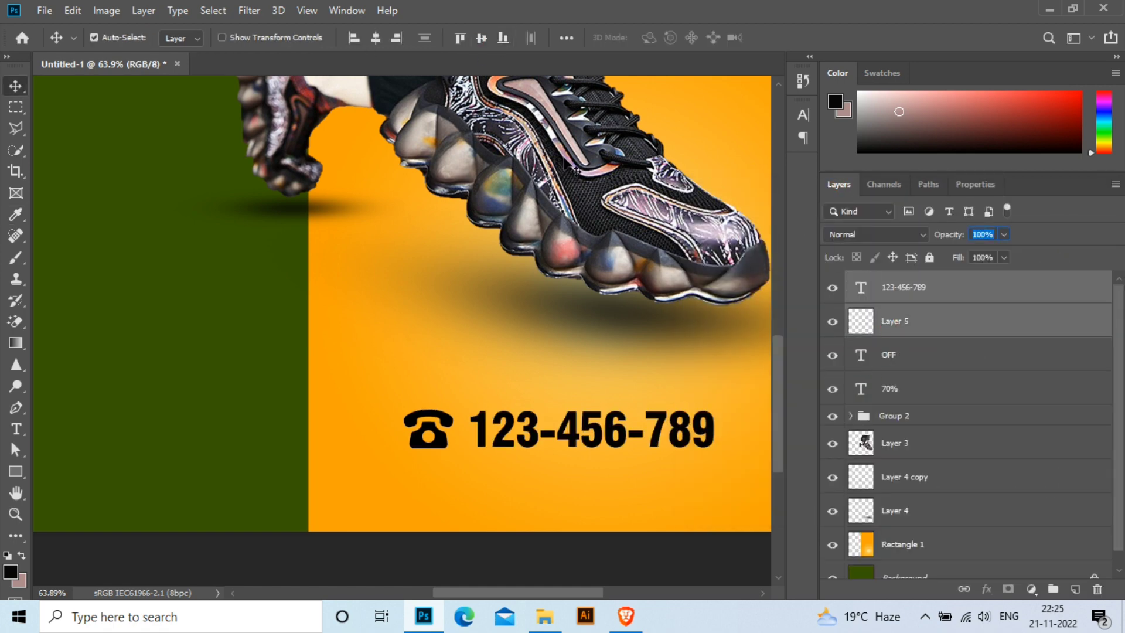
pyautogui.write('95')
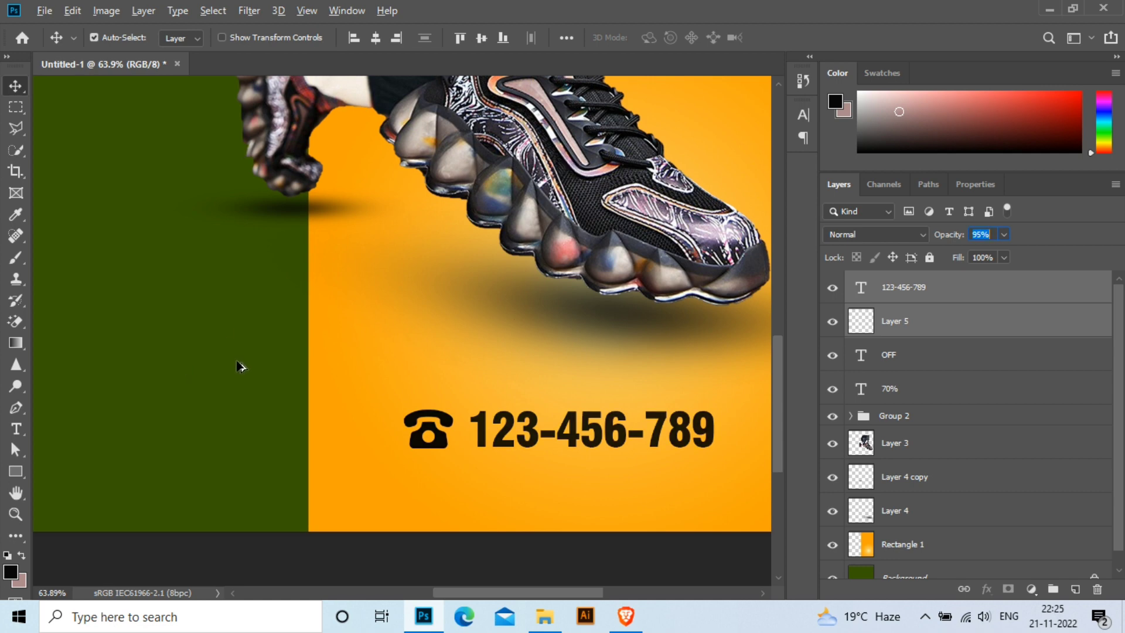
pyautogui.click(600, 540)
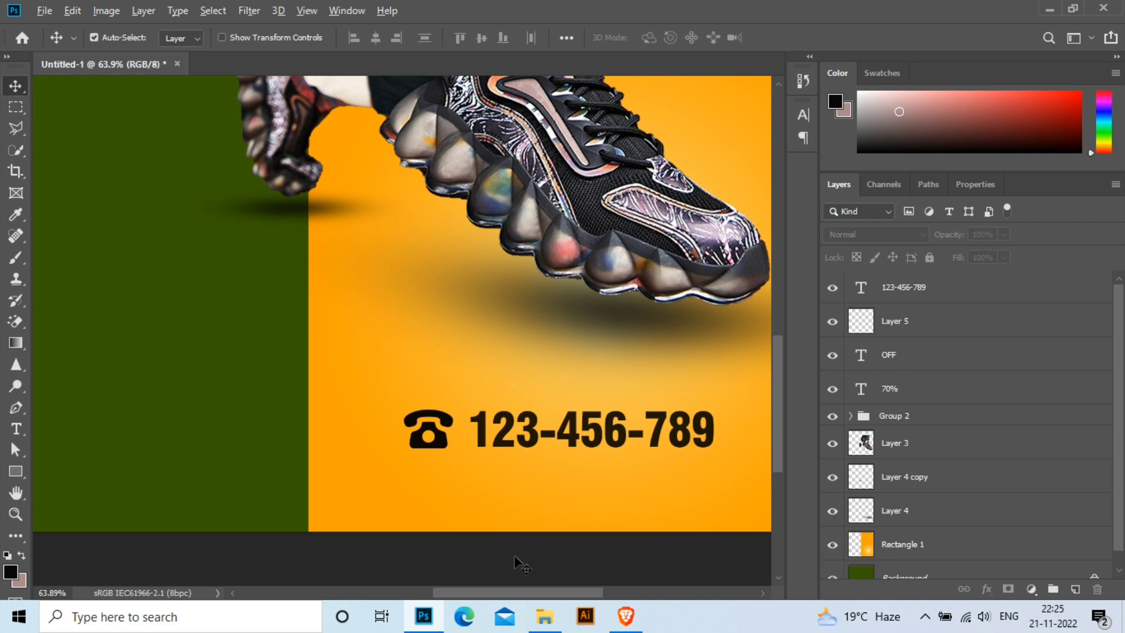
pyautogui.scroll(-3, 515, 555)
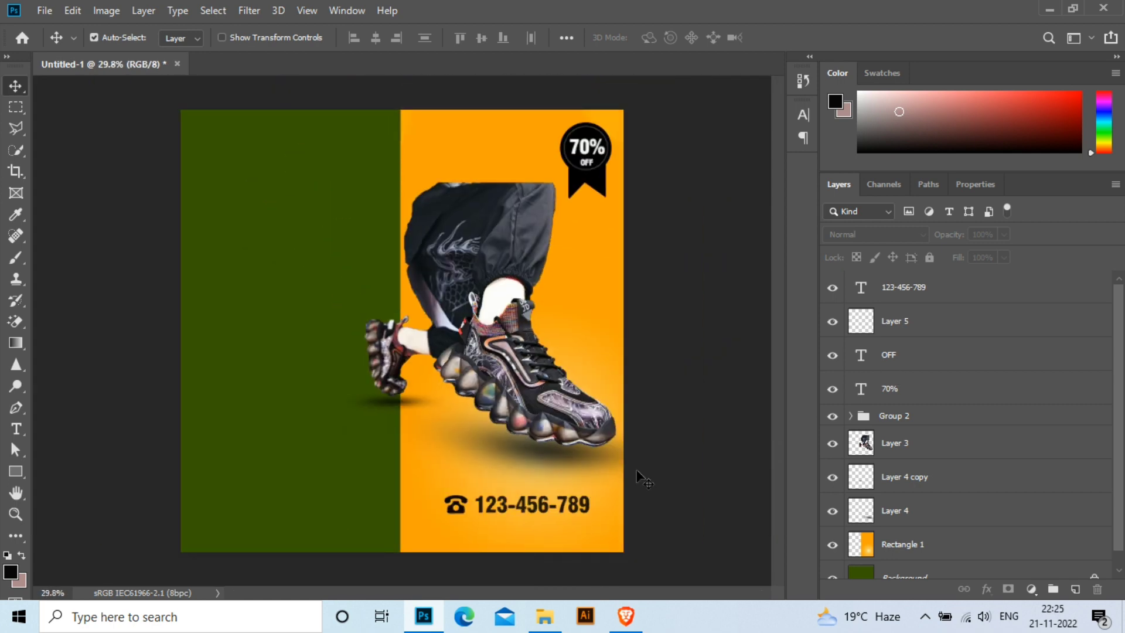
# Change the phone number to read 123 456 789, with spaces instead of hyphens.
pyautogui.click(904, 290)
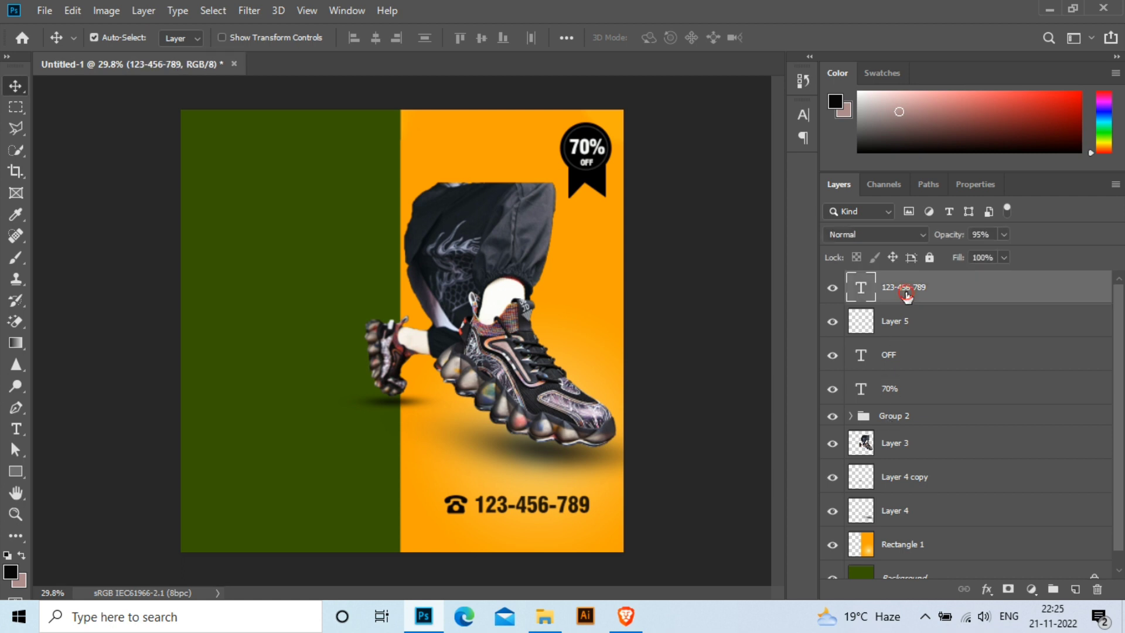
pyautogui.press('t')
pyautogui.click(516, 505)
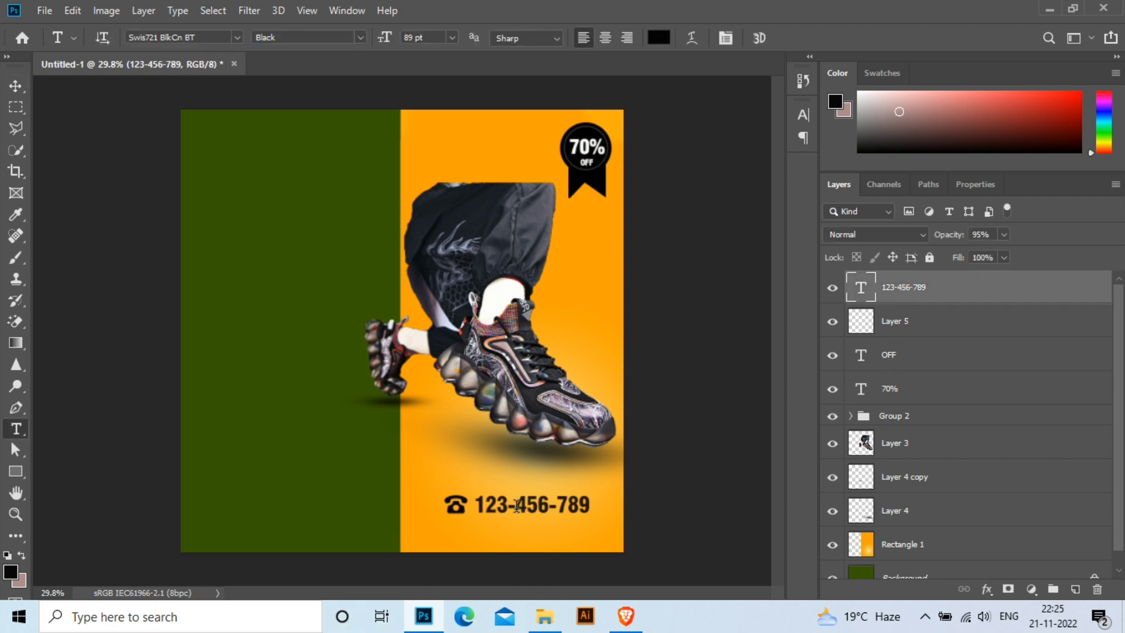
pyautogui.press('BackSpace')
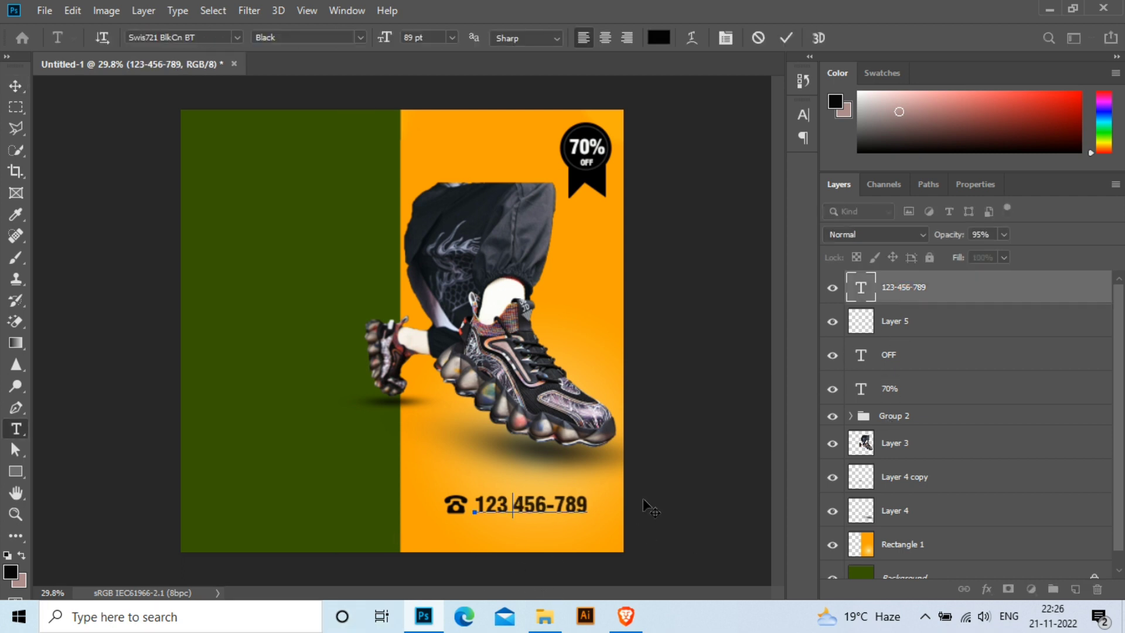
pyautogui.press('BackSpace')
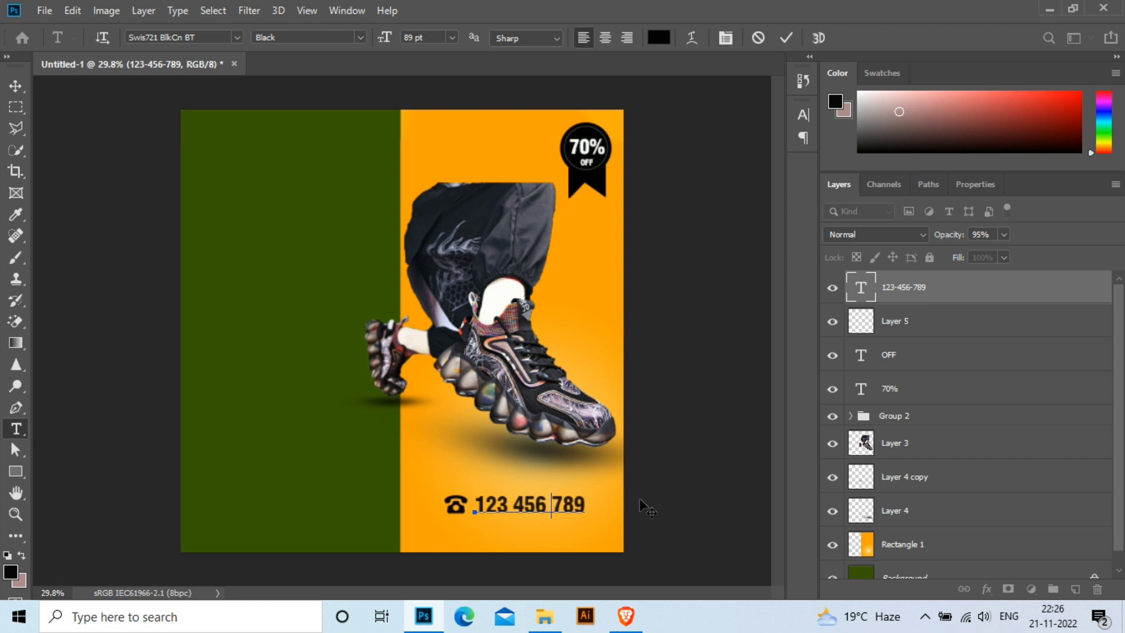
pyautogui.click(921, 319)
# Scale the number and phone icon to about three quarters and nudge them left and down.
pyautogui.keyDown('shift'); pyautogui.click(919, 287); pyautogui.keyUp('shift')
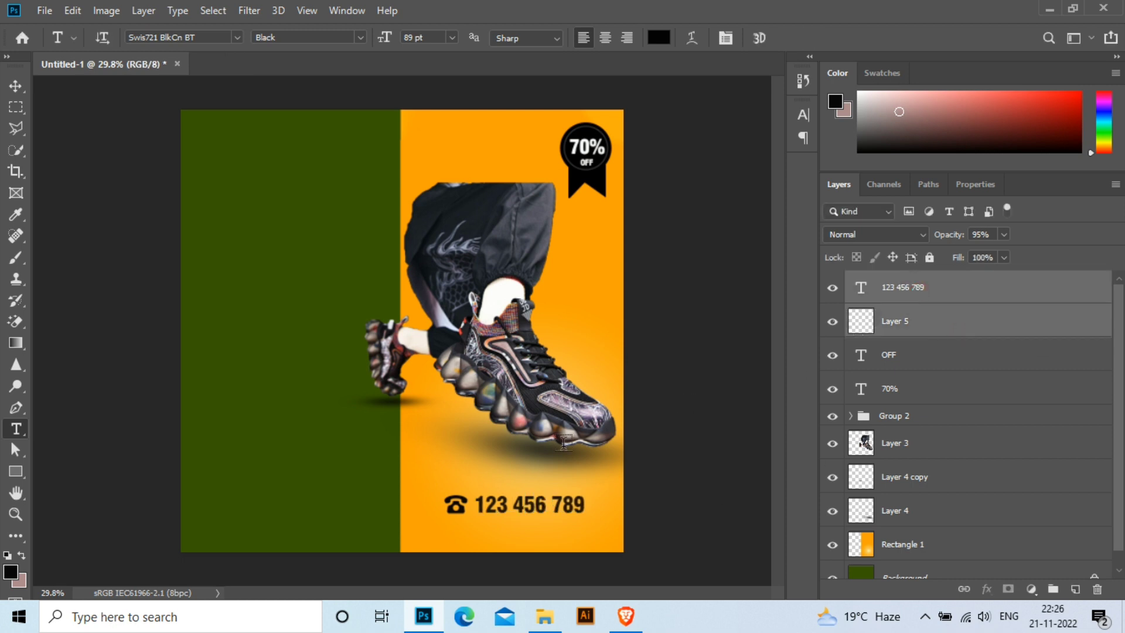
pyautogui.hotkey('ctrl', 't')
pyautogui.moveTo(584, 511); pyautogui.dragTo(567, 508)
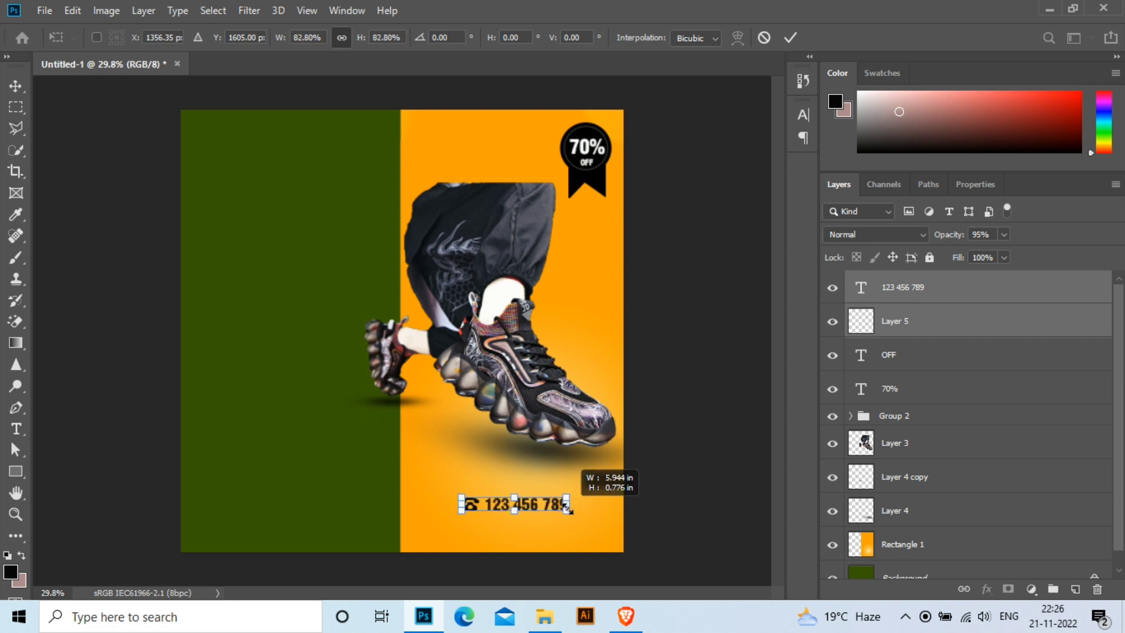
pyautogui.press('Return')
pyautogui.press('t')
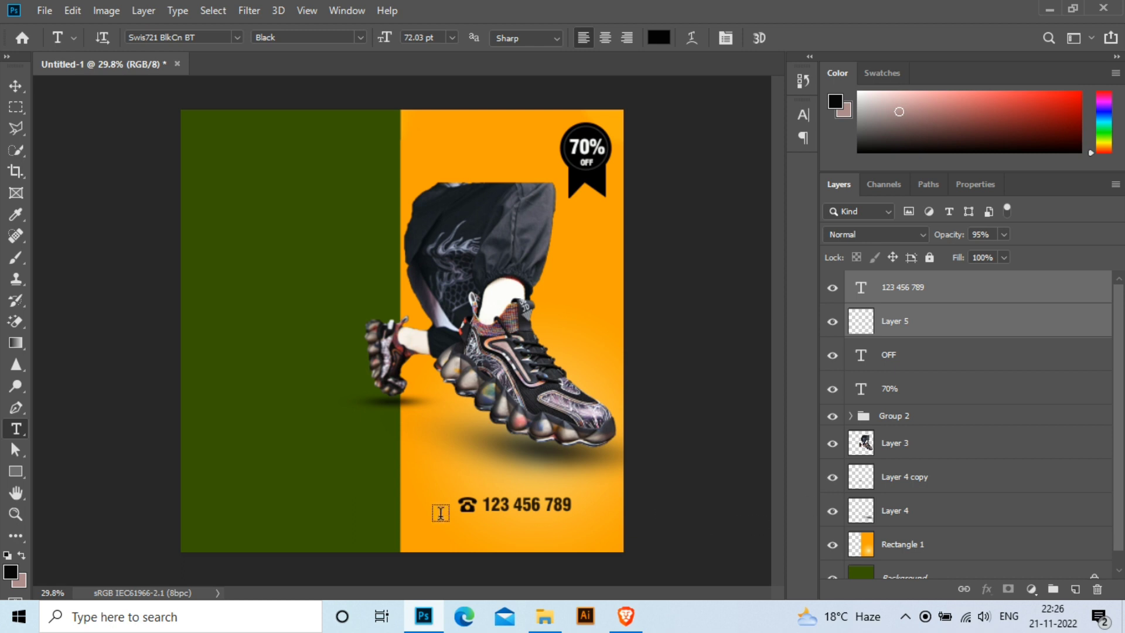
pyautogui.click(13, 82)
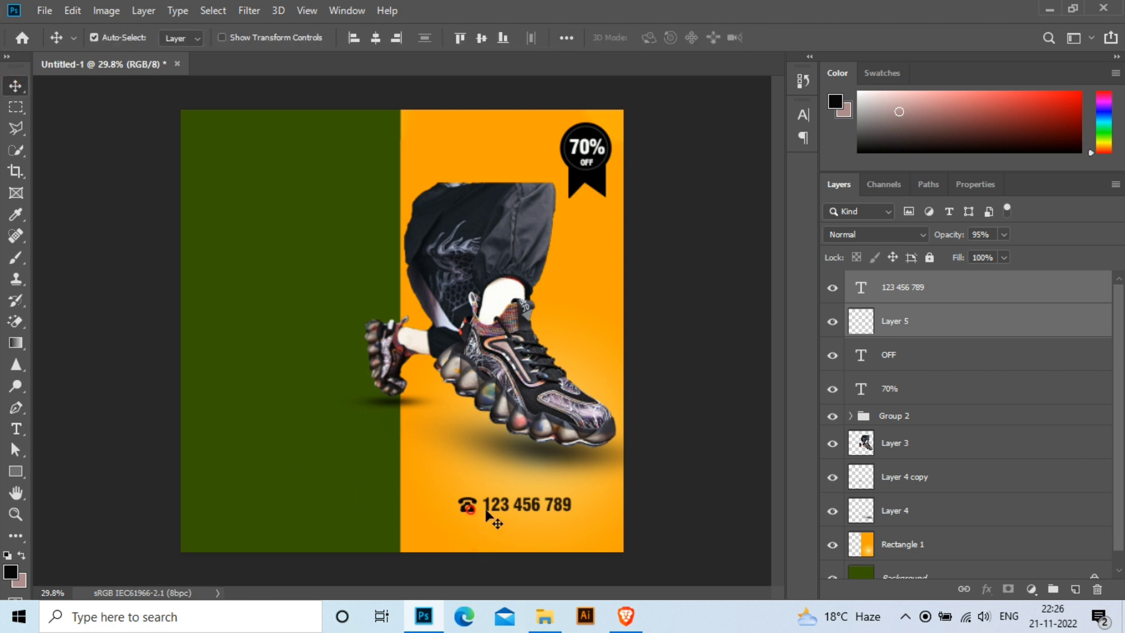
pyautogui.hotkey('shift', 'Left')
pyautogui.click(899, 325)
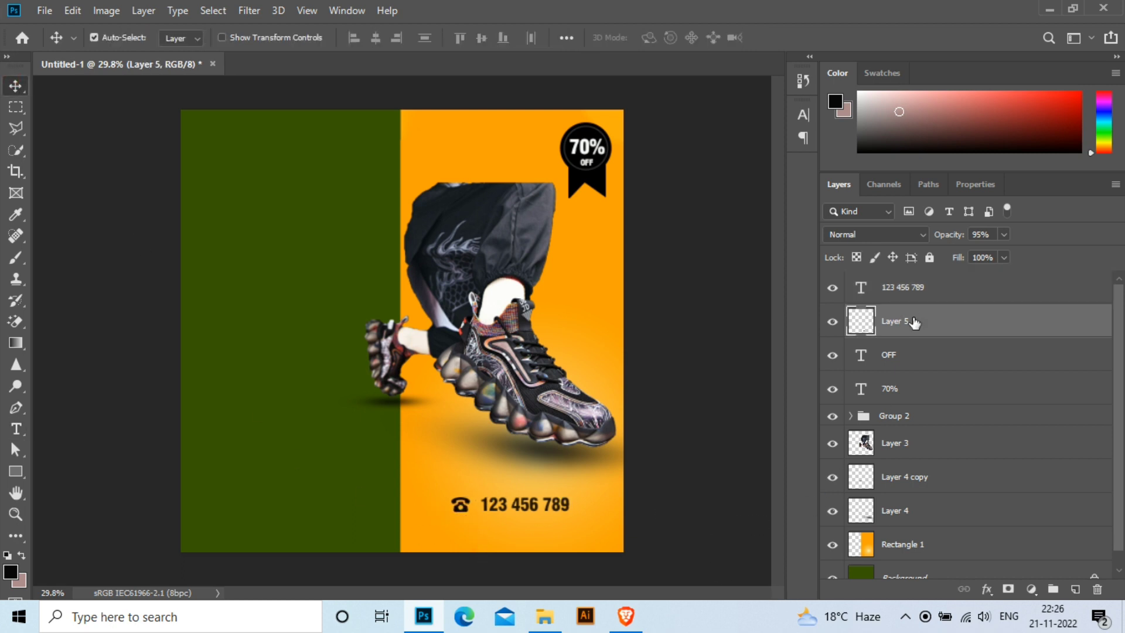
pyautogui.keyDown('shift'); pyautogui.click(572, 514); pyautogui.keyUp('shift')
pyautogui.hotkey('shift', 'Down')
pyautogui.hotkey('shift', 'Down')
pyautogui.hotkey('shift', 'Down')
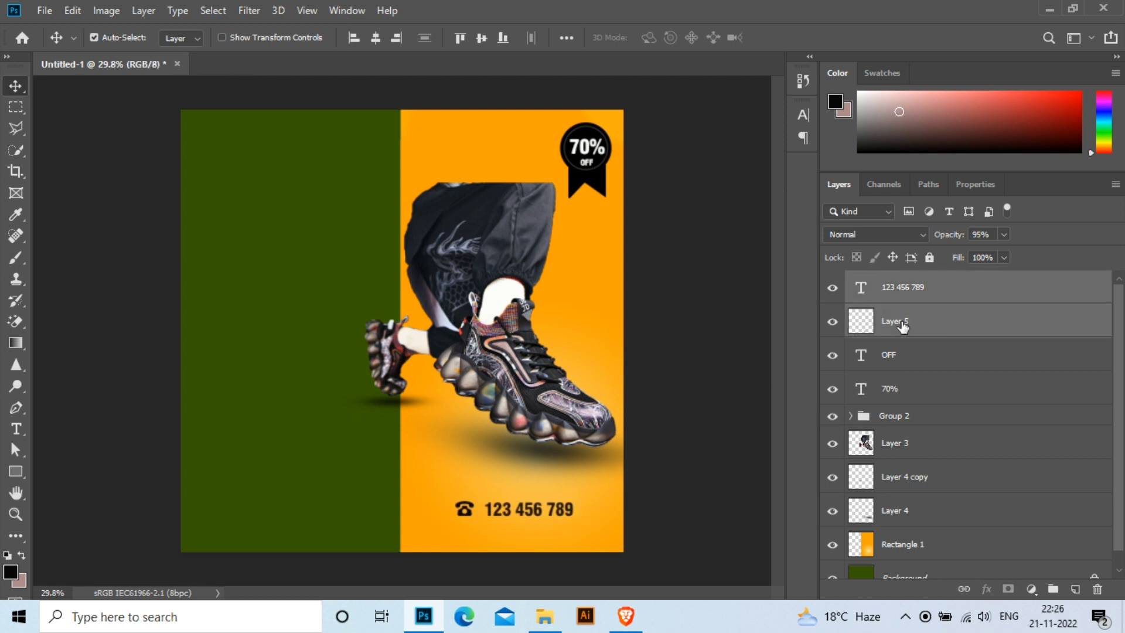
pyautogui.hotkey('shift', 'Down')
pyautogui.hotkey('shift', 'Down')
# Check the phone number's text colour in Properties, leaving it unchanged.
pyautogui.keyDown('ctrl'); pyautogui.click(902, 322); pyautogui.keyUp('ctrl')
pyautogui.click(976, 184)
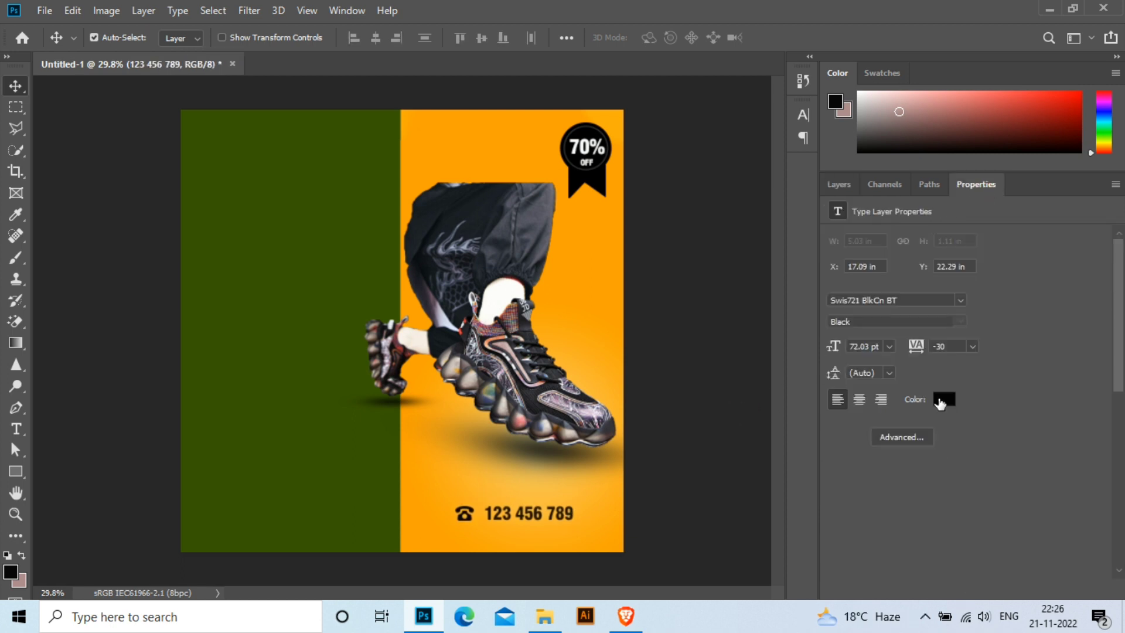
pyautogui.click(944, 399)
pyautogui.click(1059, 229)
pyautogui.click(839, 184)
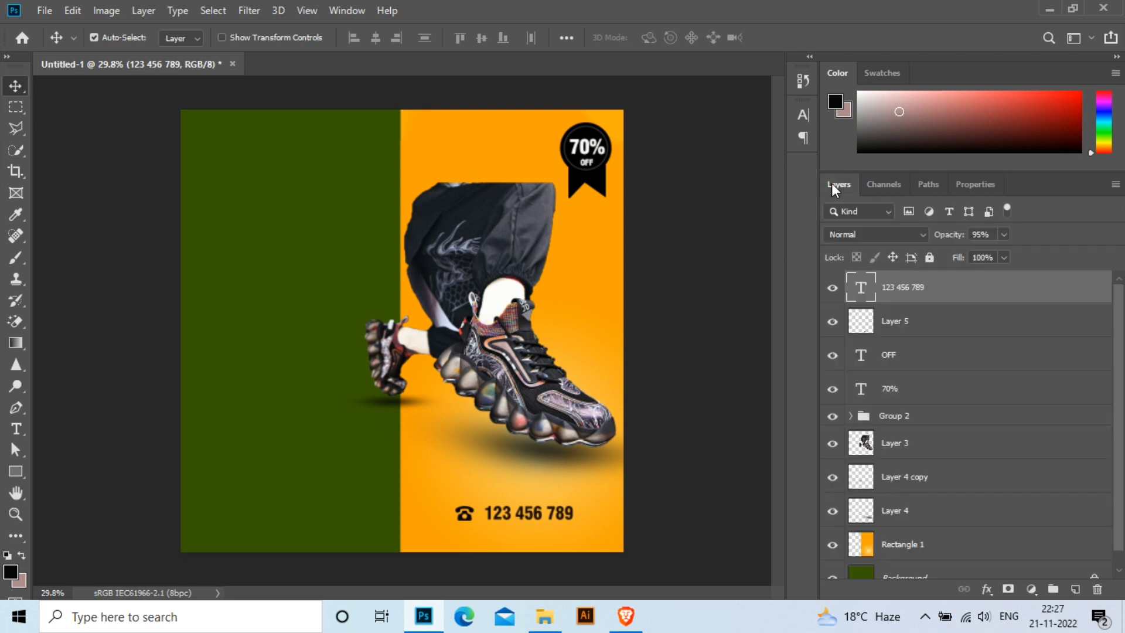
pyautogui.click(718, 261)
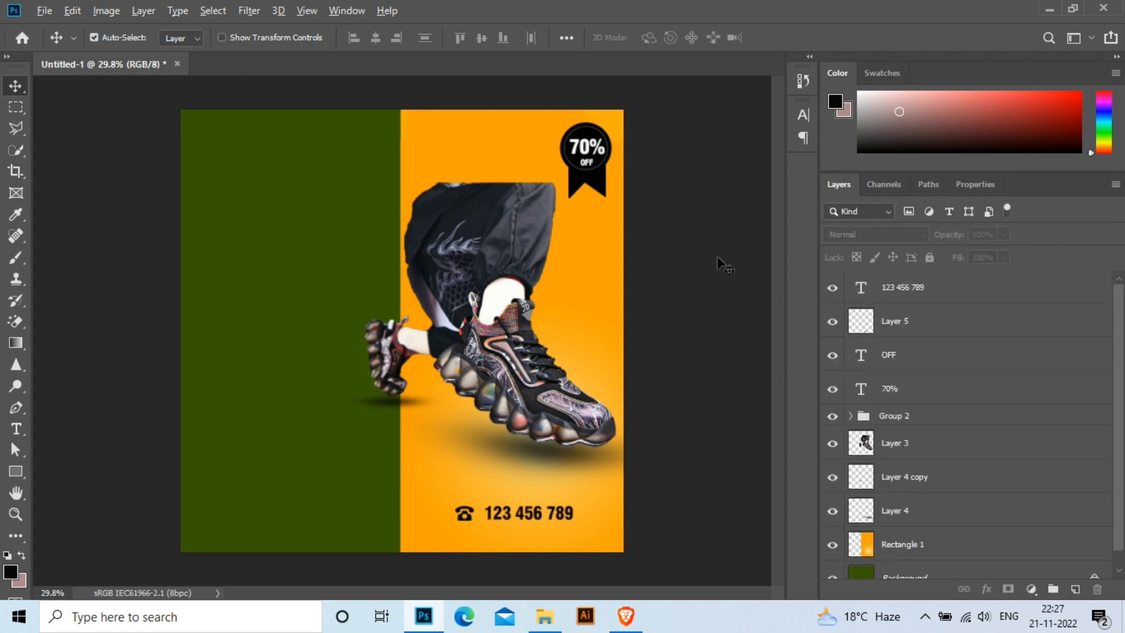
# Copy a shoe icon image from the Brave search results.
pyautogui.hotkey('alt', 'Tab')
pyautogui.hotkey('ctrl', 'shift', 'Tab')
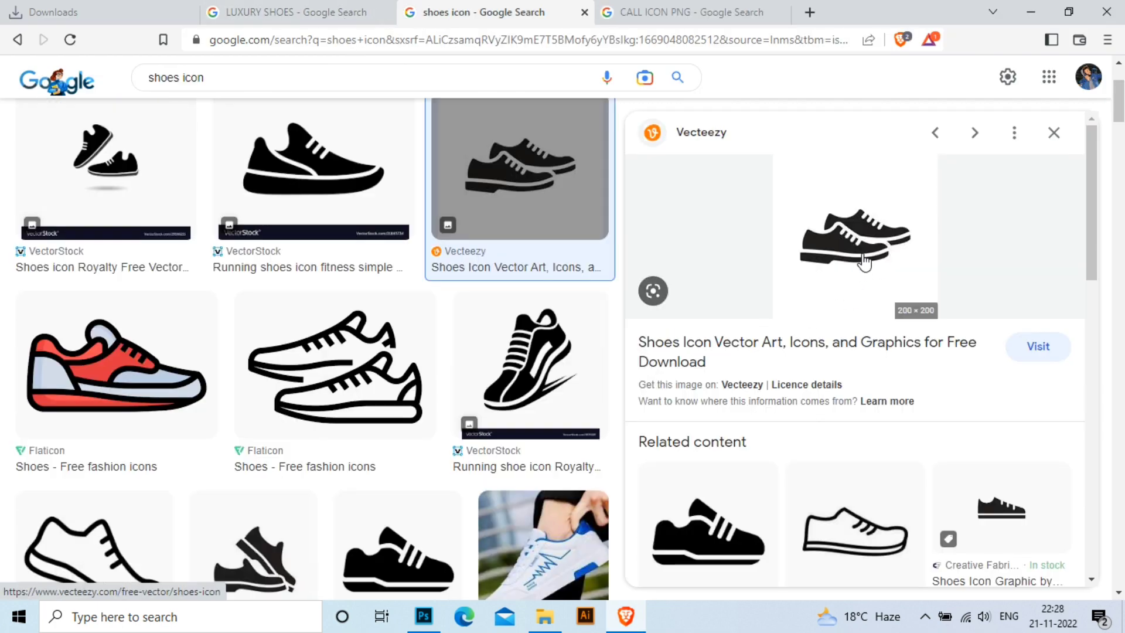
pyautogui.rightClick(864, 258)
pyautogui.click(920, 467)
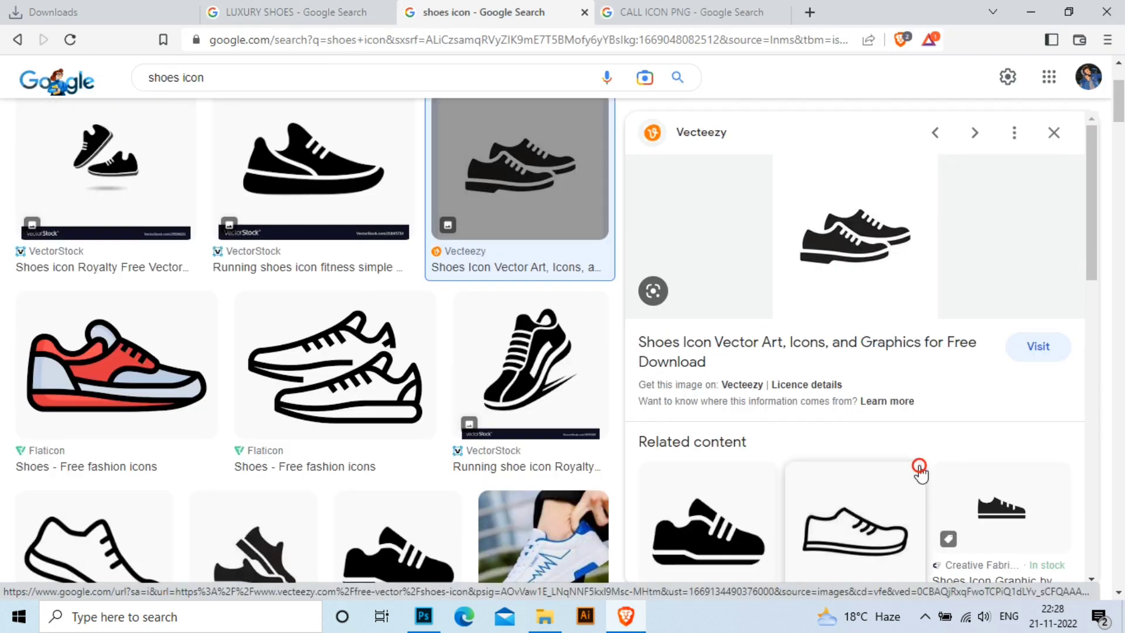
pyautogui.hotkey('alt', 'Tab')
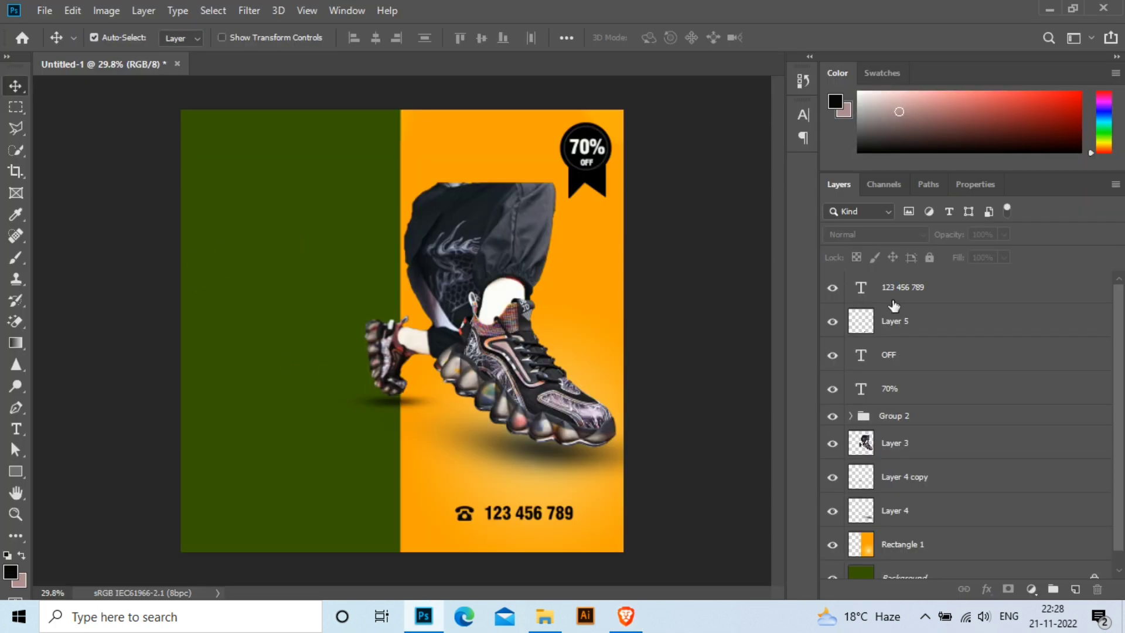
# Paste the shoe icon as Layer 6, enlarge it and move it up-left.
pyautogui.click(902, 305)
pyautogui.hotkey('ctrl', 'v')
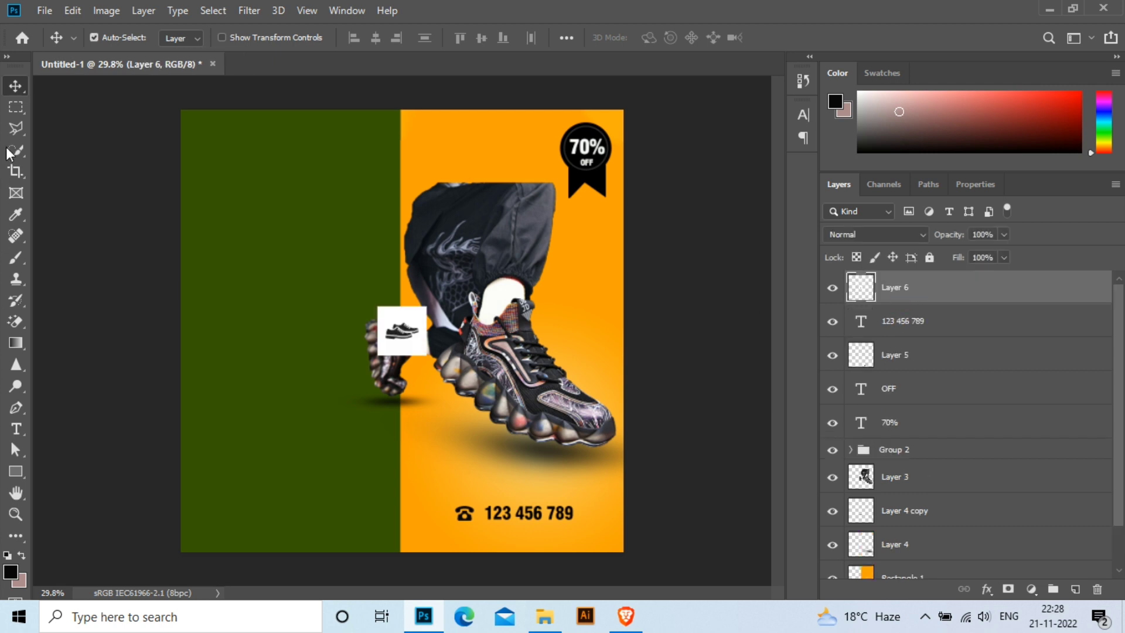
pyautogui.hotkey('ctrl', 't')
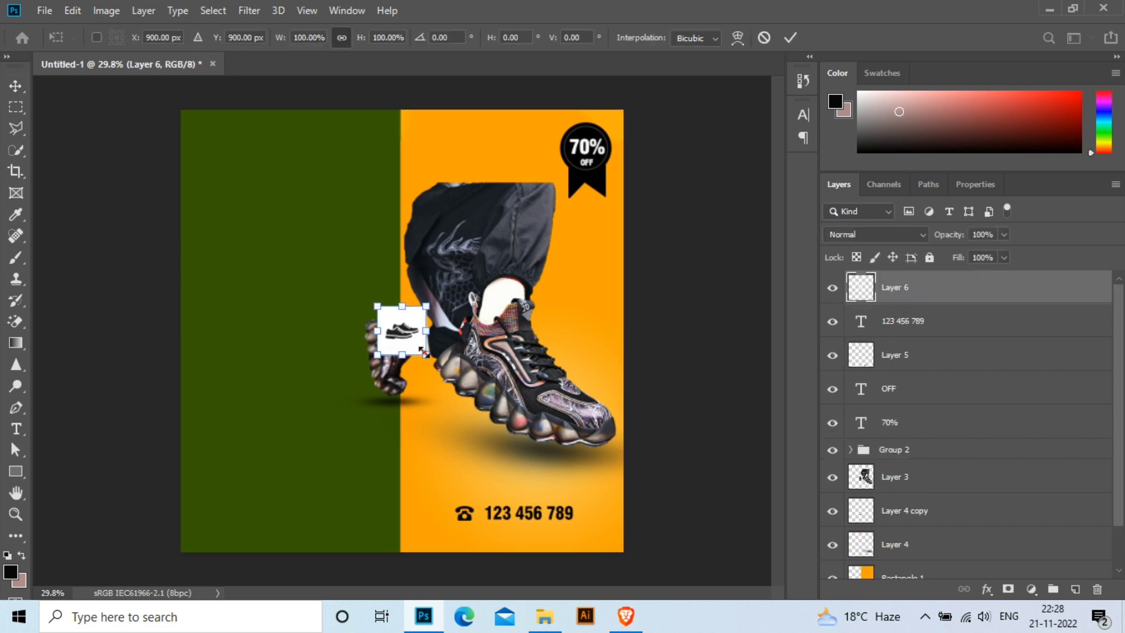
pyautogui.moveTo(422, 352); pyautogui.dragTo(546, 386)
pyautogui.press('Return')
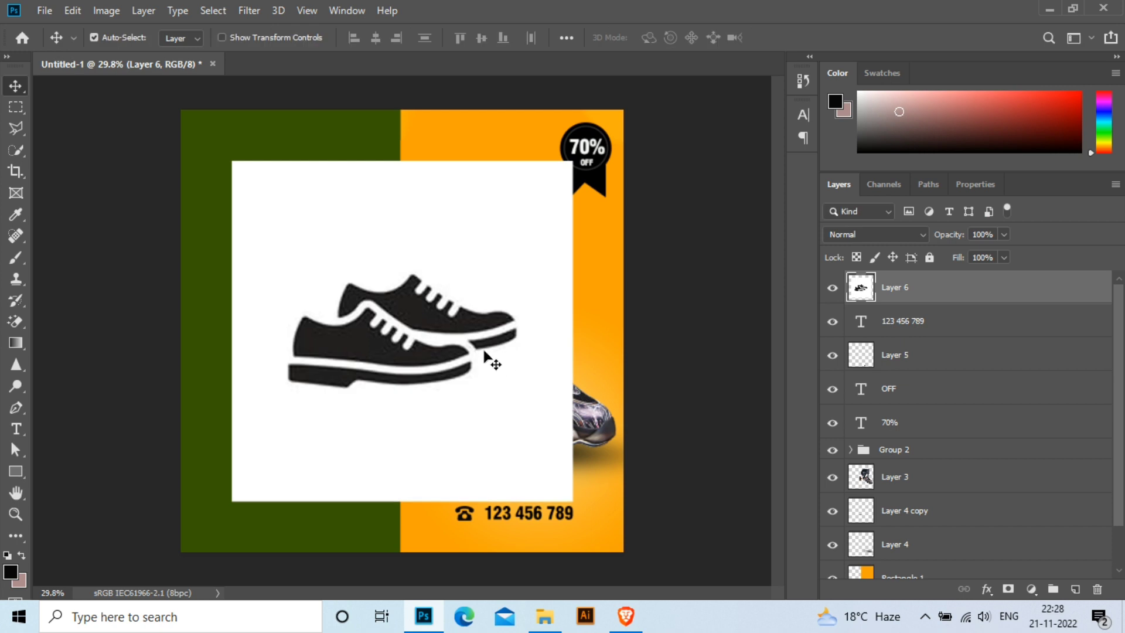
pyautogui.moveTo(484, 353); pyautogui.dragTo(408, 324)
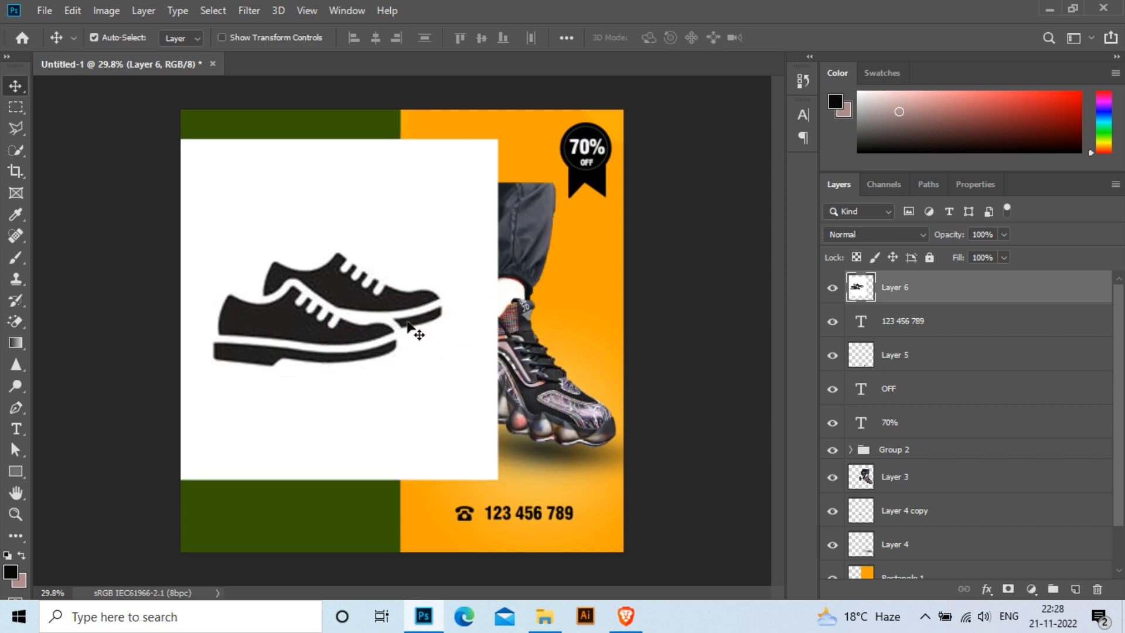
# Erase the shoe icon's white background and shrink it to about half size.
pyautogui.click(16, 321)
pyautogui.click(258, 205)
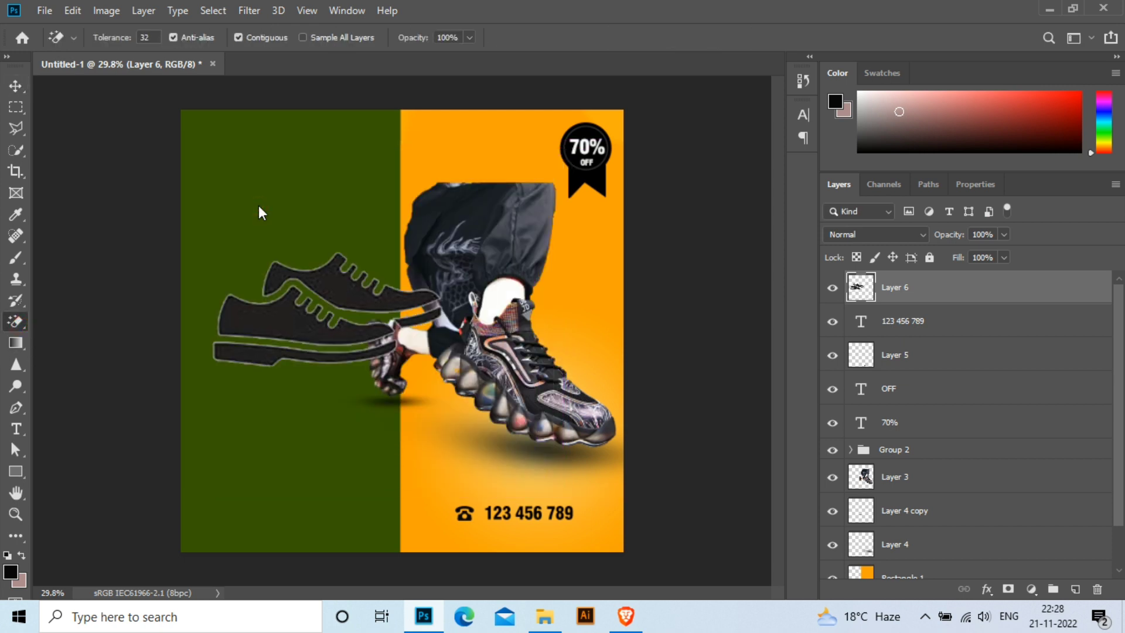
pyautogui.click(16, 85)
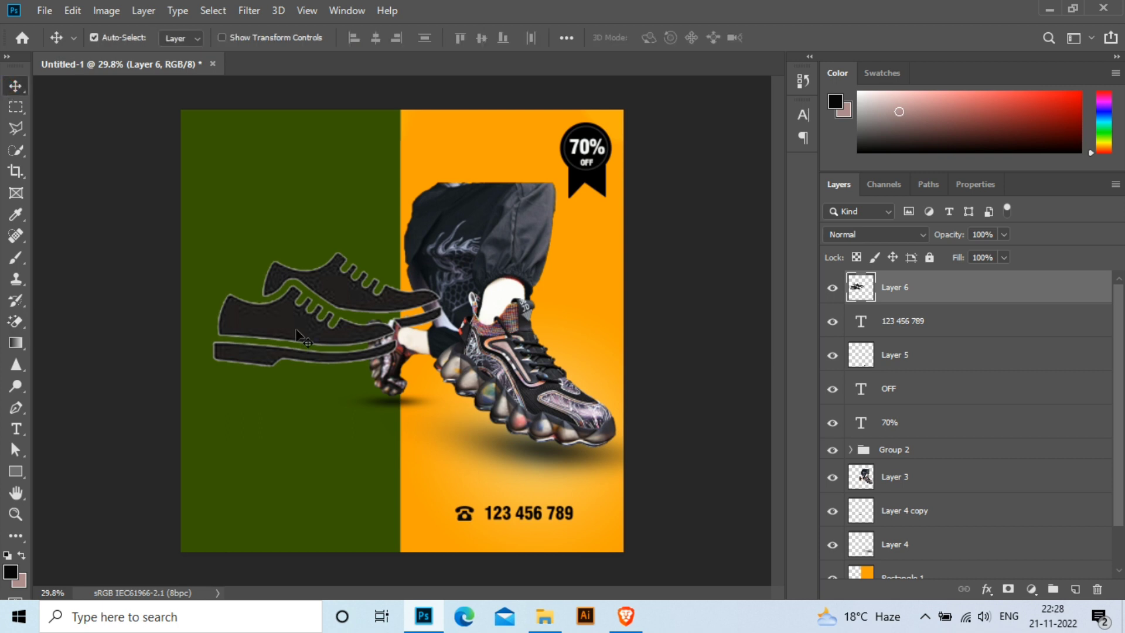
pyautogui.hotkey('ctrl', 't')
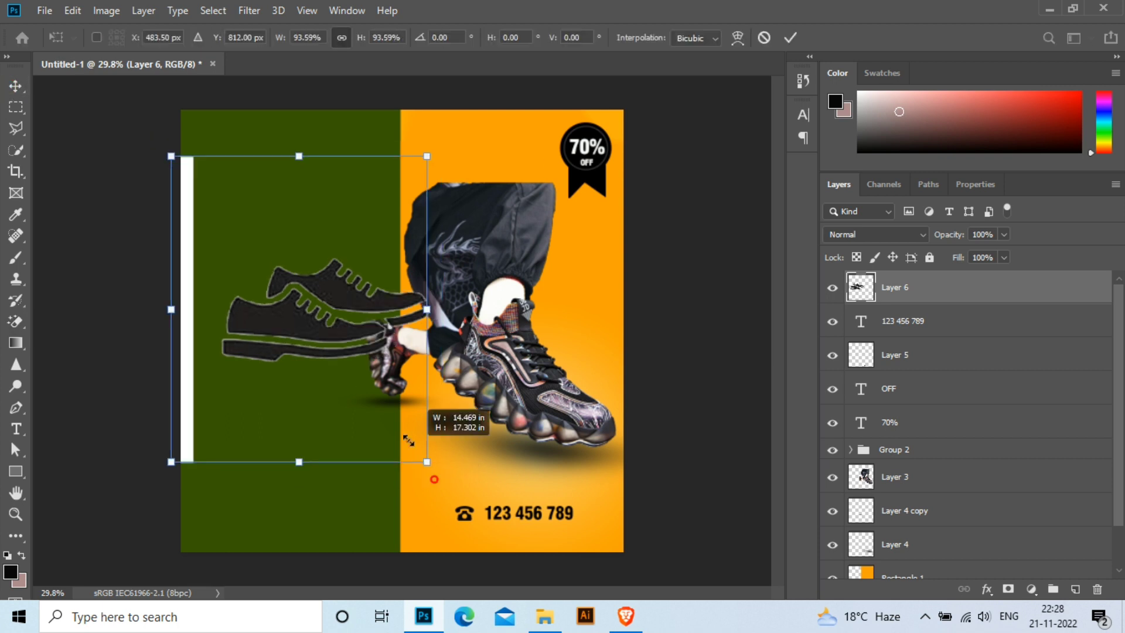
pyautogui.moveTo(435, 479); pyautogui.dragTo(378, 401)
pyautogui.click(108, 289)
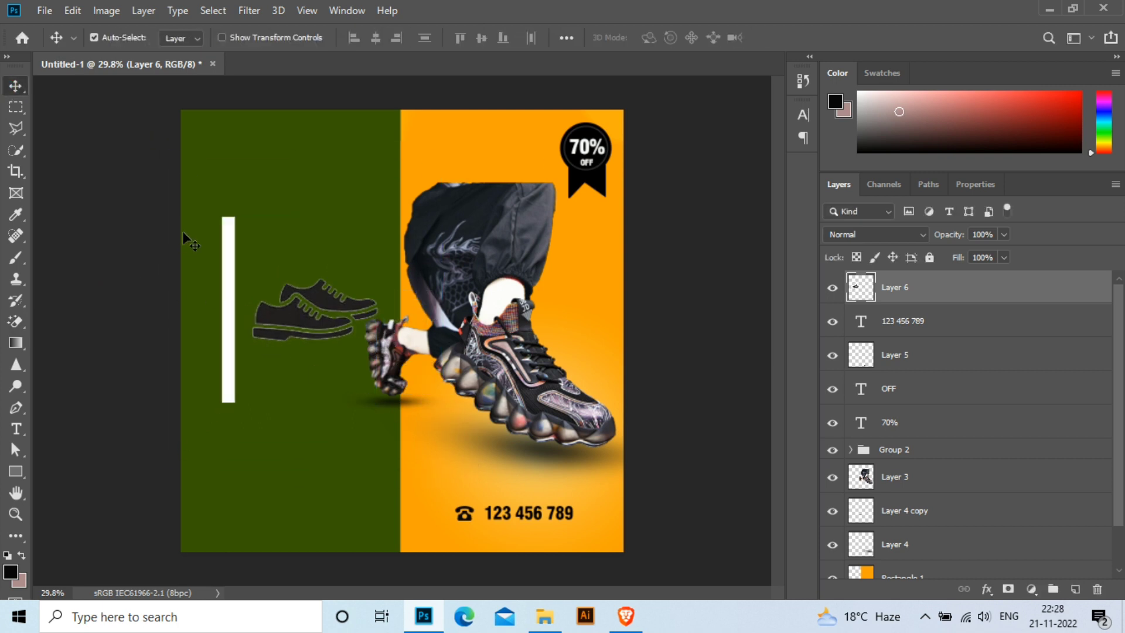
# Delete the stray white bar using a rectangular marquee selection.
pyautogui.press('m')
pyautogui.moveTo(197, 183)
pyautogui.mouseDown()
pyautogui.moveTo(258, 412)
pyautogui.moveTo(245, 428)
pyautogui.mouseUp()
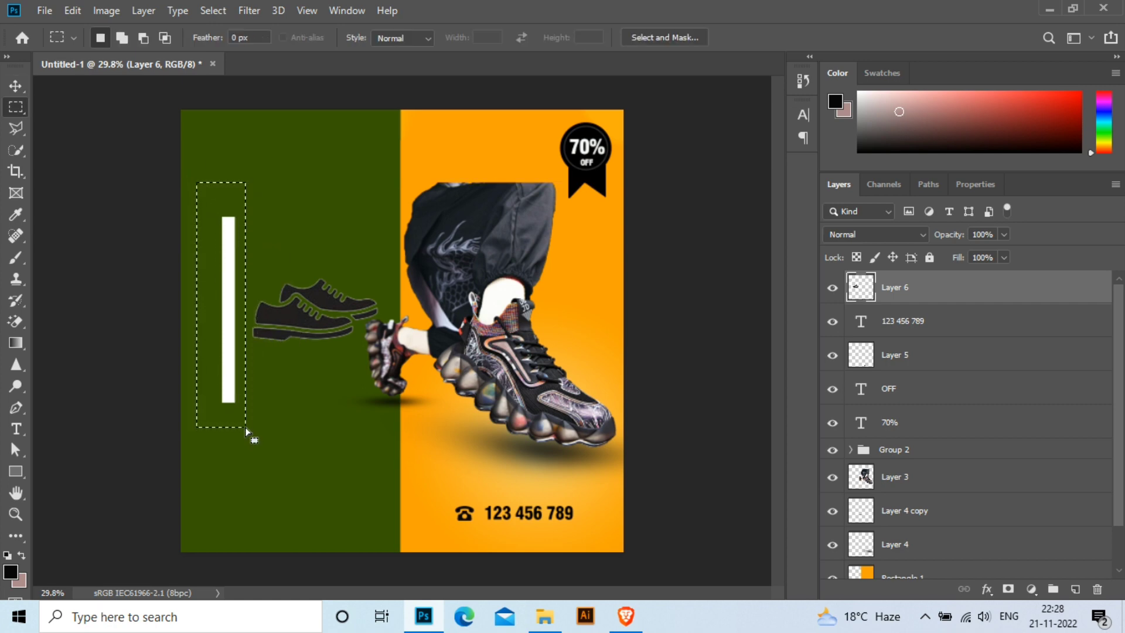
pyautogui.press('Delete')
pyautogui.hotkey('ctrl', 'd')
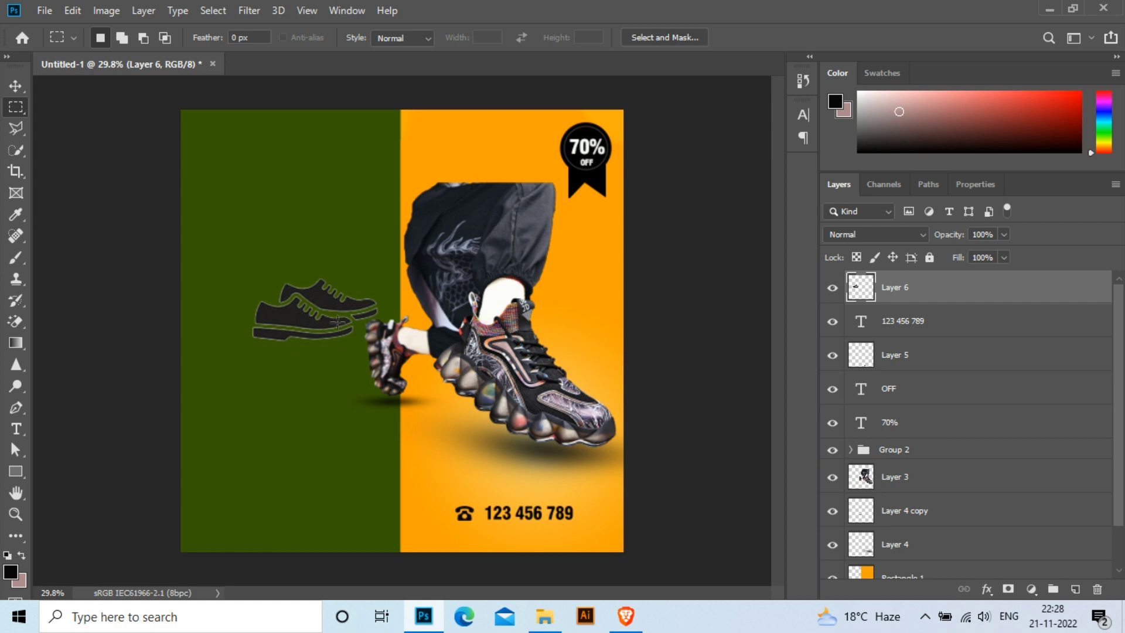
# Shrink the shoe icon and place it near the green half's top-left corner.
pyautogui.hotkey('ctrl', 't')
pyautogui.moveTo(321, 328)
pyautogui.mouseDown()
pyautogui.moveTo(257, 191)
pyautogui.moveTo(280, 192)
pyautogui.mouseUp()
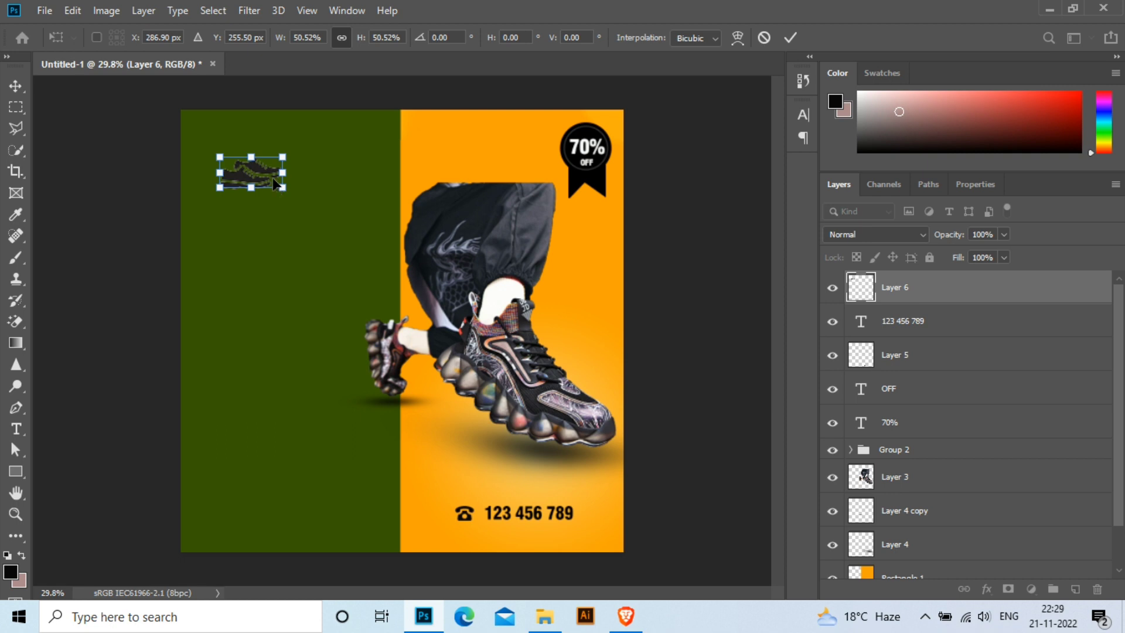
pyautogui.press('Return')
pyautogui.press('m')
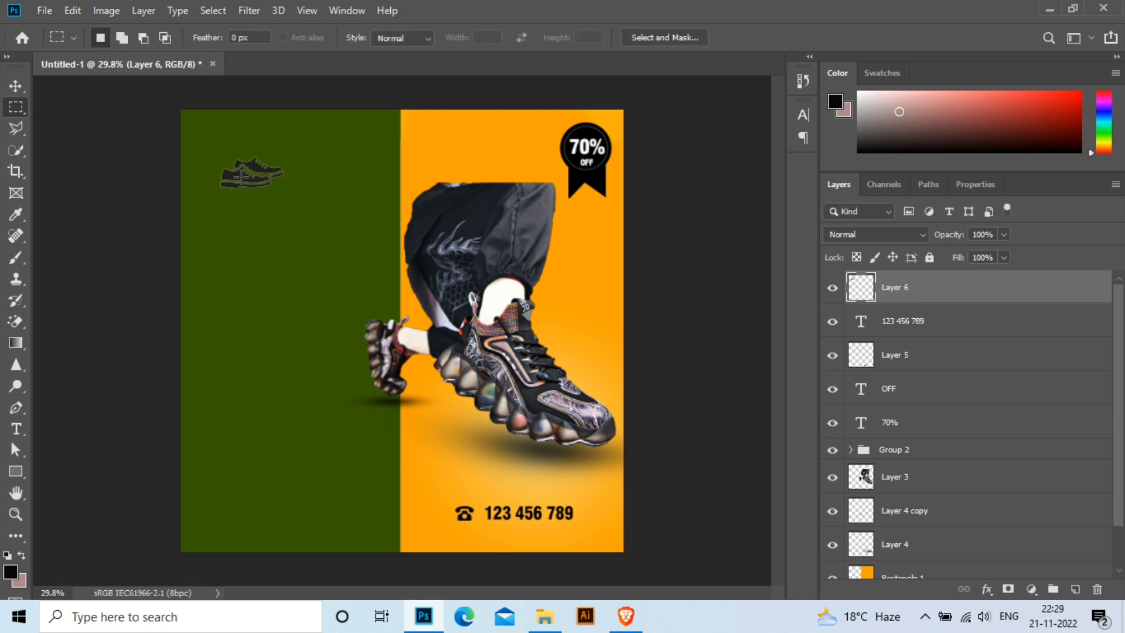
pyautogui.click(16, 87)
pyautogui.moveTo(238, 175); pyautogui.dragTo(230, 185)
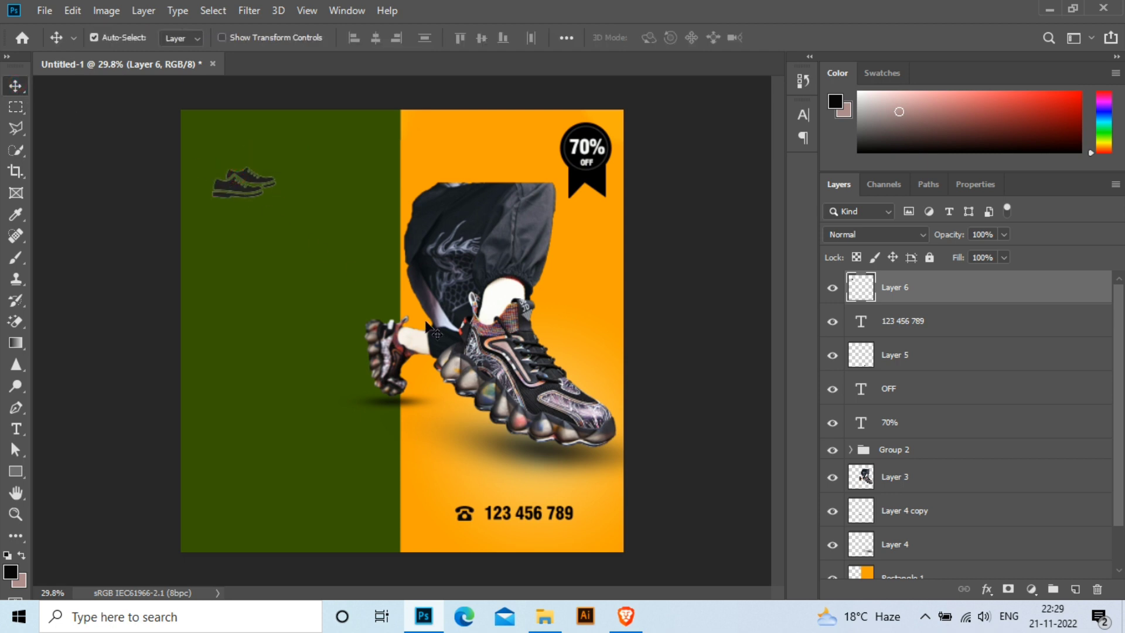
# Give the shoe icon a Color Overlay using orange sampled from the poster background.
pyautogui.click(989, 590)
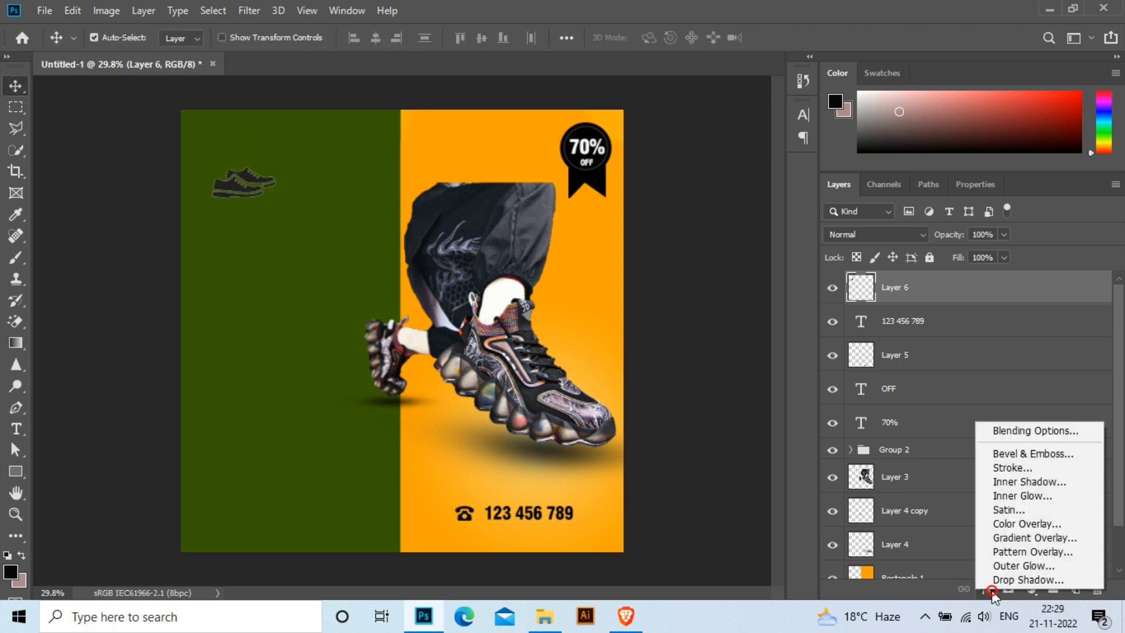
pyautogui.click(1011, 524)
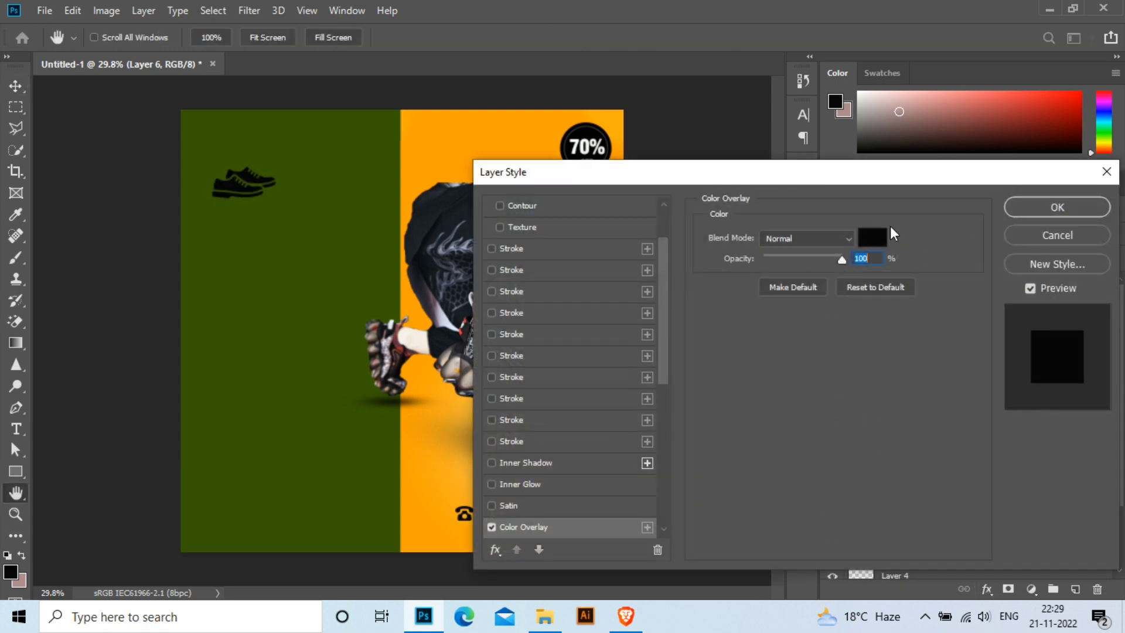
pyautogui.click(873, 238)
pyautogui.click(507, 136)
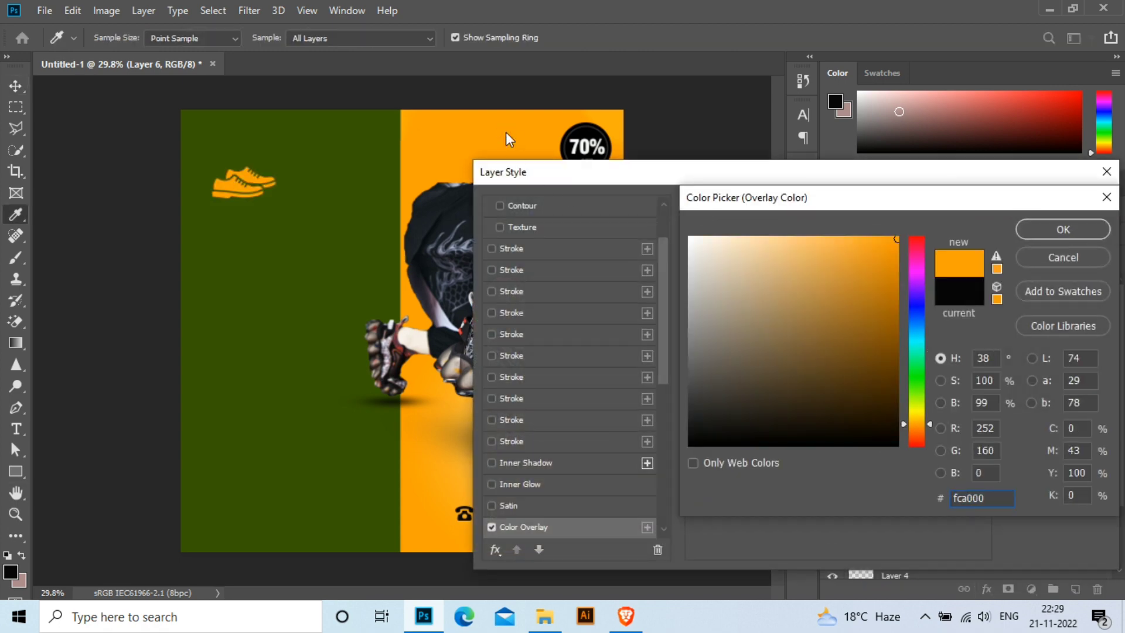
pyautogui.click(1062, 234)
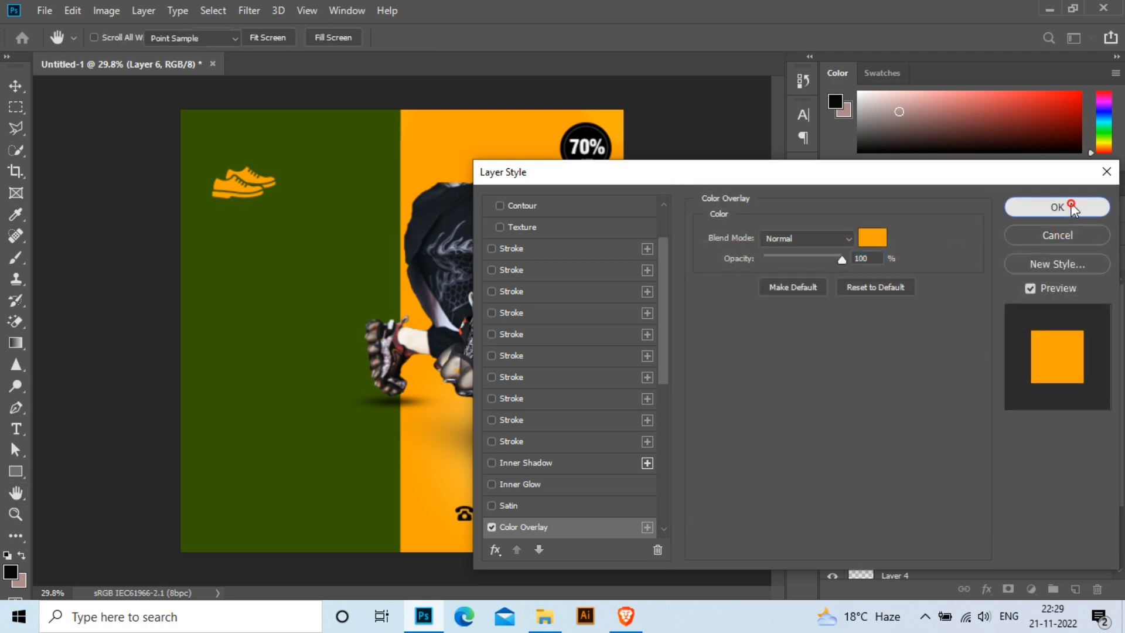
pyautogui.click(1064, 207)
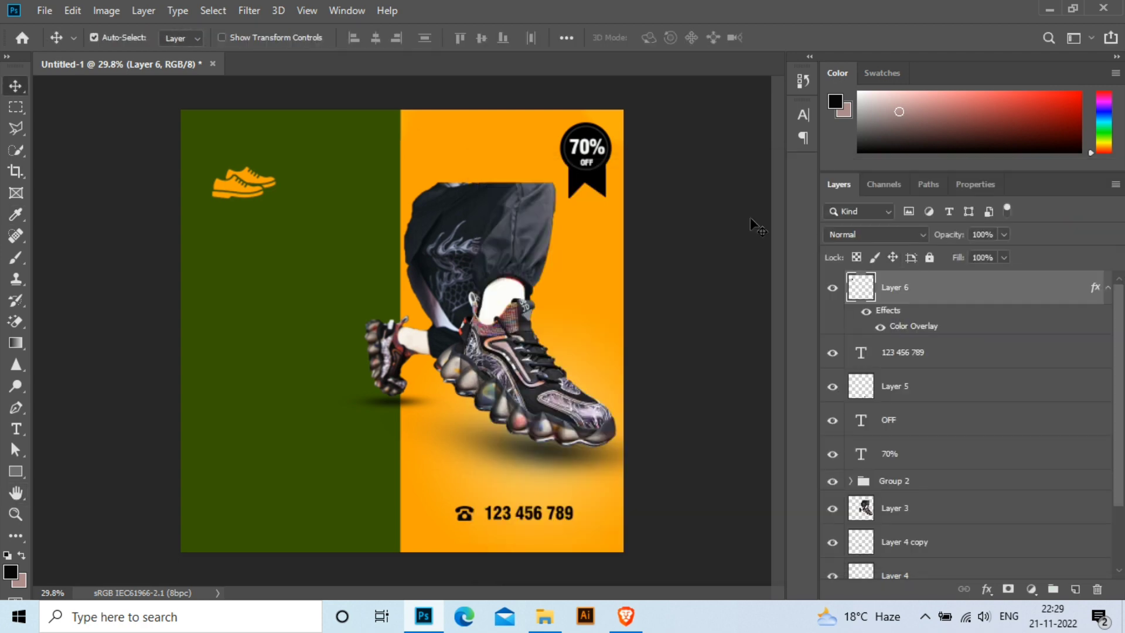
# Type the heading 'SPECIAL SALE' below the shoe icon.
pyautogui.press('t')
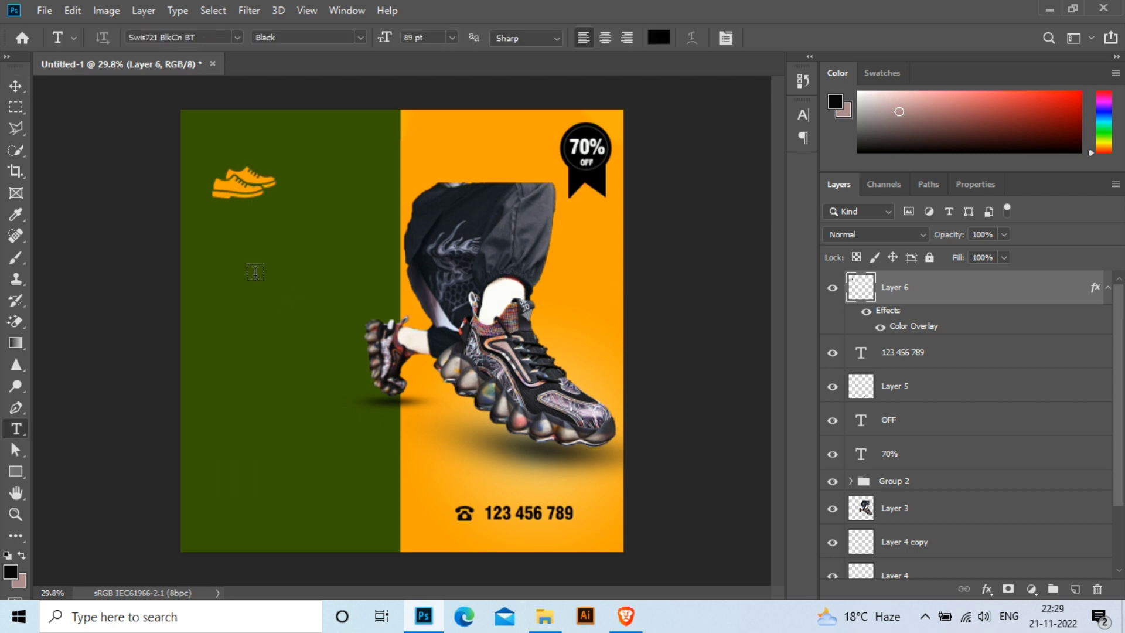
pyautogui.click(231, 243)
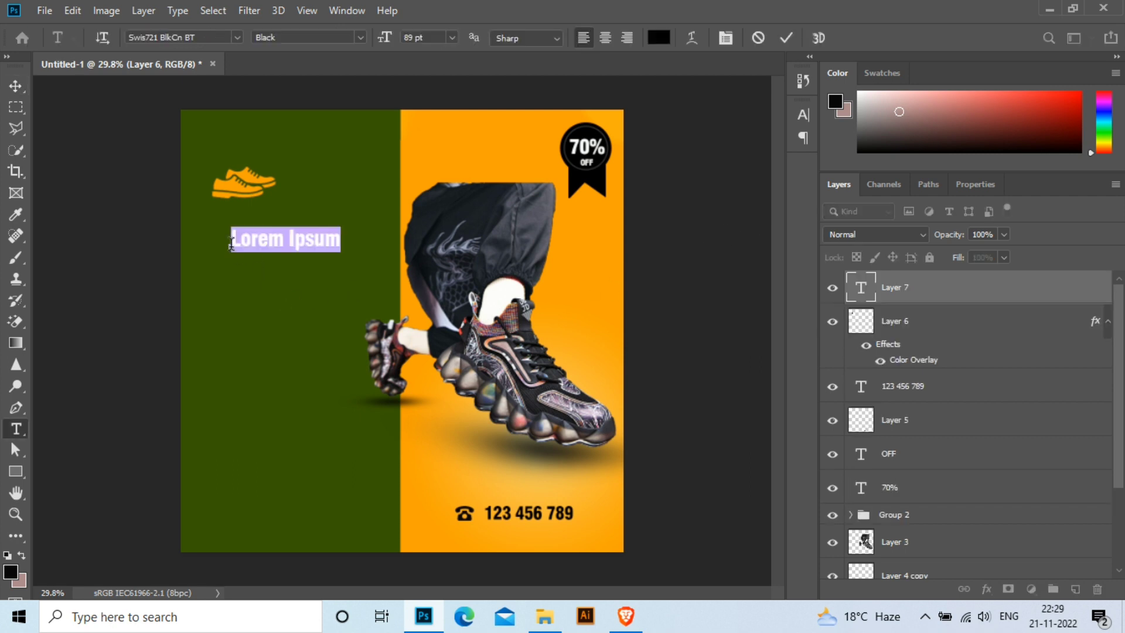
pyautogui.write('SPECIAL ')
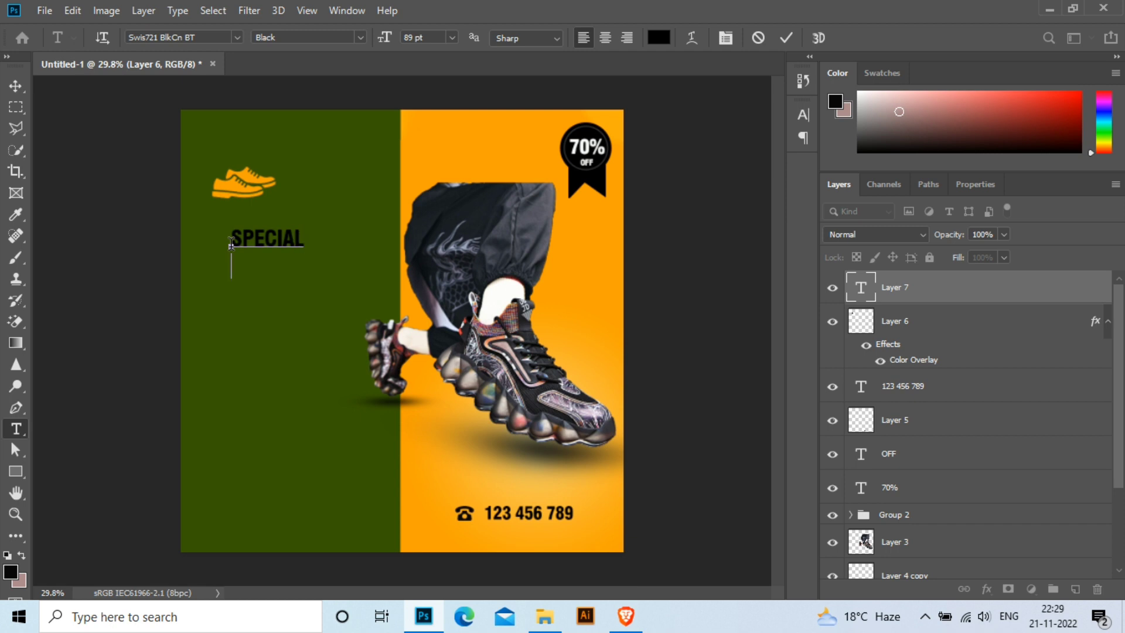
pyautogui.write('SALE')
pyautogui.click(16, 86)
# Make the SPECIAL SALE heading white (ffffff) at 201 pt.
pyautogui.click(975, 184)
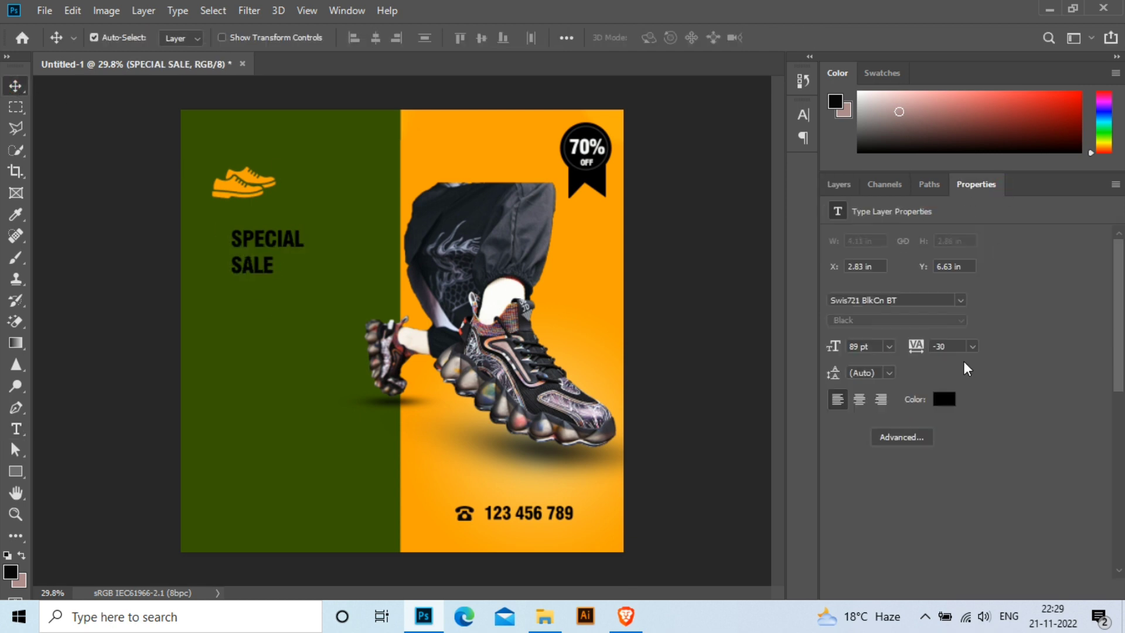
pyautogui.click(862, 346)
pyautogui.scroll(20, 876, 349)
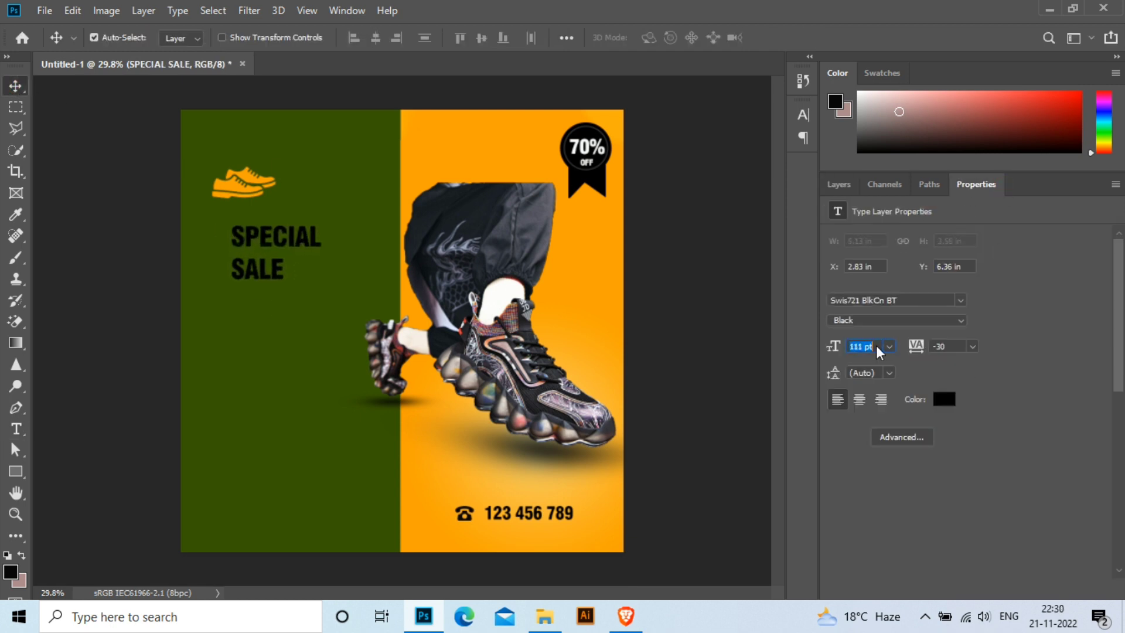
pyautogui.scroll(2, 878, 352)
pyautogui.click(944, 399)
pyautogui.write('ffffff')
pyautogui.click(1055, 229)
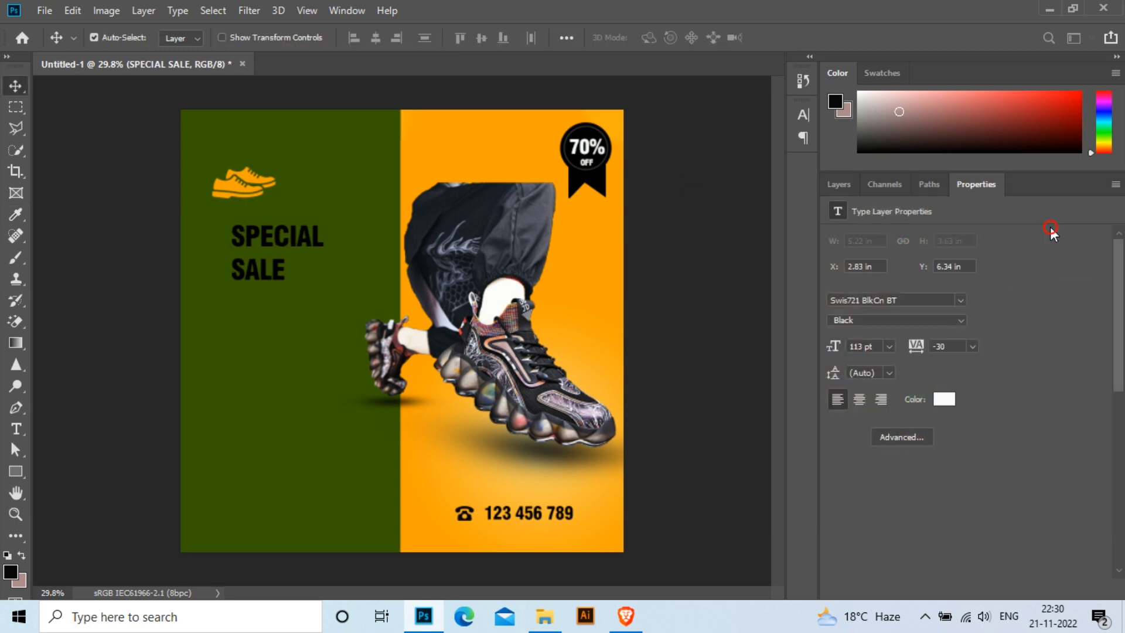
pyautogui.doubleClick(876, 349)
pyautogui.write('201')
pyautogui.press('Return')
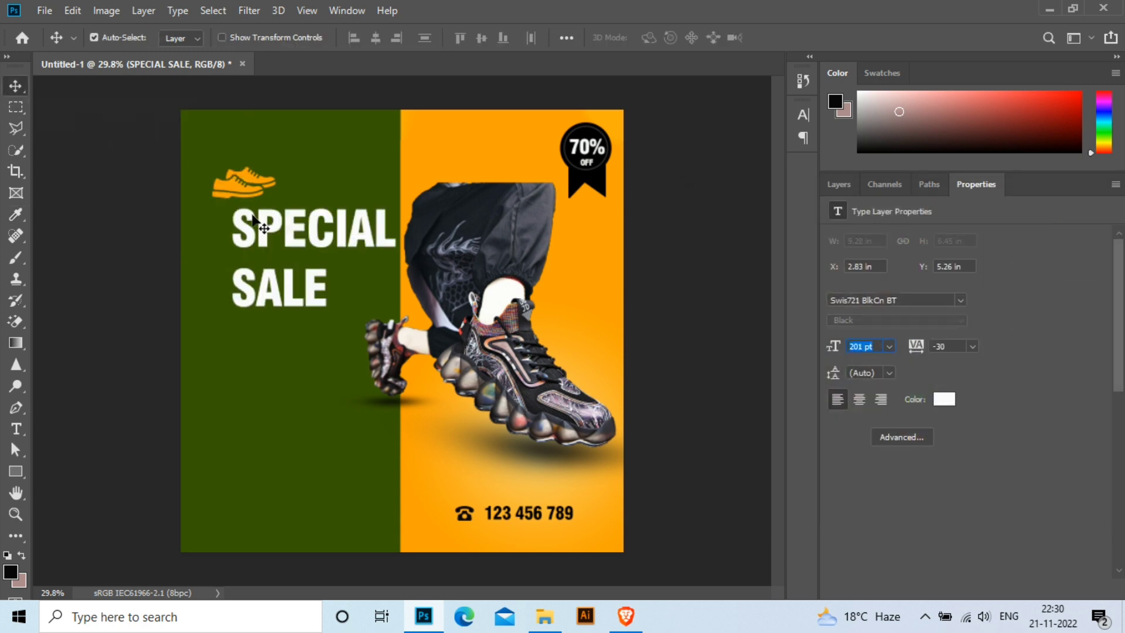
# Shift the heading slightly left and nudge the orange shoe icon upward.
pyautogui.click(838, 184)
pyautogui.moveTo(322, 243); pyautogui.dragTo(303, 240)
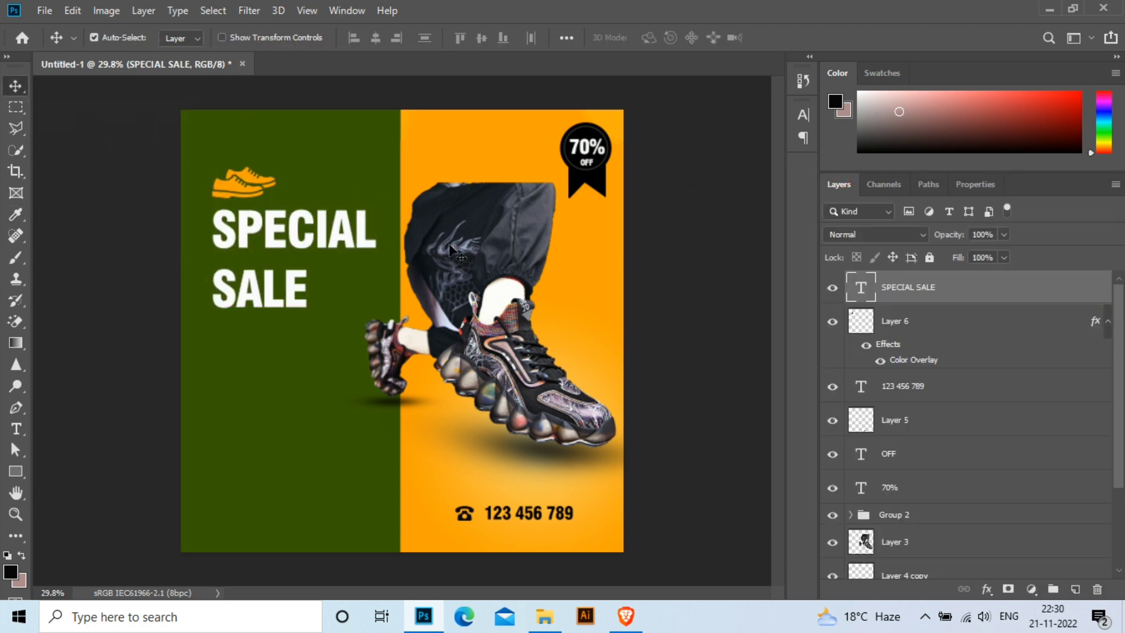
pyautogui.click(230, 184)
pyautogui.hotkey('shift', 'Up')
pyautogui.hotkey('shift', 'Up')
pyautogui.hotkey('shift', 'Up')
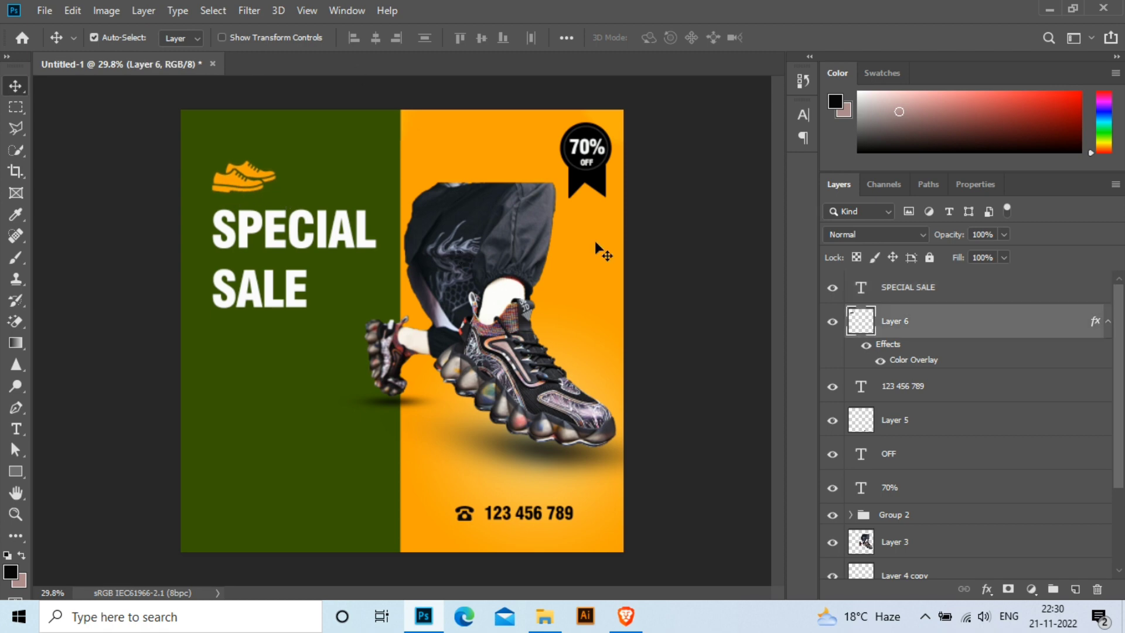
# Set the heading's letter spacing to -40.
pyautogui.click(976, 184)
pyautogui.click(293, 246)
pyautogui.doubleClick(940, 346)
pyautogui.write('-40')
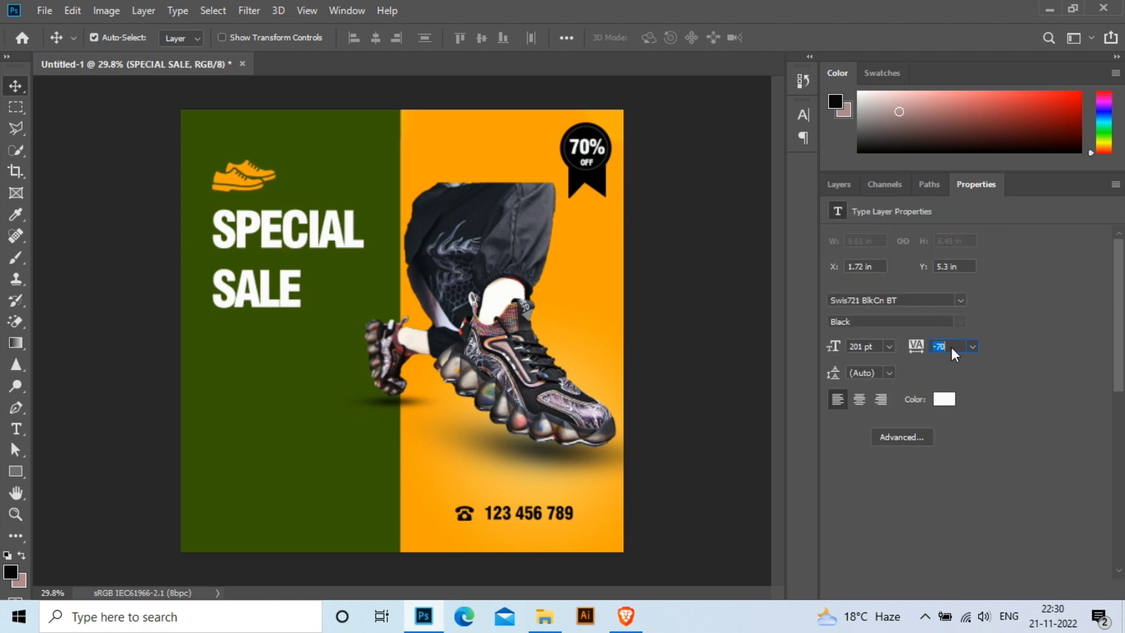
pyautogui.write('0')
pyautogui.press('Return')
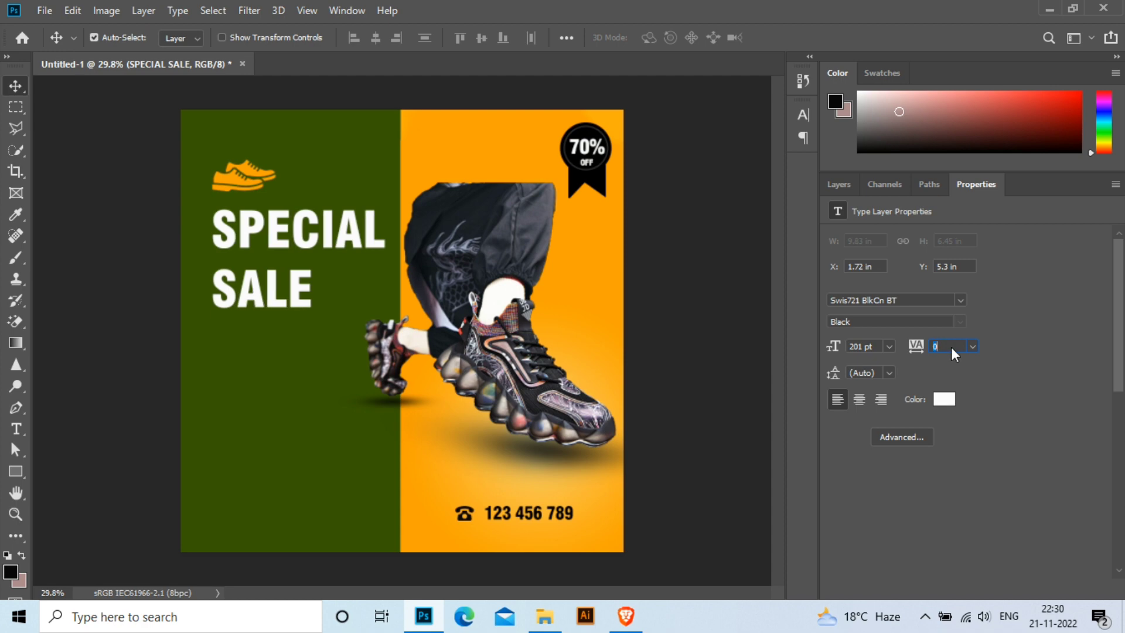
# Scale the SPECIAL SALE heading down slightly.
pyautogui.press('F7')
pyautogui.hotkey('ctrl', 't')
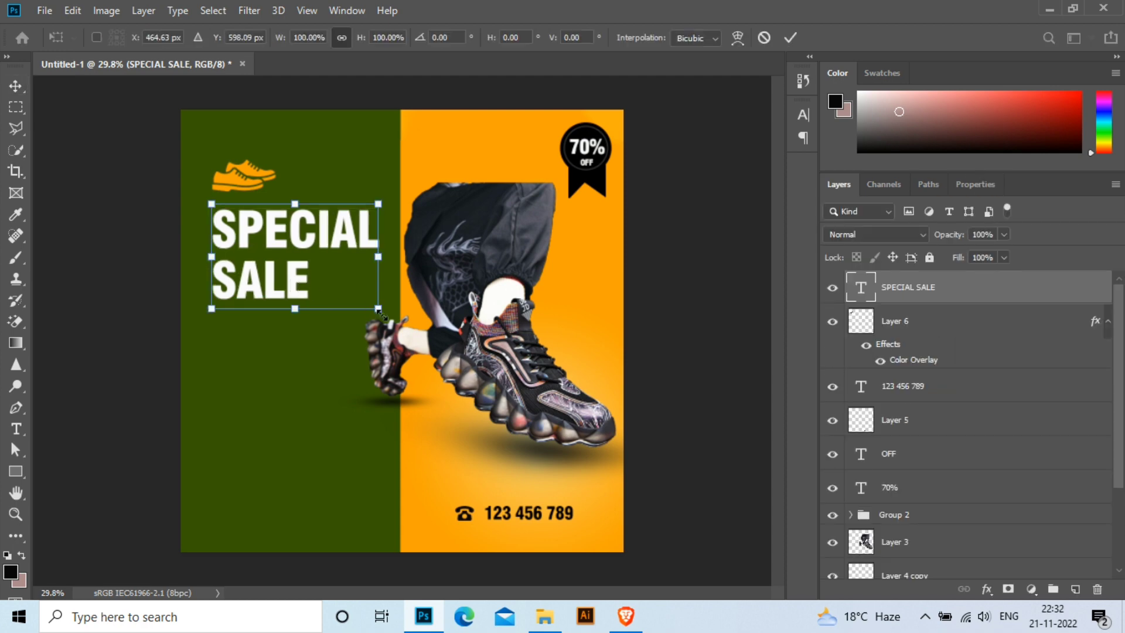
pyautogui.moveTo(379, 311); pyautogui.dragTo(358, 299)
pyautogui.press('Return')
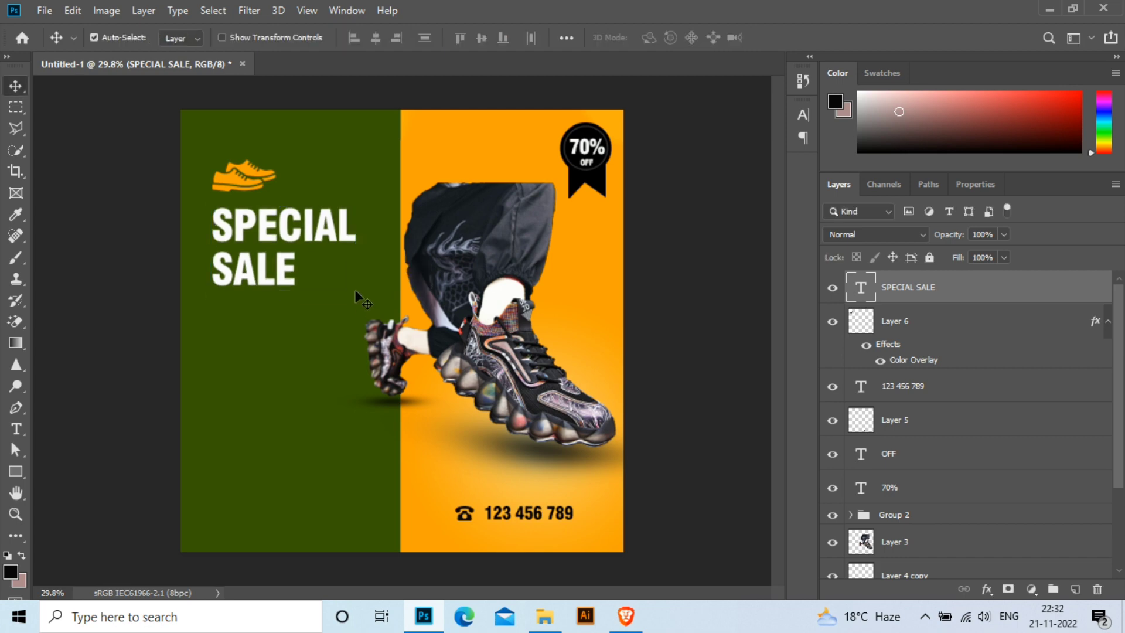
pyautogui.press('u')
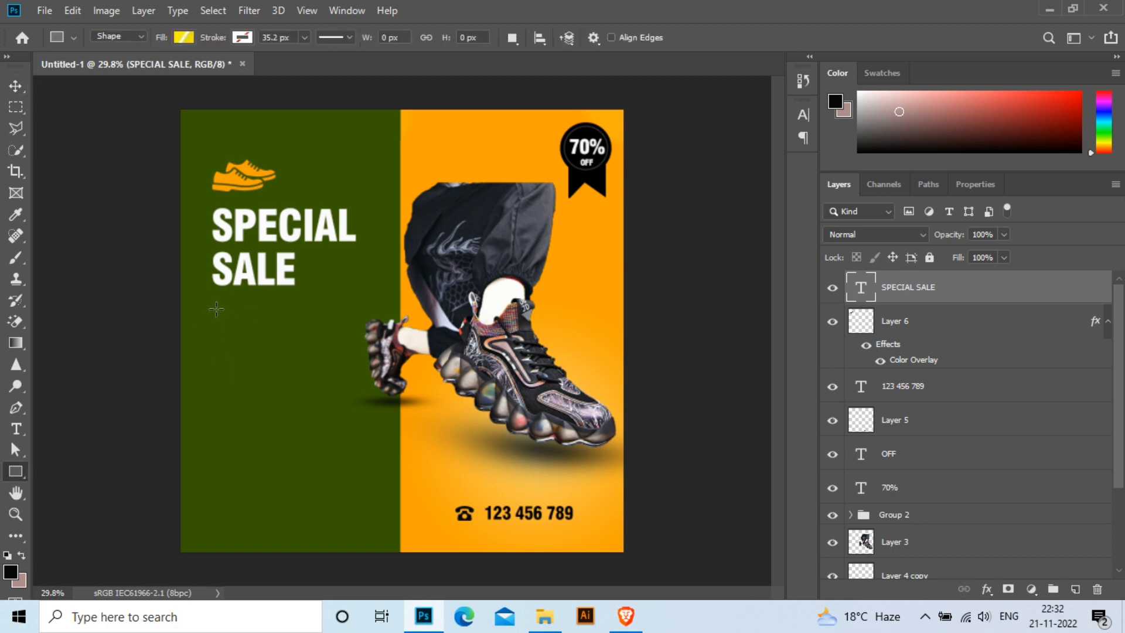
# Draw a bar beneath the heading filled with a darker shade of the poster's green.
pyautogui.moveTo(217, 309); pyautogui.dragTo(363, 330)
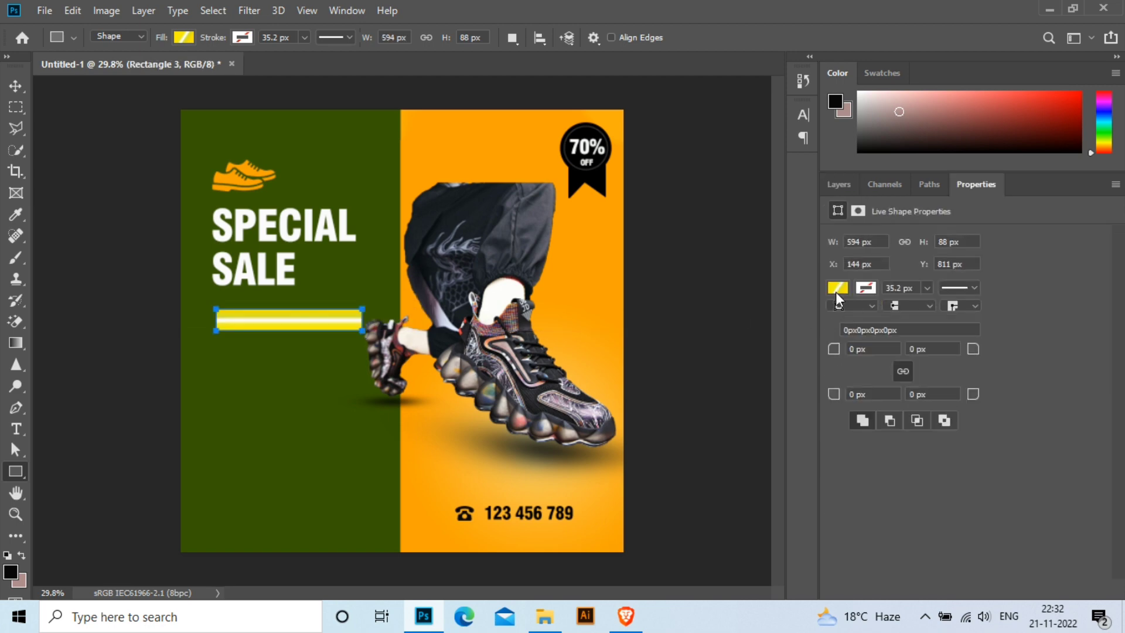
pyautogui.click(837, 288)
pyautogui.click(879, 320)
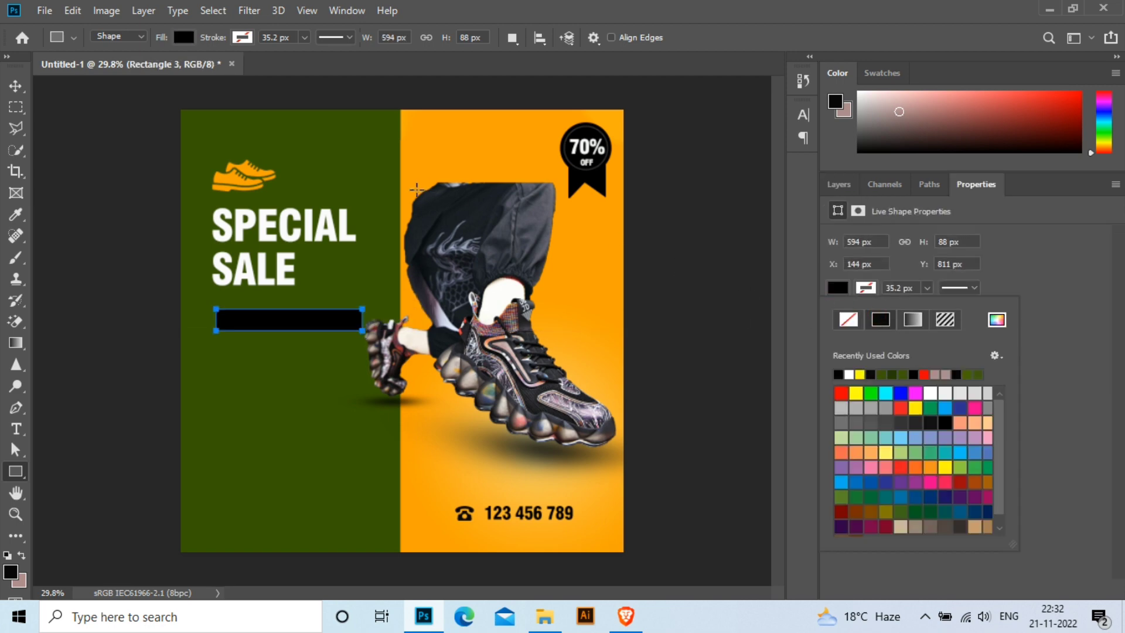
pyautogui.click(997, 320)
pyautogui.click(342, 146)
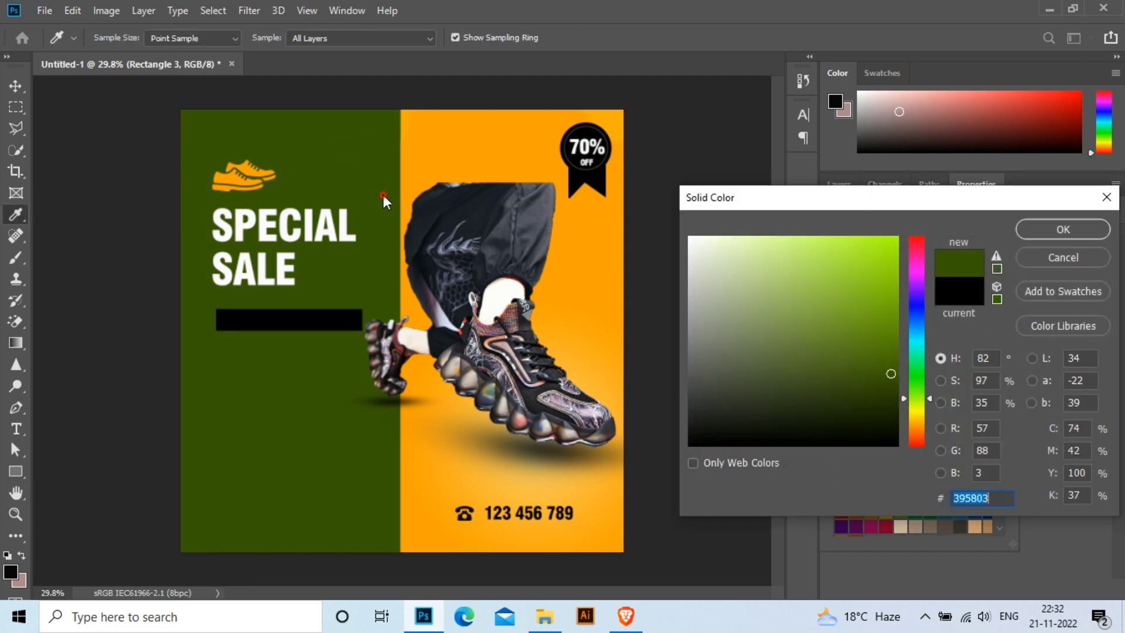
pyautogui.click(891, 407)
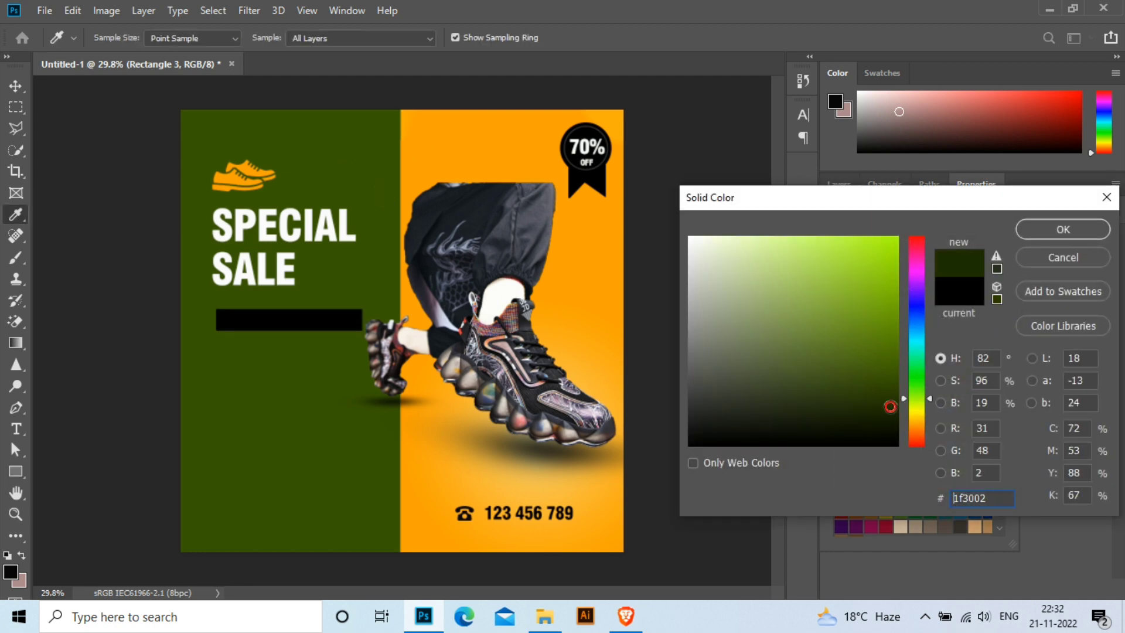
pyautogui.click(1048, 234)
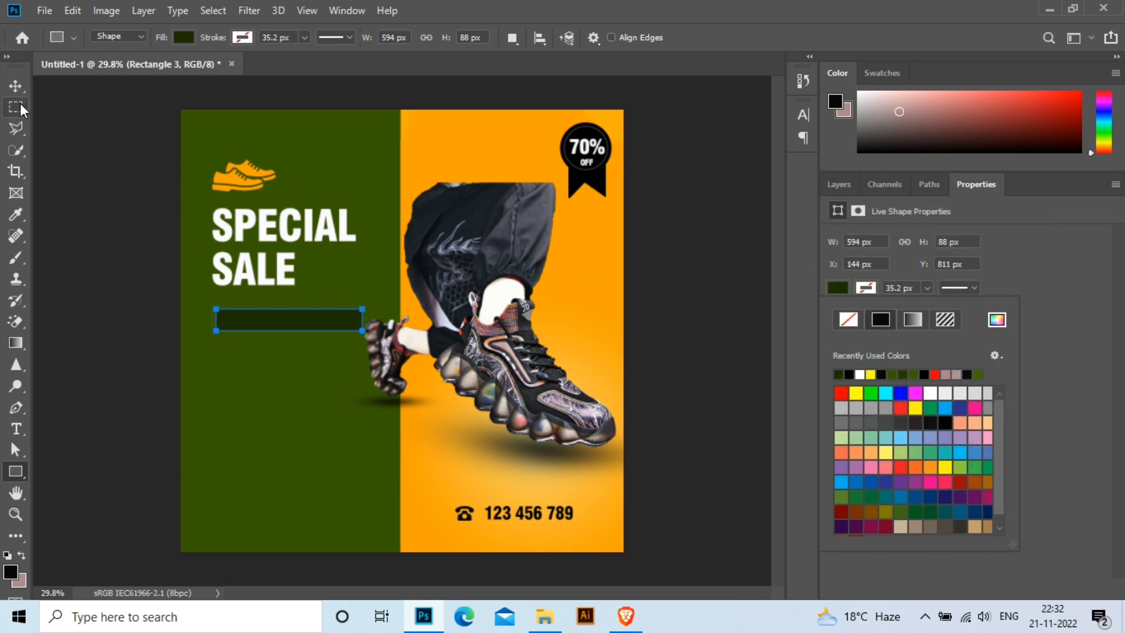
# Nudge the dark green bar slightly left and up.
pyautogui.click(17, 85)
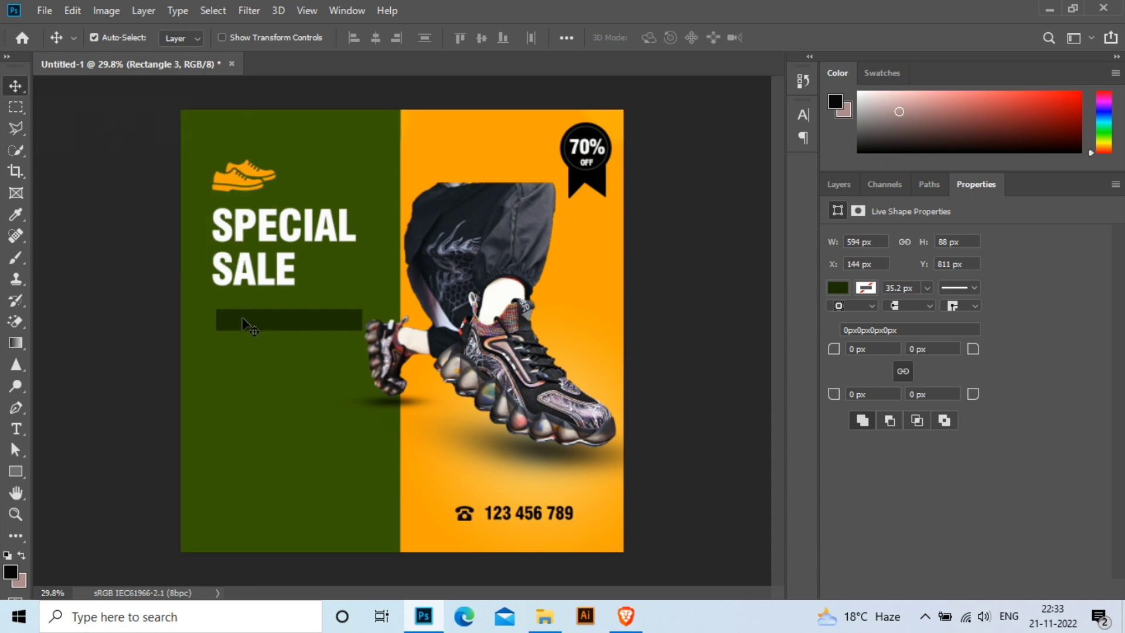
pyautogui.press('Left')
pyautogui.press('Left')
pyautogui.press('Left')
pyautogui.press('Left')
pyautogui.press('Left')
pyautogui.press('Left')
pyautogui.press('Up')
pyautogui.press('Up')
pyautogui.press('Up')
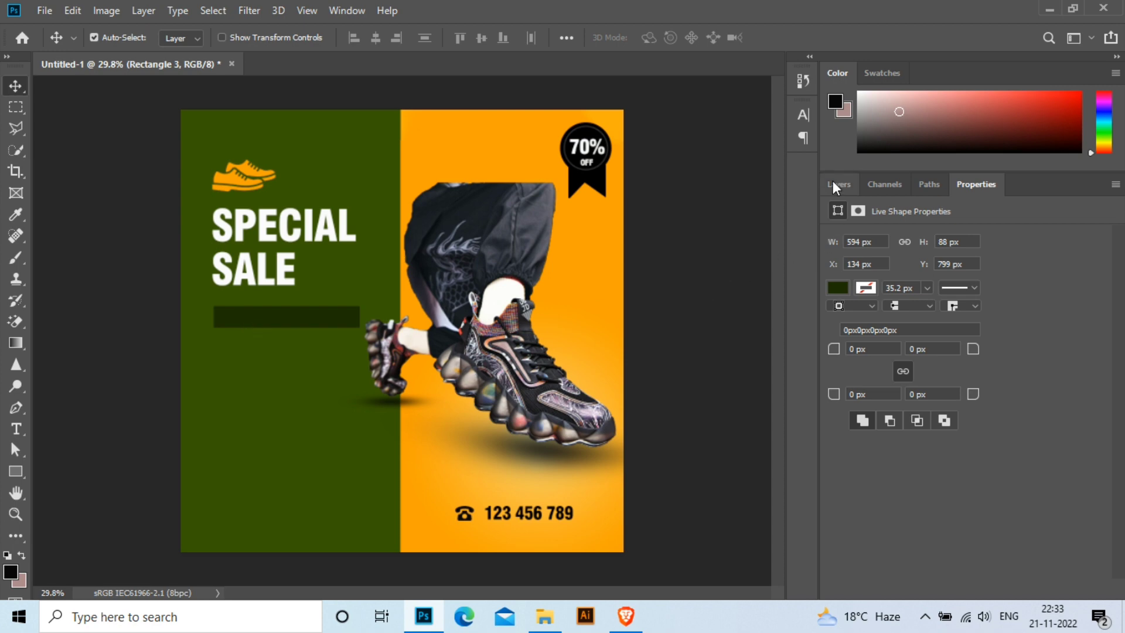
pyautogui.click(838, 184)
# Delete a stray empty text layer and type 'THIS WEEK ONLY' below the bar.
pyautogui.press('t')
pyautogui.click(231, 319)
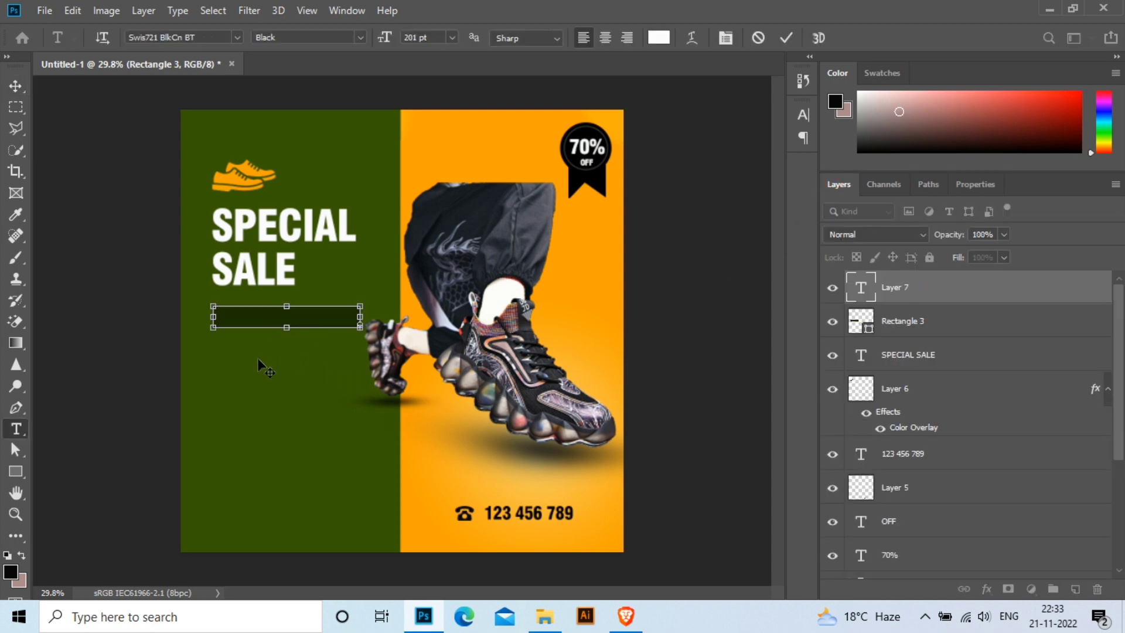
pyautogui.rightClick(898, 288)
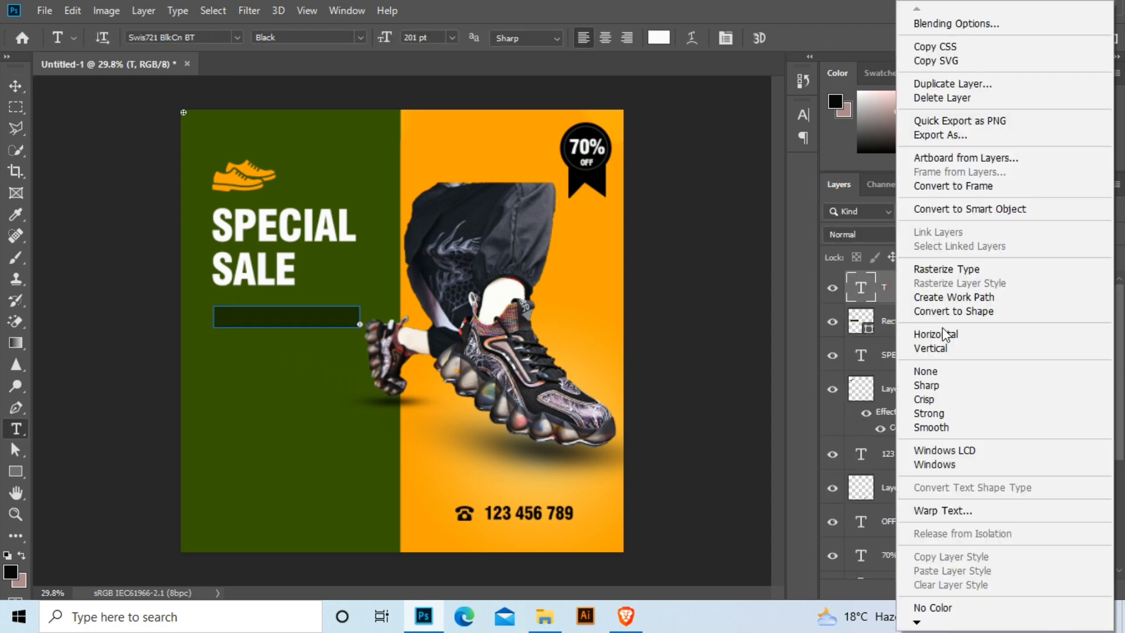
pyautogui.click(942, 98)
pyautogui.click(490, 238)
pyautogui.click(259, 360)
pyautogui.write('TH')
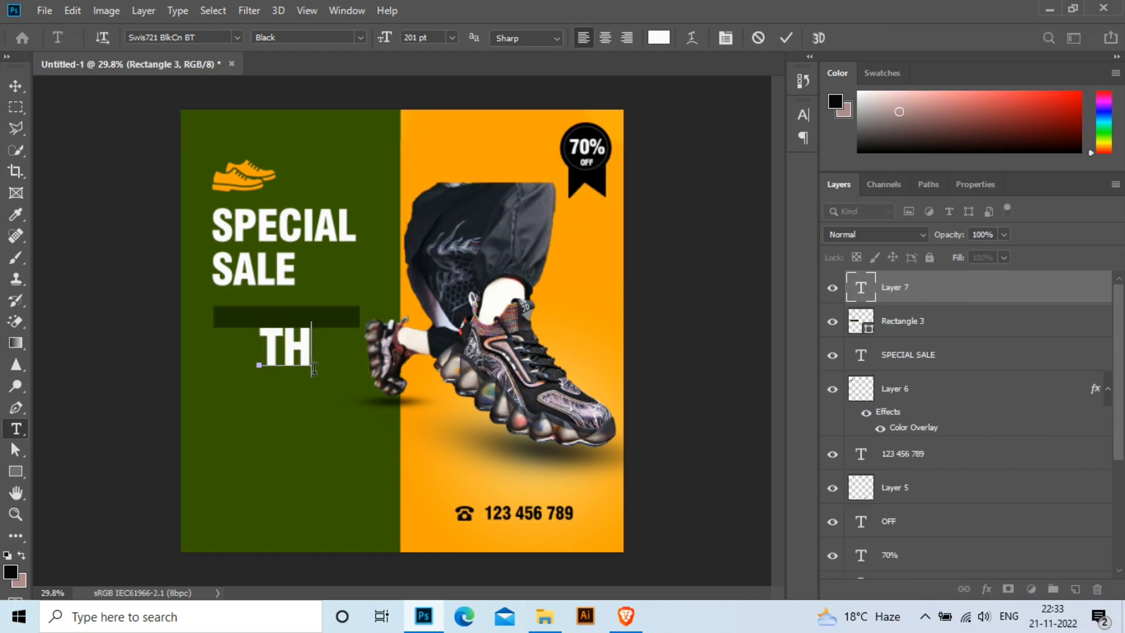
pyautogui.write('IS WEEK ONL')
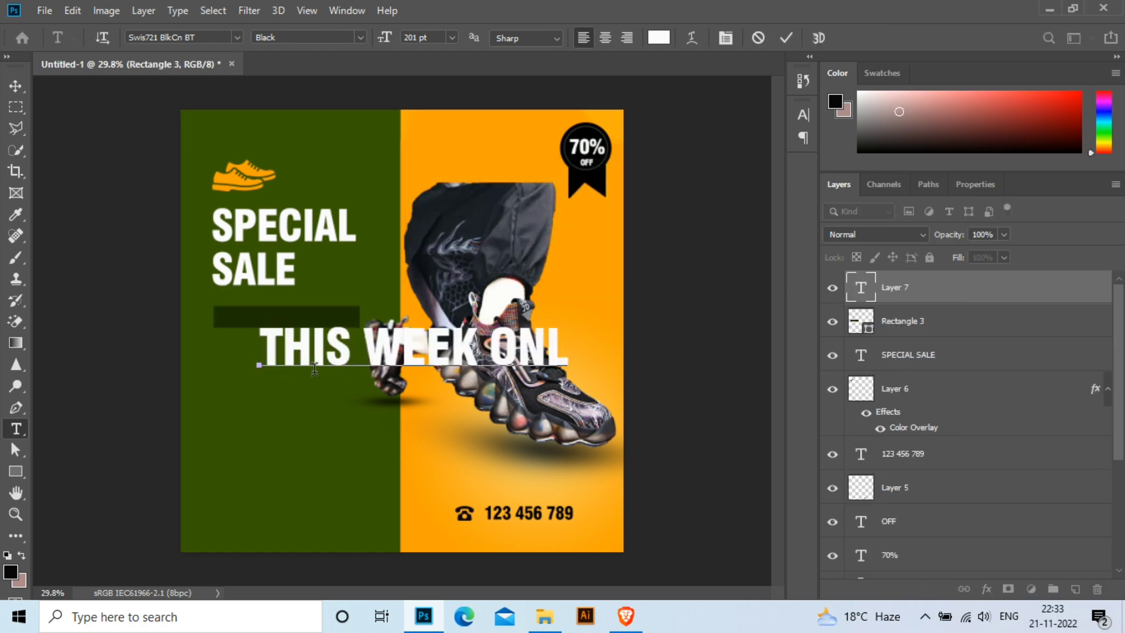
pyautogui.write('Y')
# Colour the THIS WEEK ONLY text orange.
pyautogui.hotkey('ctrl', 'a')
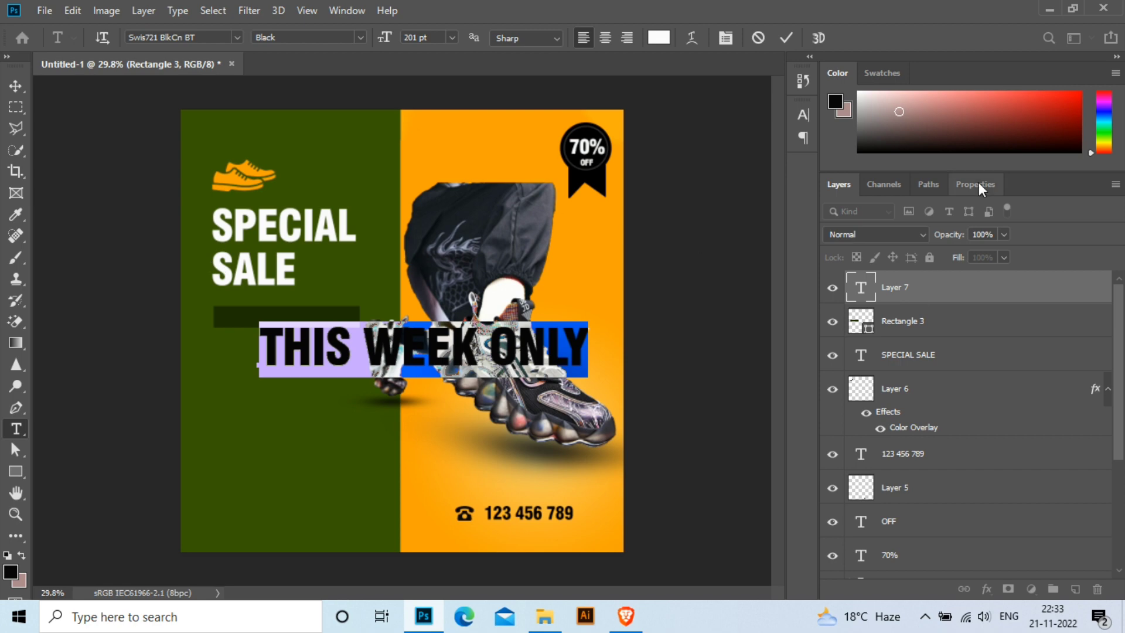
pyautogui.click(978, 184)
pyautogui.click(944, 400)
pyautogui.click(447, 131)
pyautogui.click(1060, 228)
# Scale the THIS WEEK ONLY text down and position it on the dark bar.
pyautogui.click(16, 88)
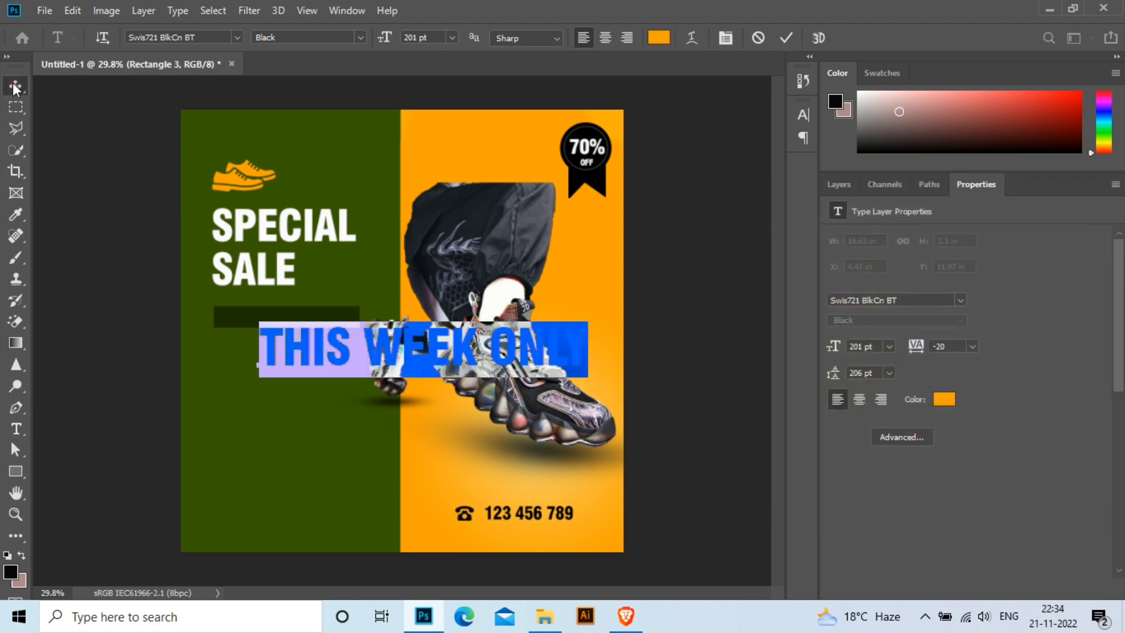
pyautogui.hotkey('ctrl', 't')
pyautogui.moveTo(589, 379); pyautogui.dragTo(517, 357)
pyautogui.moveTo(421, 343); pyautogui.dragTo(288, 317)
pyautogui.press('Return')
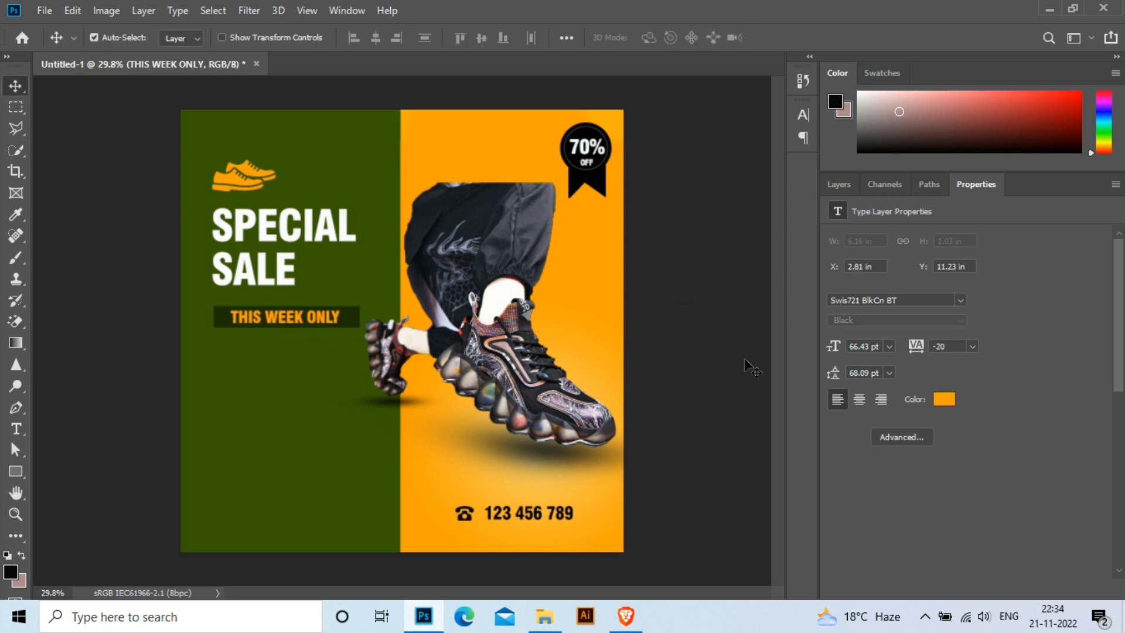
pyautogui.hotkey('shift', 'Left')
pyautogui.hotkey('shift', 'Left')
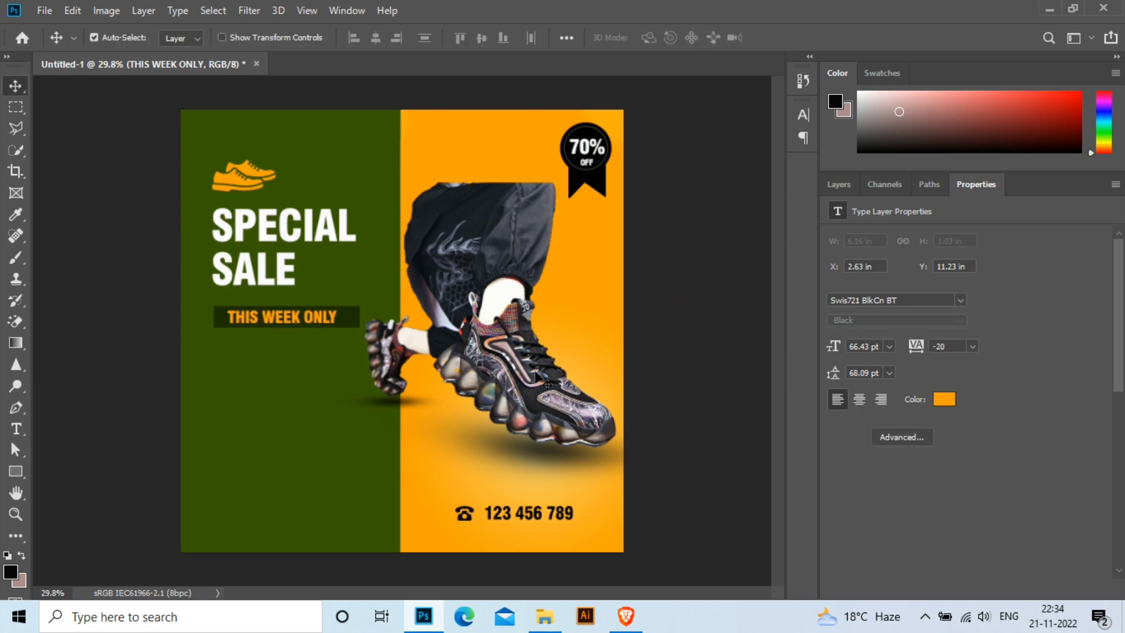
# Switch the text to Clarendon Blk BT and shrink it to fit inside the bar.
pyautogui.click(960, 300)
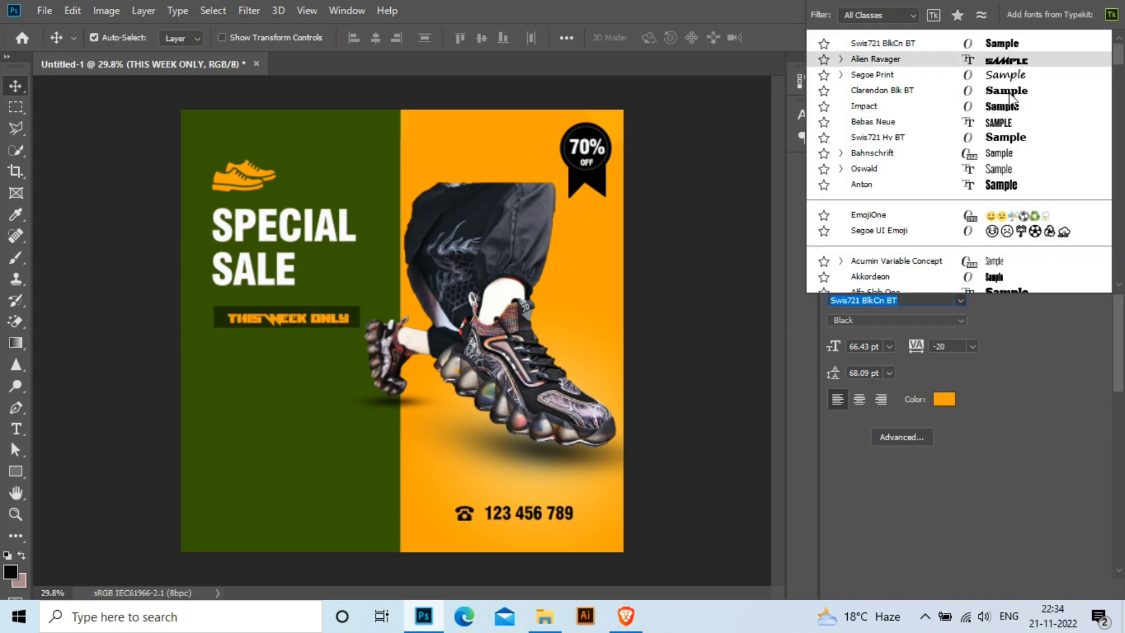
pyautogui.click(1006, 90)
pyautogui.hotkey('ctrl', 't')
pyautogui.moveTo(388, 328); pyautogui.dragTo(362, 327)
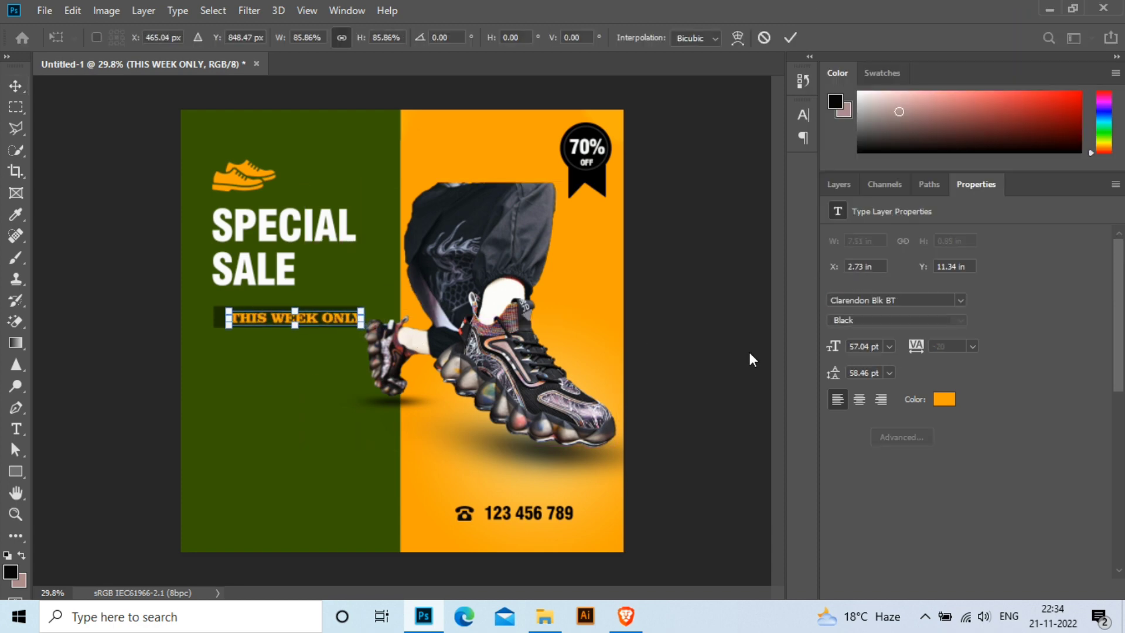
pyautogui.press('Return')
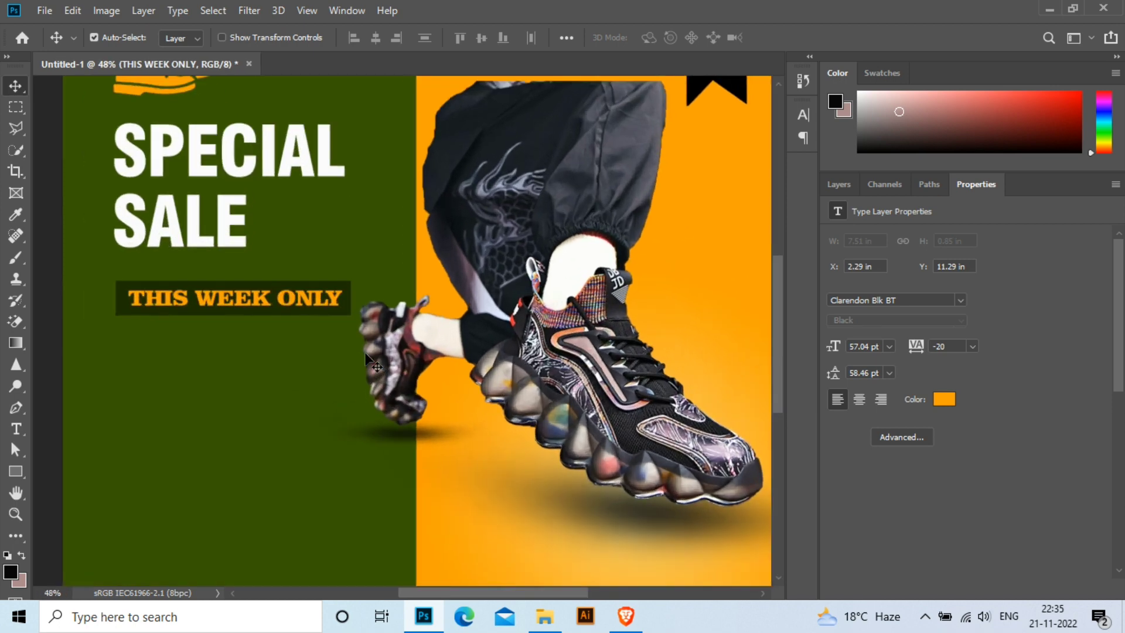
# Draw a small white-filled circle below the left end of the bar.
pyautogui.scroll(5, 240, 377)
pyautogui.scroll(2, 381, 413)
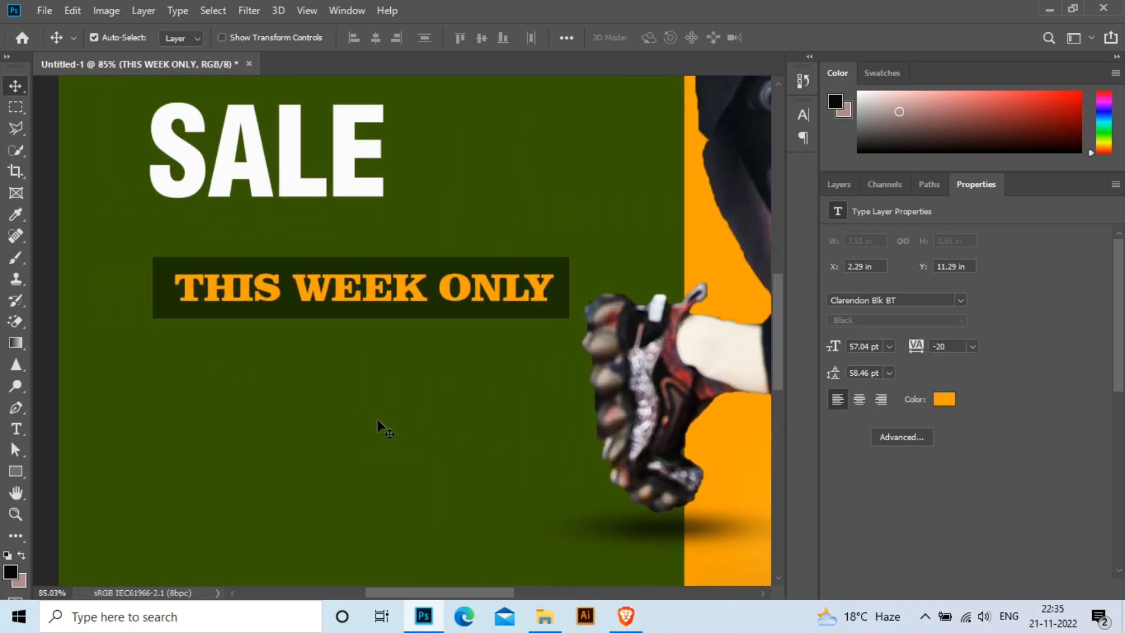
pyautogui.click(15, 471)
pyautogui.rightClick(16, 473)
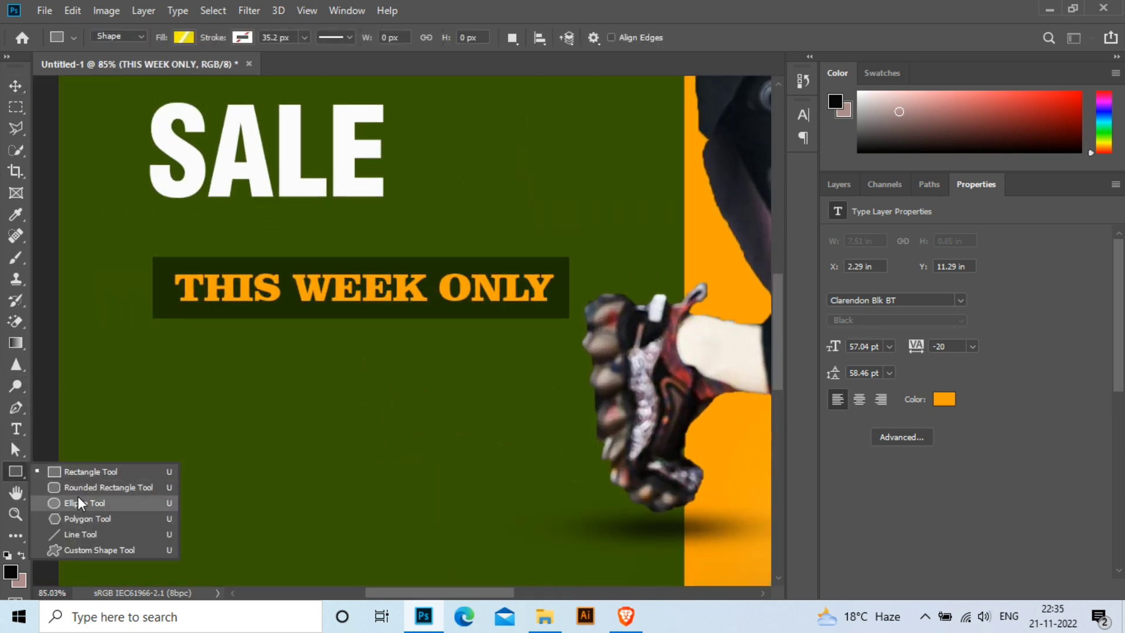
pyautogui.click(79, 503)
pyautogui.moveTo(154, 349); pyautogui.dragTo(165, 360)
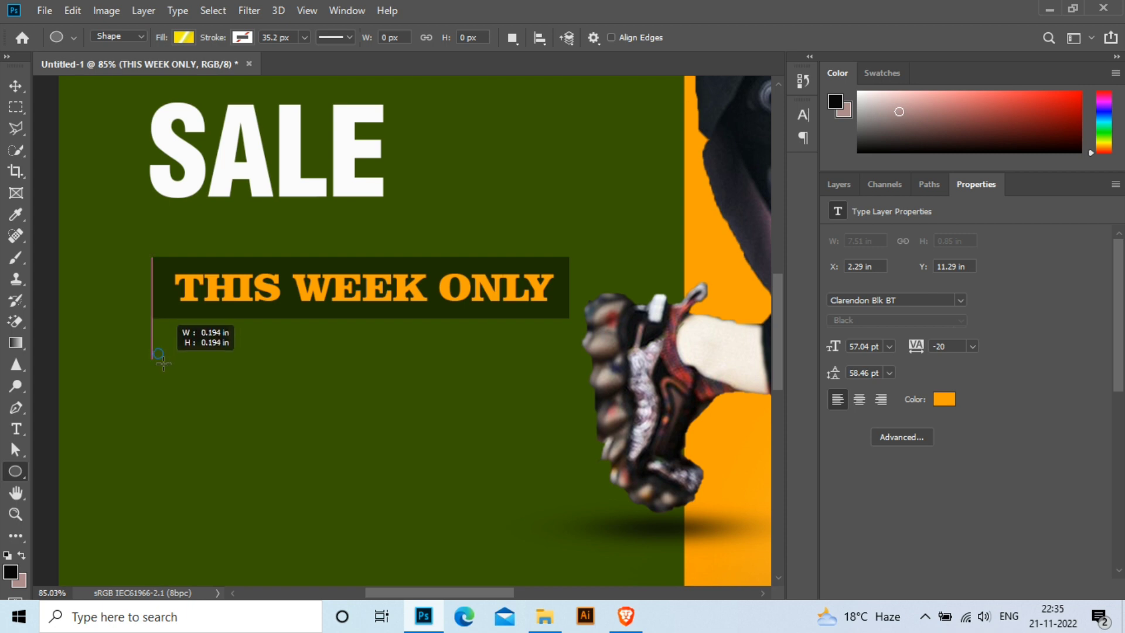
pyautogui.click(833, 317)
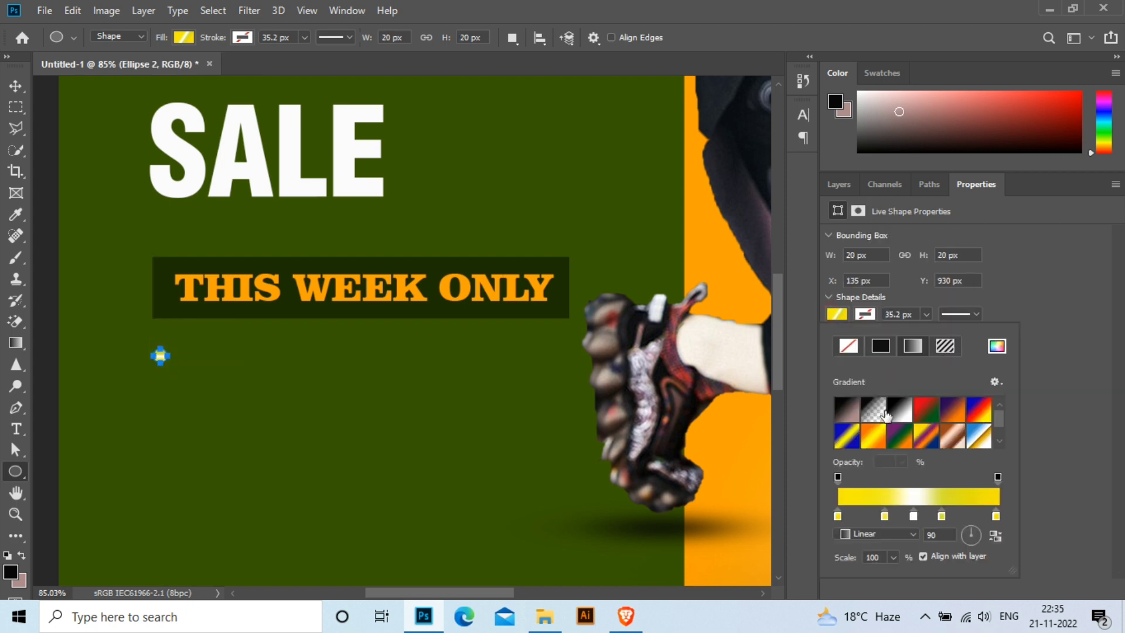
pyautogui.click(888, 354)
pyautogui.click(839, 396)
pyautogui.click(837, 317)
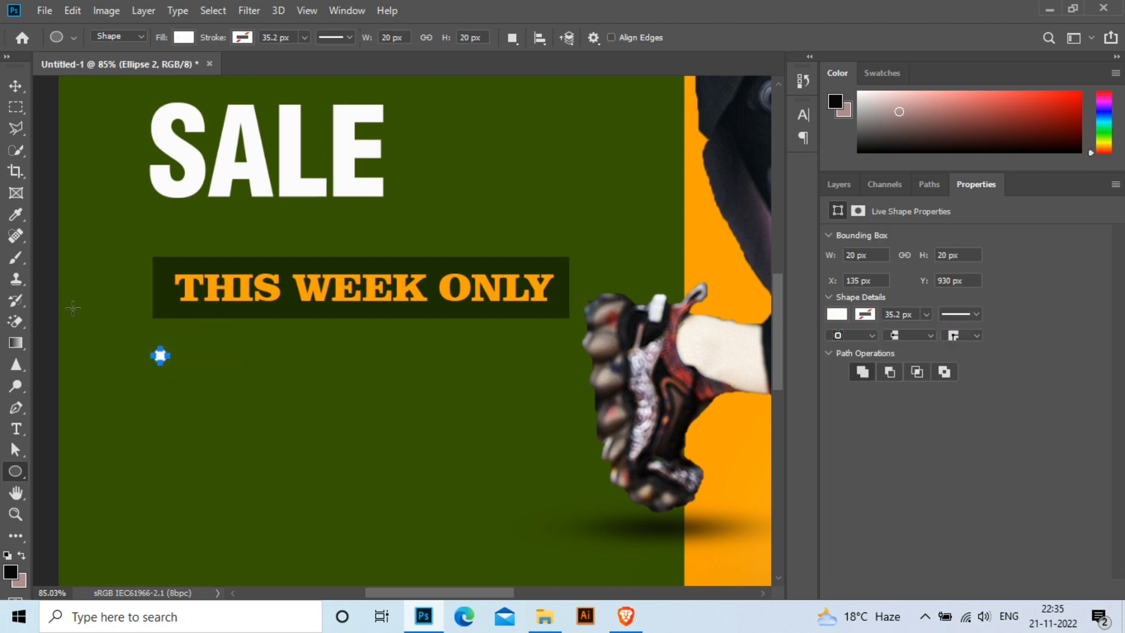
# Resize the white circle to 14 px.
pyautogui.press('v')
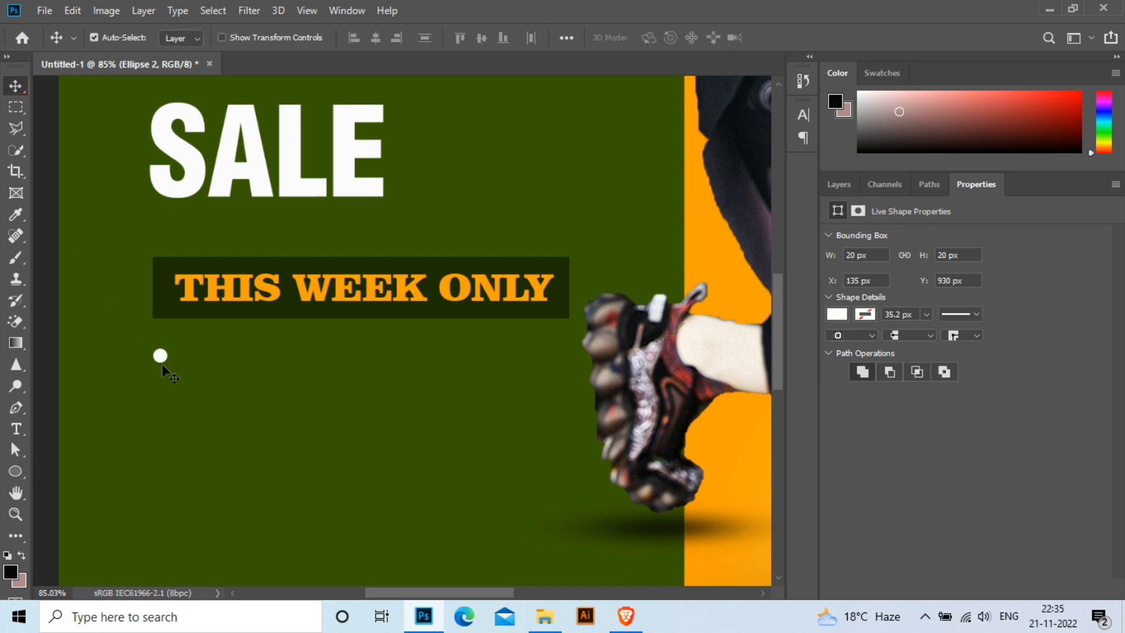
pyautogui.hotkey('ctrl', 'r')
pyautogui.scroll(1, 168, 359)
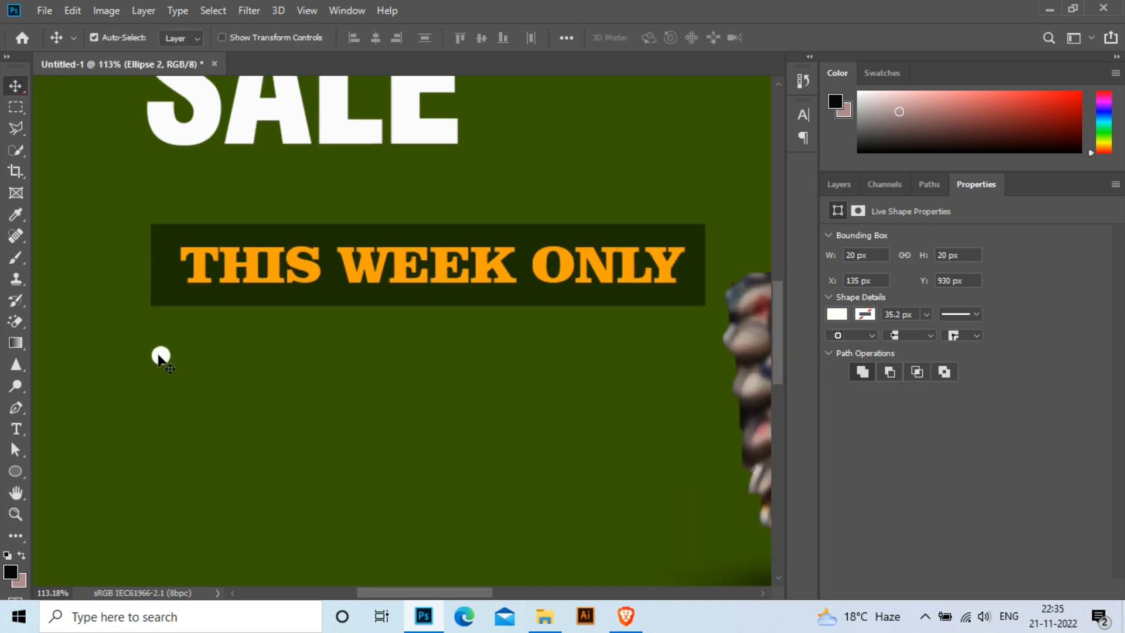
pyautogui.scroll(1, 170, 362)
pyautogui.scroll(1, 173, 367)
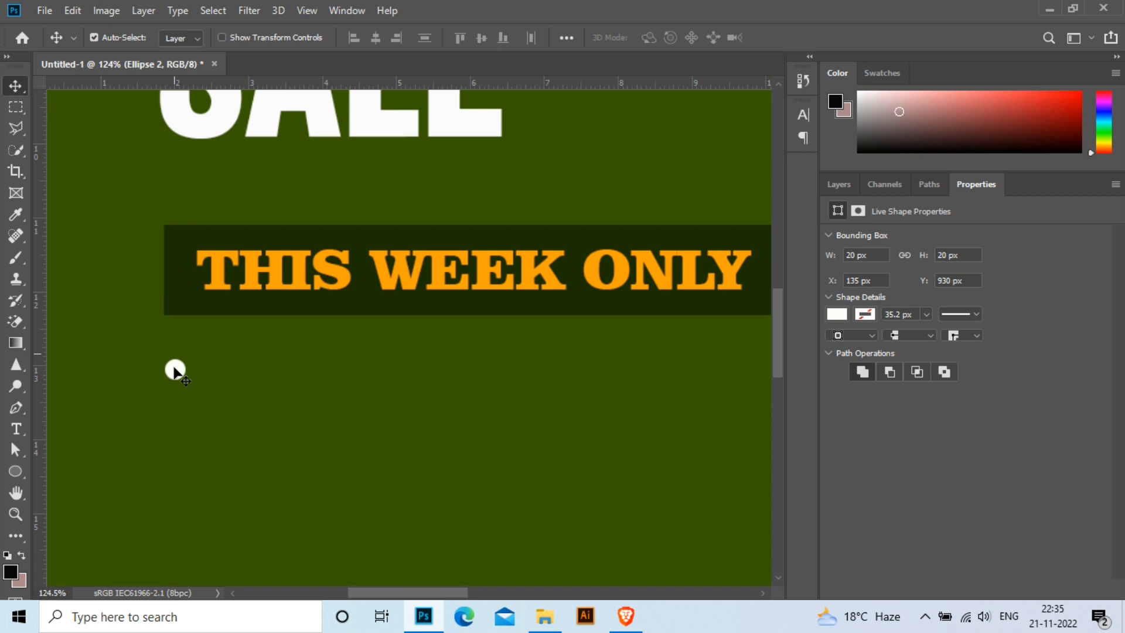
pyautogui.hotkey('ctrl', 'z')
pyautogui.hotkey('ctrl', 'shift', 'z')
pyautogui.hotkey('ctrl', 't')
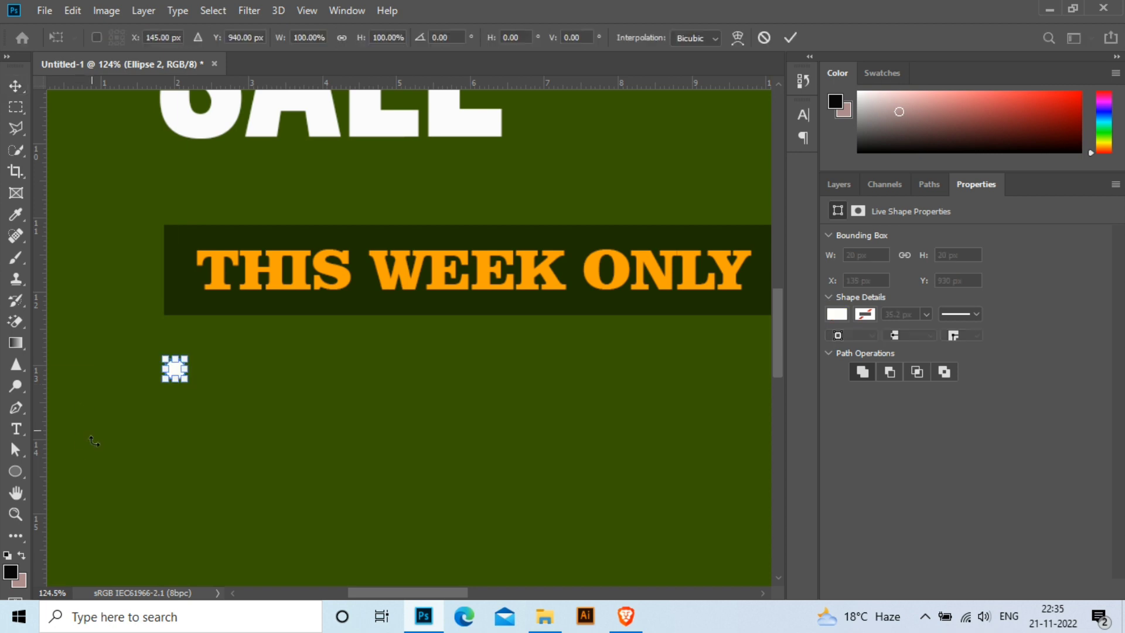
pyautogui.moveTo(185, 381); pyautogui.dragTo(261, 381)
pyautogui.press('Return')
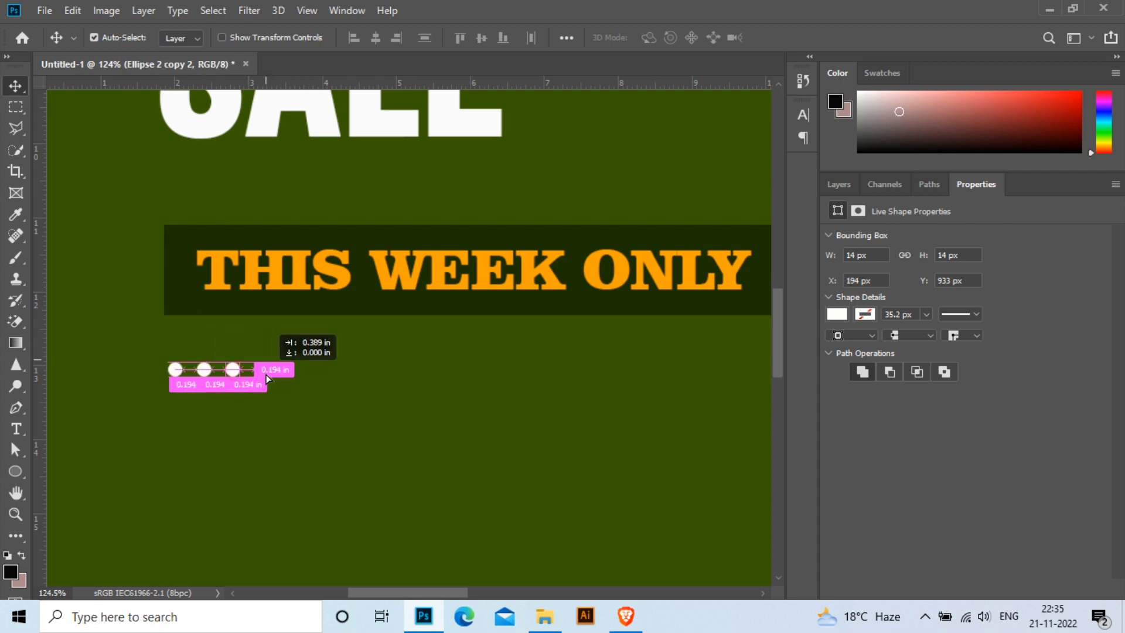
# Group the four white dot layers together.
pyautogui.hotkey('ctrl', '0')
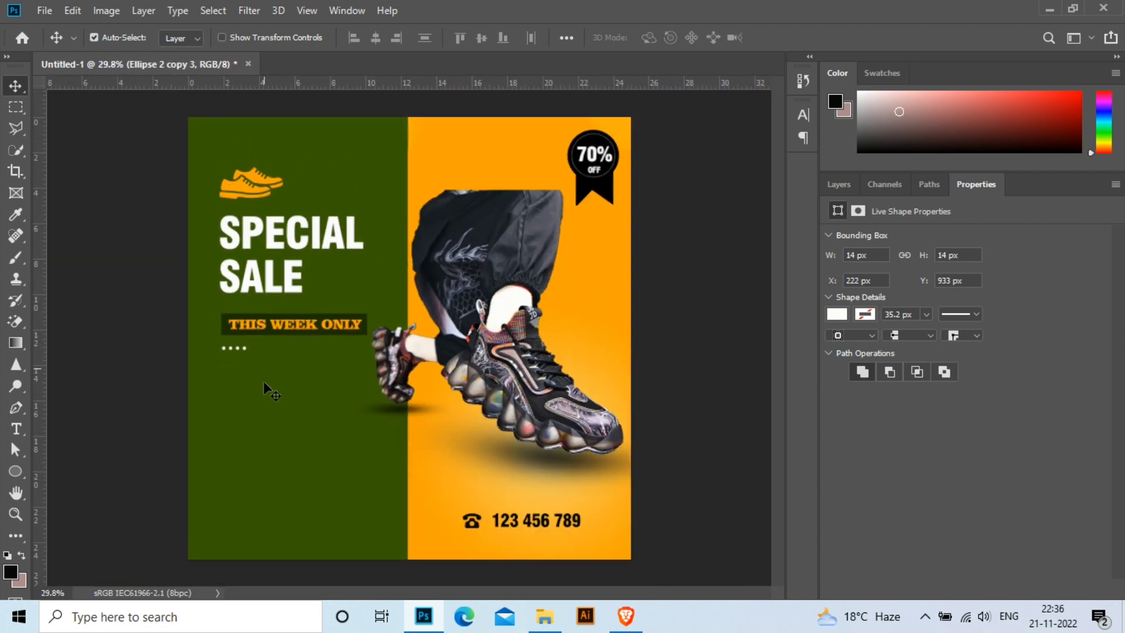
pyautogui.click(839, 184)
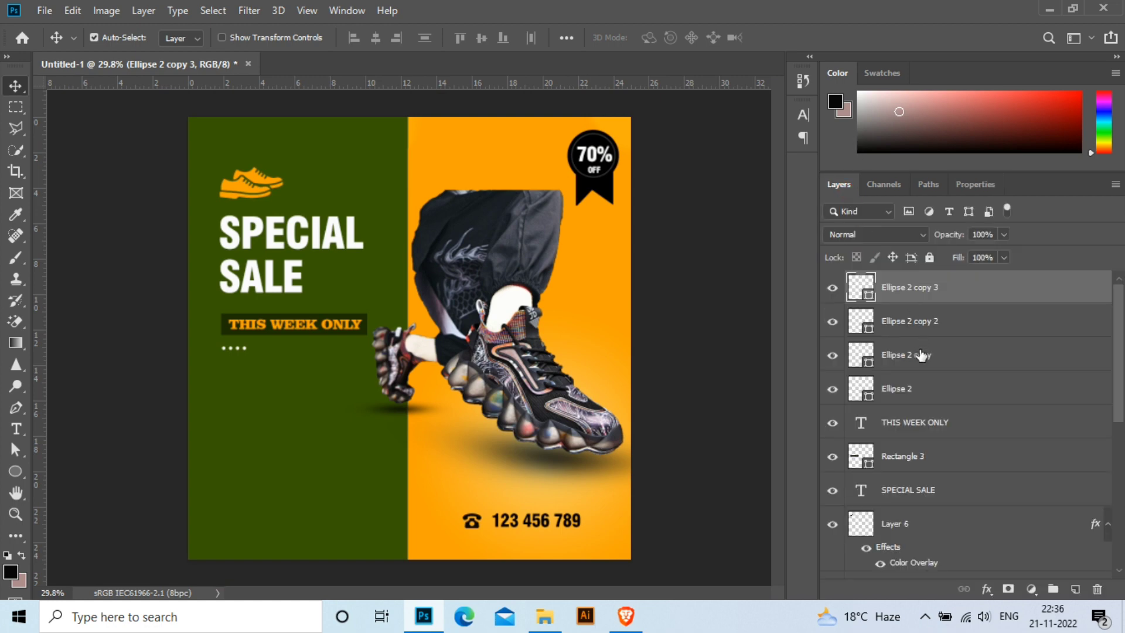
pyautogui.keyDown('shift'); pyautogui.click(911, 388); pyautogui.keyUp('shift')
pyautogui.hotkey('ctrl', 'g')
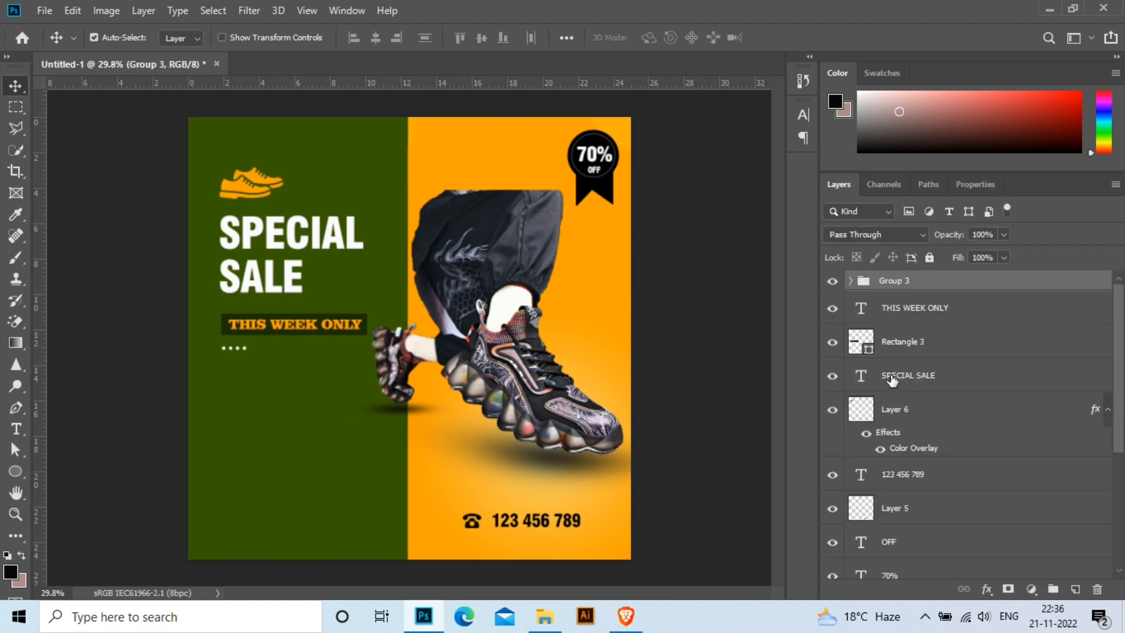
pyautogui.hotkey('ctrl', 't')
pyautogui.press('Return')
# Duplicate the dots group and move the copy right to the bar's right end.
pyautogui.hotkey('ctrl', 'j')
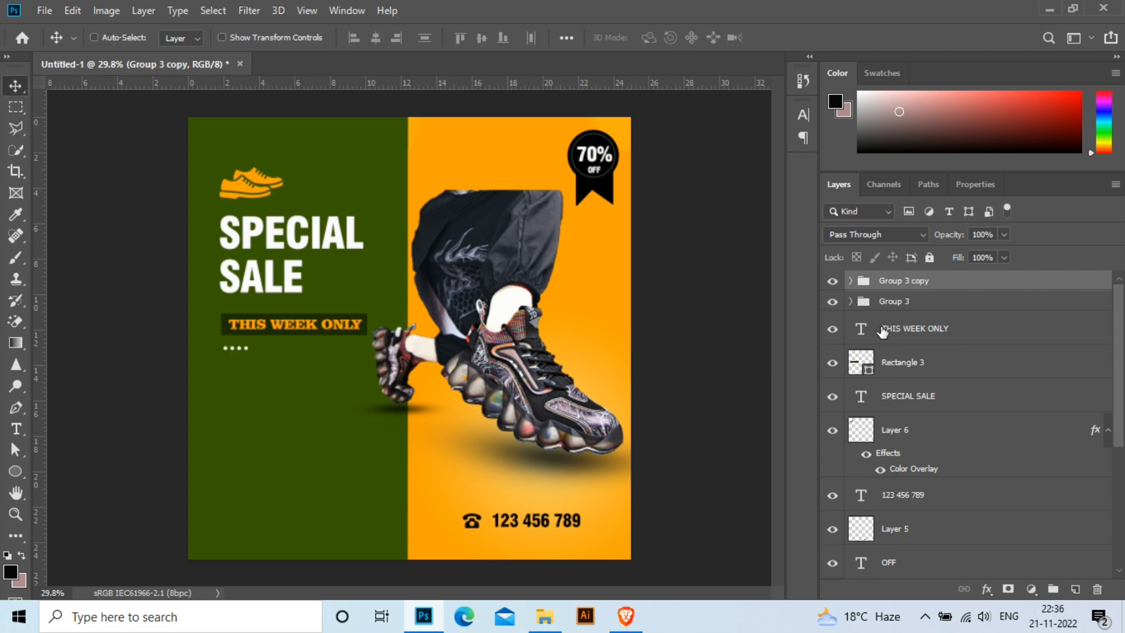
pyautogui.hotkey('ctrl', 't')
pyautogui.hotkey('shift', 'Right')
pyautogui.hotkey('shift', 'Right')
pyautogui.hotkey('shift', 'Right')
pyautogui.hotkey('shift', 'Right')
pyautogui.hotkey('shift', 'Right')
pyautogui.hotkey('shift', 'Right')
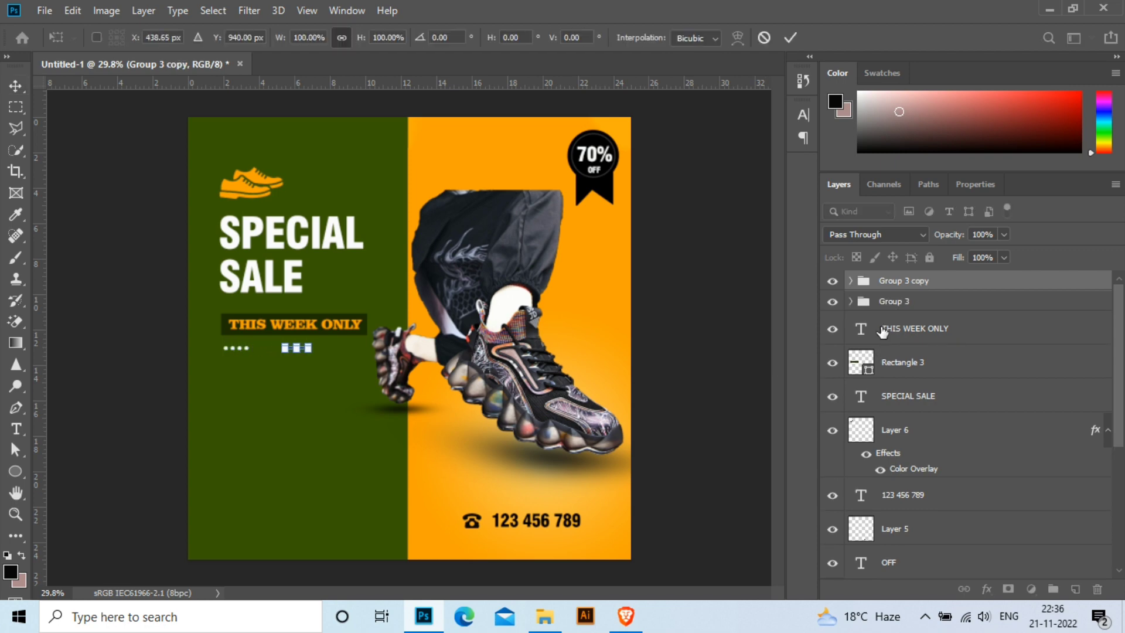
pyautogui.hotkey('shift', 'Right')
pyautogui.hotkey('shift', 'Right')
pyautogui.hotkey('shift', 'Right')
pyautogui.hotkey('shift', 'Right')
pyautogui.hotkey('shift', 'Right')
pyautogui.hotkey('shift', 'Right')
pyautogui.hotkey('shift', 'Right')
pyautogui.hotkey('shift', 'Right')
pyautogui.press('Return')
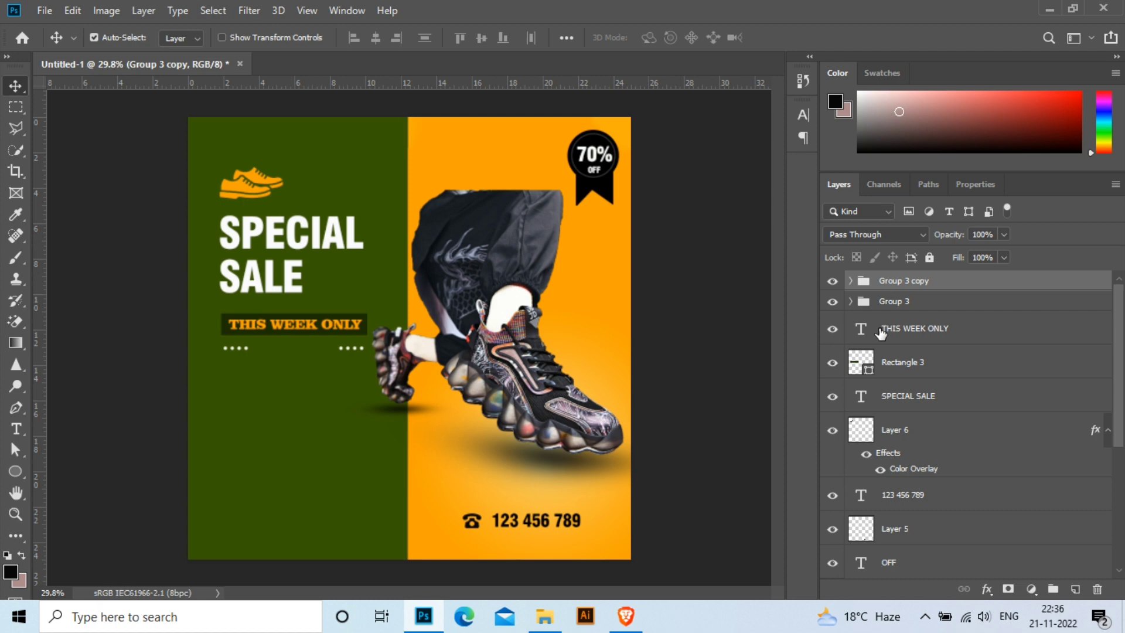
# Start a 48 pt text block on the lower poster and paste in the shoe description over two lines.
pyautogui.press('t')
pyautogui.click(226, 453)
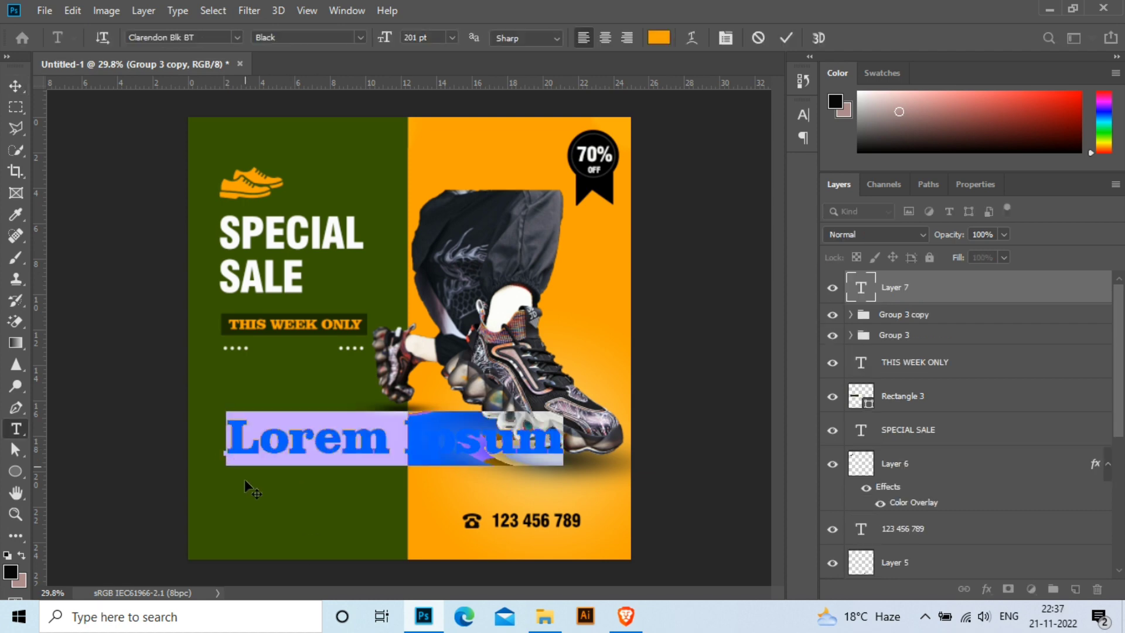
pyautogui.click(452, 37)
pyautogui.click(435, 224)
pyautogui.hotkey('ctrl', 'v')
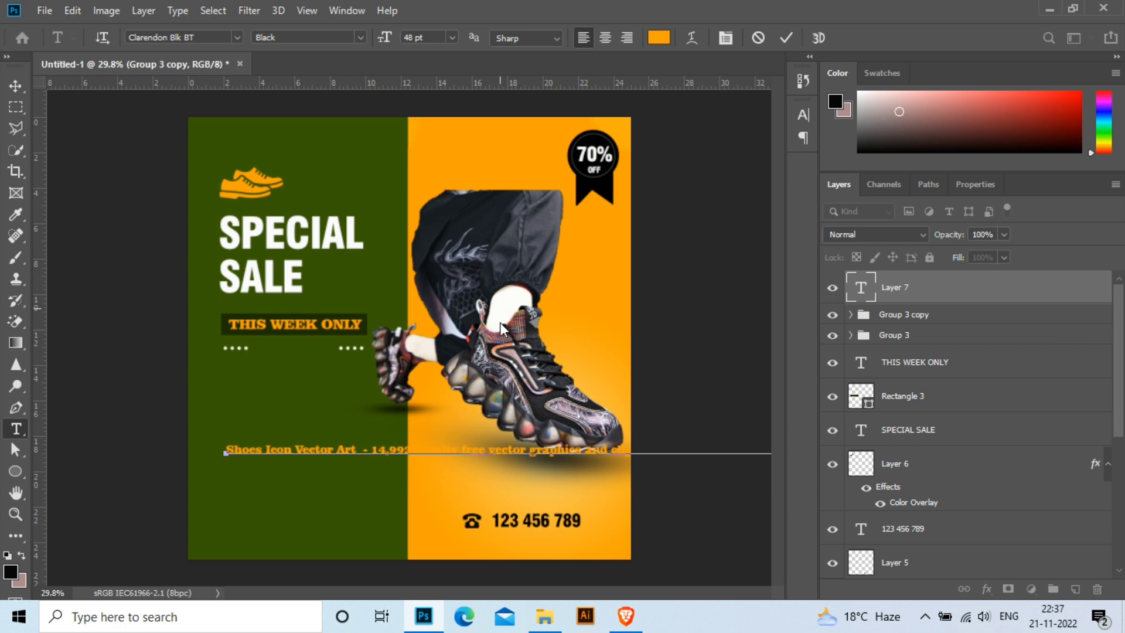
pyautogui.press('Return')
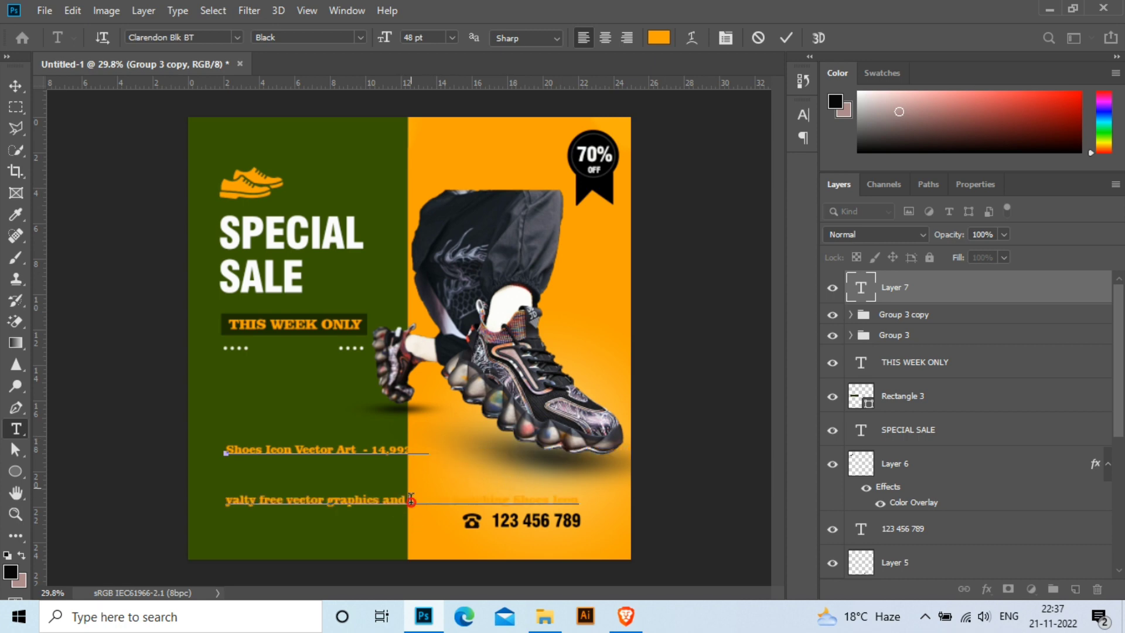
# Try several line spacing values for the paragraph, starting with 14 pt.
pyautogui.click(976, 184)
pyautogui.click(972, 347)
pyautogui.click(890, 373)
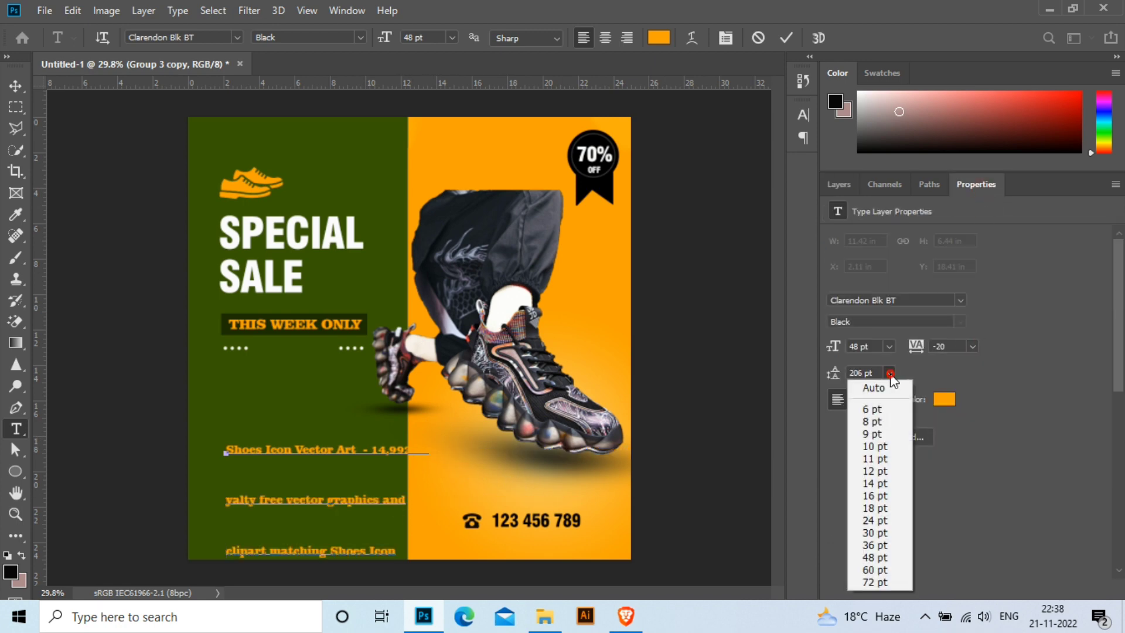
pyautogui.press('v')
pyautogui.click(890, 373)
pyautogui.click(875, 485)
pyautogui.click(886, 375)
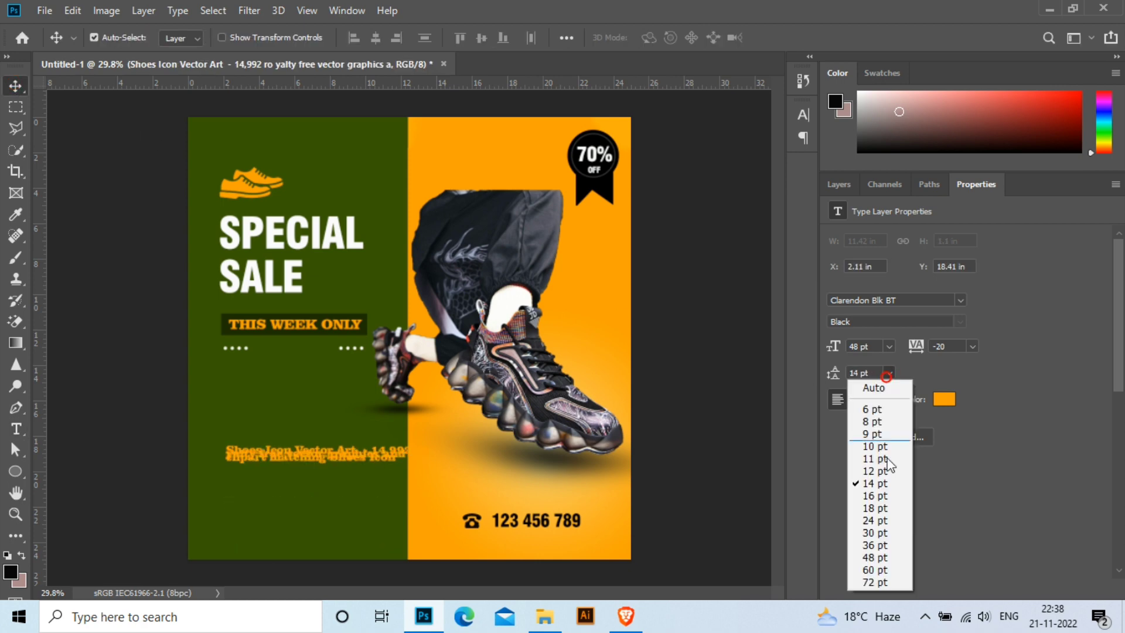
pyautogui.click(891, 556)
# Give the paragraph a condensed bold font and white #ffffff colour.
pyautogui.click(960, 300)
pyautogui.click(984, 129)
pyautogui.click(944, 399)
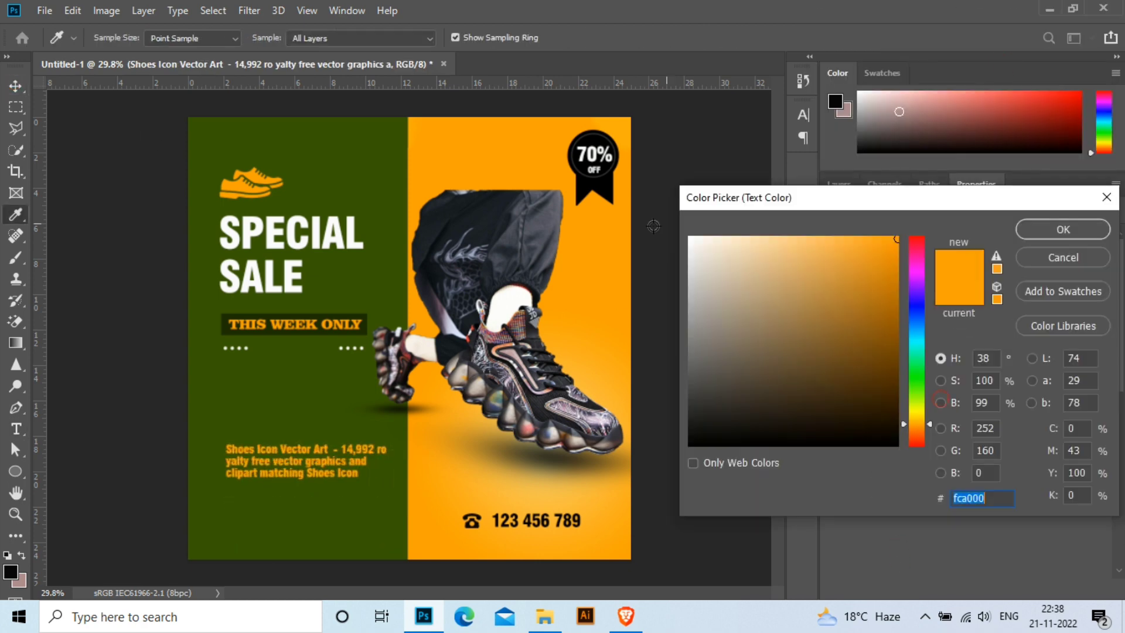
pyautogui.write('ffffff')
pyautogui.click(1046, 229)
# Set the paragraph to 55 pt size, 58 pt leading and the heavy Swis721 Hv BT font.
pyautogui.click(890, 373)
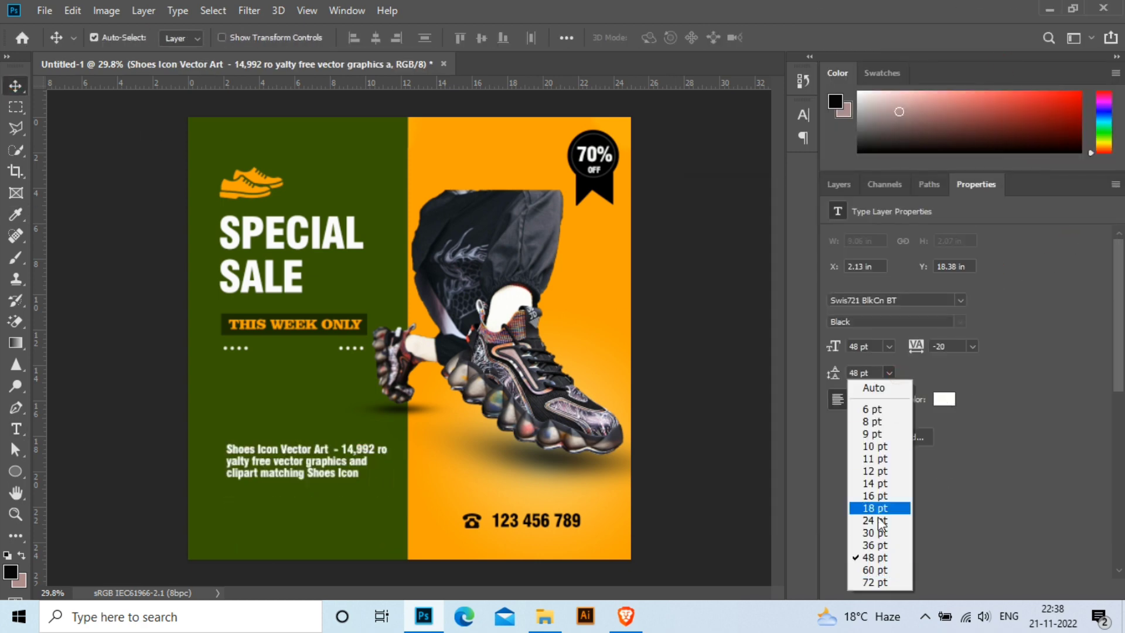
pyautogui.click(867, 510)
pyautogui.click(889, 373)
pyautogui.click(866, 607)
pyautogui.click(877, 348)
pyautogui.press('Up')
pyautogui.press('Up')
pyautogui.press('Up')
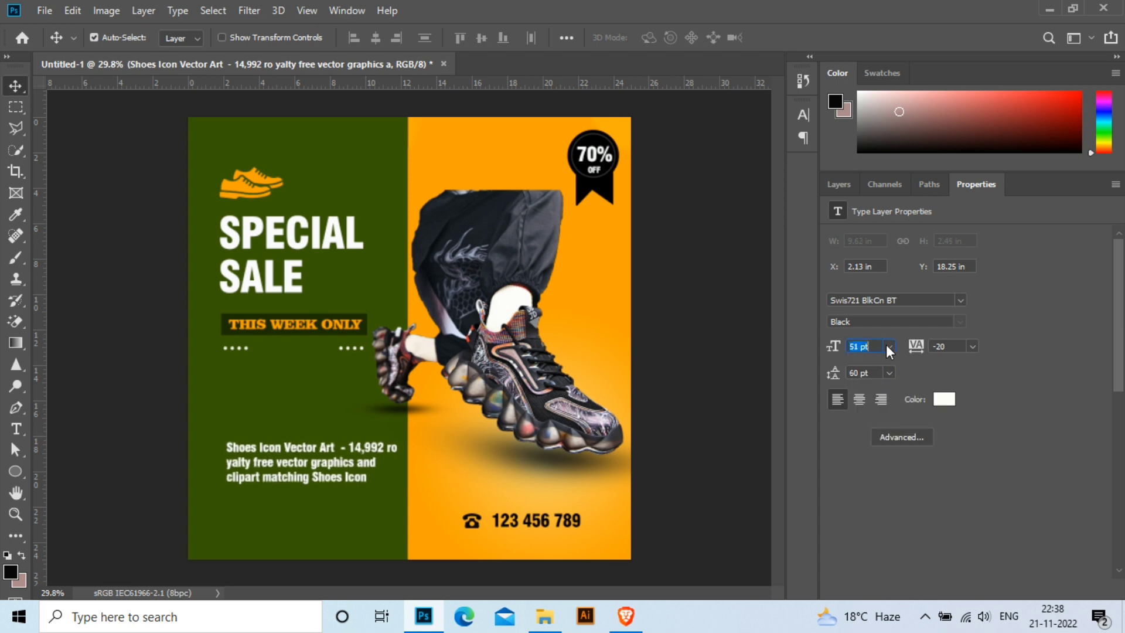
pyautogui.press('Up')
pyautogui.press('Up')
pyautogui.press('Up')
pyautogui.press('Tab')
pyautogui.press('Down')
pyautogui.press('Down')
pyautogui.click(927, 306)
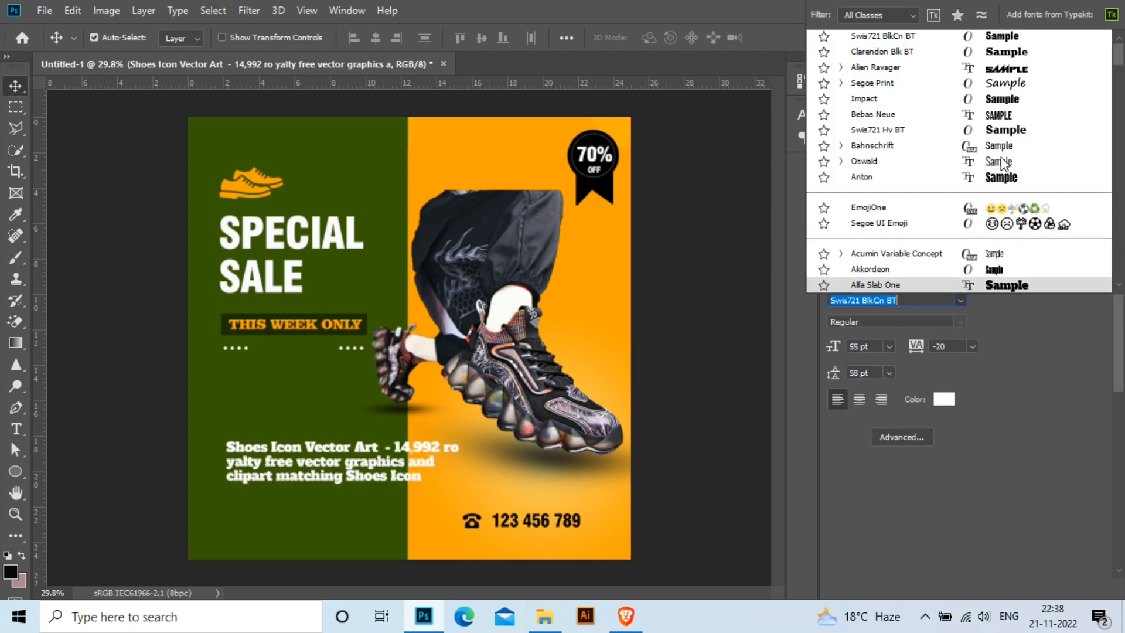
pyautogui.click(866, 156)
# Scale the description paragraph down to about 80%.
pyautogui.moveTo(296, 426); pyautogui.dragTo(296, 426)
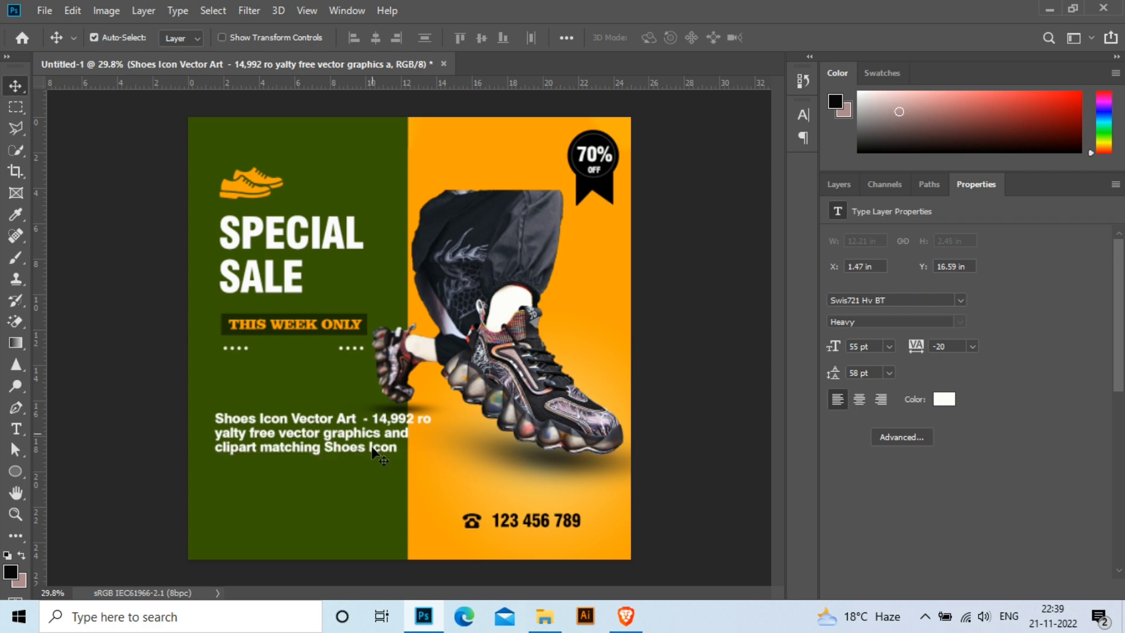
pyautogui.hotkey('ctrl', 't')
pyautogui.moveTo(420, 452); pyautogui.dragTo(387, 446)
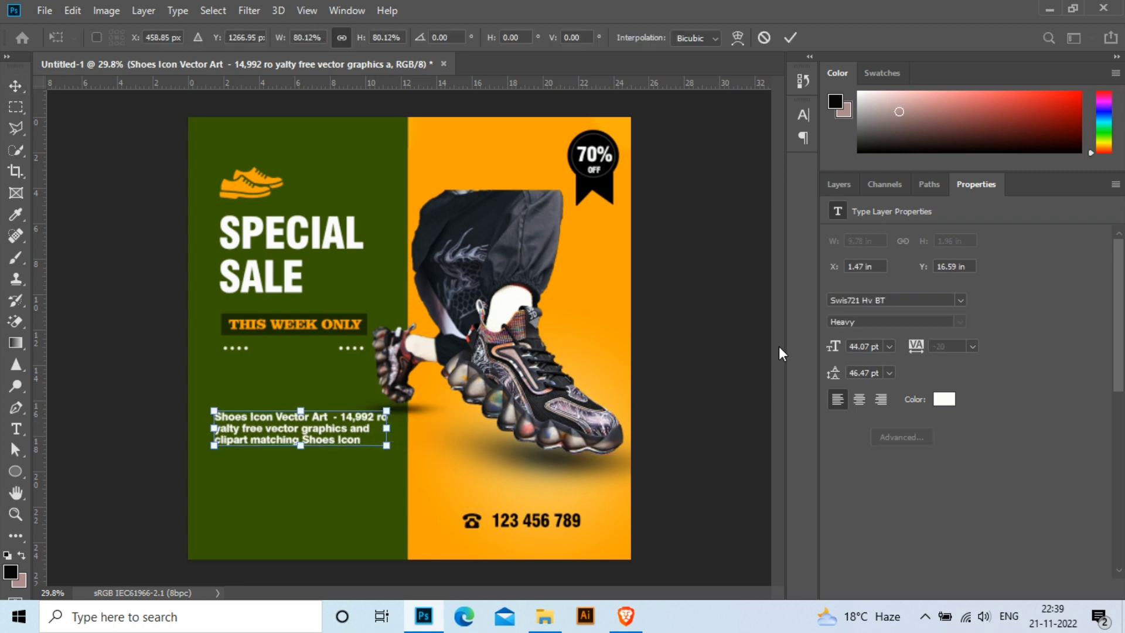
pyautogui.click(964, 300)
# Switch the paragraph to the lighter Swis721 BT Roman font.
pyautogui.click(961, 300)
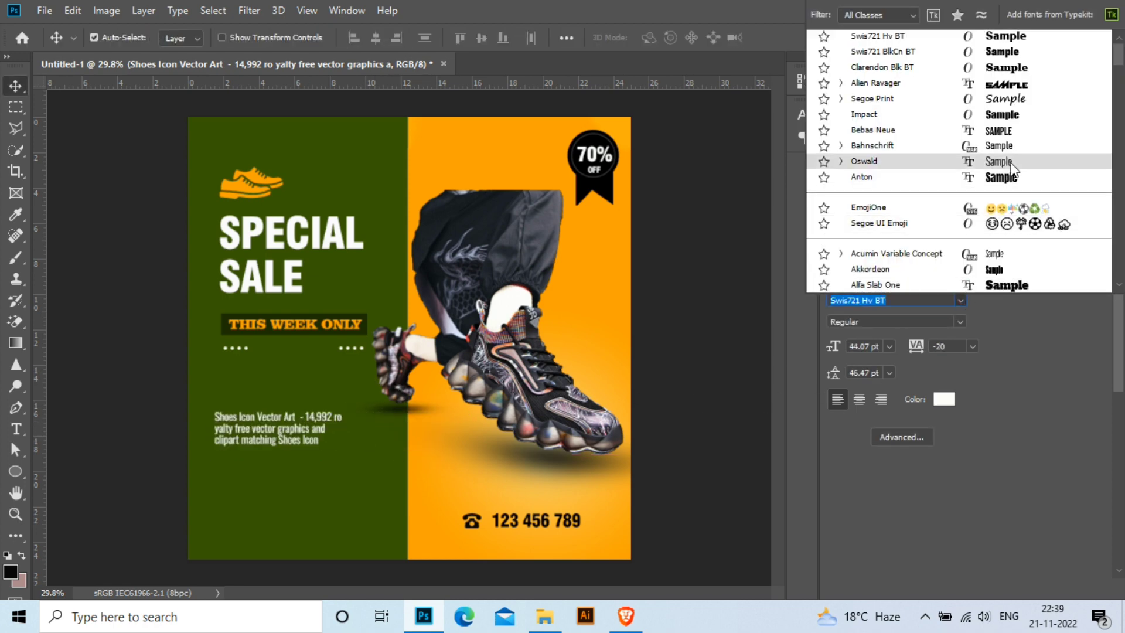
pyautogui.scroll(-10, 1031, 117)
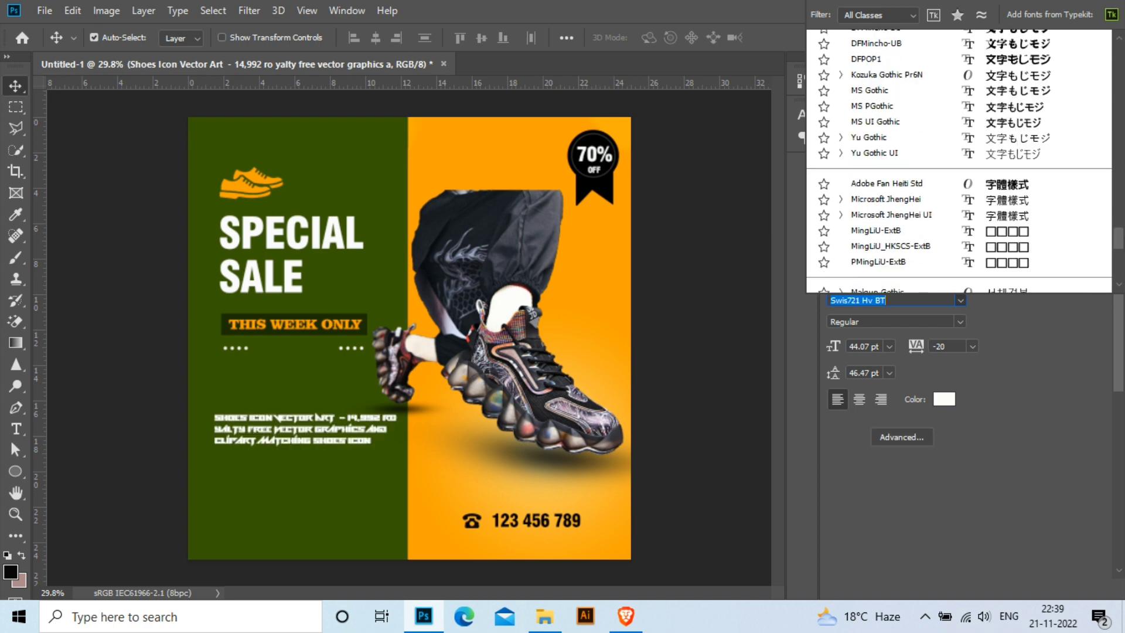
pyautogui.scroll(5, 1014, 117)
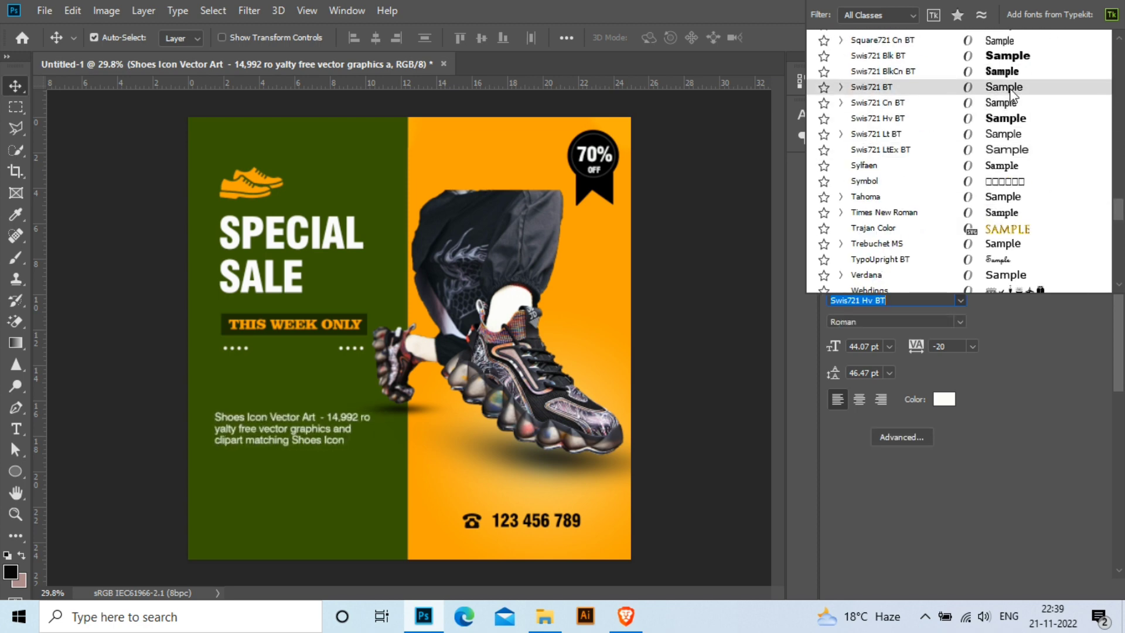
pyautogui.scroll(1, 1017, 97)
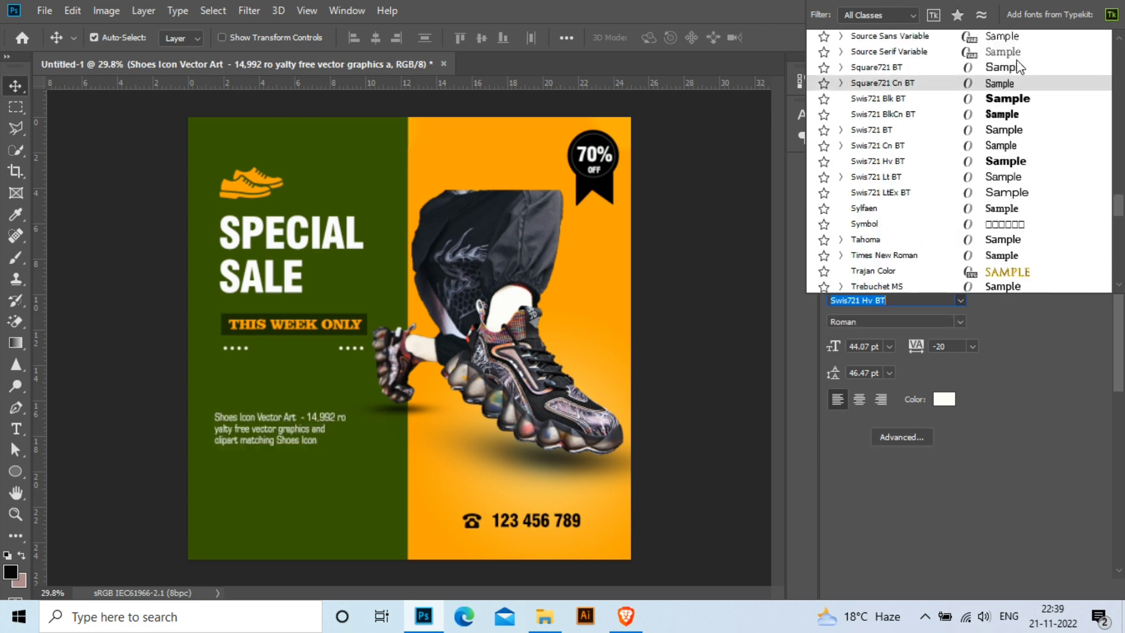
pyautogui.scroll(2, 1019, 98)
pyautogui.scroll(2, 1018, 98)
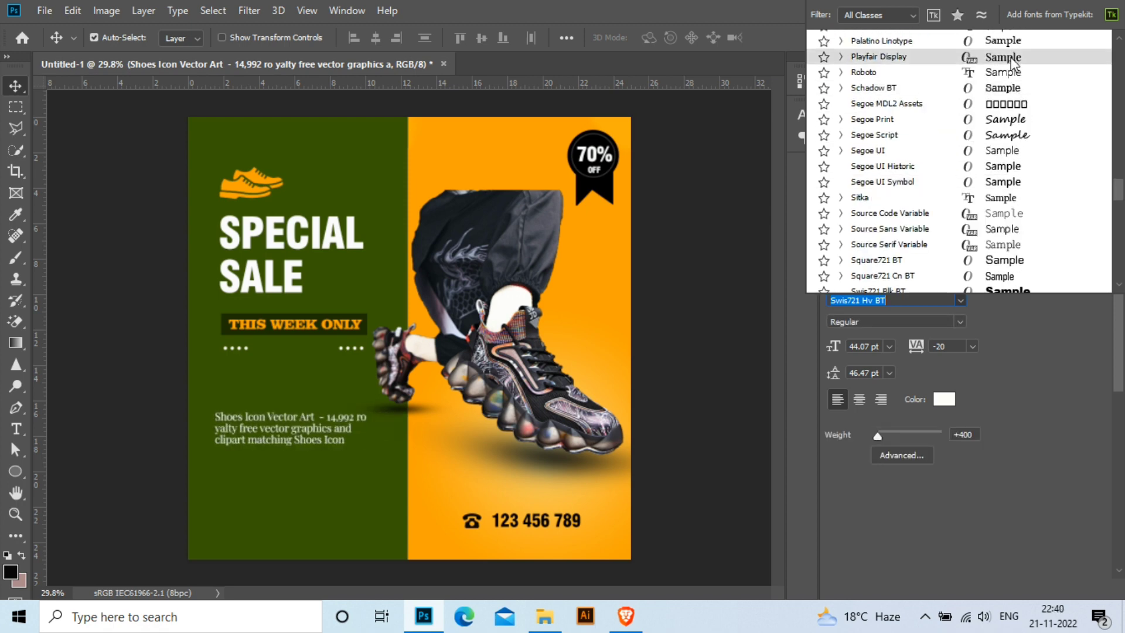
pyautogui.scroll(-1, 1015, 217)
pyautogui.scroll(-1, 1012, 247)
pyautogui.click(1010, 261)
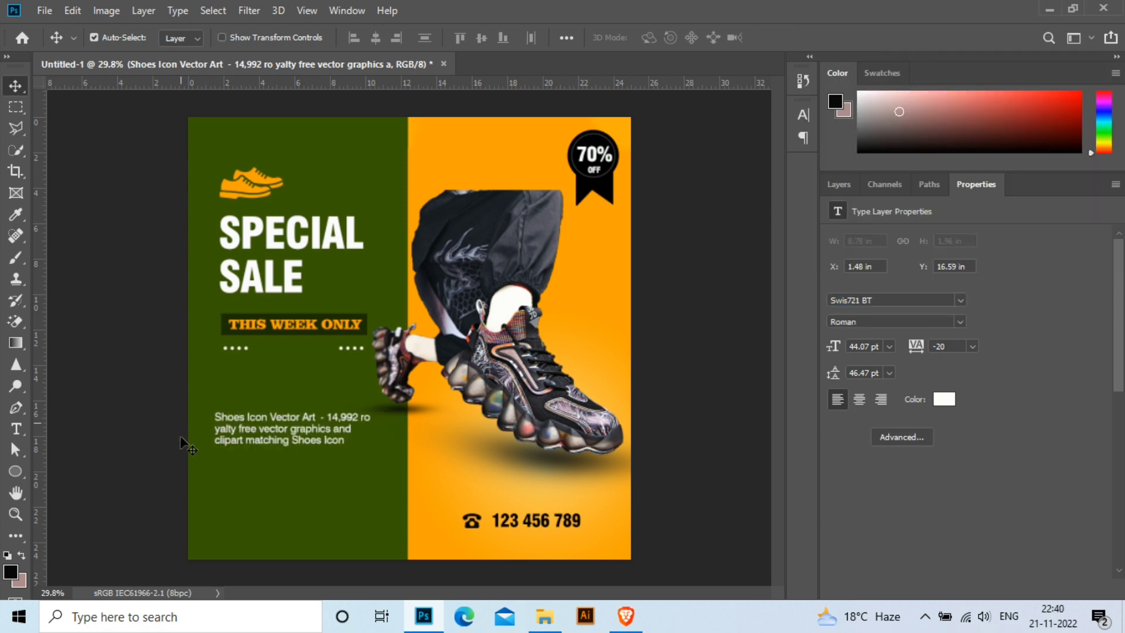
# Make a brief text edit, then move the paragraph up beneath the dots under THIS WEEK ONLY.
pyautogui.doubleClick(222, 418)
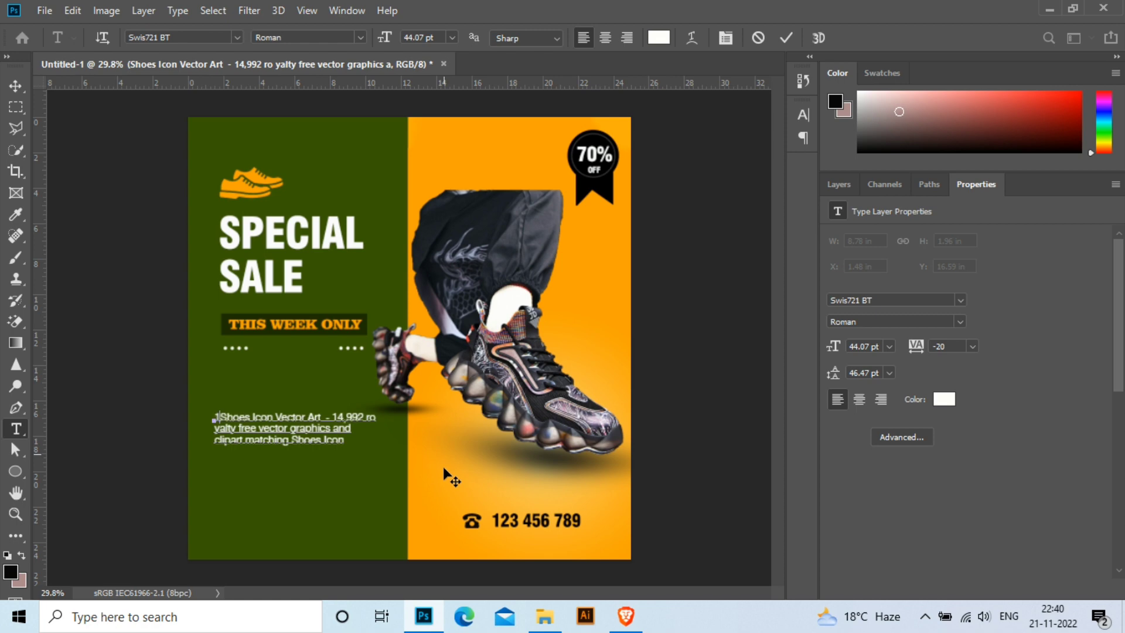
pyautogui.write('1.')
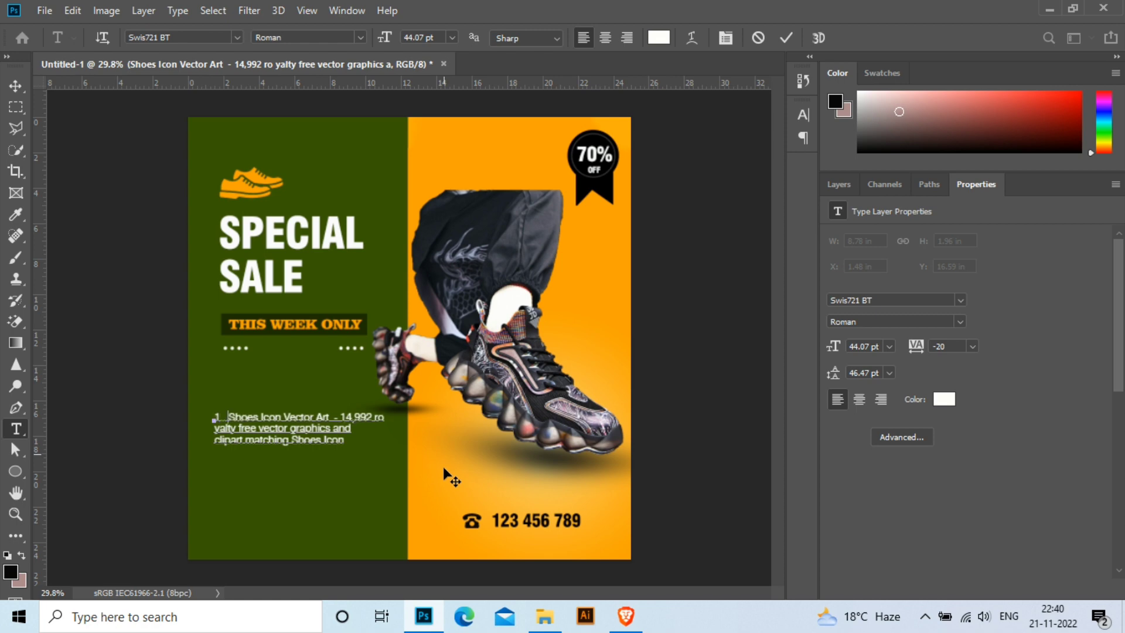
pyautogui.press('BackSpace')
pyautogui.press('BackSpace')
pyautogui.press('BackSpace')
pyautogui.click(16, 85)
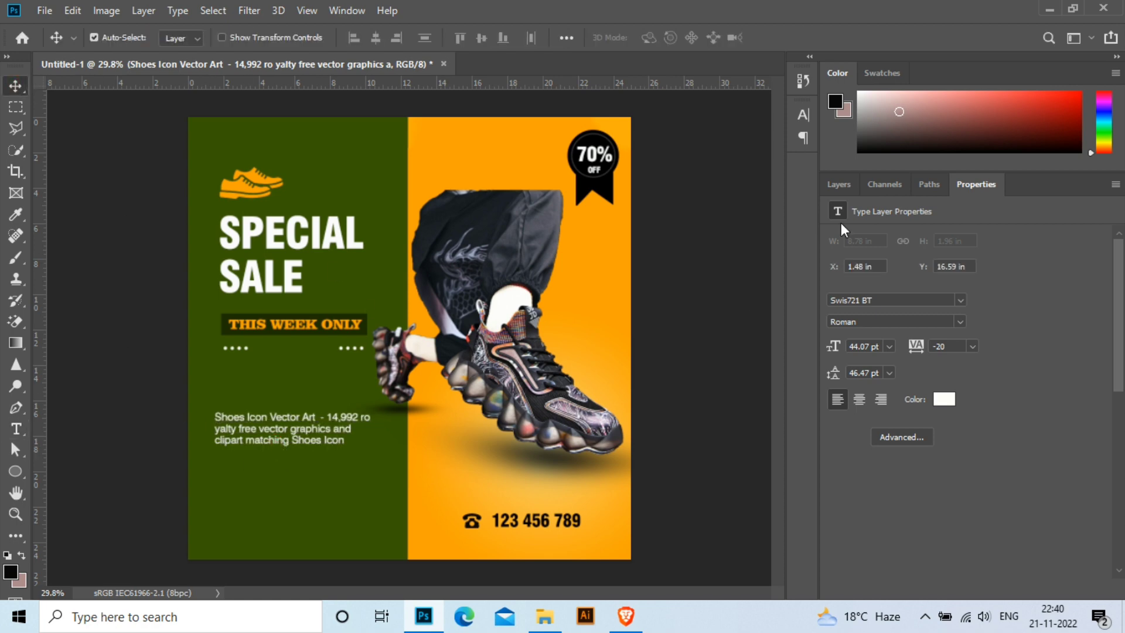
pyautogui.moveTo(290, 440); pyautogui.dragTo(297, 404)
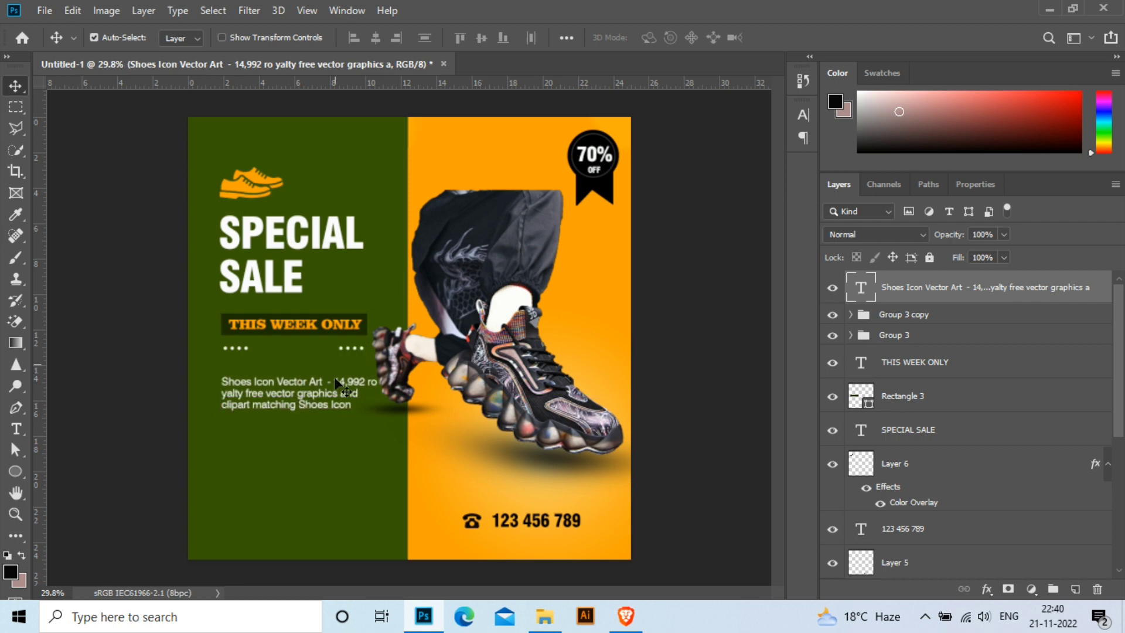
# Shrink the paragraph slightly and position it under the dotted line.
pyautogui.hotkey('ctrl', 't')
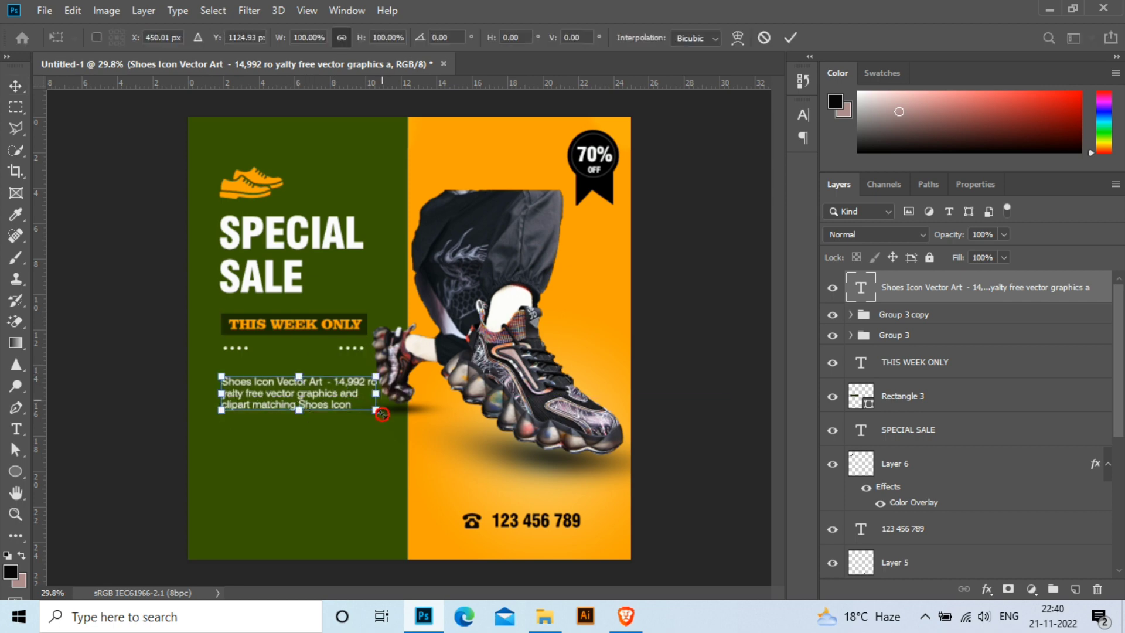
pyautogui.moveTo(382, 414); pyautogui.dragTo(370, 411)
pyautogui.press('Return')
pyautogui.moveTo(240, 396)
pyautogui.mouseDown()
pyautogui.moveTo(284, 399)
pyautogui.moveTo(281, 434)
pyautogui.mouseUp()
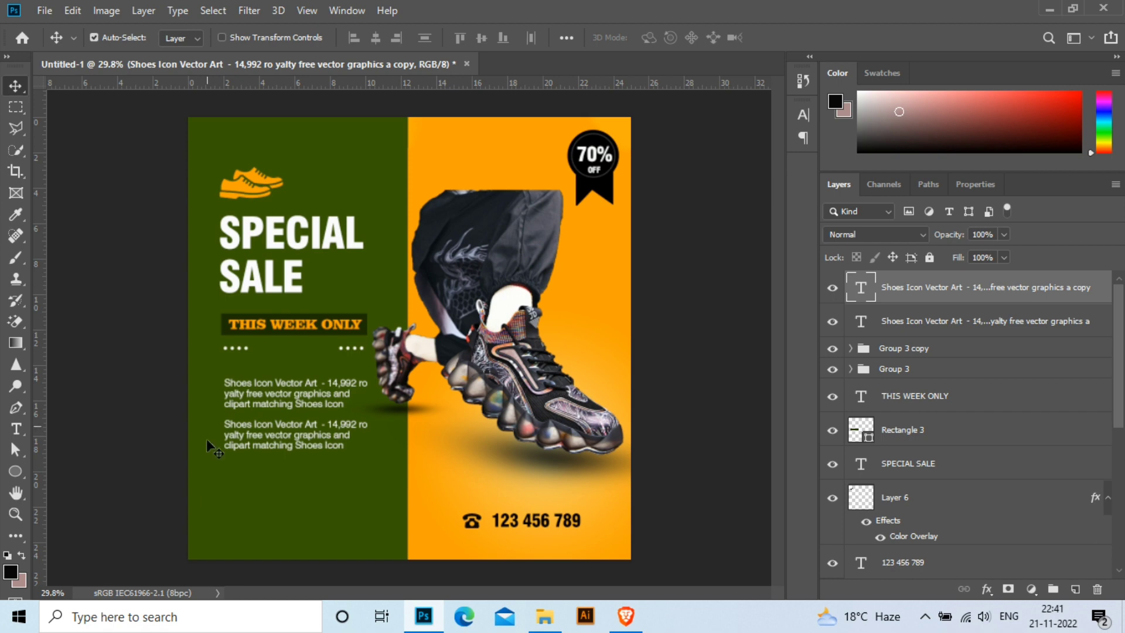
# Add the numerals 1 and 2 beside the two caption blocks.
pyautogui.press('t')
pyautogui.click(209, 388)
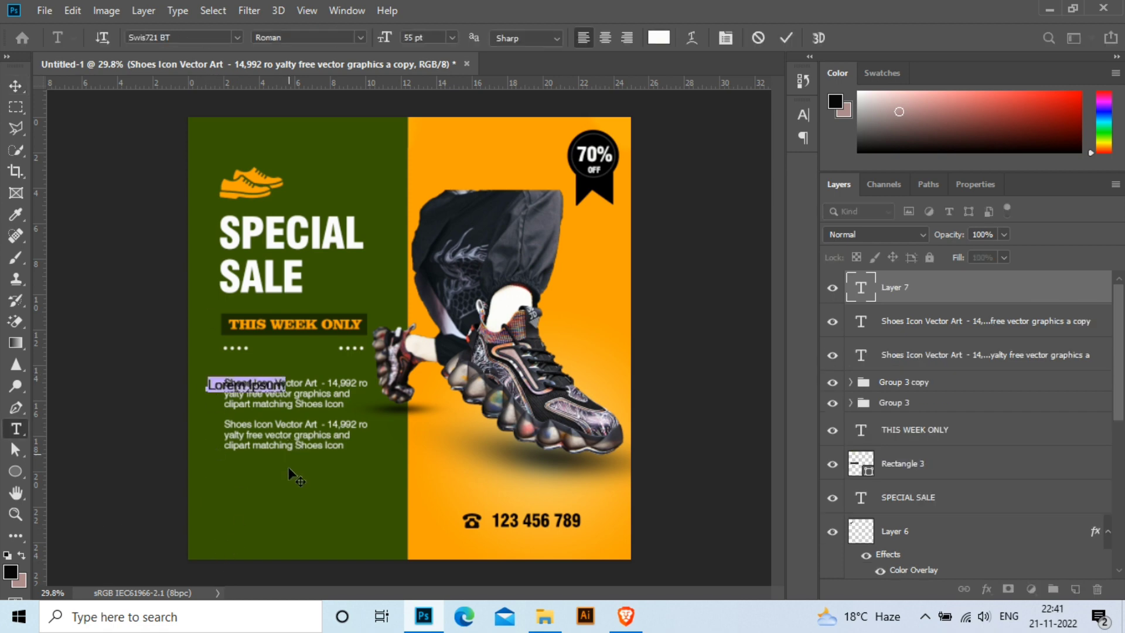
pyautogui.write('1')
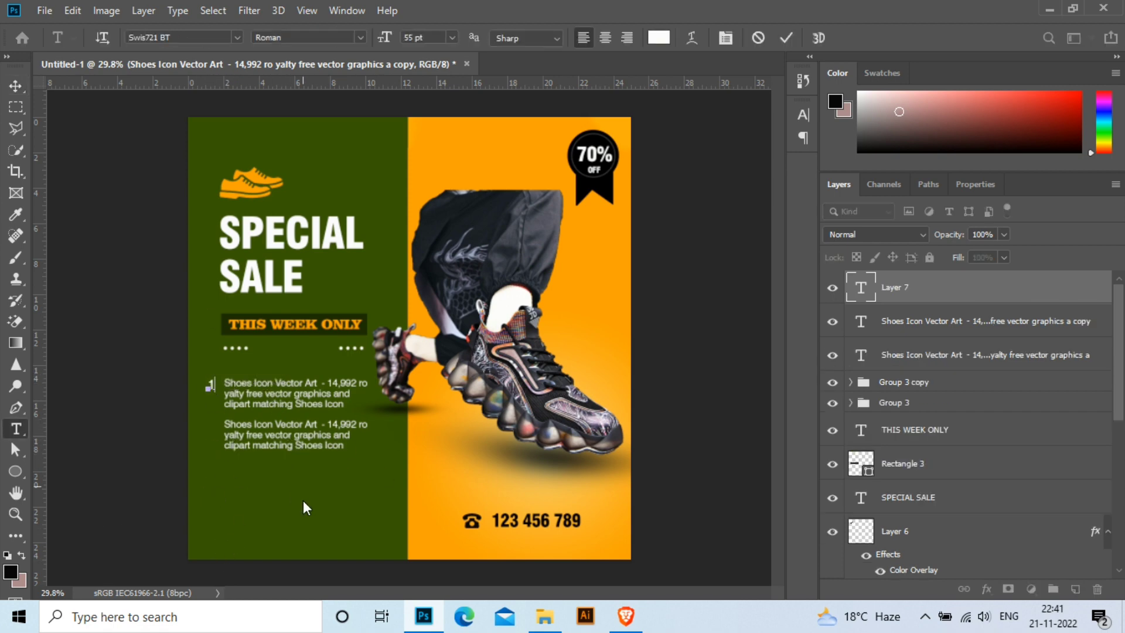
pyautogui.click(215, 430)
pyautogui.click(211, 427)
pyautogui.write('2')
pyautogui.click(902, 292)
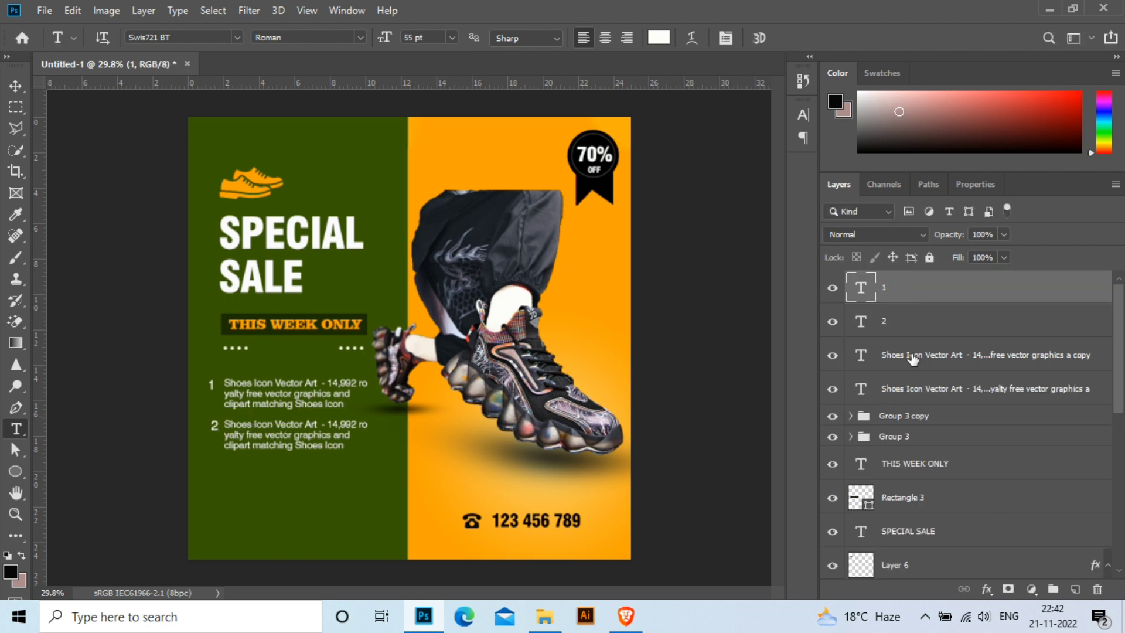
# Left-align both number layers and select them together with the Move tool.
pyautogui.keyDown('shift'); pyautogui.click(886, 329); pyautogui.keyUp('shift')
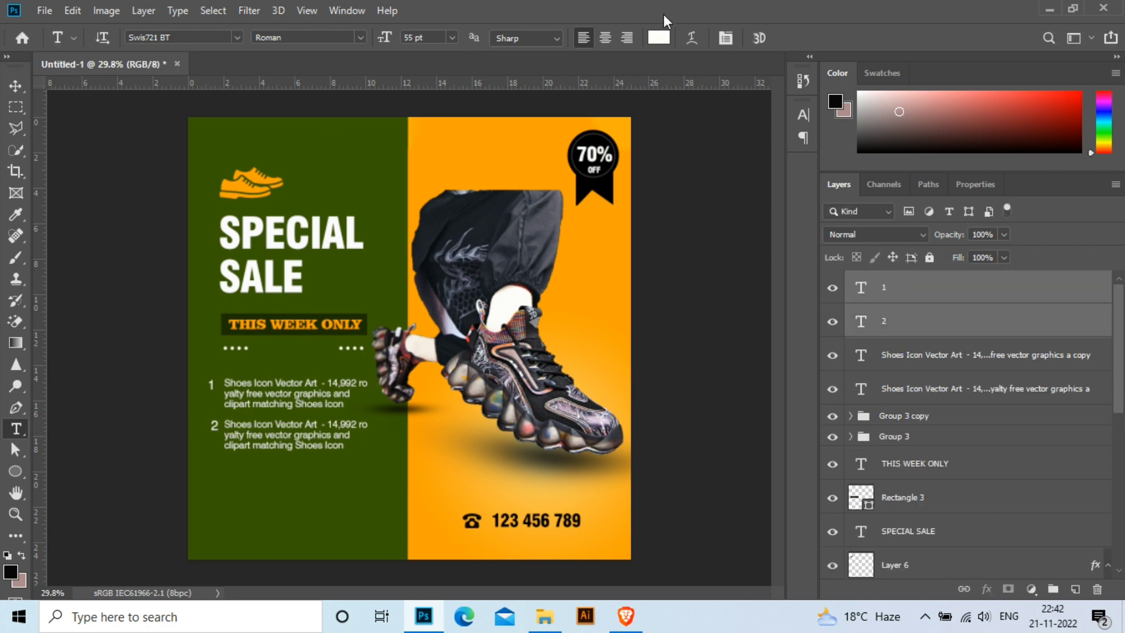
pyautogui.click(582, 43)
pyautogui.click(975, 184)
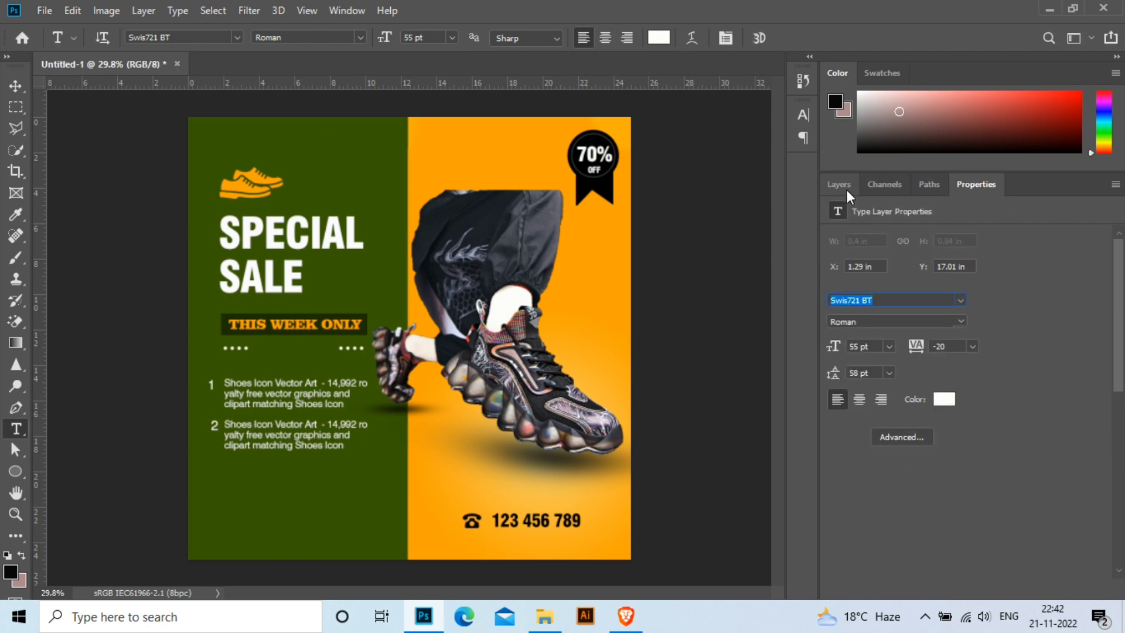
pyautogui.click(839, 184)
pyautogui.keyDown('ctrl'); pyautogui.click(865, 283); pyautogui.keyUp('ctrl')
pyautogui.press('v')
pyautogui.keyDown('ctrl'); pyautogui.click(919, 291); pyautogui.keyUp('ctrl')
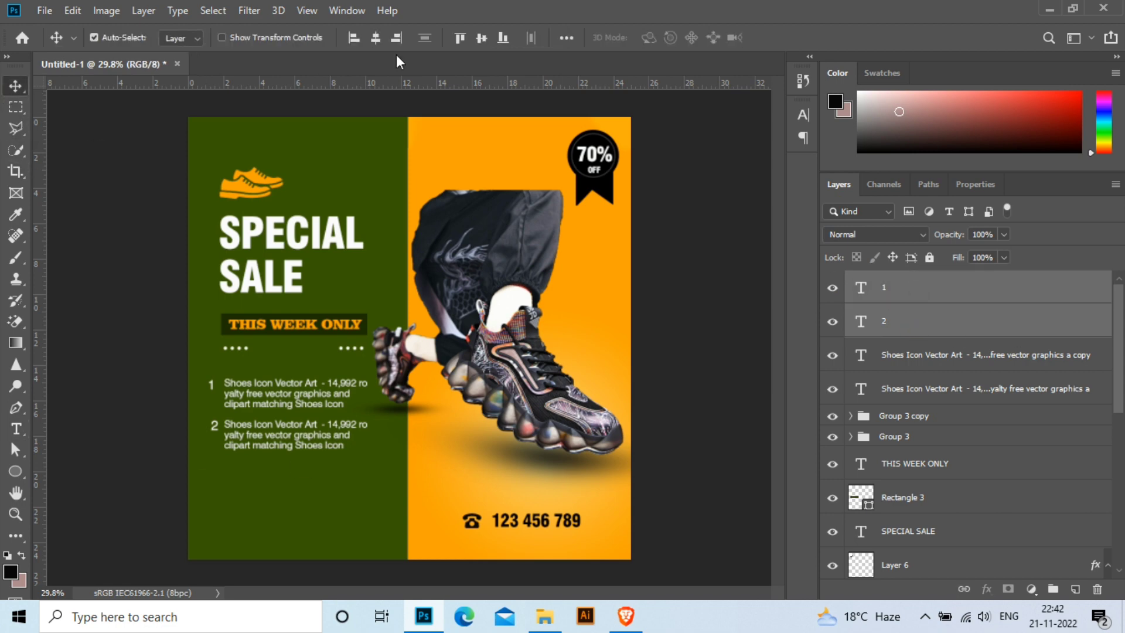
# Draw a yellow ellipse, undo it, and draw a rectangle below the second caption instead.
pyautogui.click(918, 283)
pyautogui.press('u')
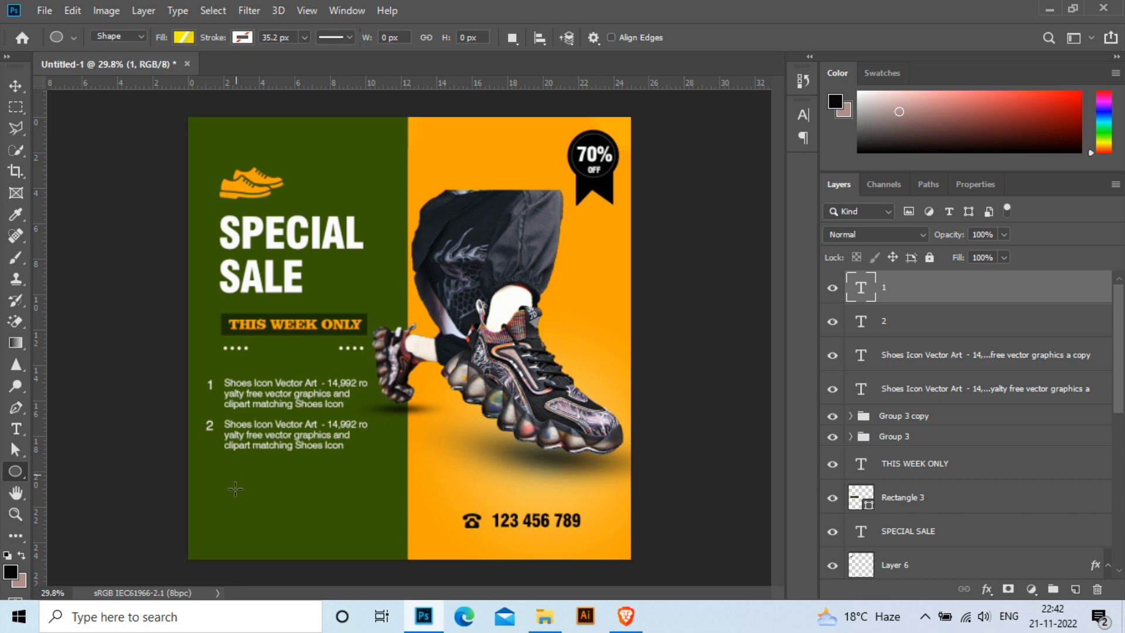
pyautogui.moveTo(224, 488); pyautogui.dragTo(281, 515)
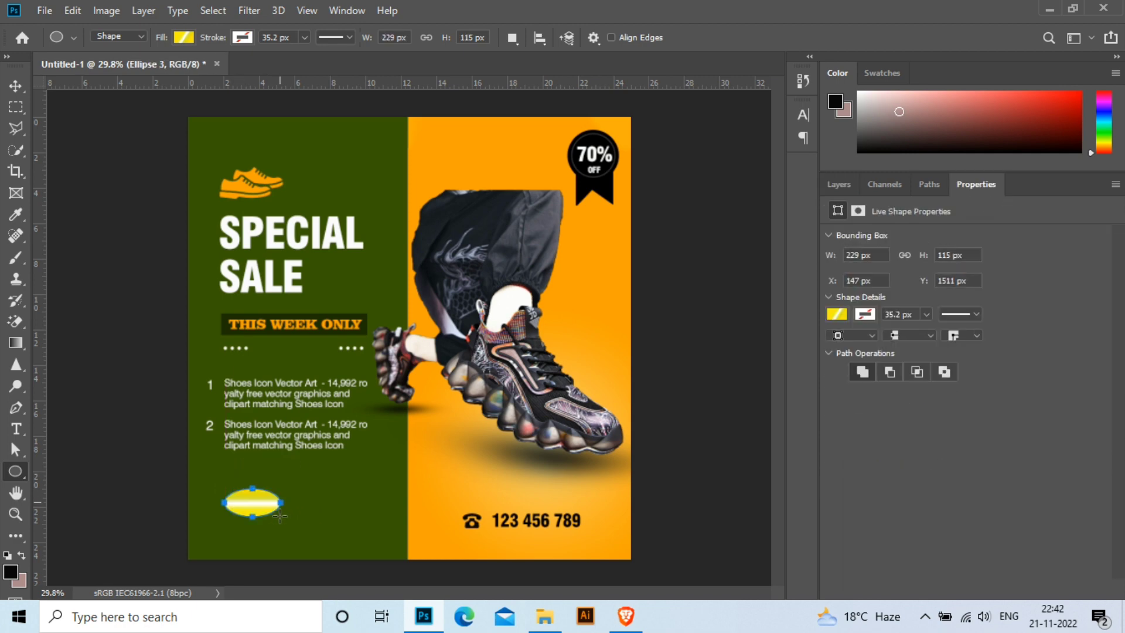
pyautogui.hotkey('ctrl', 'z')
pyautogui.rightClick(28, 477)
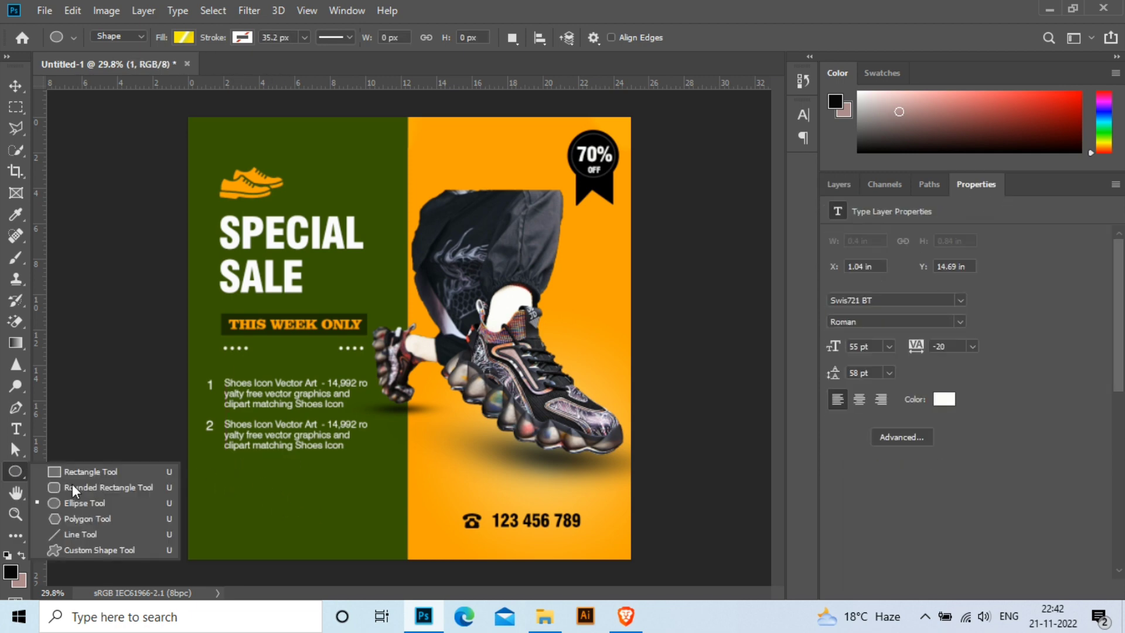
pyautogui.click(119, 475)
pyautogui.moveTo(219, 489); pyautogui.dragTo(322, 514)
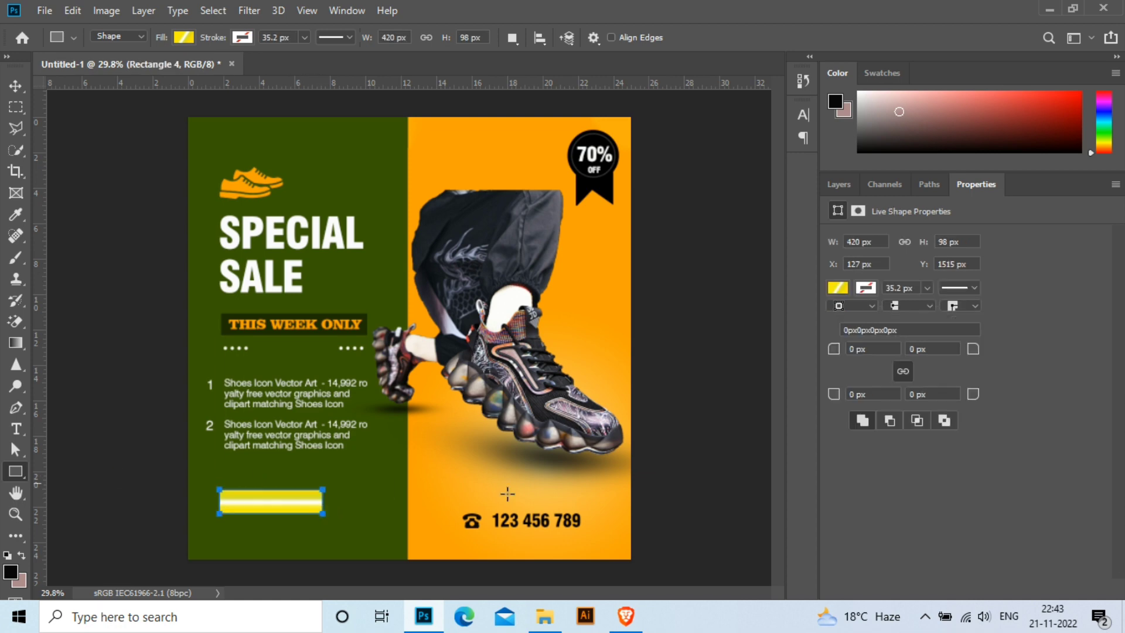
# Fill the rectangle with a solid orange (#fca000) sampled from the poster's right half.
pyautogui.click(841, 289)
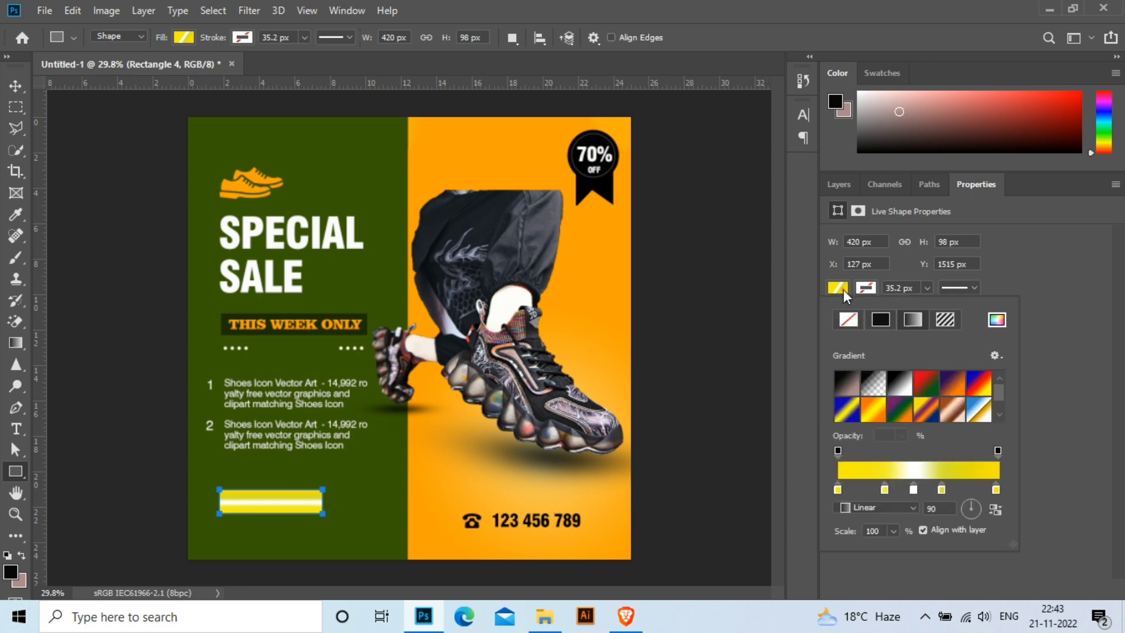
pyautogui.click(880, 319)
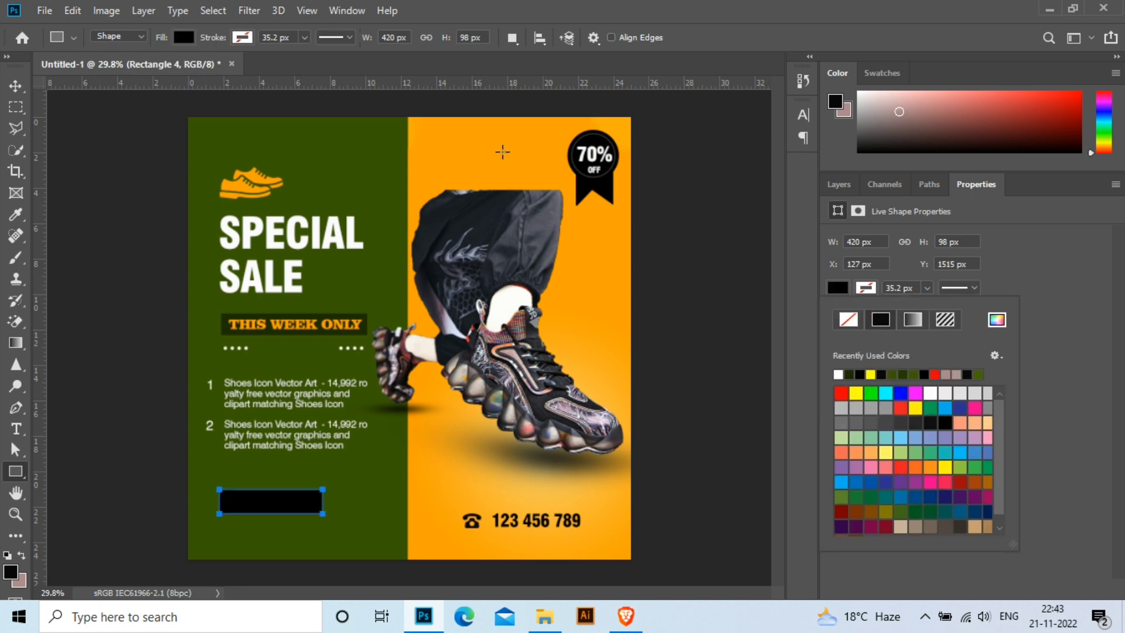
pyautogui.click(998, 320)
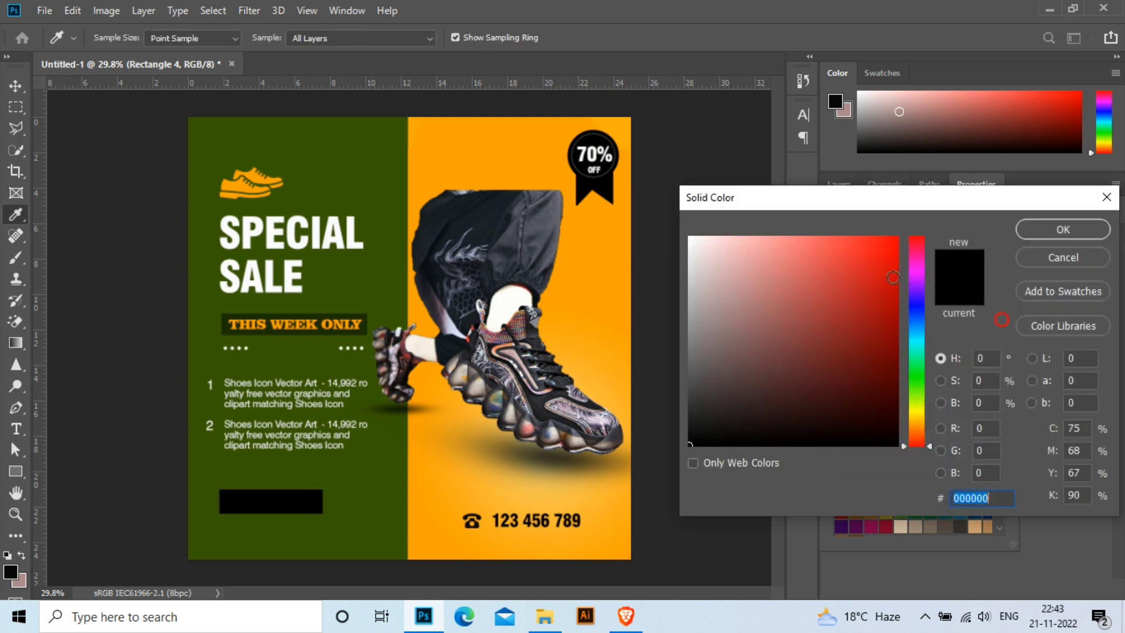
pyautogui.click(478, 123)
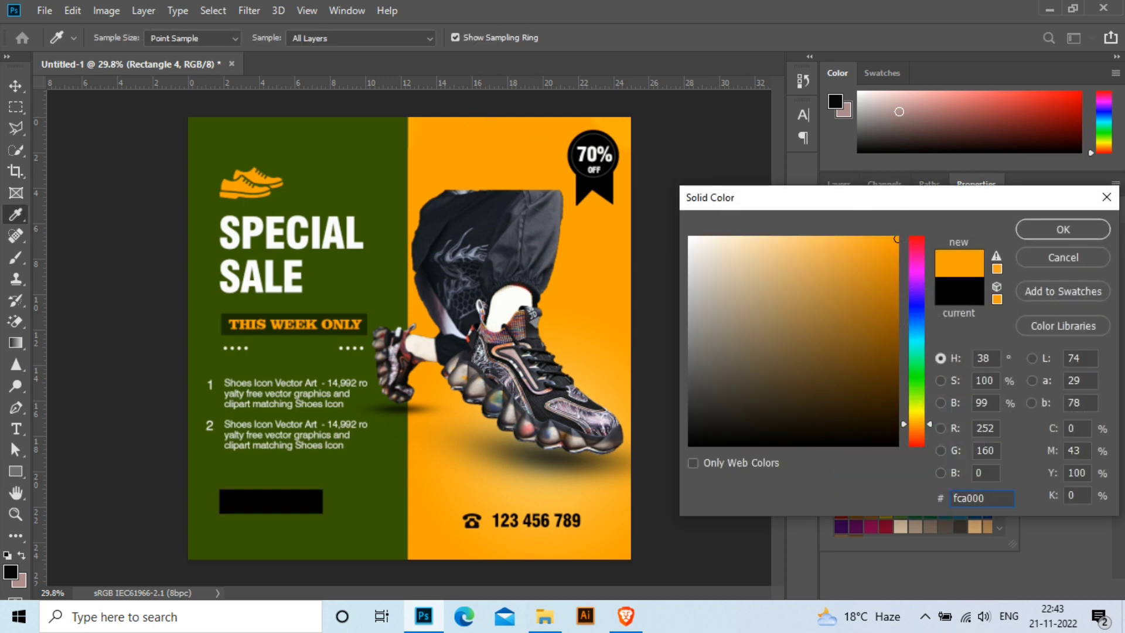
pyautogui.click(1096, 233)
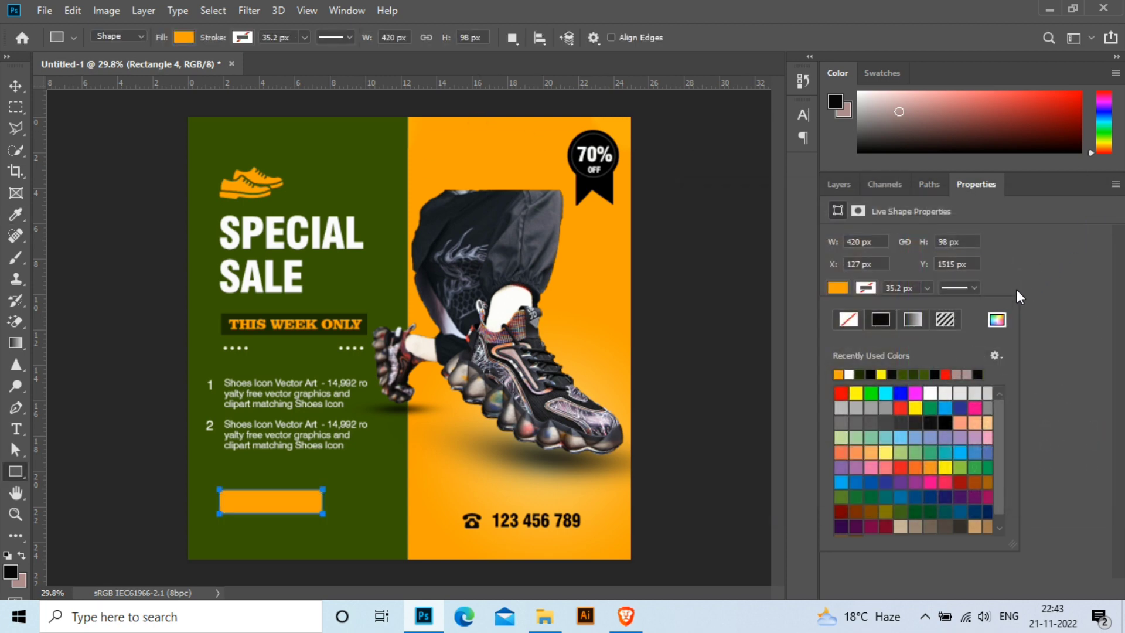
pyautogui.click(840, 288)
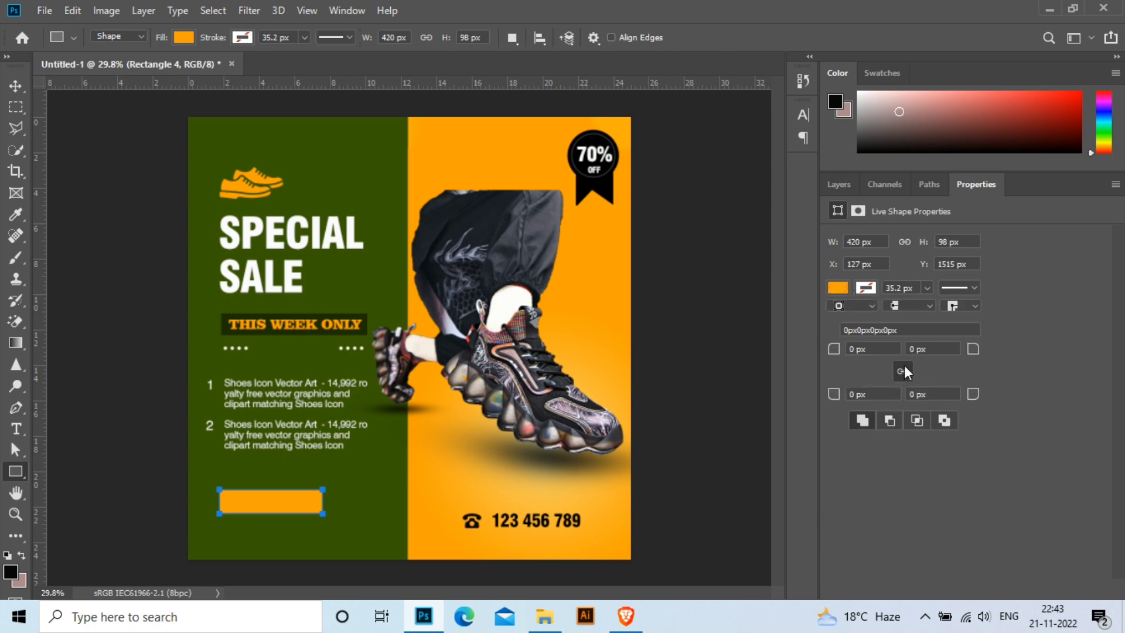
# Round the rectangle's corners fully with radius 400 and nudge the pill button into place.
pyautogui.click(843, 349)
pyautogui.write('400')
pyautogui.press('Return')
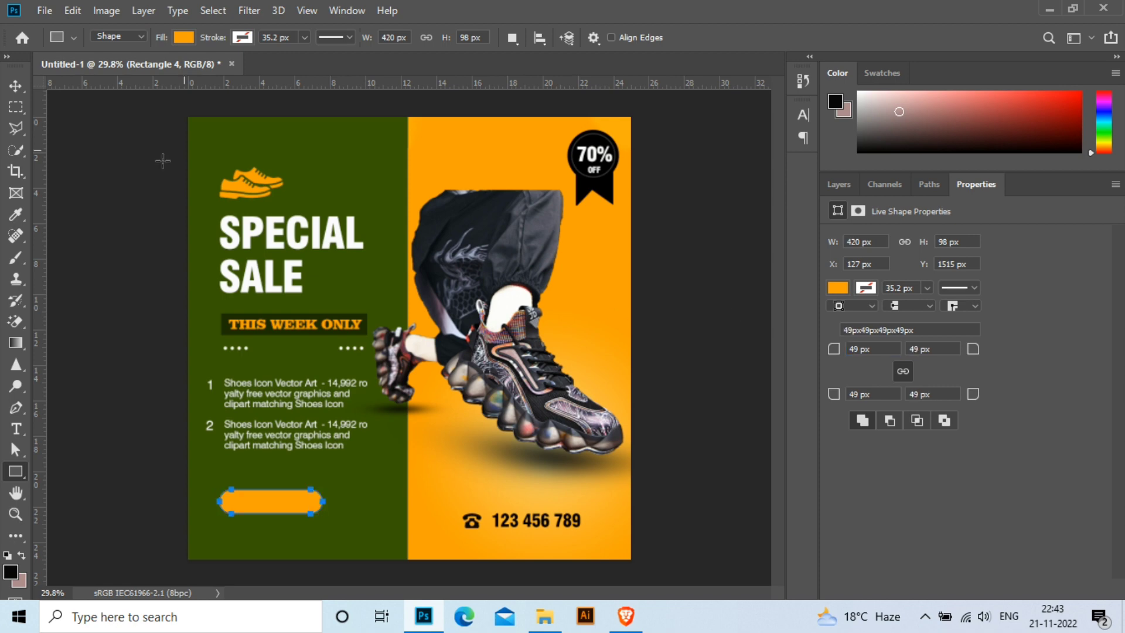
pyautogui.click(14, 83)
pyautogui.moveTo(257, 512); pyautogui.dragTo(265, 500)
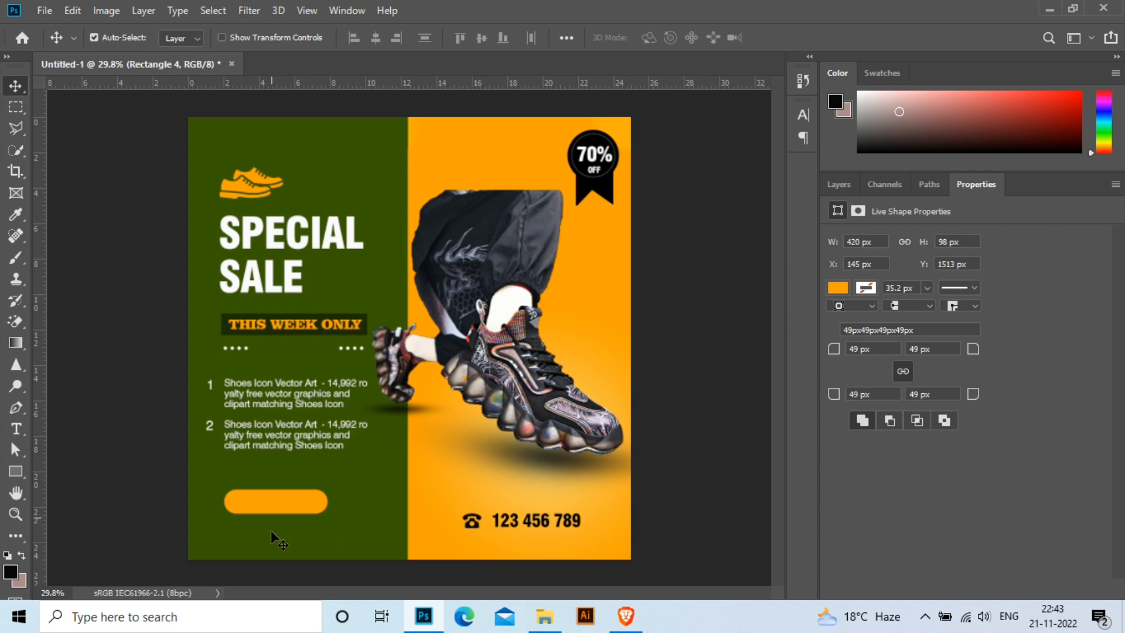
# Add BUY NOW text over the orange button in a bolder font style.
pyautogui.press('t')
pyautogui.moveTo(224, 481); pyautogui.dragTo(327, 505)
pyautogui.write('BUY NOW')
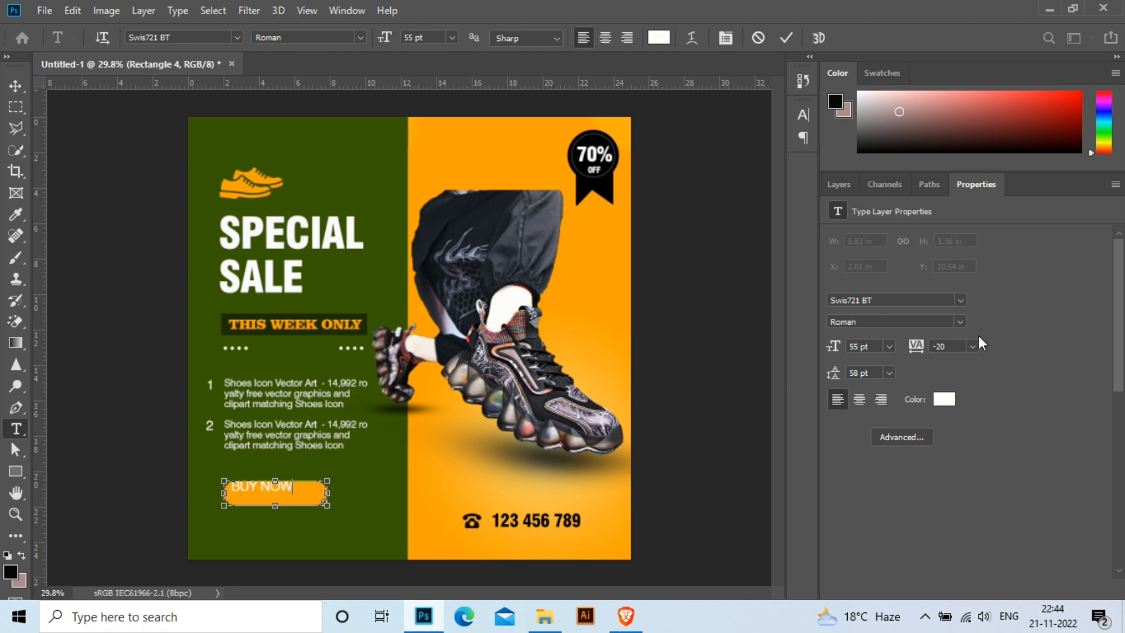
pyautogui.click(961, 300)
pyautogui.click(16, 86)
pyautogui.click(961, 300)
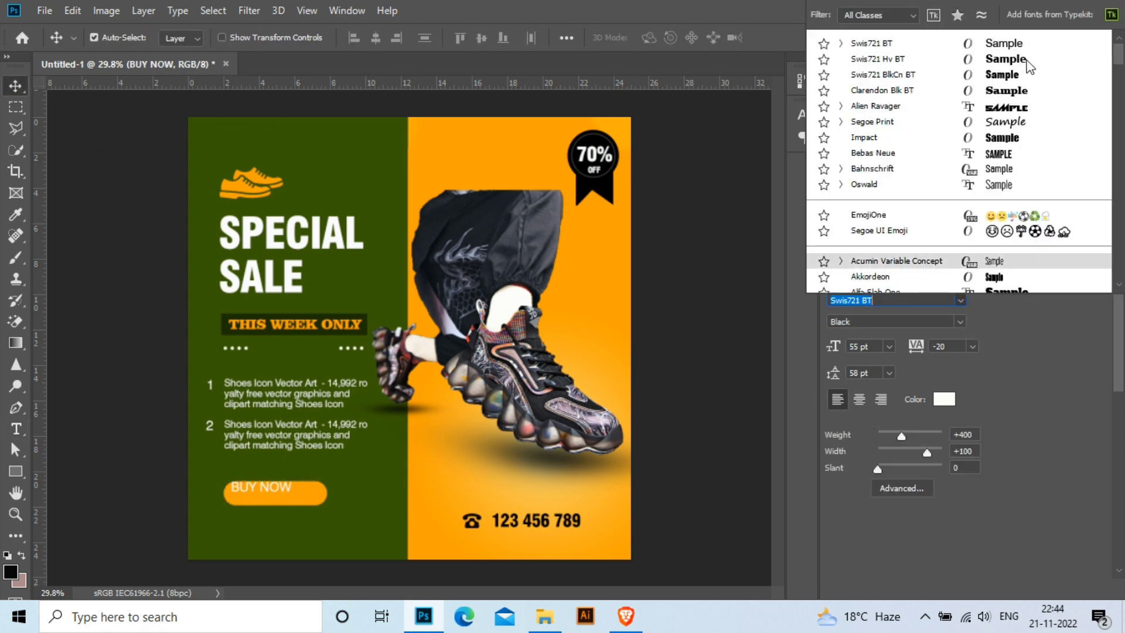
pyautogui.press('Escape')
# Align BUY NOW to the button's centre, then lower and enlarge the text.
pyautogui.click(838, 184)
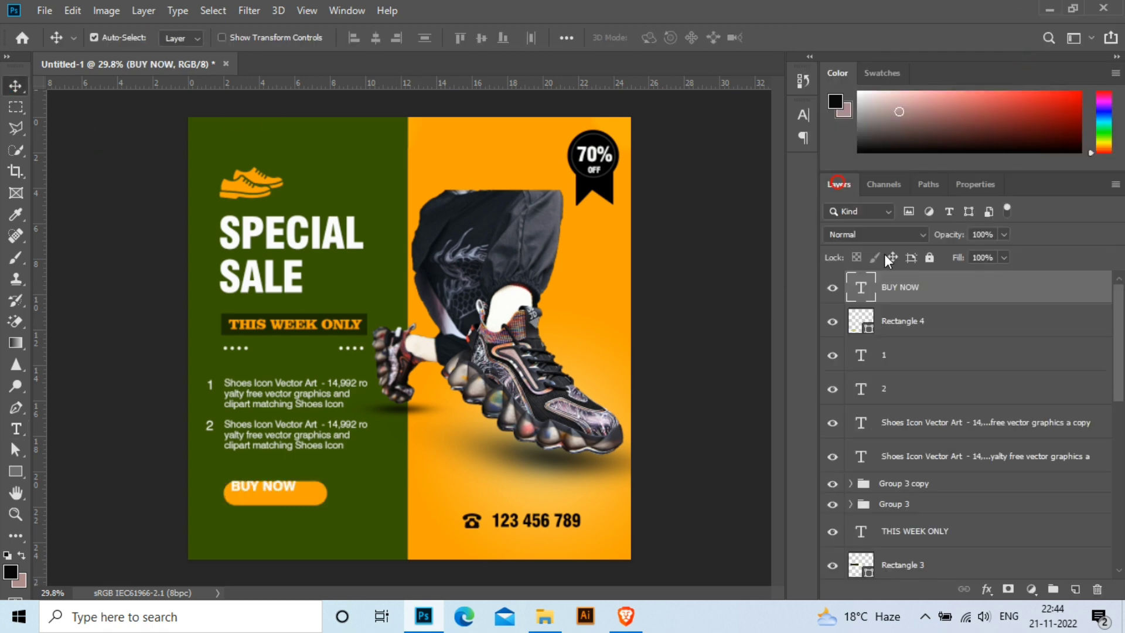
pyautogui.keyDown('shift'); pyautogui.click(902, 320); pyautogui.keyUp('shift')
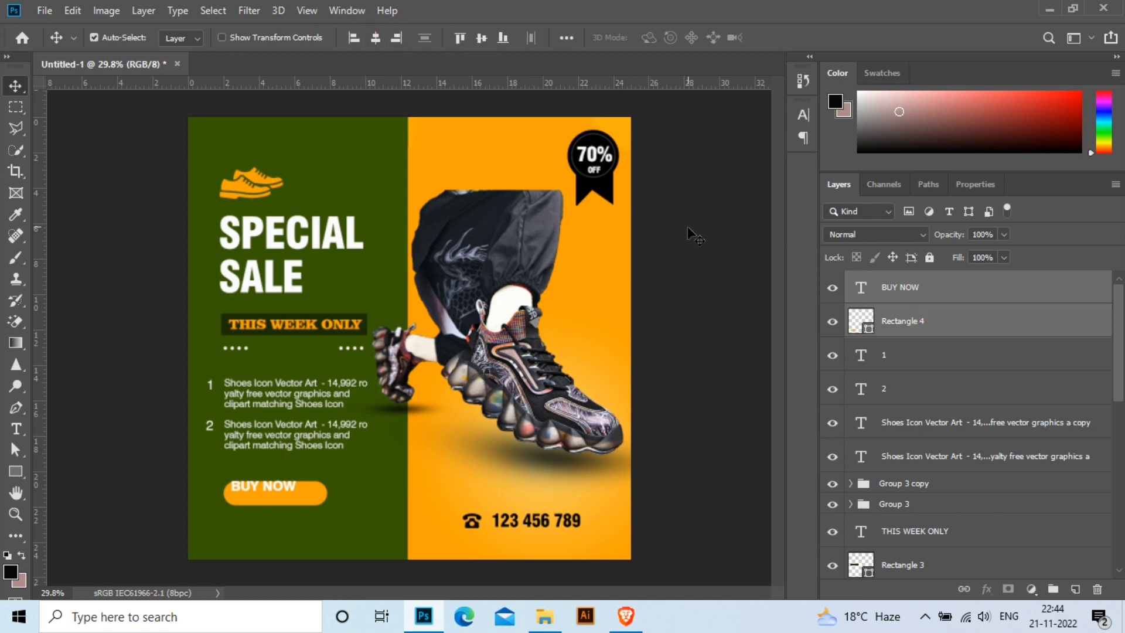
pyautogui.click(481, 39)
pyautogui.click(375, 37)
pyautogui.click(894, 287)
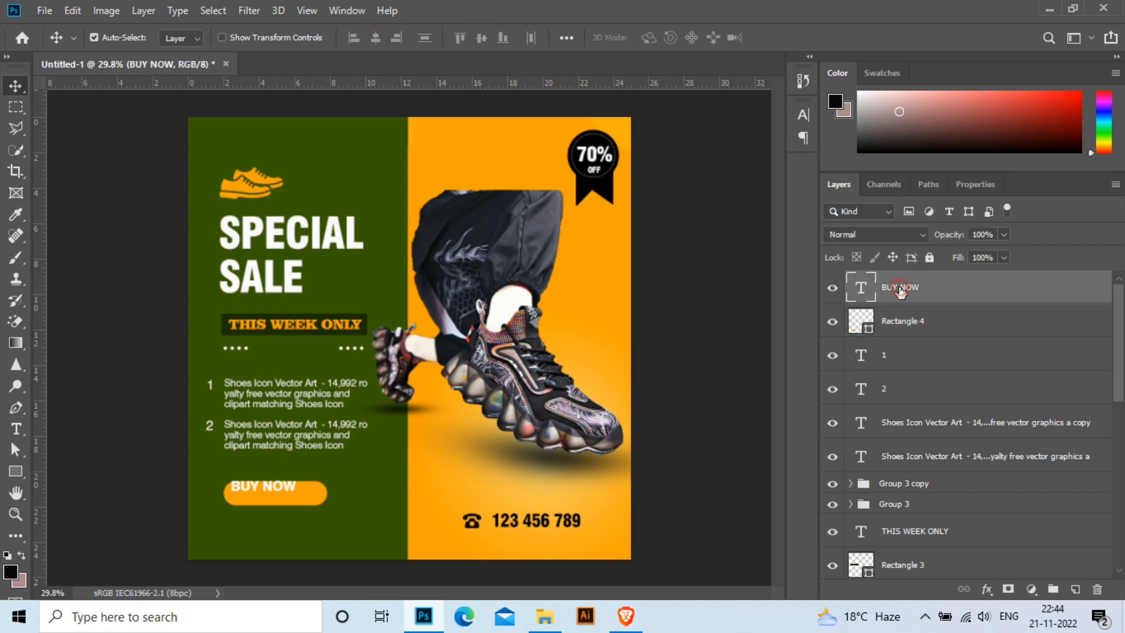
pyautogui.moveTo(276, 491); pyautogui.dragTo(340, 517)
pyautogui.hotkey('ctrl', 't')
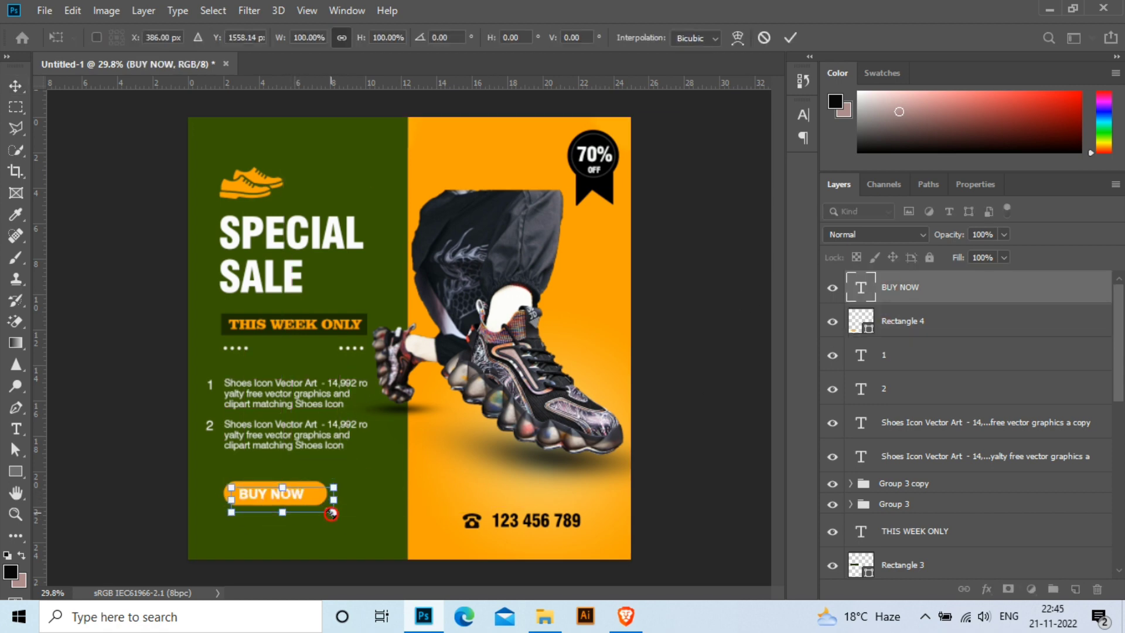
pyautogui.press('Return')
# Re-align BUY NOW to the button and nudge it until exactly centred.
pyautogui.keyDown('shift'); pyautogui.click(910, 321); pyautogui.keyUp('shift')
pyautogui.click(354, 37)
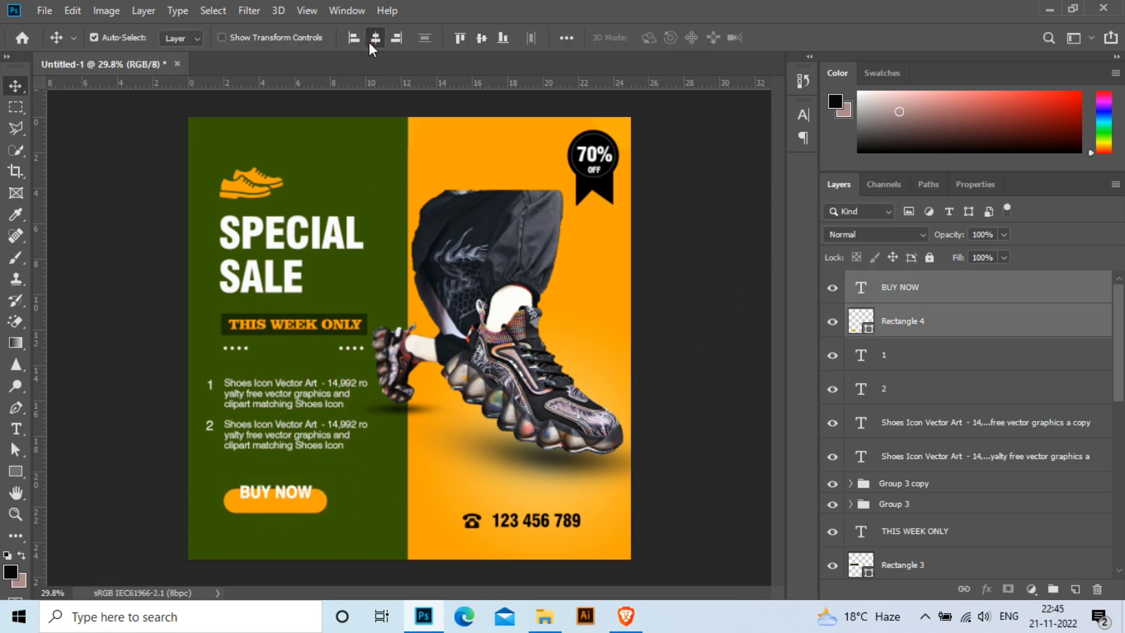
pyautogui.click(481, 37)
pyautogui.keyDown('ctrl'); pyautogui.click(911, 321); pyautogui.keyUp('ctrl')
pyautogui.hotkey('shift', 'Right')
pyautogui.hotkey('shift', 'Right')
pyautogui.hotkey('shift', 'Right')
pyautogui.hotkey('shift', 'Down')
pyautogui.hotkey('shift', 'Down')
pyautogui.hotkey('shift', 'Down')
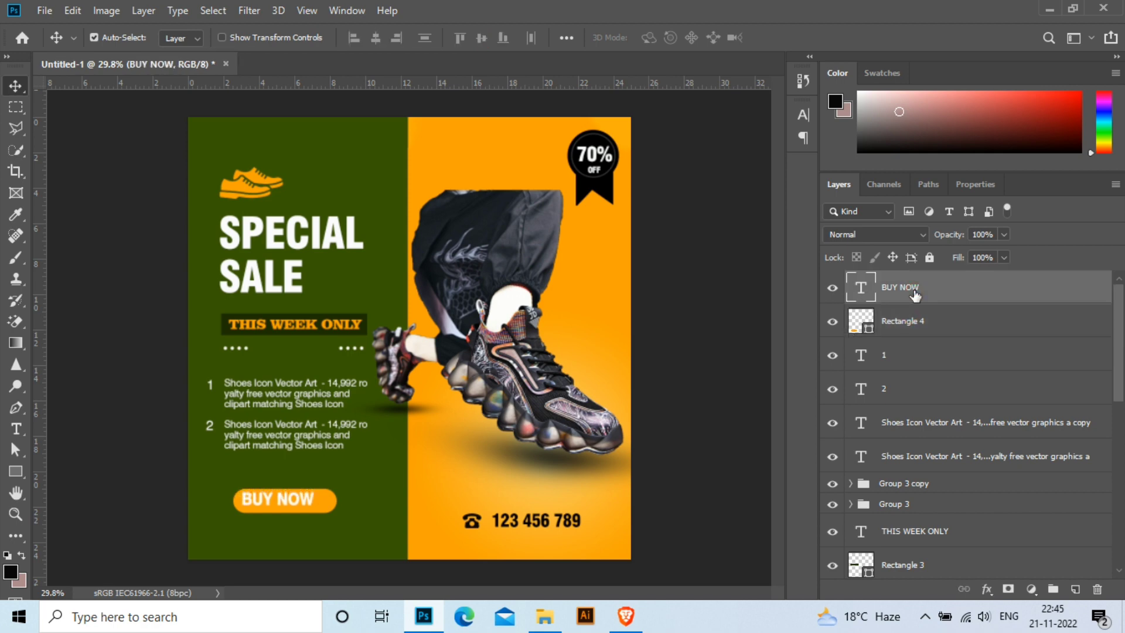
pyautogui.hotkey('shift', 'Down')
pyautogui.hotkey('shift', 'Down')
pyautogui.hotkey('shift', 'Right')
pyautogui.hotkey('shift', 'Right')
# Group the button with its text and shift the group slightly up and left.
pyautogui.keyDown('ctrl'); pyautogui.click(908, 331); pyautogui.keyUp('ctrl')
pyautogui.hotkey('ctrl', 'g')
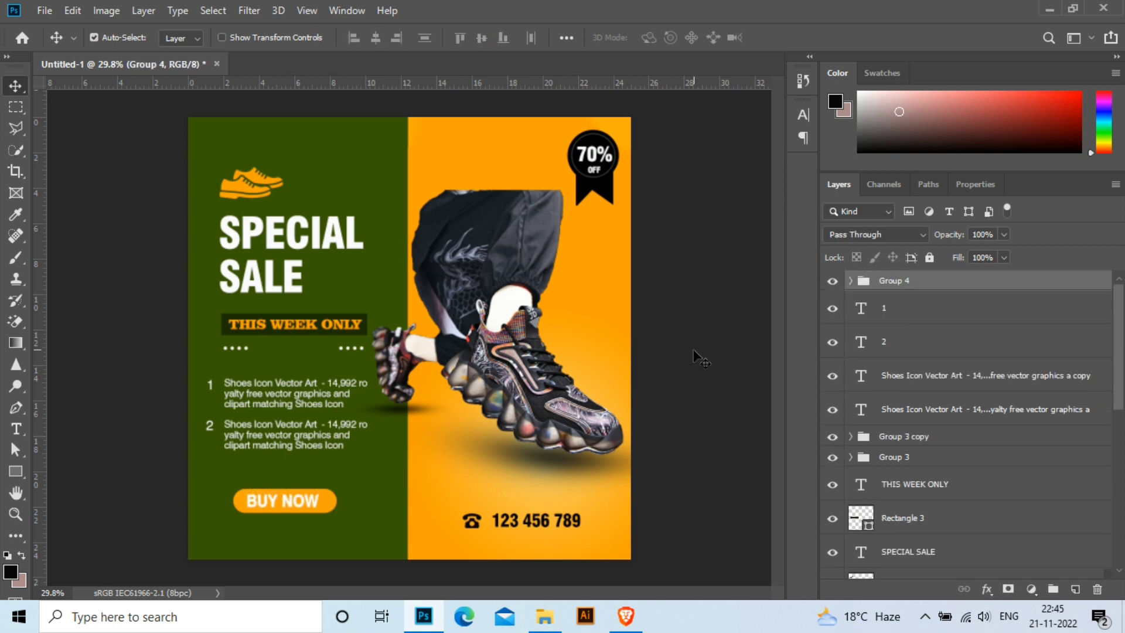
pyautogui.hotkey('shift', 'Left')
pyautogui.hotkey('shift', 'Left')
pyautogui.hotkey('shift', 'Left')
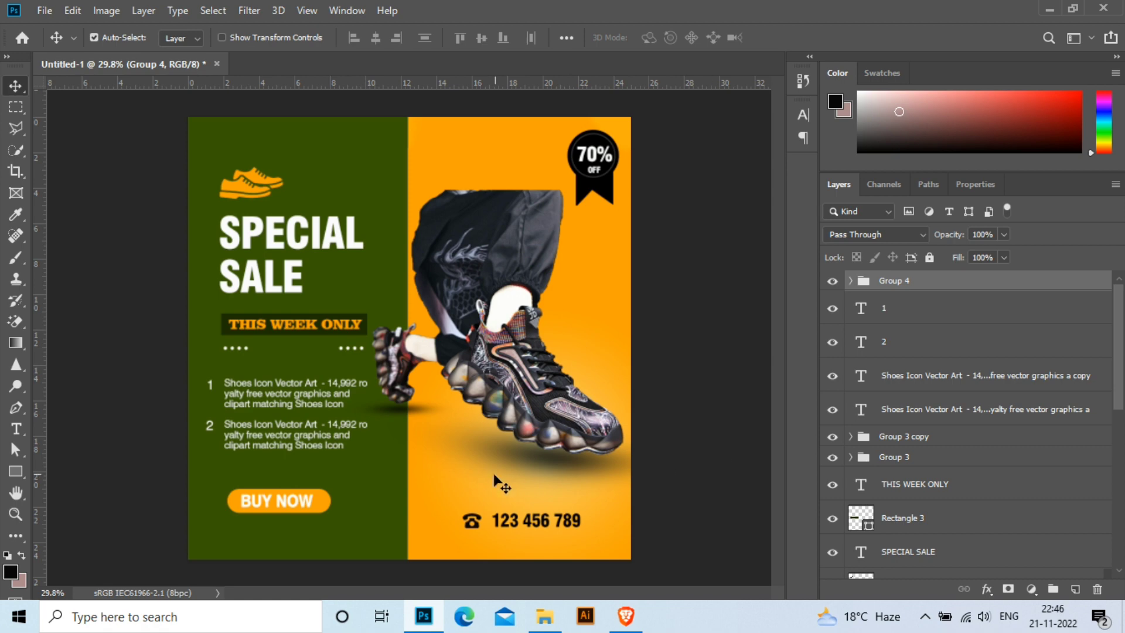
pyautogui.hotkey('ctrl', 't')
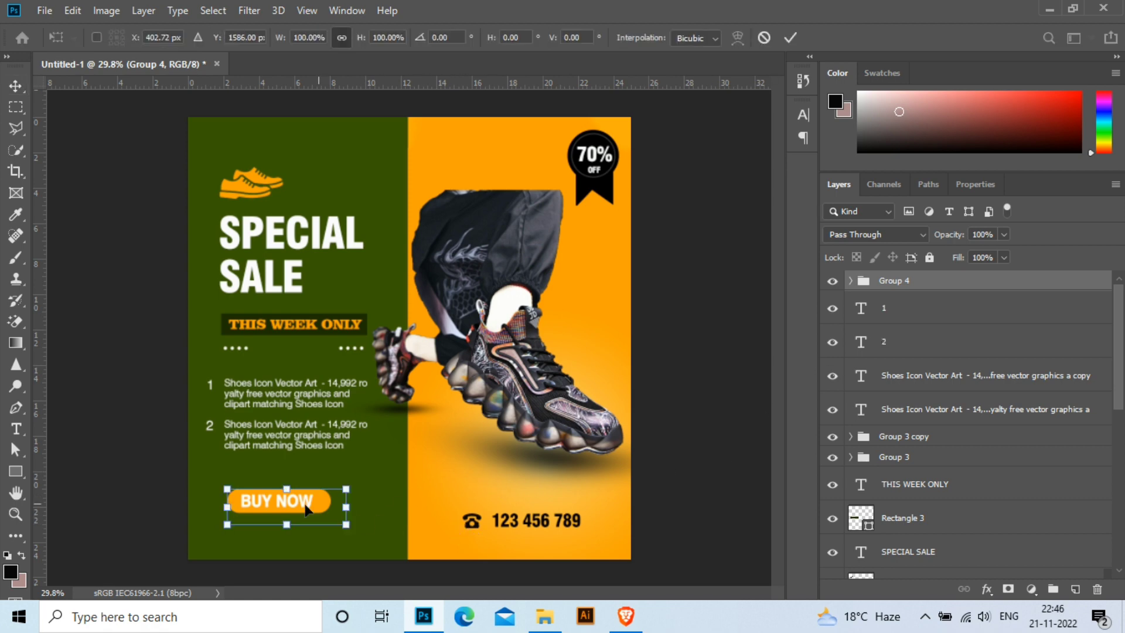
pyautogui.moveTo(306, 510); pyautogui.dragTo(279, 505)
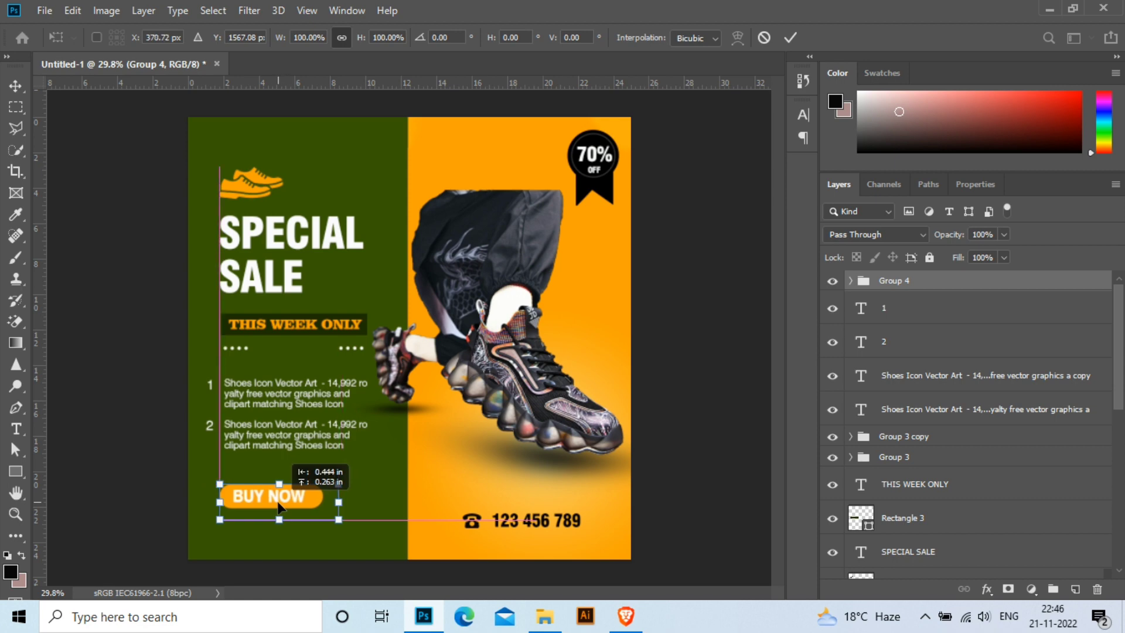
pyautogui.hotkey('shift', 'Up')
pyautogui.hotkey('shift', 'Up')
pyautogui.hotkey('shift', 'Up')
pyautogui.press('Return')
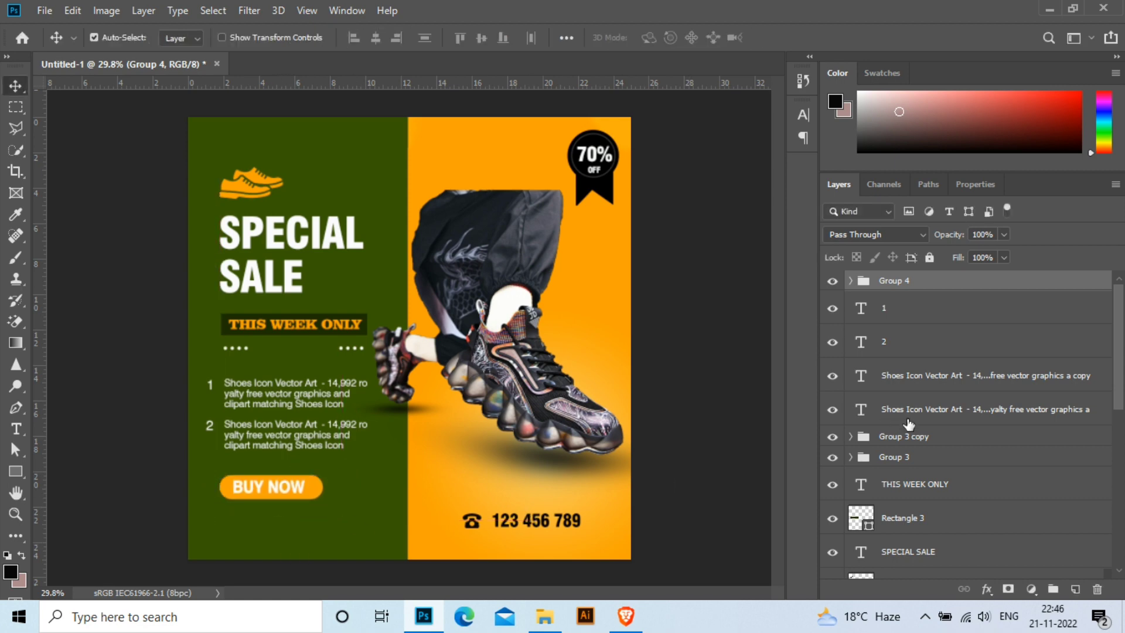
pyautogui.press('t')
pyautogui.click(237, 528)
pyautogui.write('www')
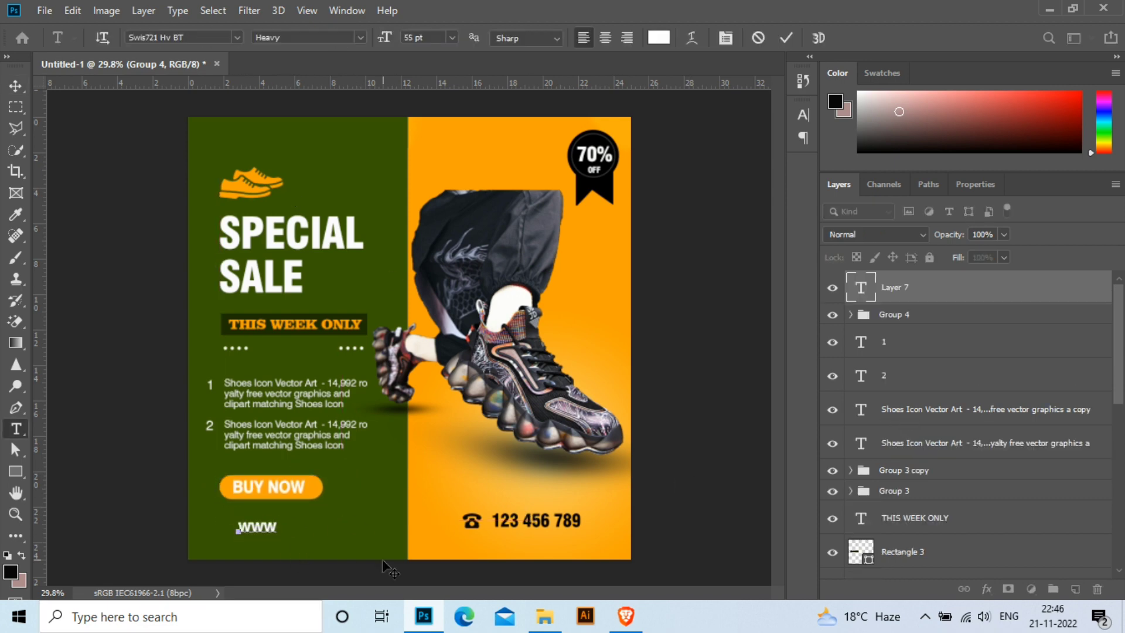
pyautogui.write('brand')
pyautogui.write('newsh')
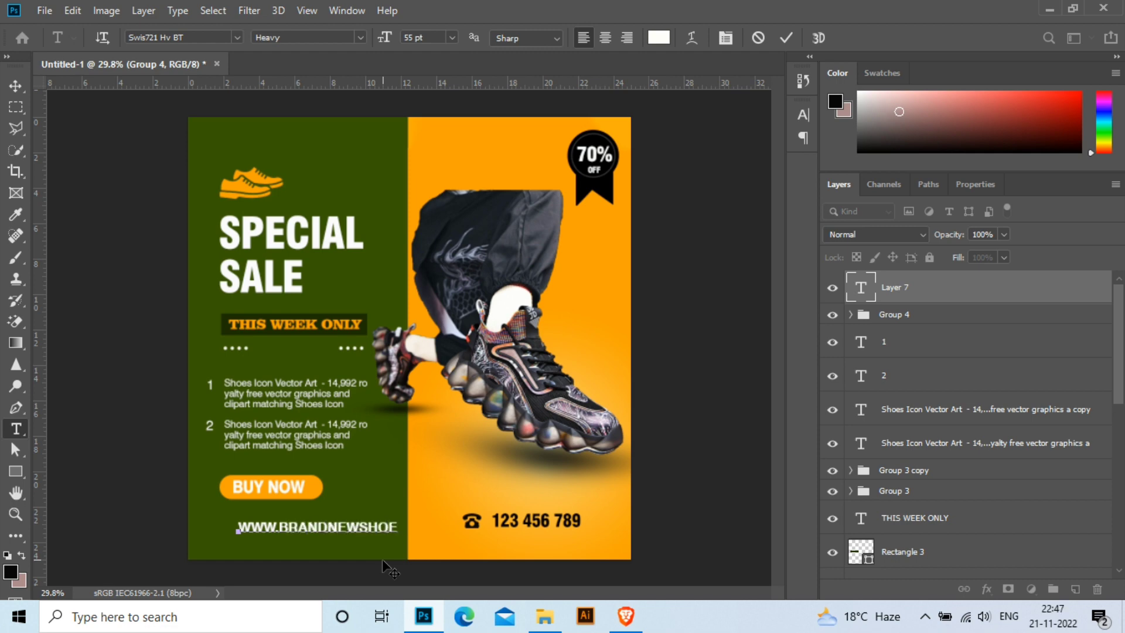
pyautogui.write('o')
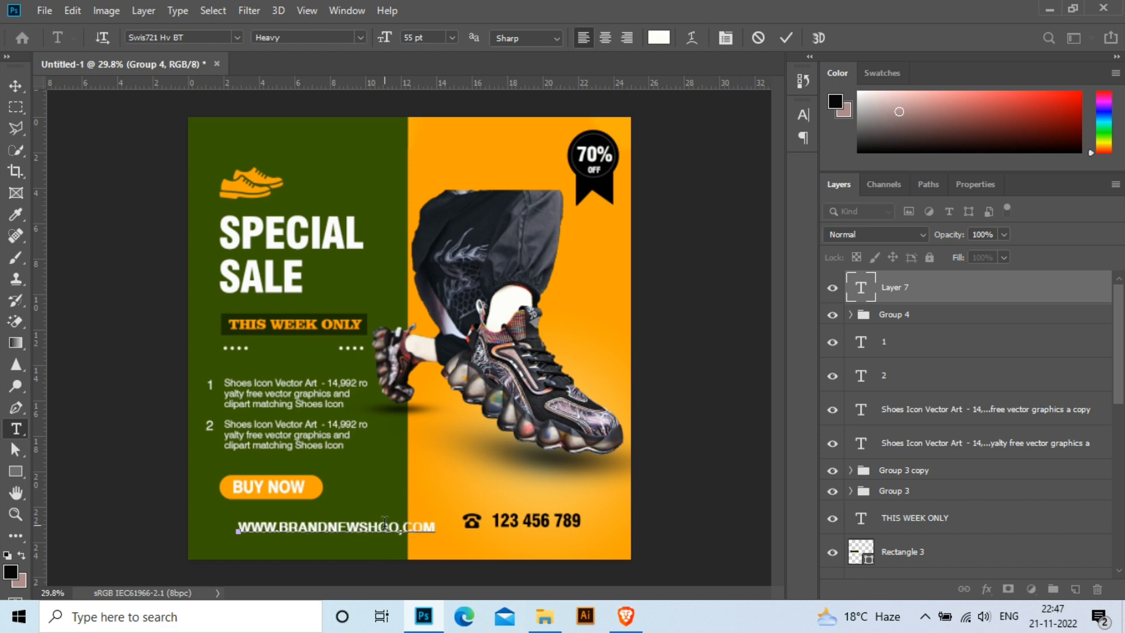
pyautogui.click(930, 283)
pyautogui.click(976, 184)
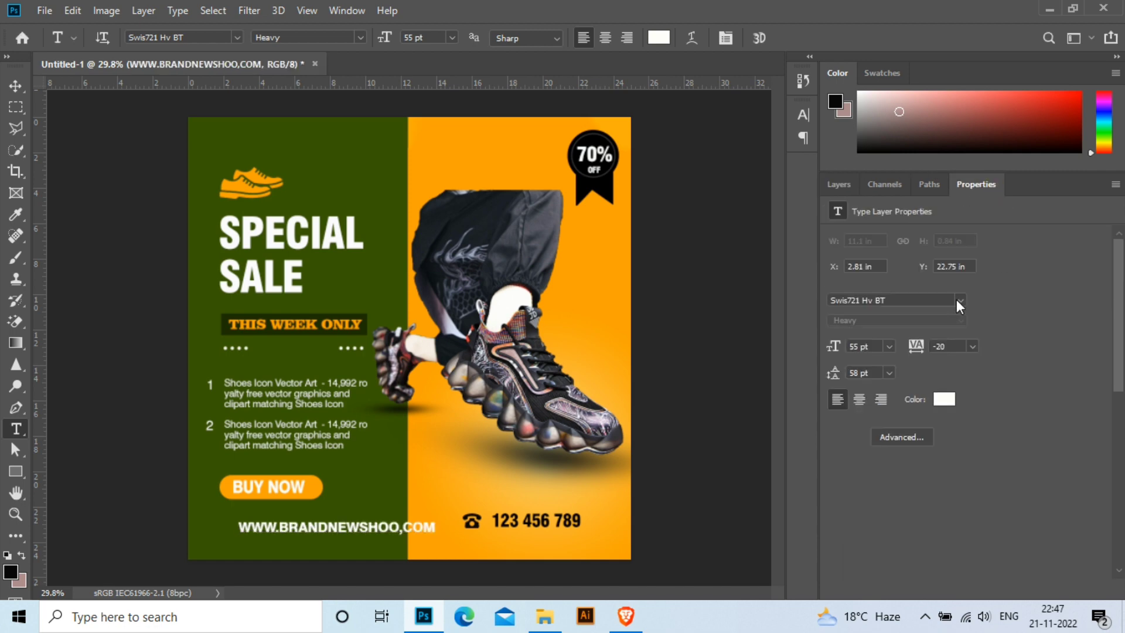
pyautogui.click(960, 300)
pyautogui.click(874, 61)
# Scale the web address down and move it up-left beneath the button.
pyautogui.press('v')
pyautogui.hotkey('ctrl', 't')
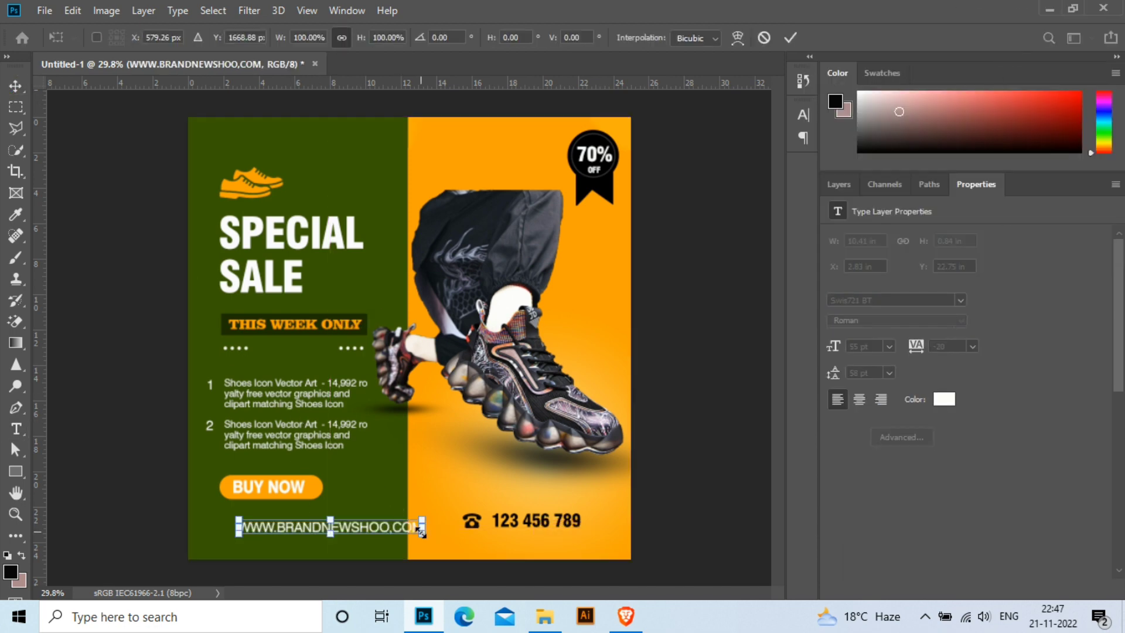
pyautogui.moveTo(427, 538); pyautogui.dragTo(283, 513)
pyautogui.press('Return')
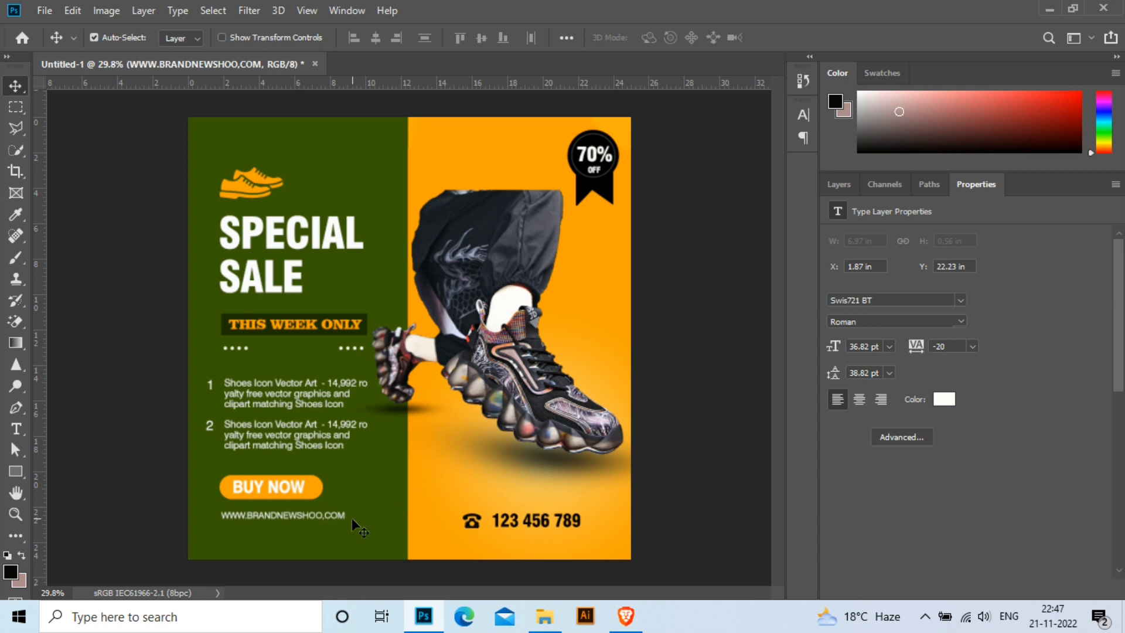
pyautogui.click(714, 432)
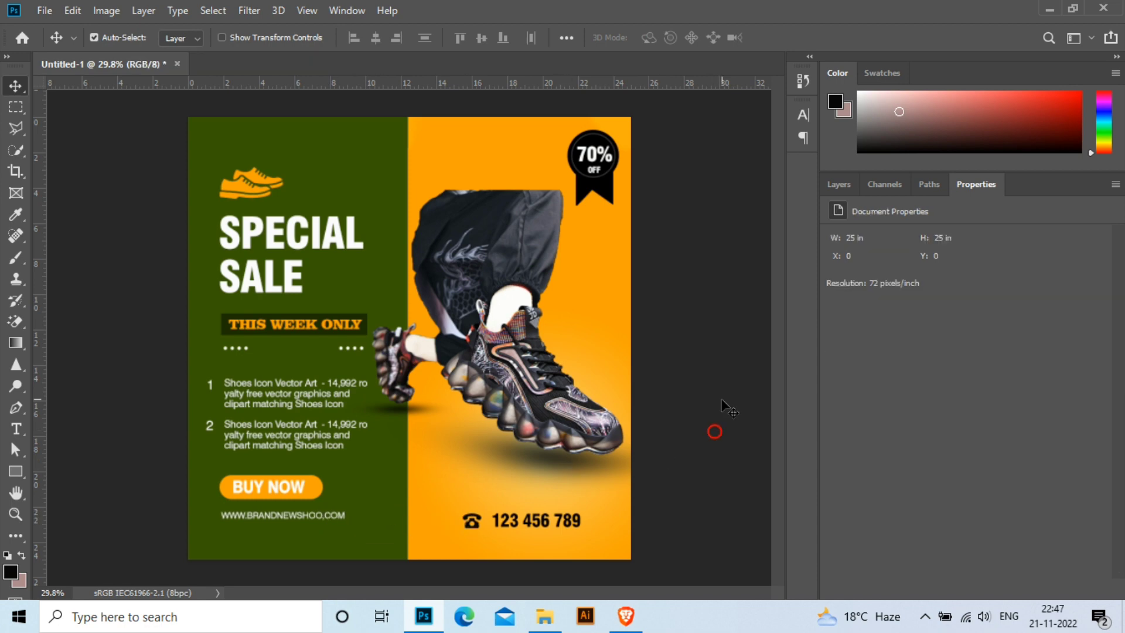
pyautogui.click(839, 184)
pyautogui.click(16, 407)
# Attempt a zigzag path near the top, then dismiss the not-editable error.
pyautogui.click(78, 409)
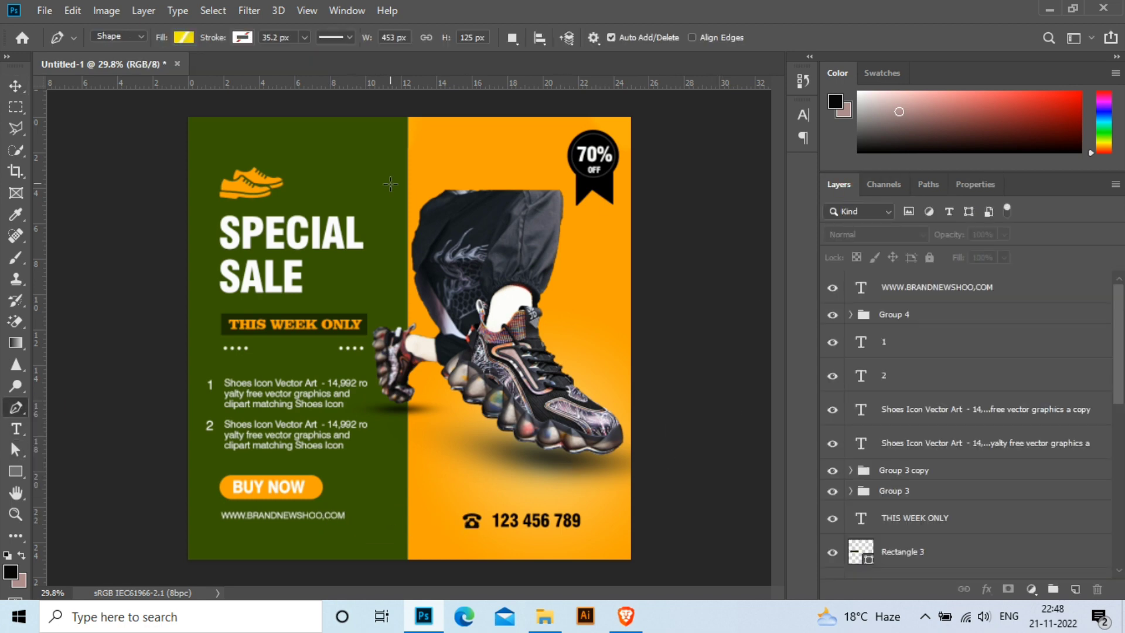
pyautogui.click(378, 154)
pyautogui.click(419, 142)
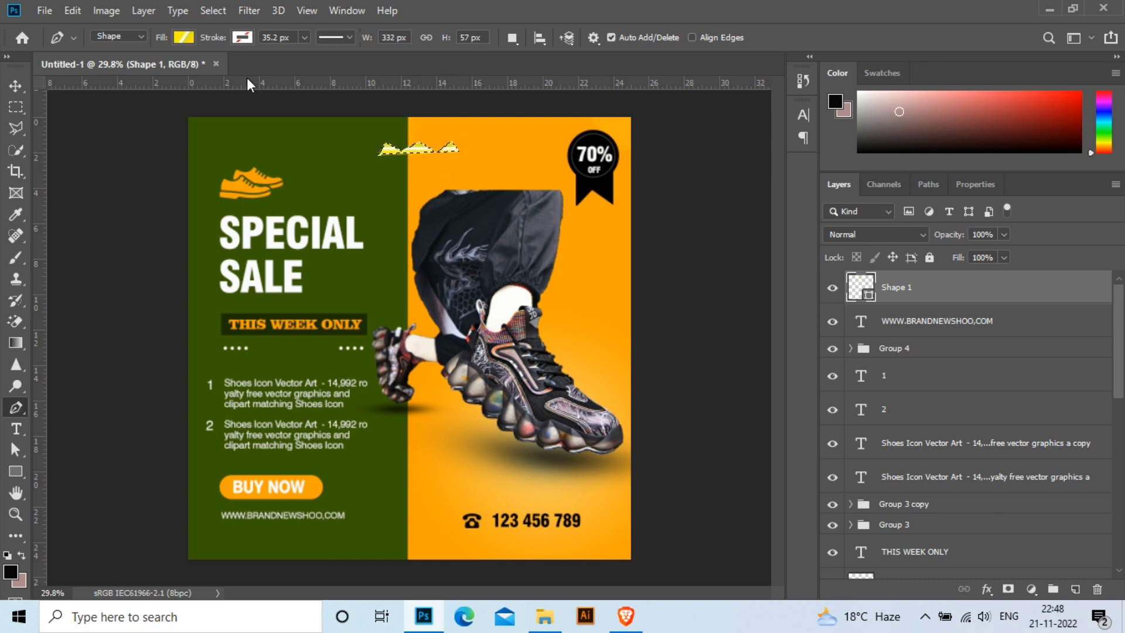
pyautogui.press('v')
pyautogui.click(451, 149)
pyautogui.click(540, 239)
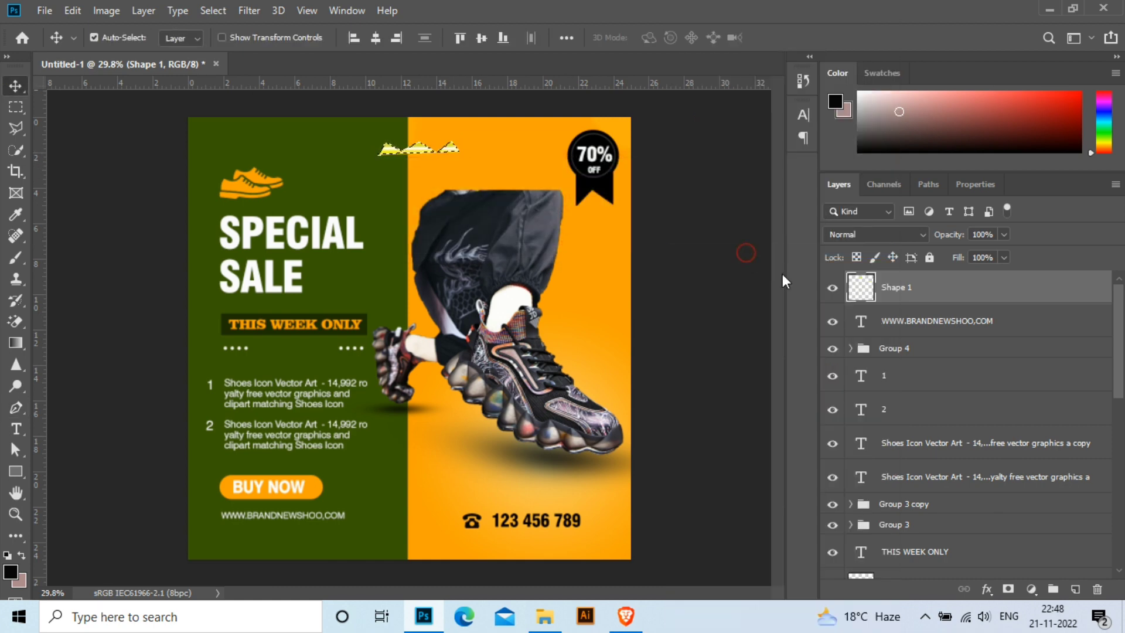
pyautogui.press('ctrl')
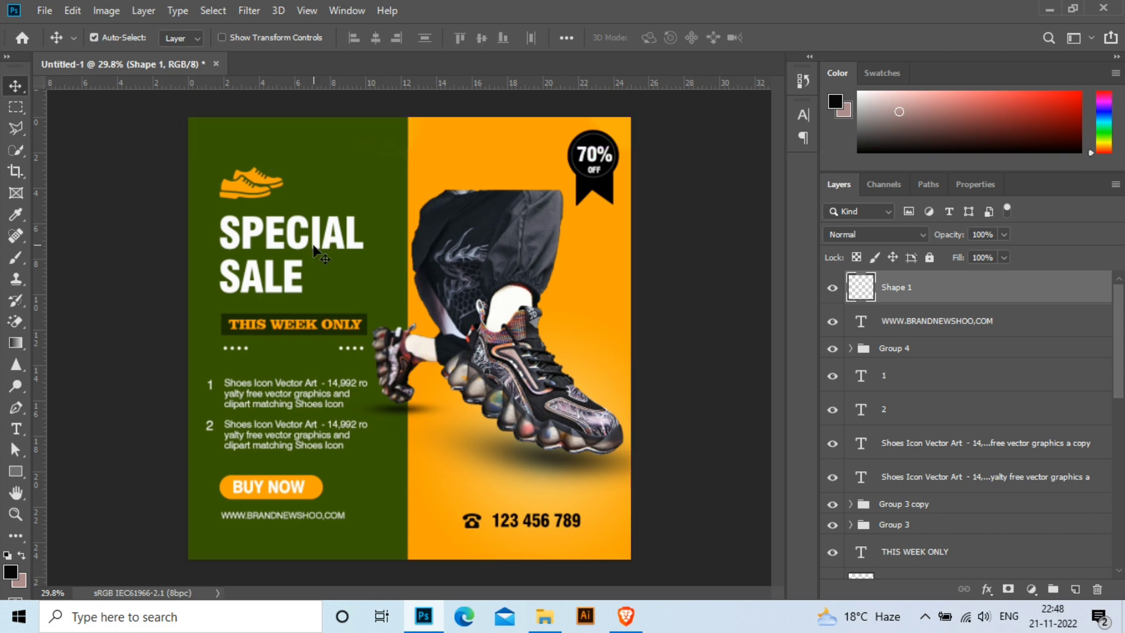
# Copy the zigzag arrow image from the browser's search results and return to the poster.
pyautogui.hotkey('alt', 'Tab')
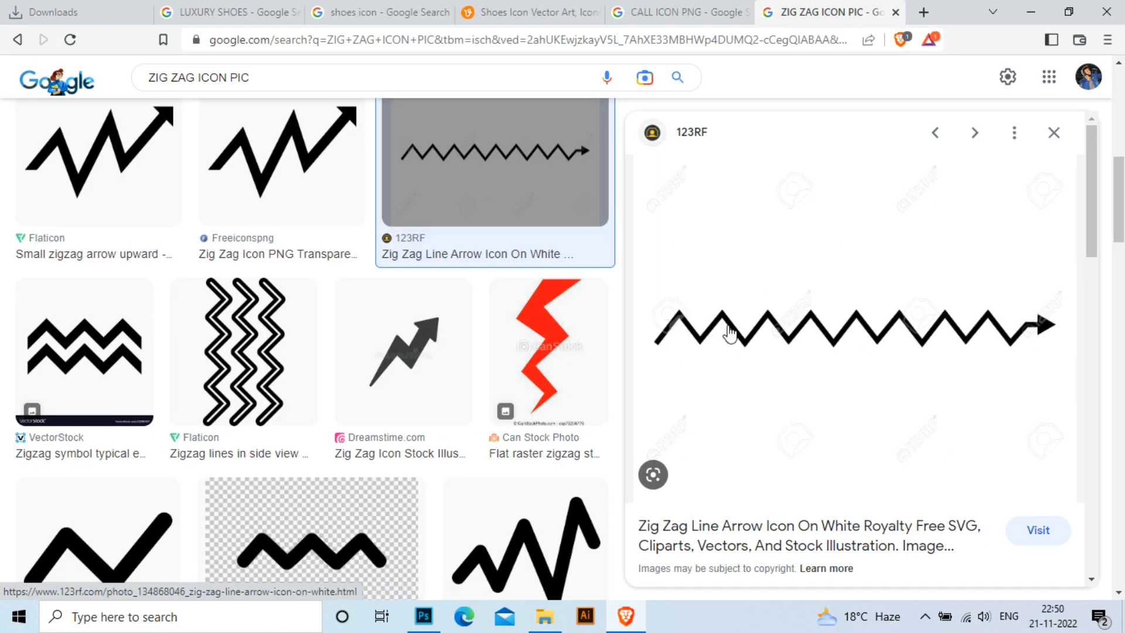
pyautogui.rightClick(857, 349)
pyautogui.click(917, 240)
pyautogui.hotkey('alt', 'Tab')
# Paste the zigzag image and erase its white background with the Magic Eraser.
pyautogui.hotkey('ctrl', 'v')
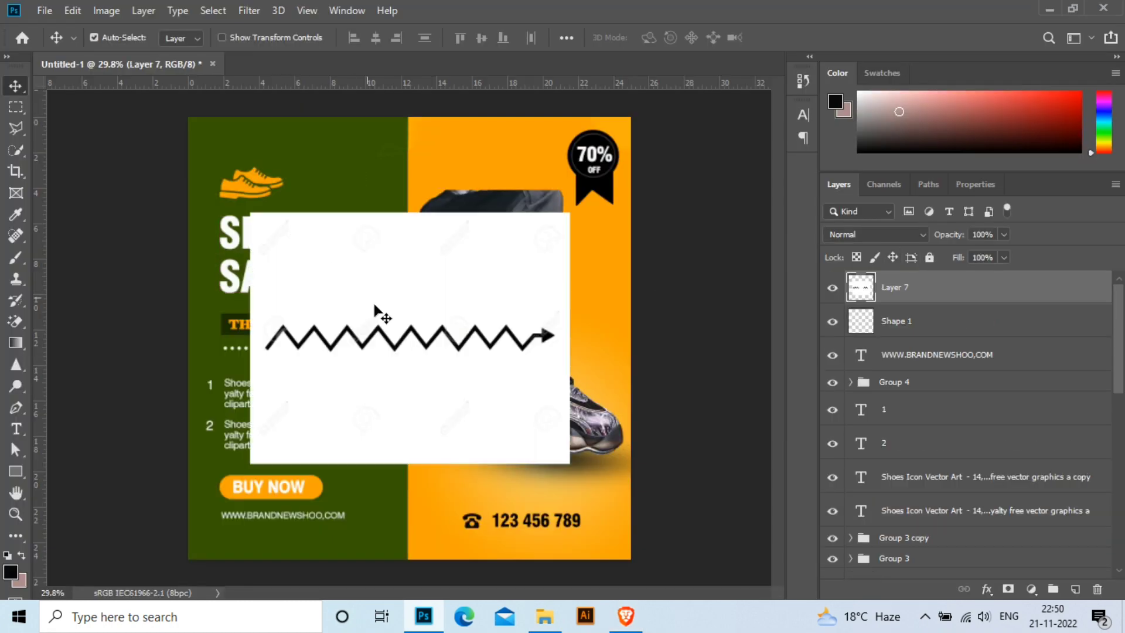
pyautogui.click(15, 322)
pyautogui.click(387, 291)
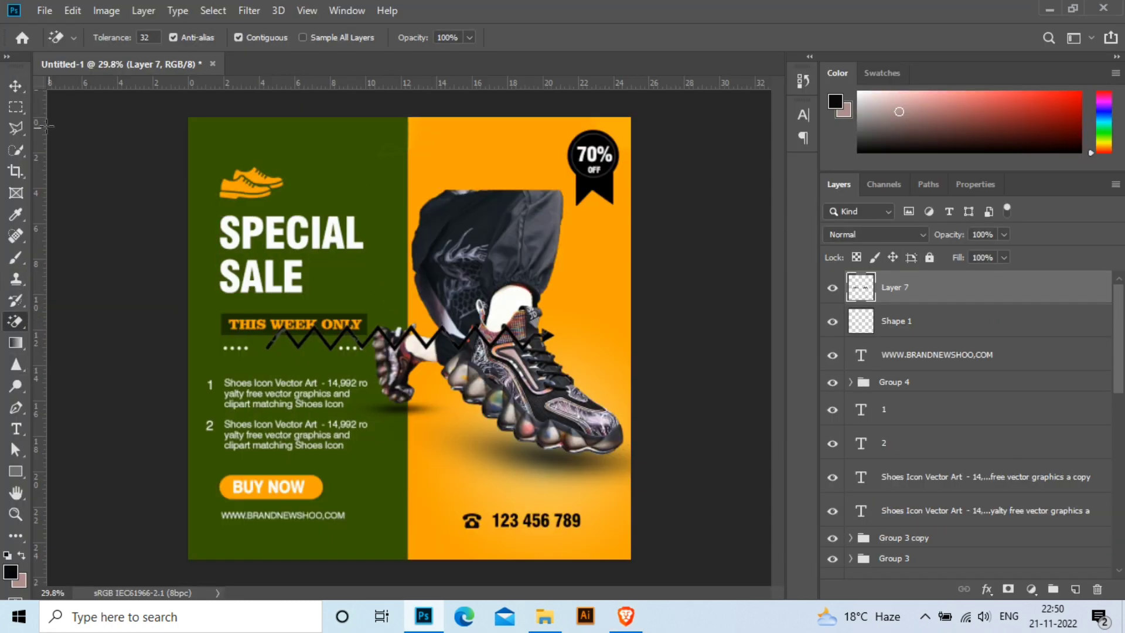
# Shrink the zigzag into a small accent near the top, then add a colour overlay effect.
pyautogui.press('v')
pyautogui.moveTo(389, 345); pyautogui.dragTo(386, 176)
pyautogui.hotkey('ctrl', 't')
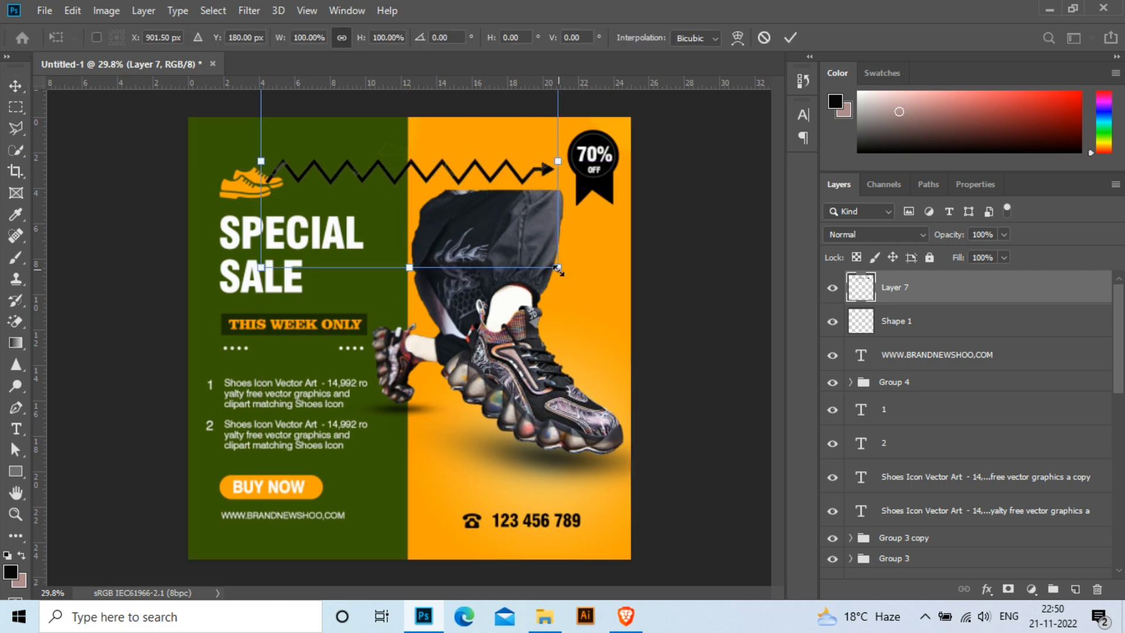
pyautogui.moveTo(558, 269)
pyautogui.mouseDown()
pyautogui.moveTo(426, 188)
pyautogui.moveTo(444, 153)
pyautogui.mouseUp()
pyautogui.moveTo(452, 108); pyautogui.dragTo(441, 120)
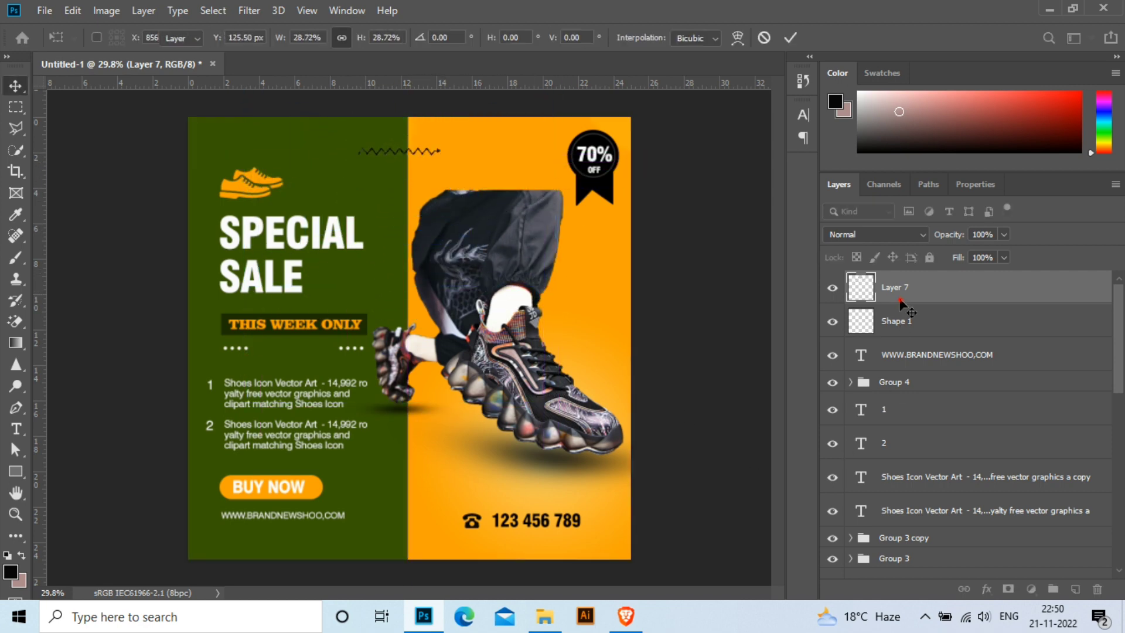
pyautogui.press('Return')
pyautogui.click(987, 588)
pyautogui.click(958, 451)
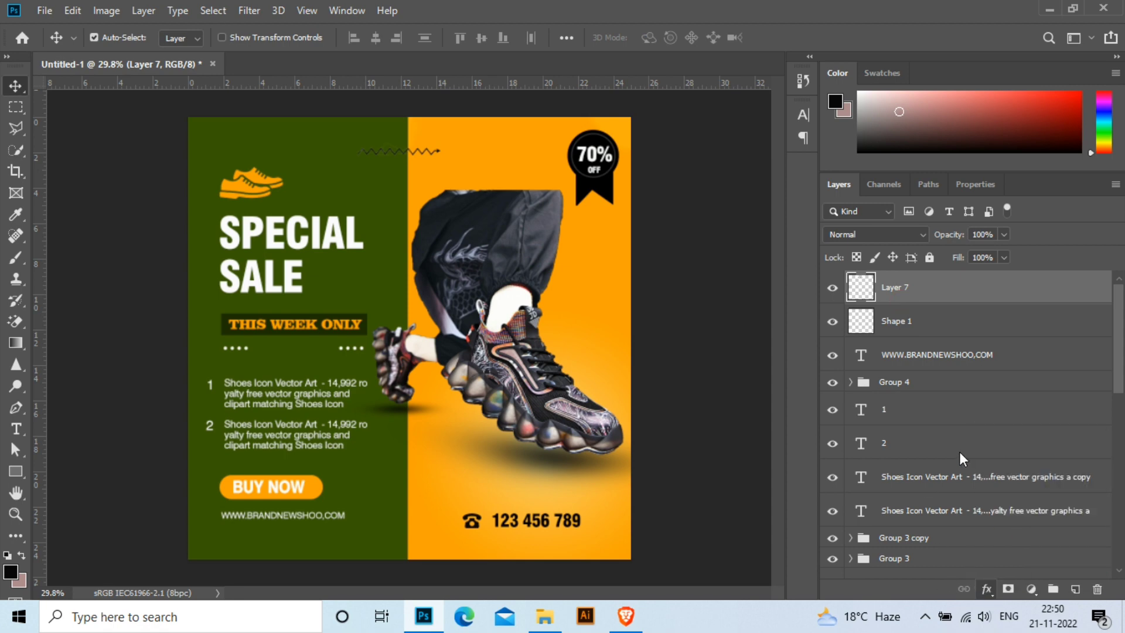
# Set the zigzag's colour overlay to near-white and apply it.
pyautogui.click(873, 239)
pyautogui.click(816, 258)
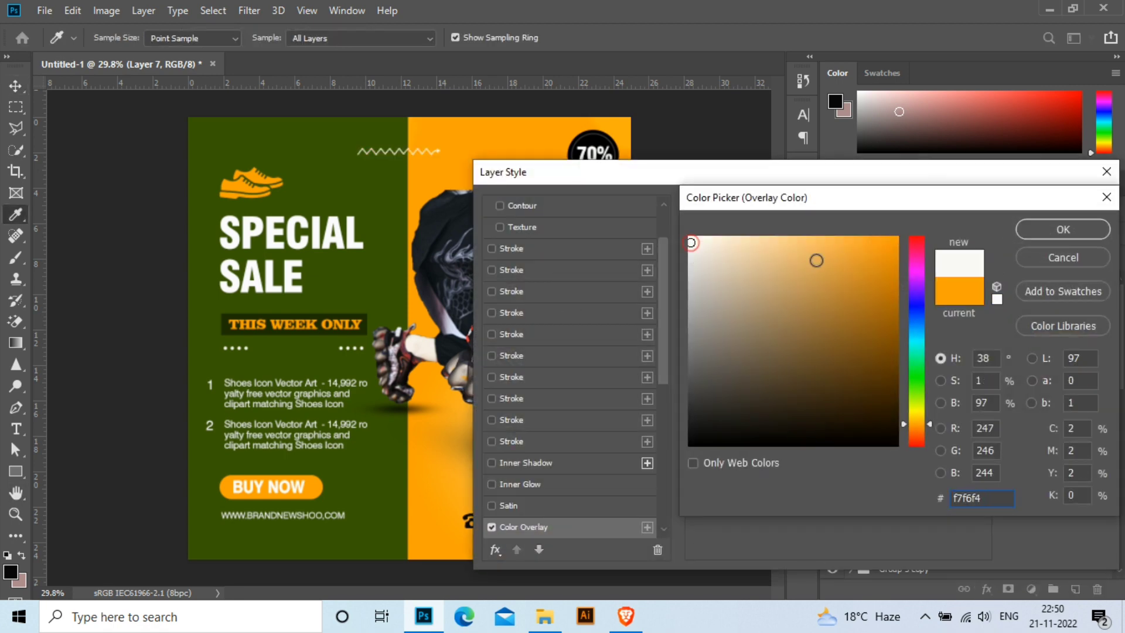
pyautogui.click(1071, 236)
pyautogui.press('Return')
# Duplicate the white zigzag and nudge the copy right and down into place.
pyautogui.hotkey('ctrl', 'j')
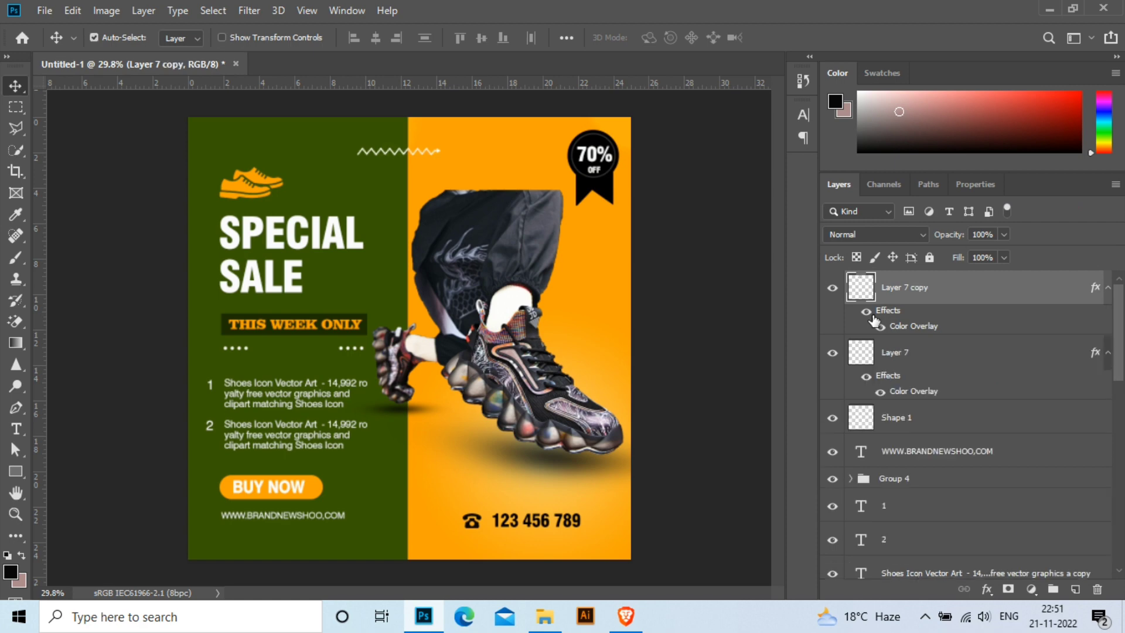
pyautogui.hotkey('ctrl', 't')
pyautogui.press('Right')
pyautogui.press('Right')
pyautogui.press('Right')
pyautogui.press('Right')
pyautogui.press('Right')
pyautogui.press('Right')
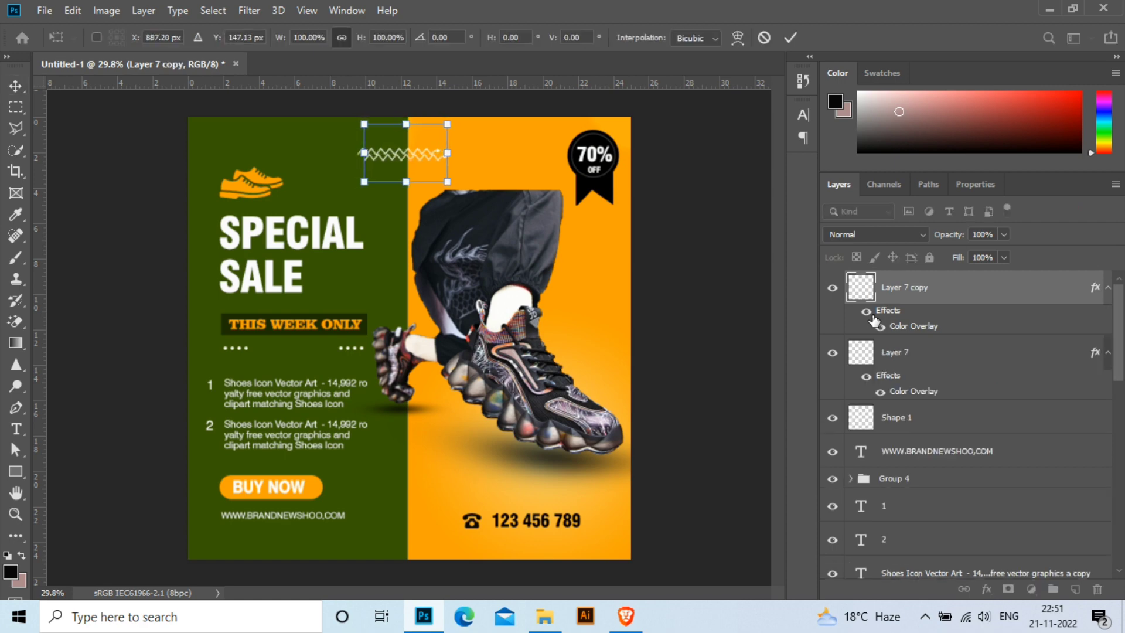
pyautogui.press('Right')
pyautogui.press('Down')
pyautogui.press('Right')
pyautogui.press('Right')
pyautogui.press('Right')
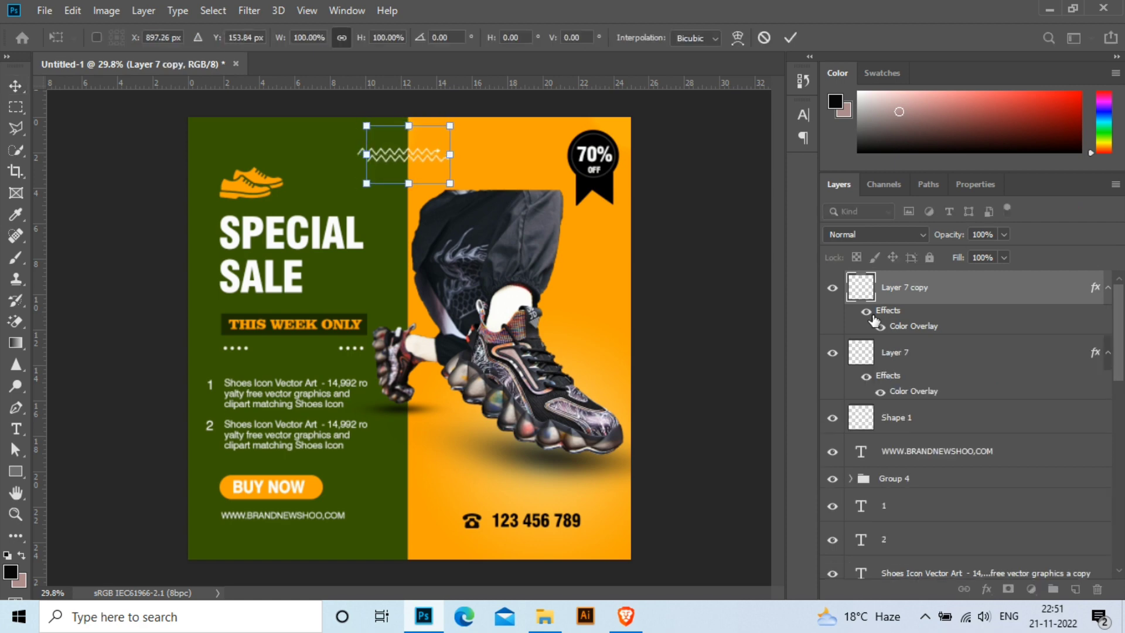
pyautogui.press('Right')
pyautogui.press('Right')
pyautogui.press('Down')
pyautogui.press('Right')
pyautogui.press('Down')
pyautogui.press('Right')
pyautogui.press('Right')
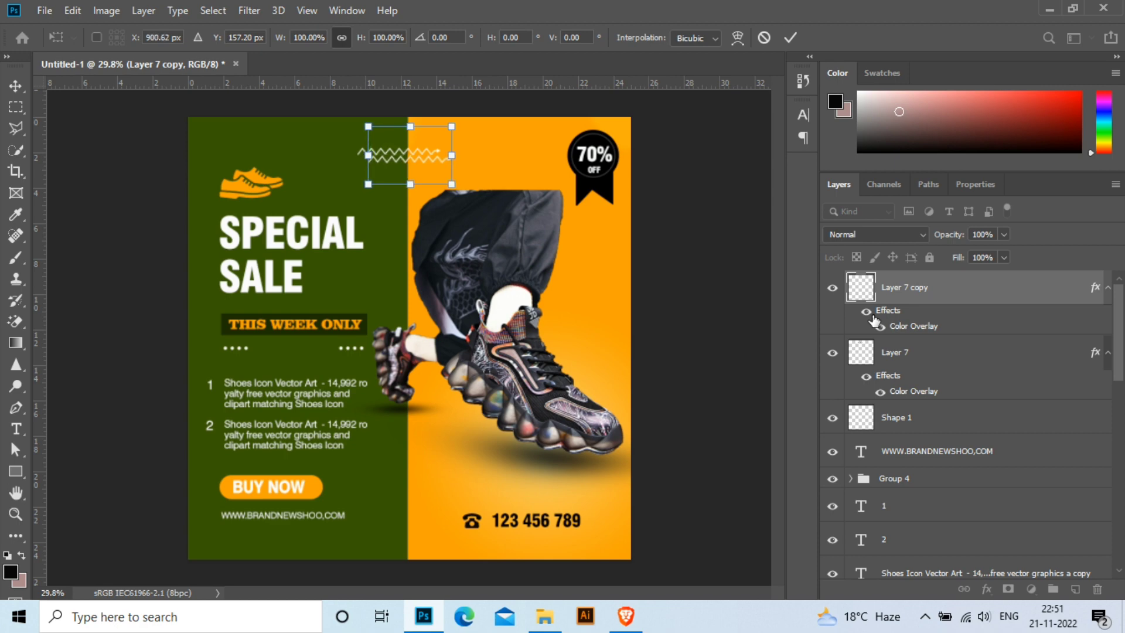
pyautogui.press('Right')
pyautogui.press('Right')
pyautogui.press('Right')
pyautogui.press('Up')
pyautogui.press('Up')
pyautogui.press('Return')
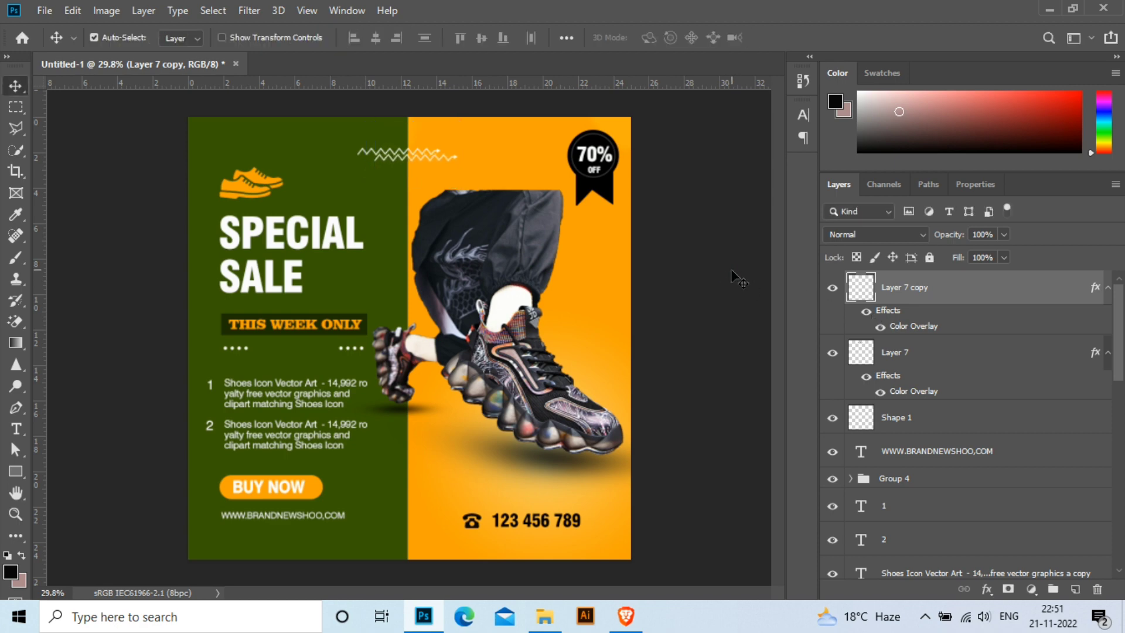
# Group both zigzag layers, duplicate the group, and move the copy to the bottom centre.
pyautogui.keyDown('shift'); pyautogui.click(911, 357); pyautogui.keyUp('shift')
pyautogui.hotkey('ctrl', 'g')
pyautogui.hotkey('ctrl', 'j')
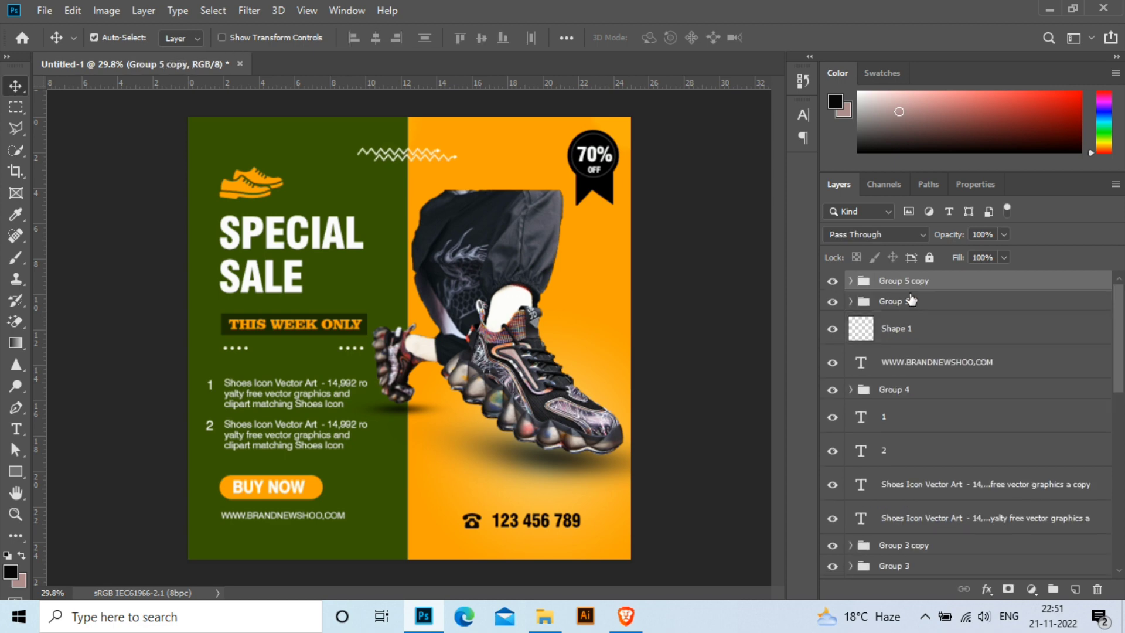
pyautogui.hotkey('ctrl', 't')
pyautogui.moveTo(404, 156); pyautogui.dragTo(405, 540)
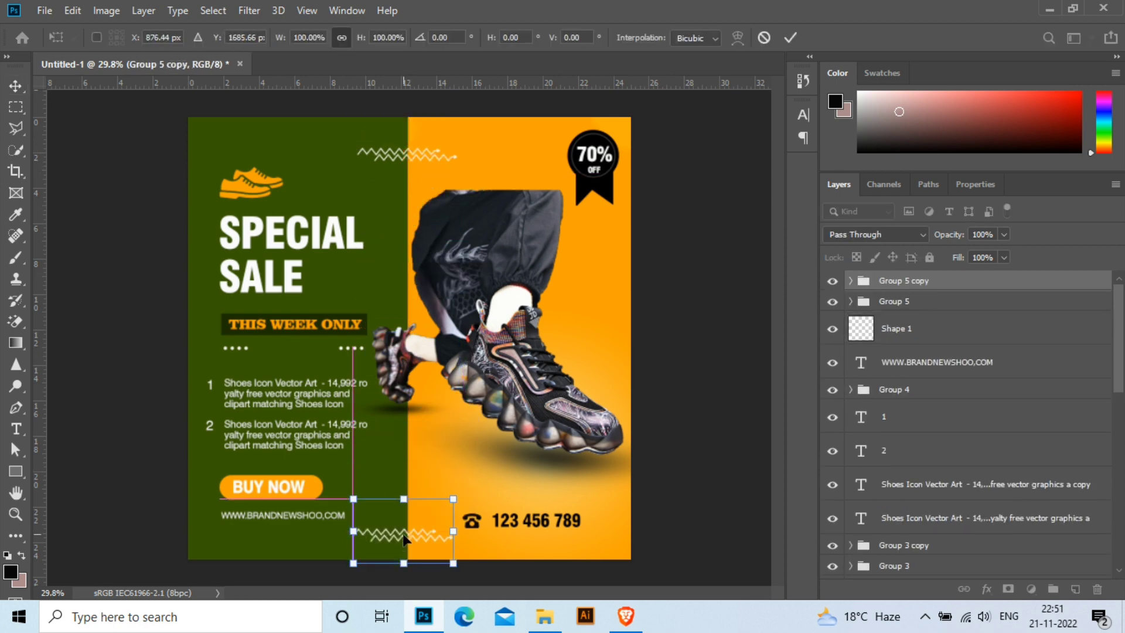
pyautogui.press('Return')
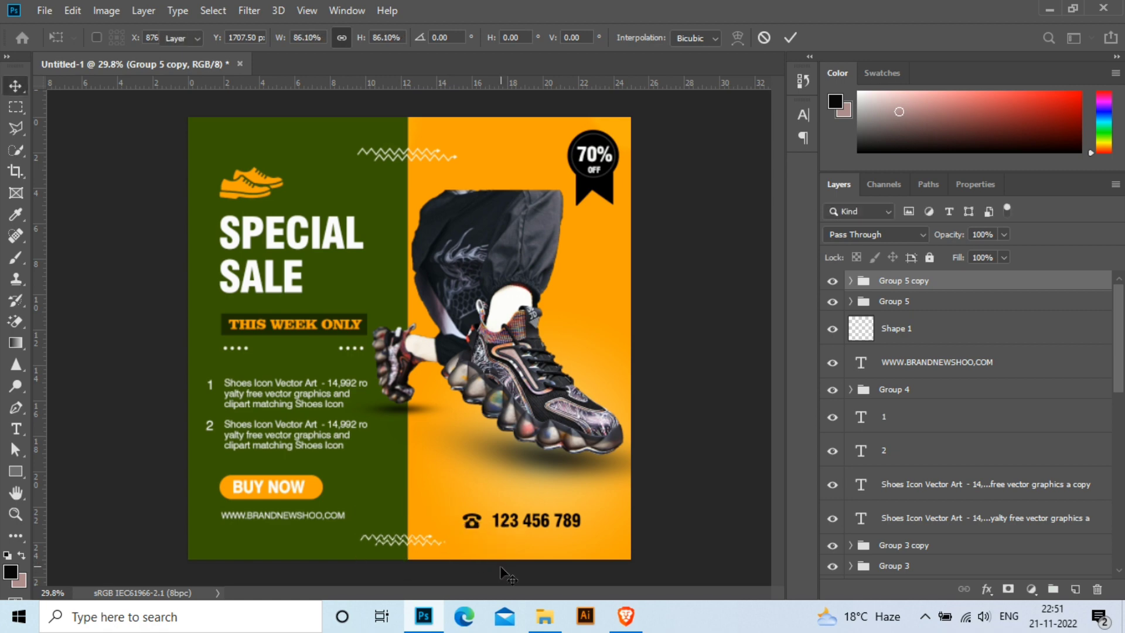
# Scale the top zigzag group slightly narrower.
pyautogui.click(909, 301)
pyautogui.hotkey('ctrl', 't')
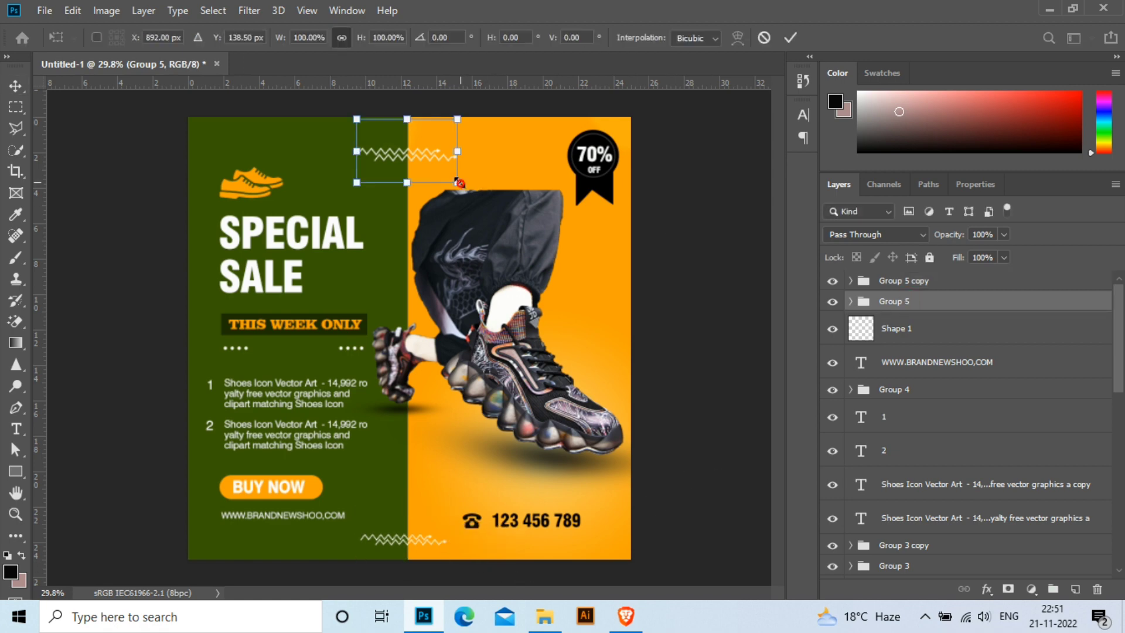
pyautogui.moveTo(460, 181); pyautogui.dragTo(451, 181)
pyautogui.press('Return')
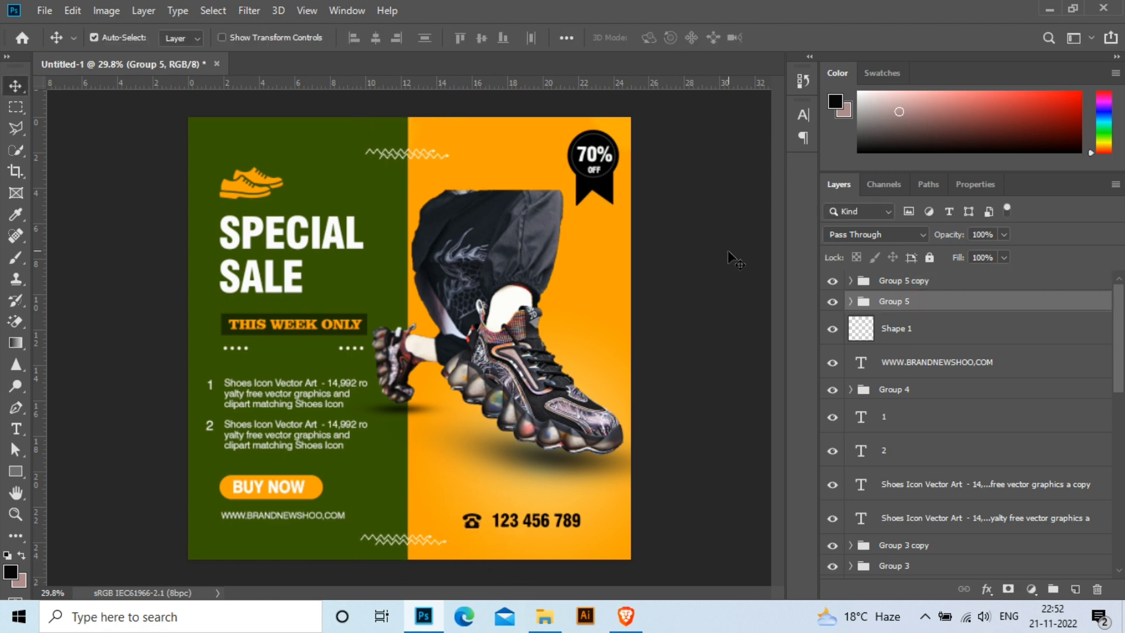
# Select the shoe icon, SPECIAL SALE headline and THIS WEEK ONLY banner, then start and exit a 70% badge transform.
pyautogui.click(238, 198)
pyautogui.click(237, 198)
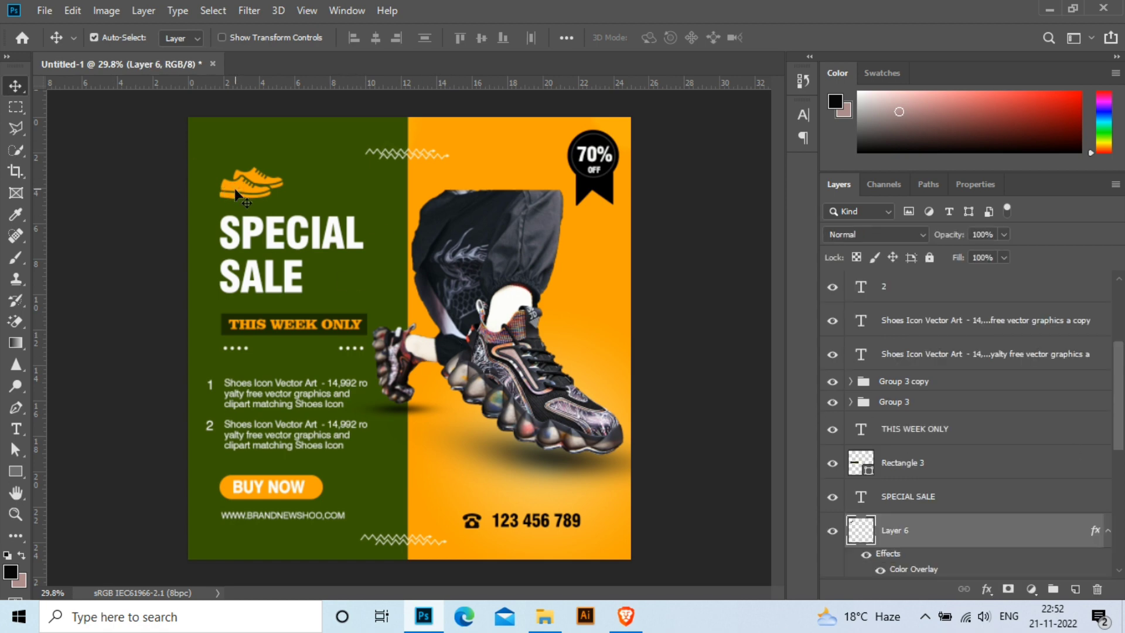
pyautogui.keyDown('shift'); pyautogui.click(241, 245); pyautogui.keyUp('shift')
pyautogui.keyDown('shift'); pyautogui.click(228, 337); pyautogui.keyUp('shift')
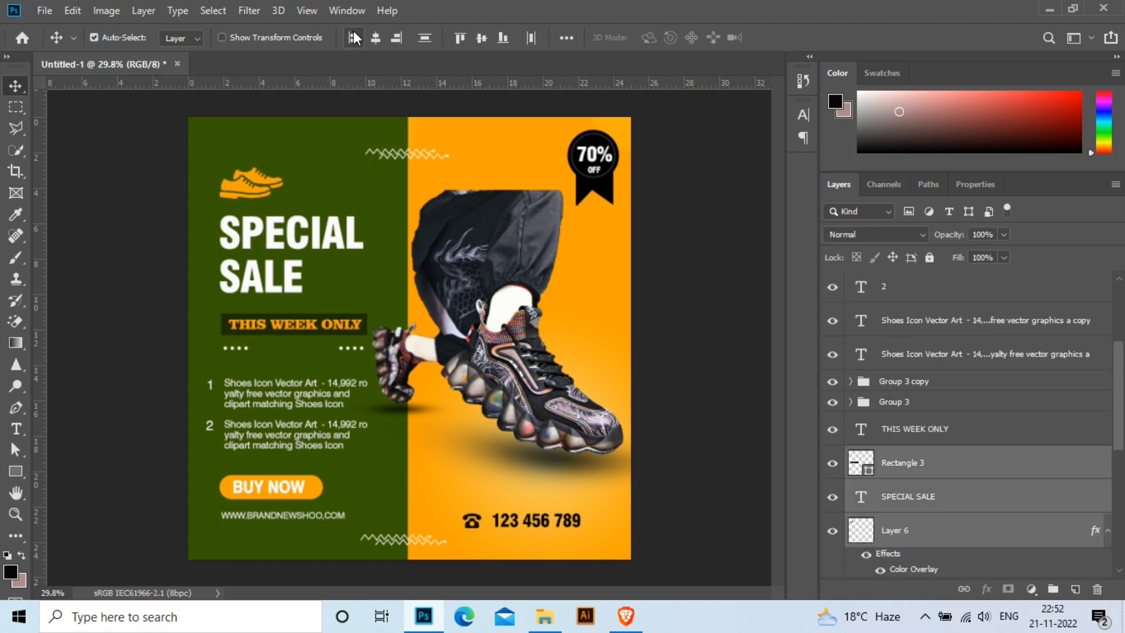
pyautogui.scroll(-3, 965, 494)
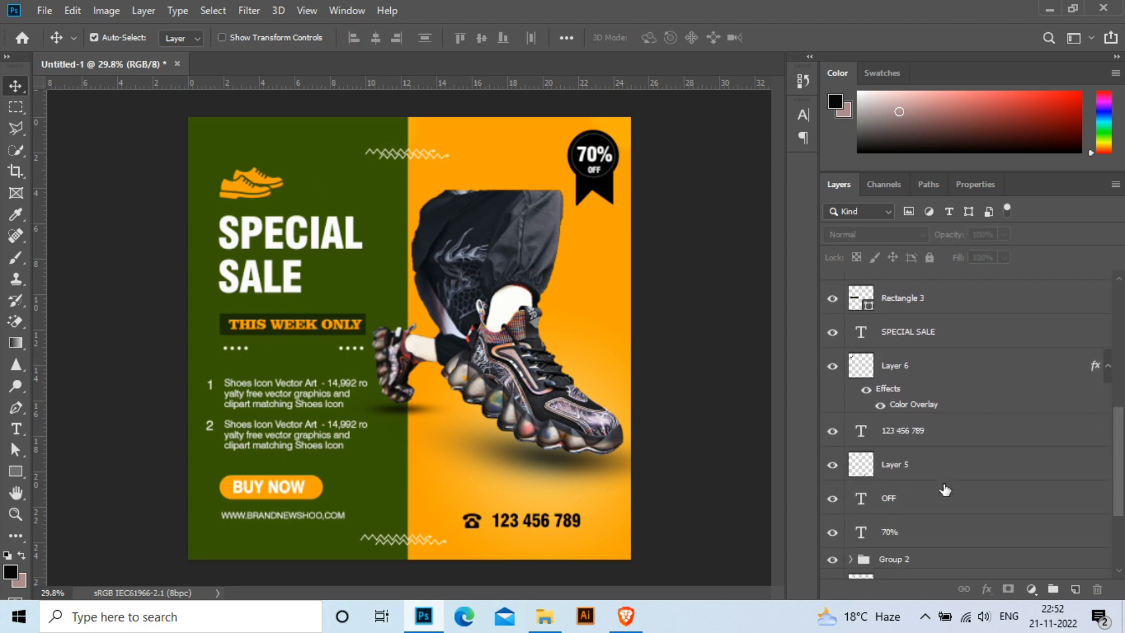
pyautogui.scroll(-2, 944, 490)
pyautogui.click(883, 478)
pyautogui.hotkey('ctrl', 't')
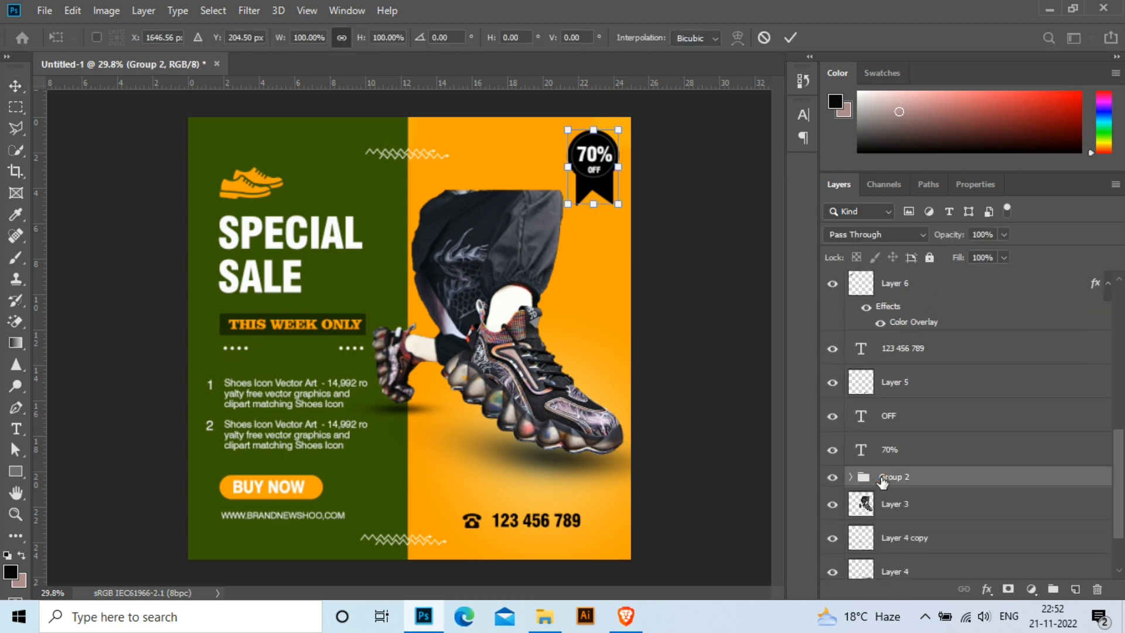
pyautogui.scroll(1, 882, 484)
pyautogui.click(227, 403)
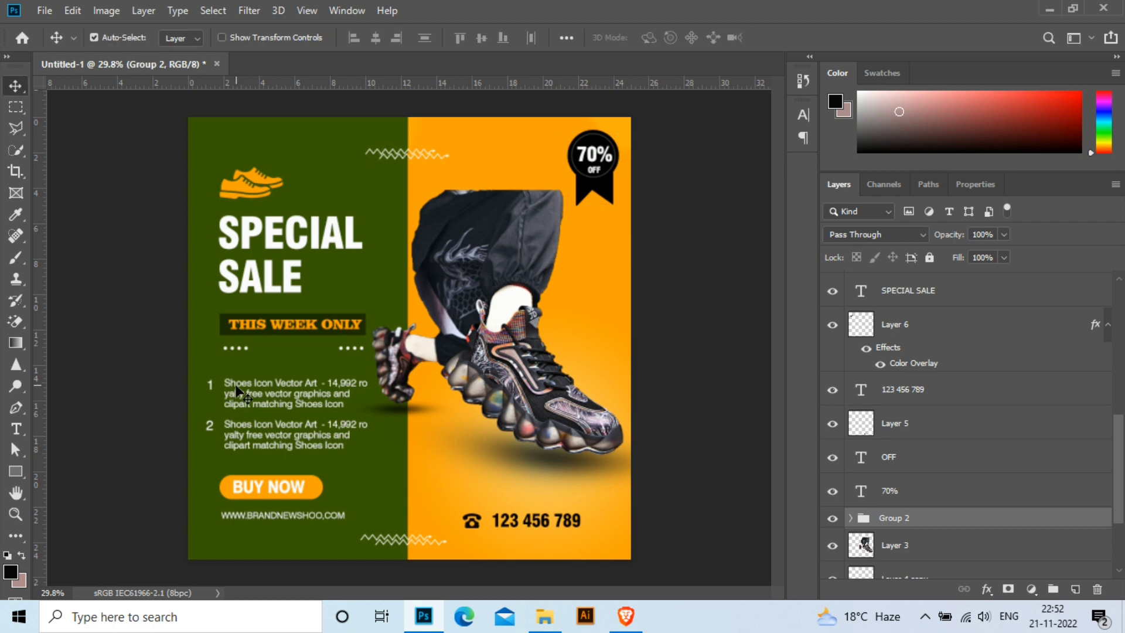
# Align the left edges of the dots row and both Shoes Icon text blocks.
pyautogui.click(227, 348)
pyautogui.click(855, 301)
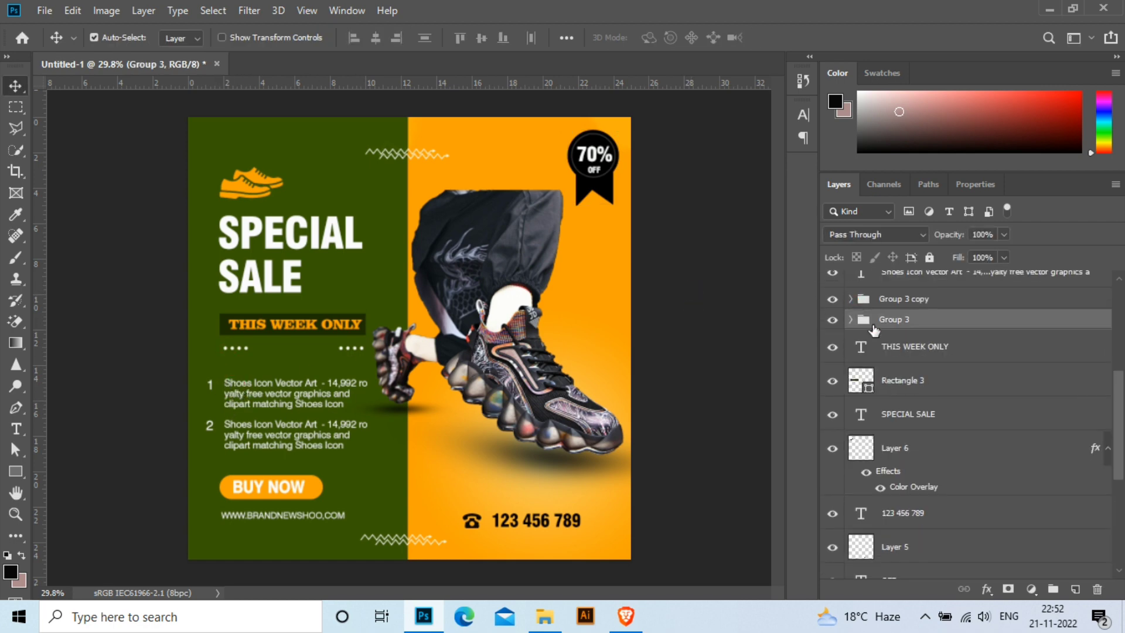
pyautogui.click(268, 380)
pyautogui.keyDown('shift'); pyautogui.click(234, 431); pyautogui.keyUp('shift')
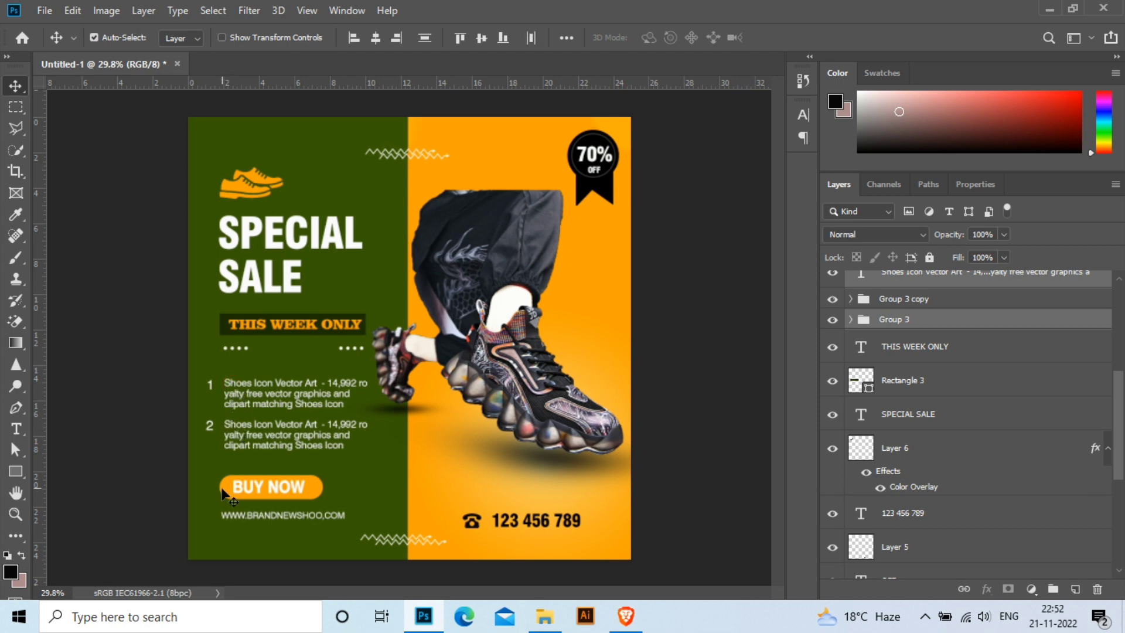
pyautogui.click(352, 38)
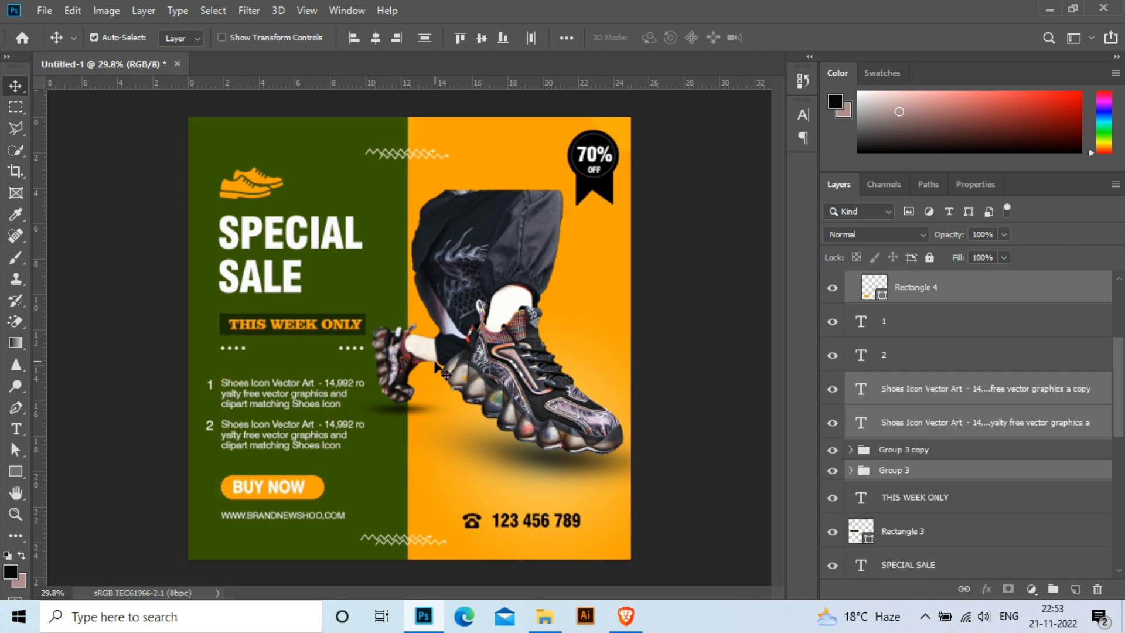
# Shift the BUY NOW button and its text slightly left.
pyautogui.click(666, 389)
pyautogui.click(226, 482)
pyautogui.moveTo(287, 494); pyautogui.dragTo(286, 494)
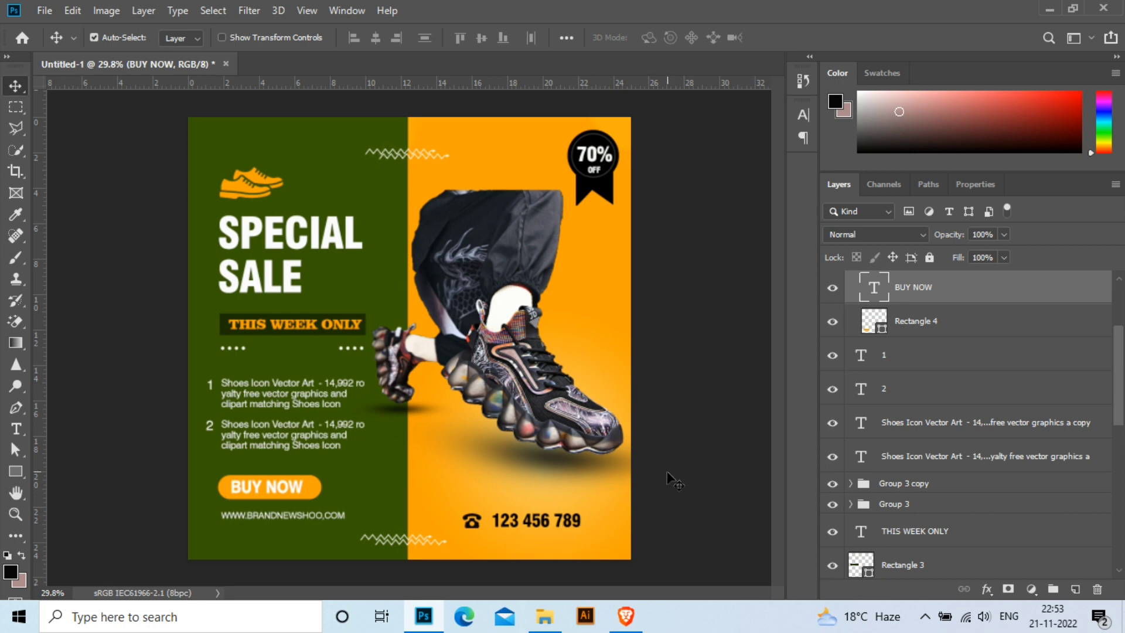
# Shrink the 70% badge group slightly.
pyautogui.click(606, 166)
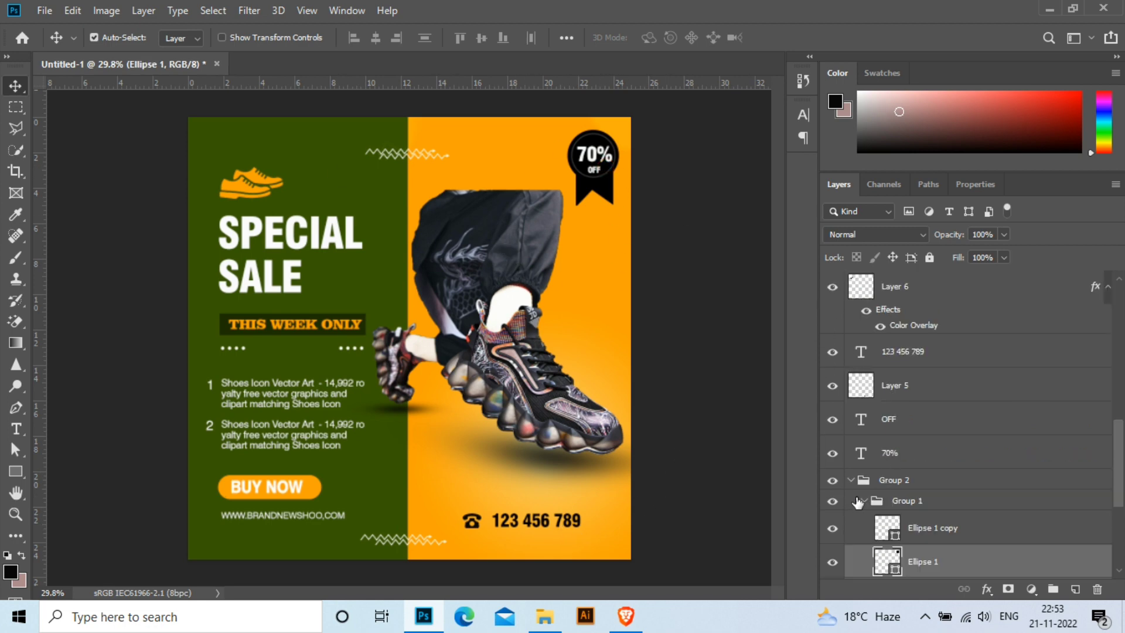
pyautogui.click(857, 502)
pyautogui.hotkey('ctrl', 't')
pyautogui.click(851, 480)
pyautogui.hotkey('ctrl', 't')
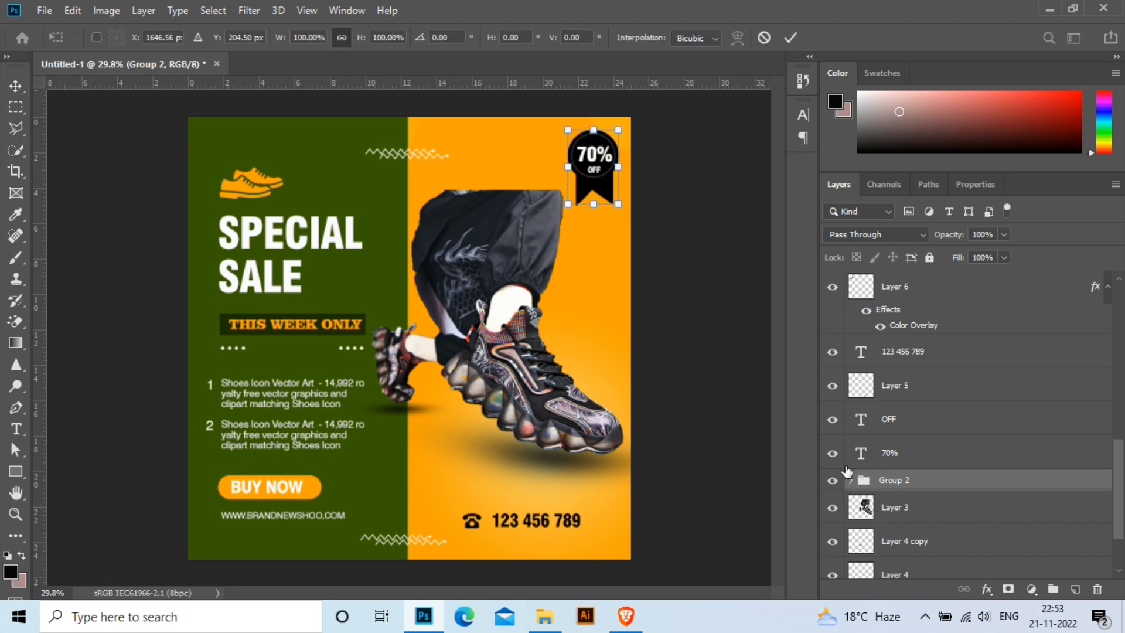
pyautogui.moveTo(618, 204); pyautogui.dragTo(614, 197)
pyautogui.press('Return')
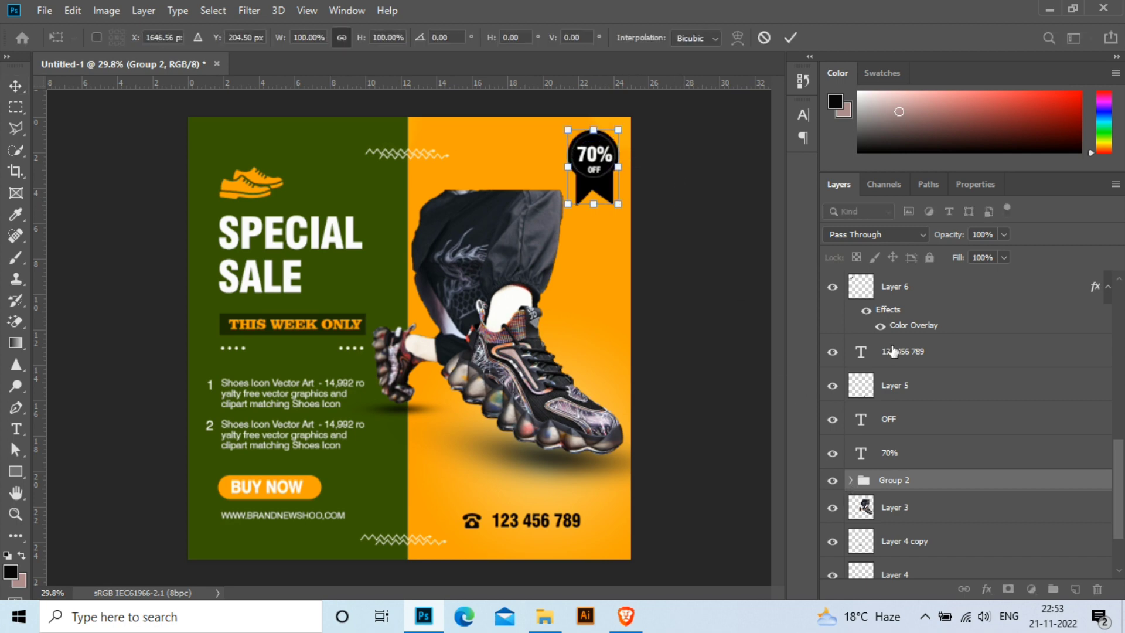
# Shrink the 70% badge together with its text around its centre.
pyautogui.keyDown('shift'); pyautogui.click(902, 451); pyautogui.keyUp('shift')
pyautogui.hotkey('ctrl', 't')
pyautogui.moveTo(619, 204); pyautogui.dragTo(611, 194)
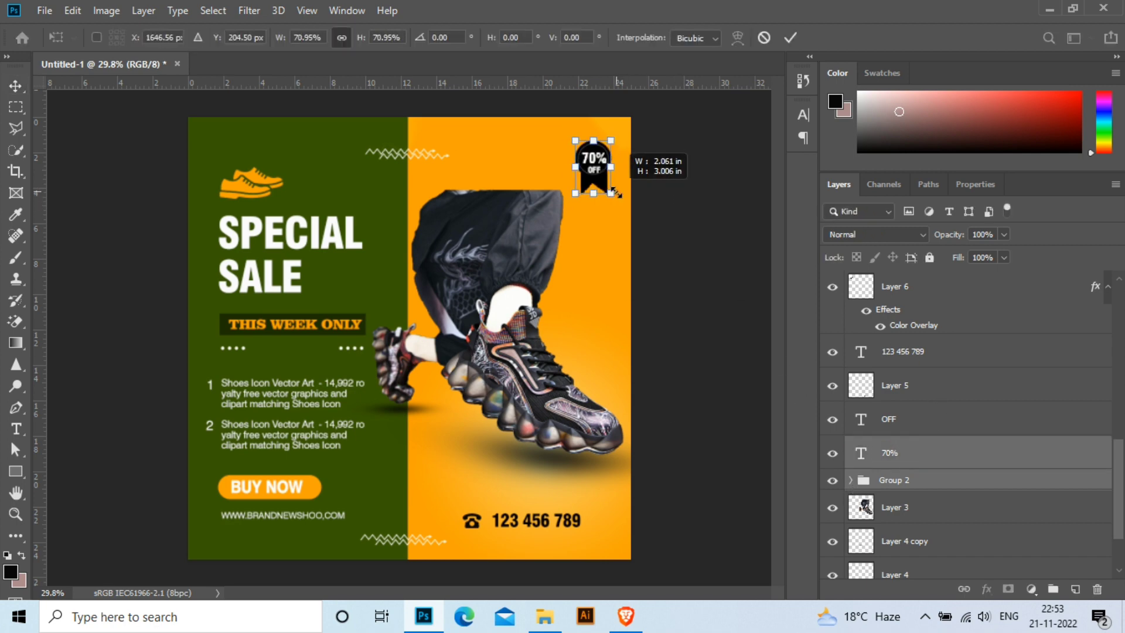
pyautogui.press('Return')
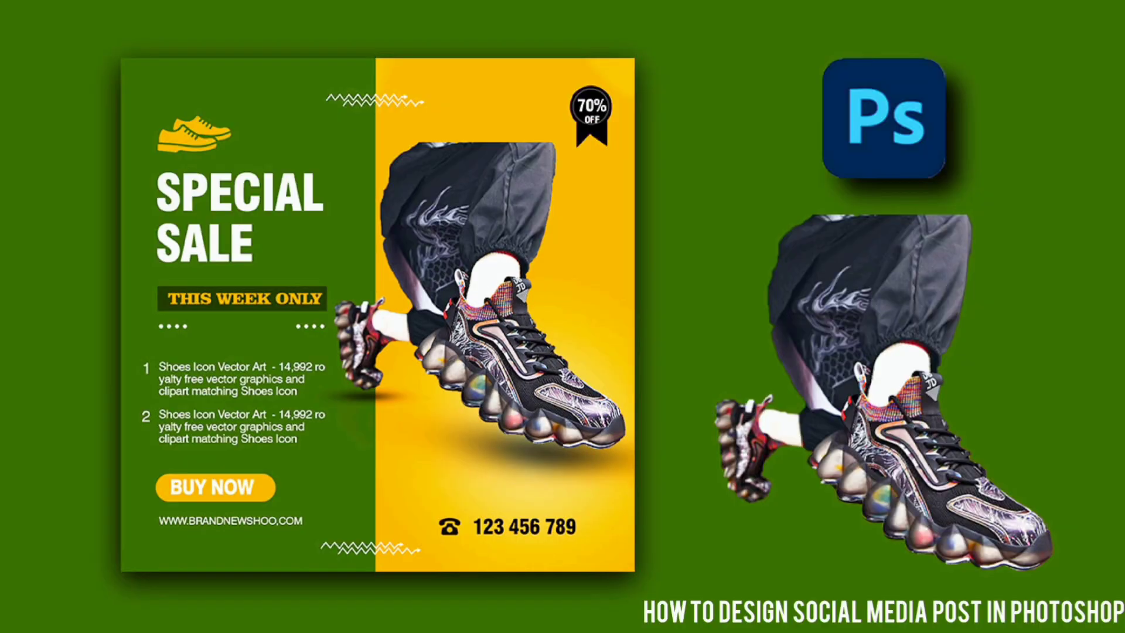